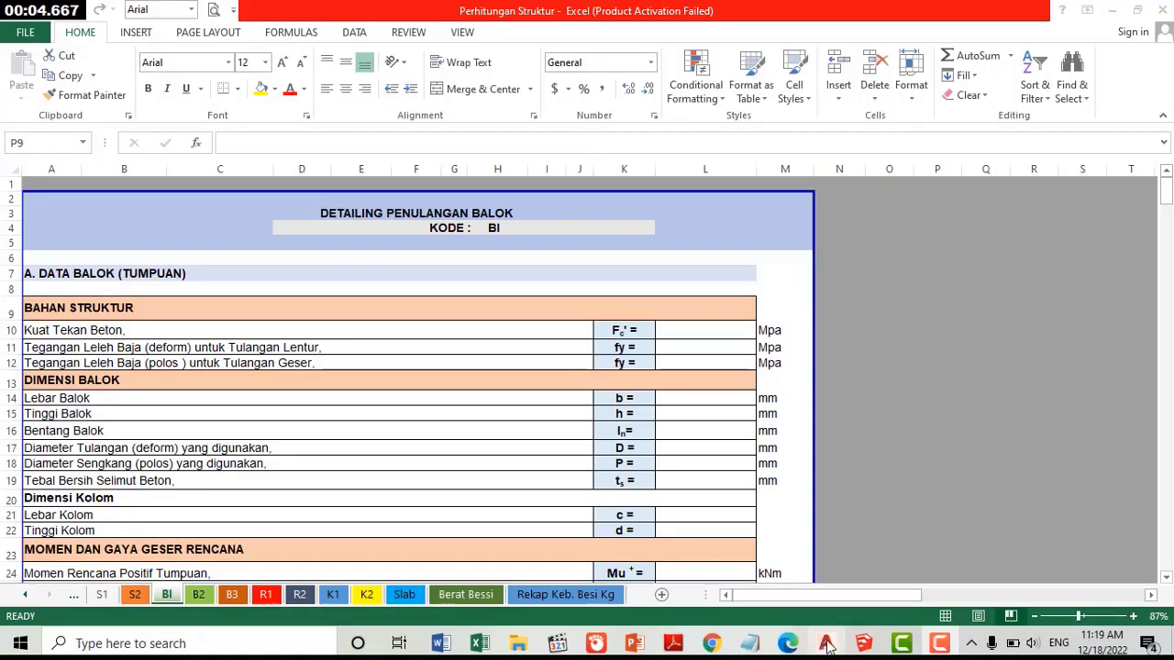
Switch to the AutoCAD drawing SD WIROBRAJAN RENCANNA and examine the layout of beams B1, B2 and B3 with their span dimensions.
mouse_move(828, 647)
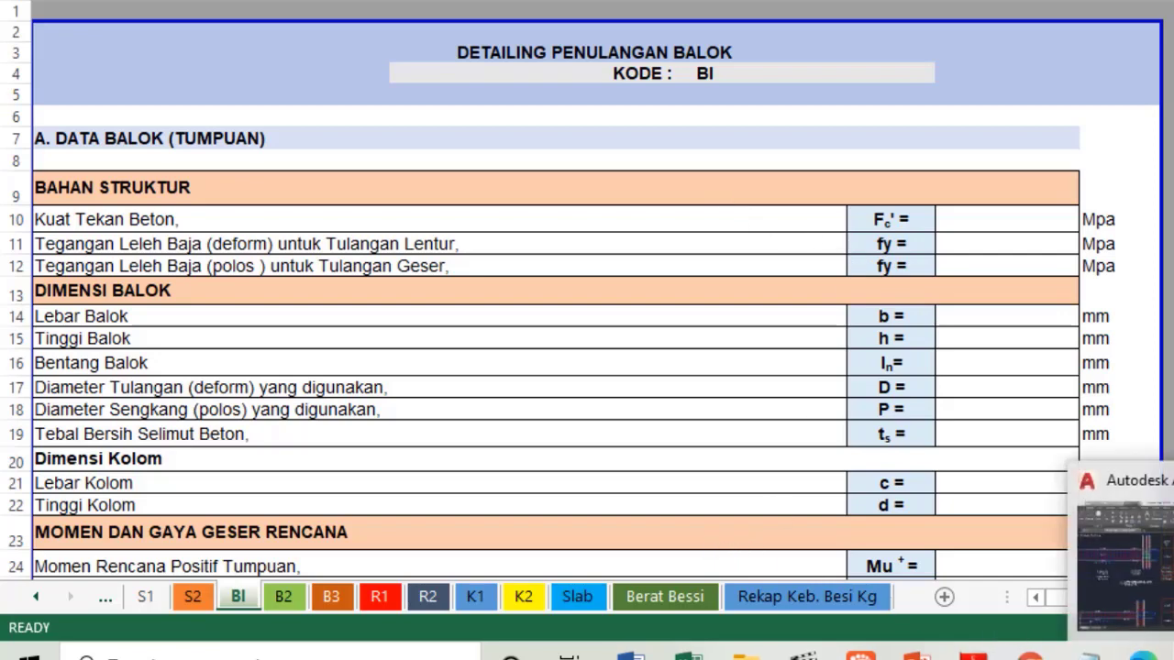
click(1087, 656)
scroll(1021, 328, up, 5)
scroll(1036, 392, up, 2)
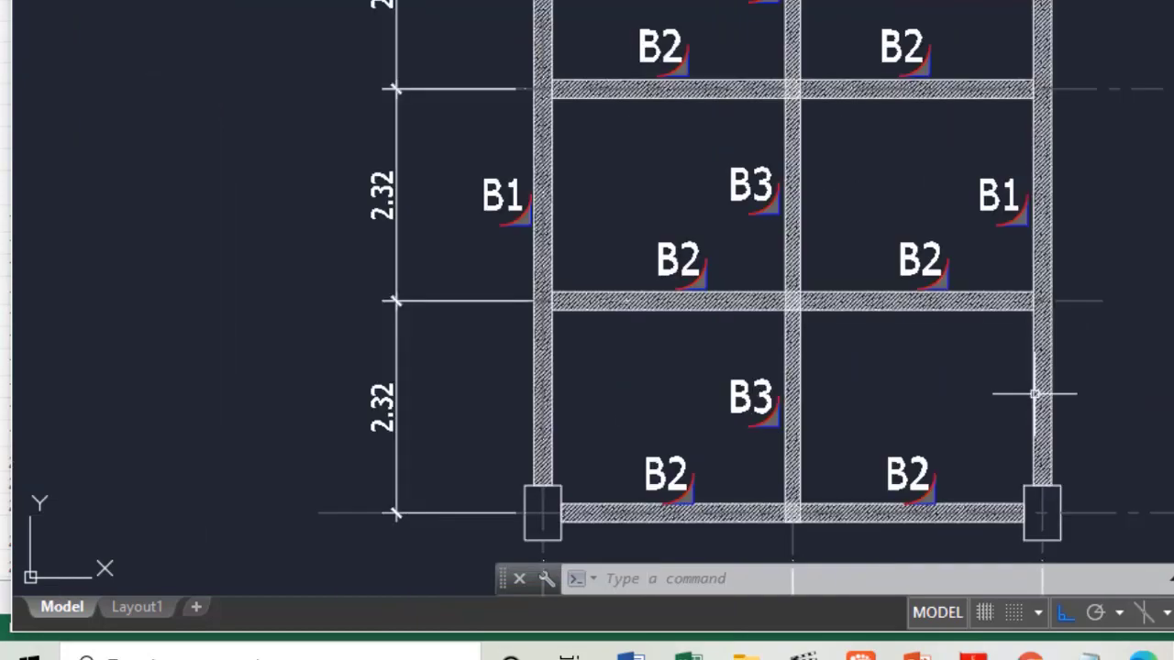
scroll(1009, 367, down, 2)
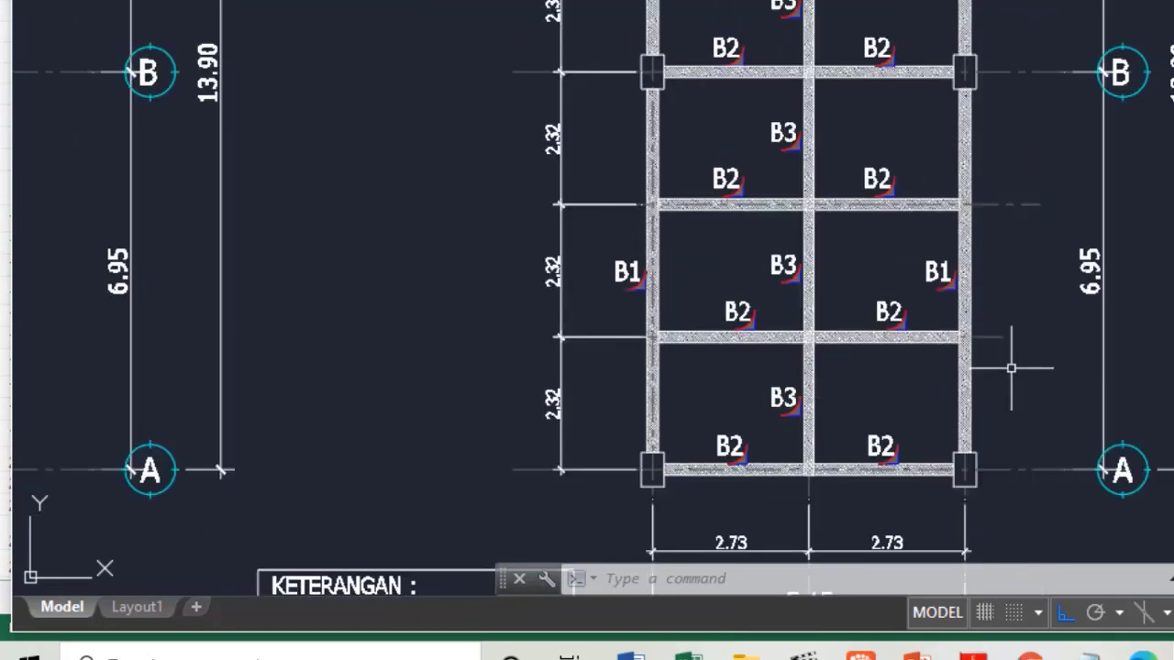
scroll(943, 374, down, 3)
scroll(988, 358, up, 6)
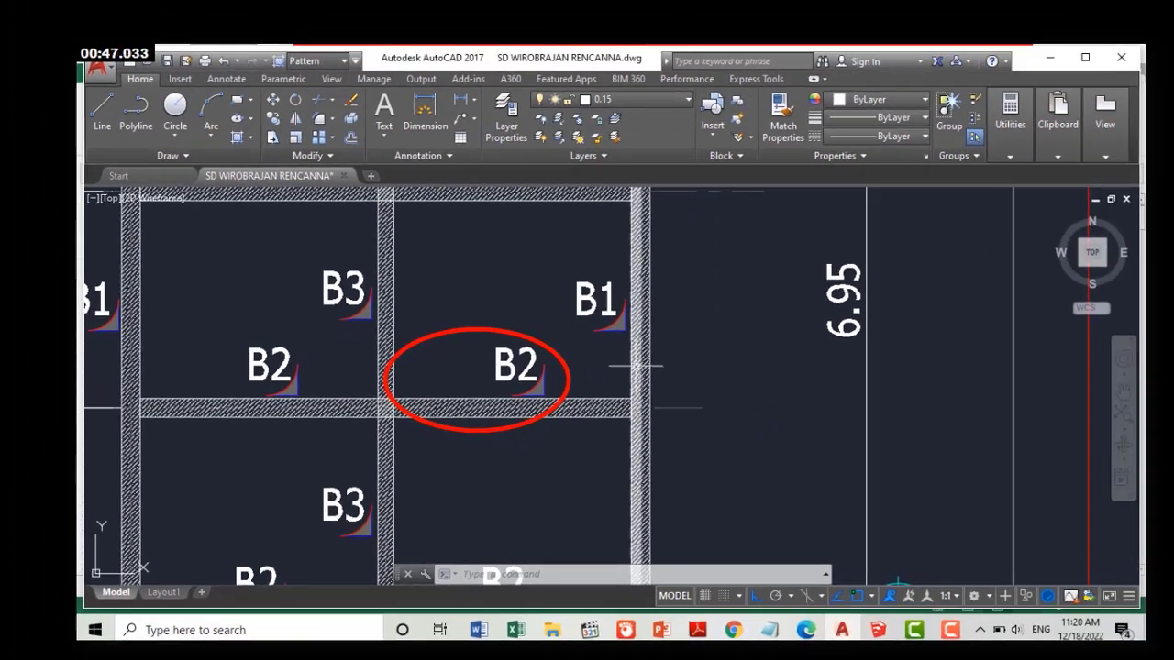
scroll(635, 365, down, 4)
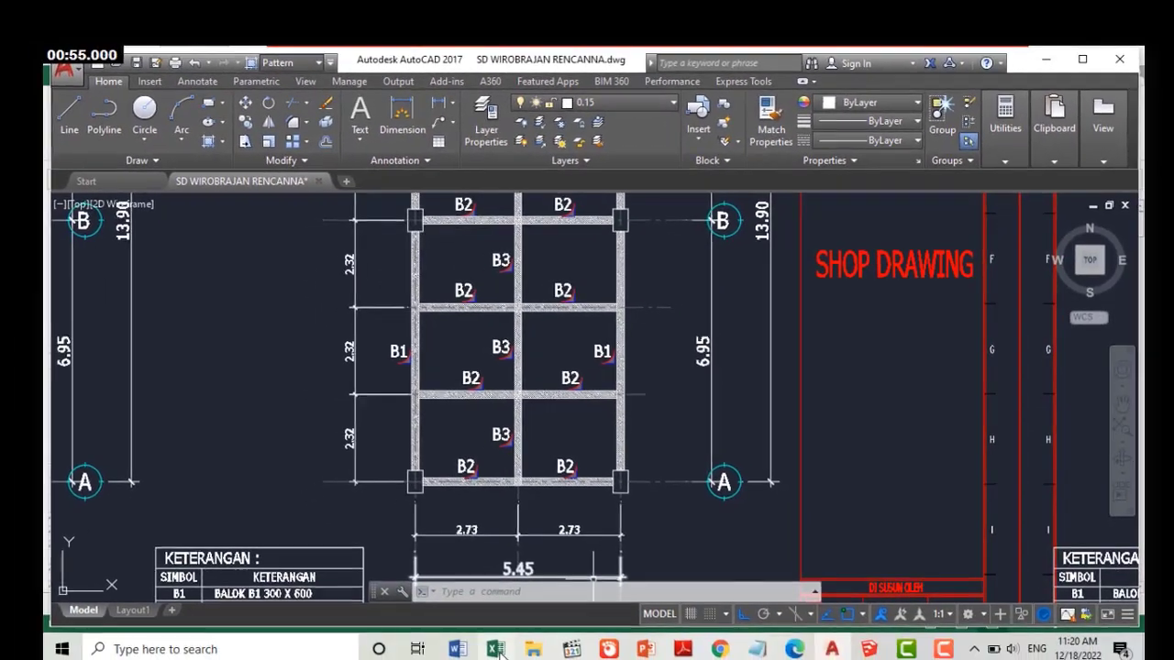
Switch back to the Perhitungan Struktur workbook in Excel and review the beam data, column and design force inputs on sheet BI.
mouse_move(499, 652)
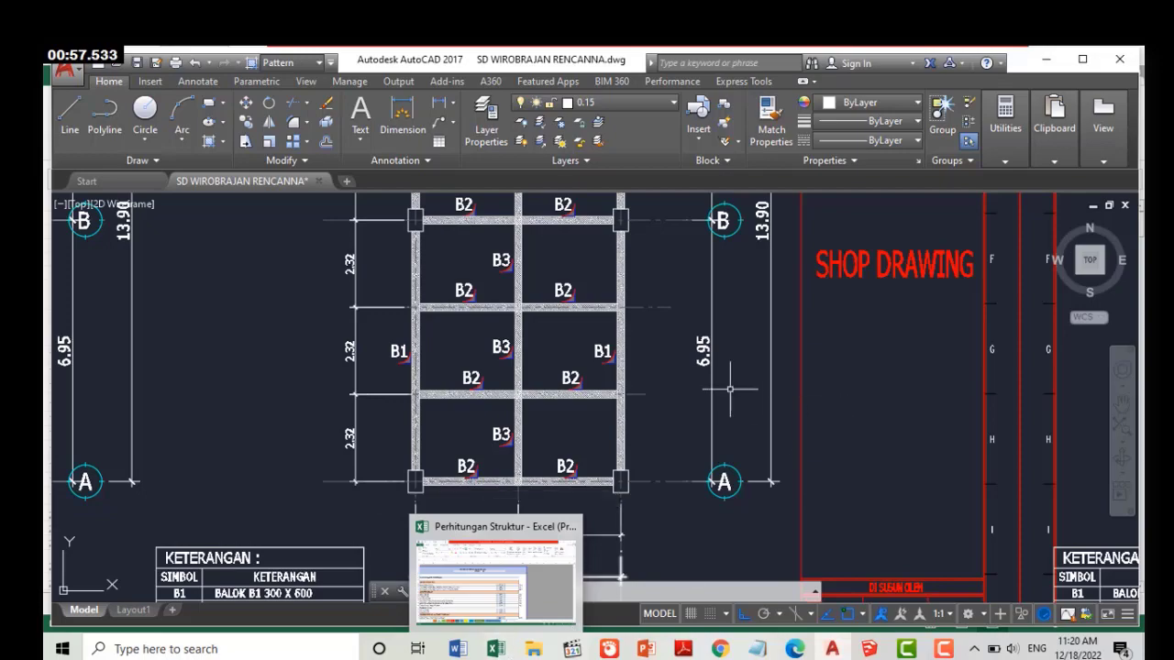
click(502, 649)
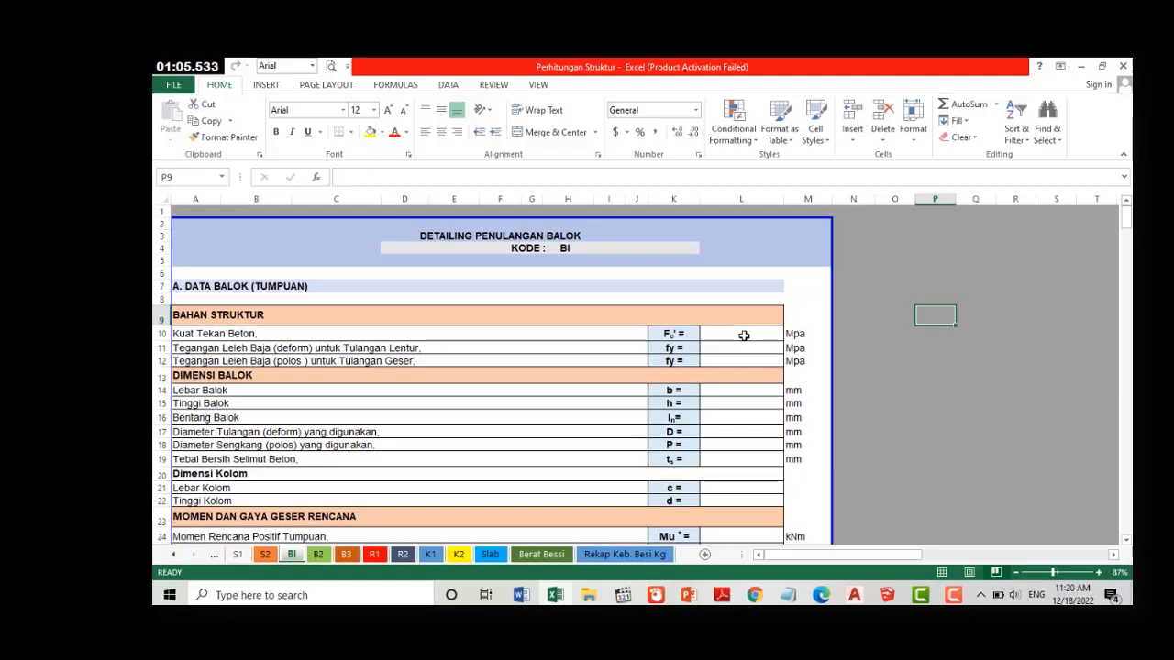
scroll(718, 341, down, 3)
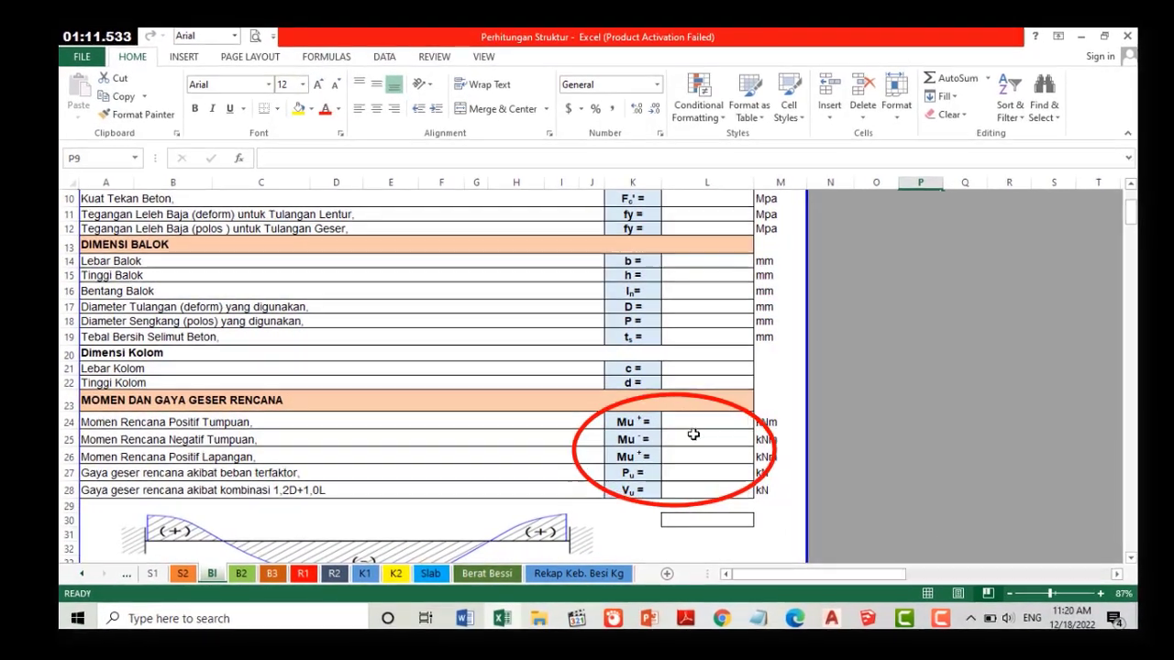
scroll(687, 452, up, 2)
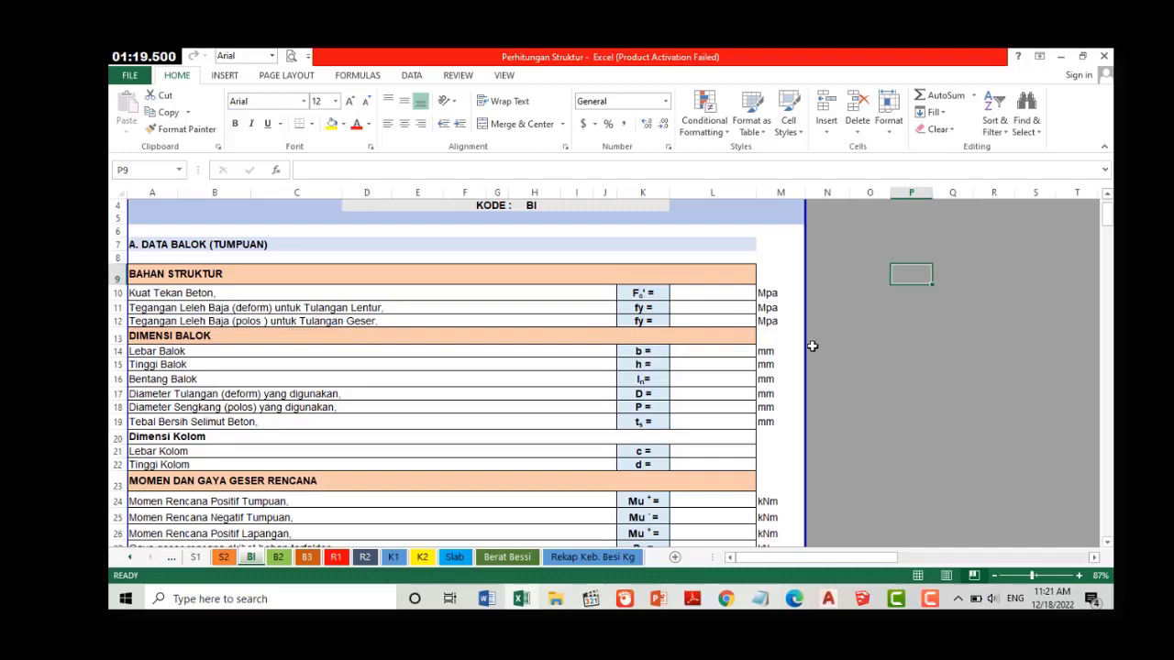
scroll(812, 345, up, 1)
Restore the SNI 2847 : 2013 heading and the material strengths: Fc' 25, deformed-bar fy 400 and plain-bar fy 240 MPa.
key(ctrl+z)
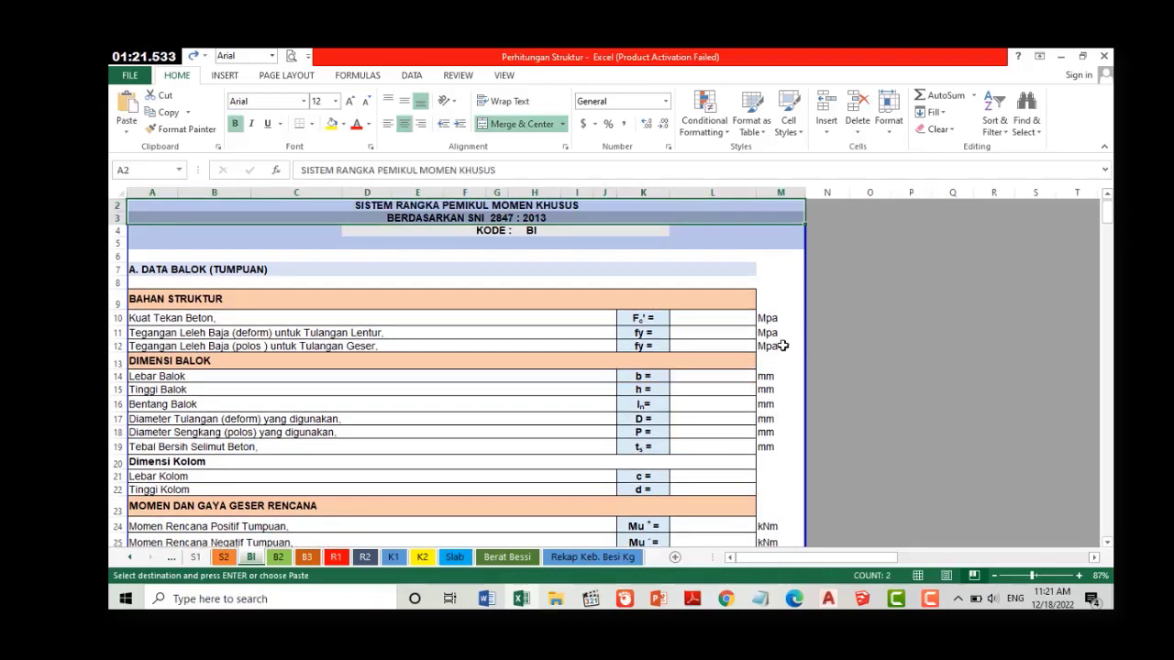
key(ctrl+z)
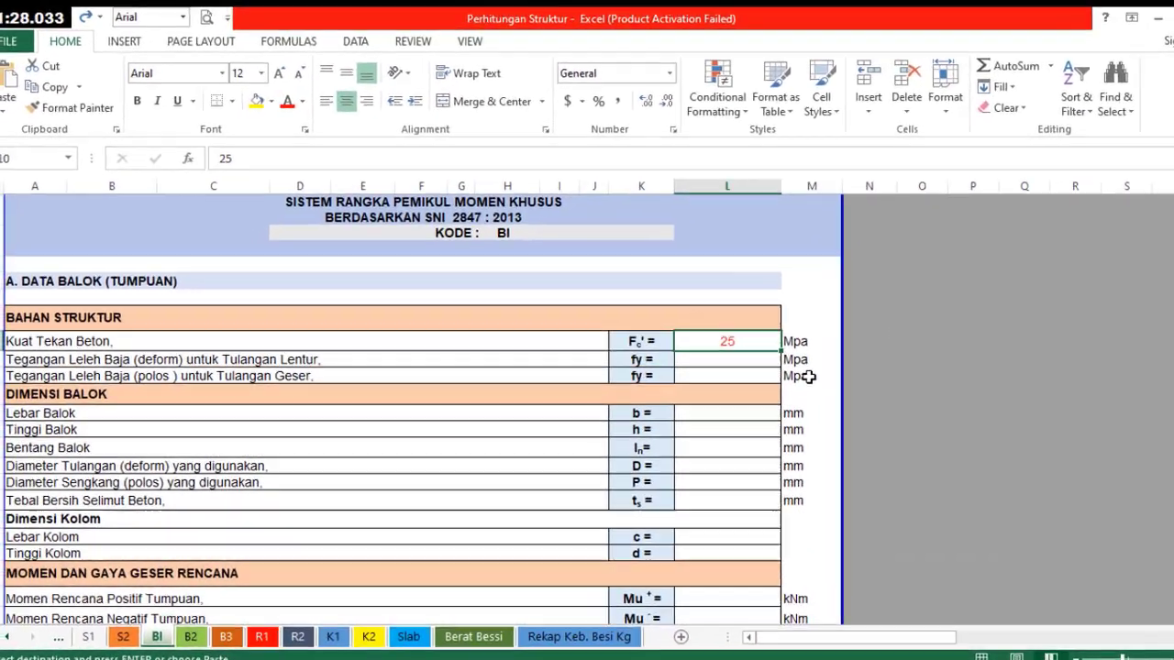
key(ctrl+y)
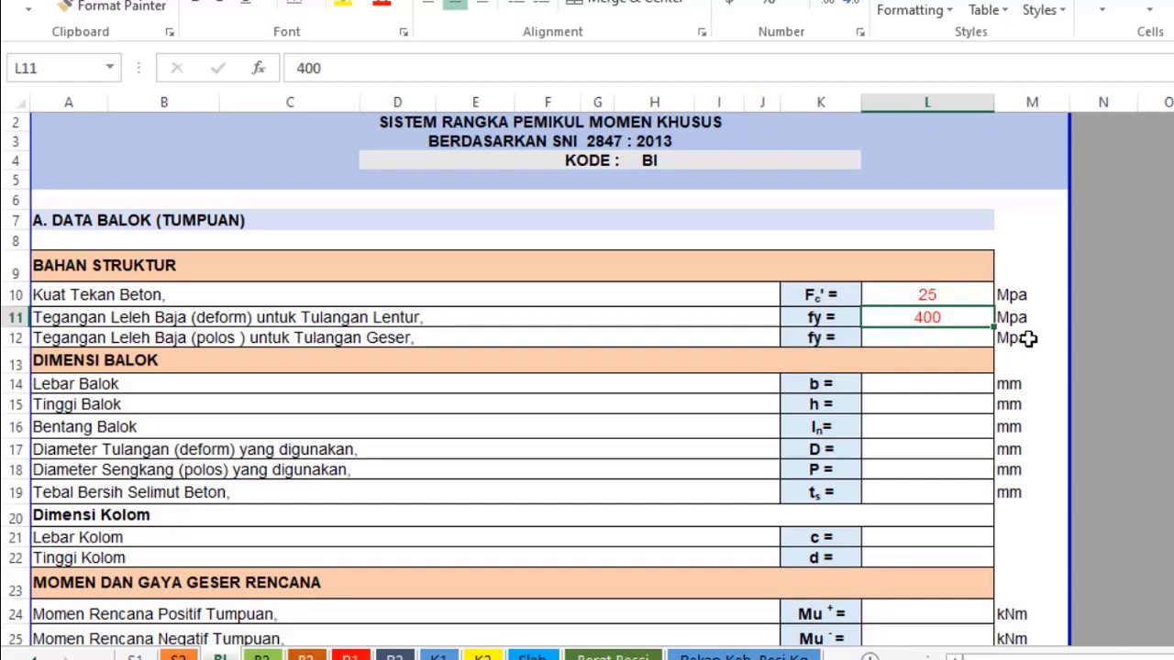
key(ctrl+y)
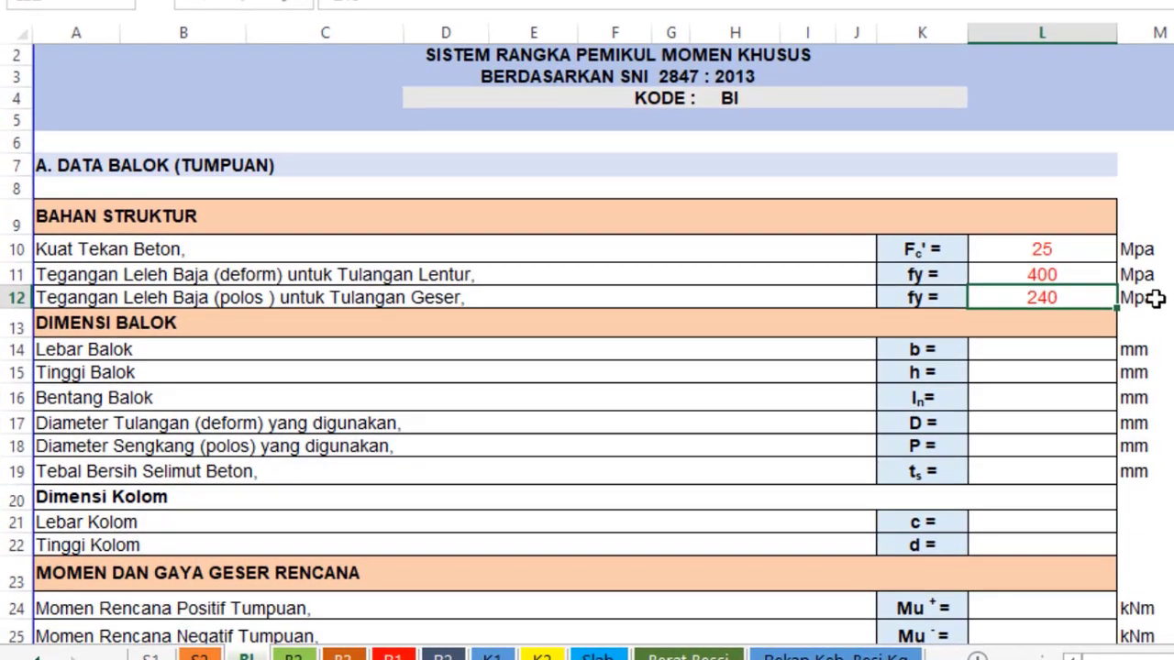
Fill in beam width 300 mm and height 600 mm, then the span of 6950 mm after checking it in the AutoCAD plan.
key(ctrl+y)
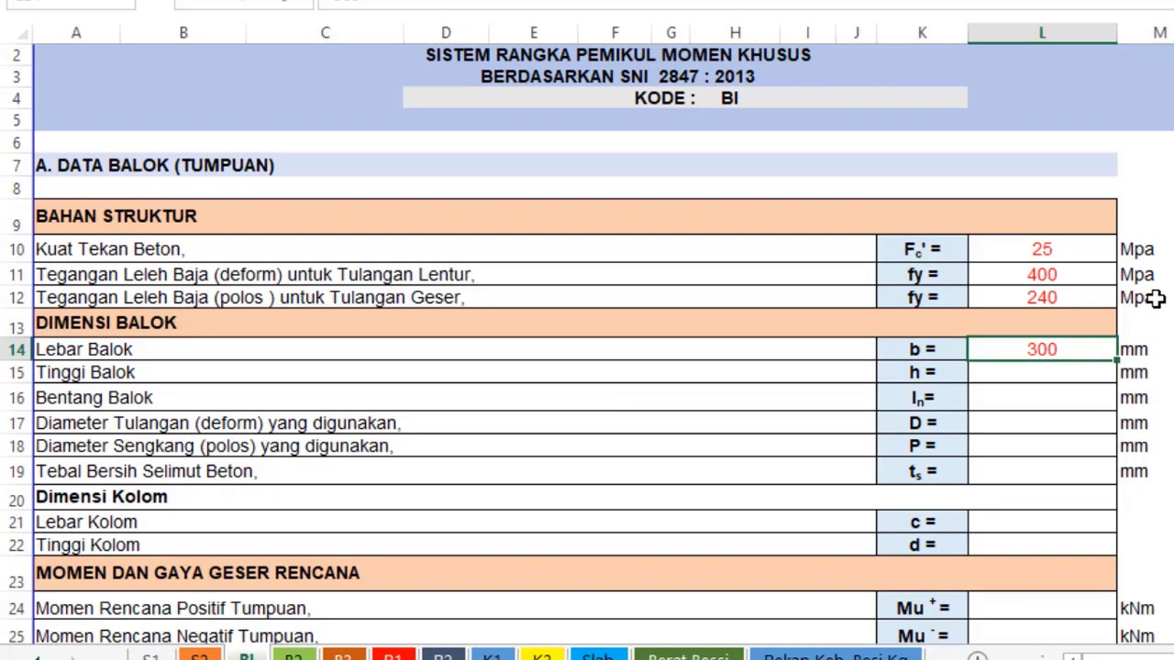
key(ctrl+y)
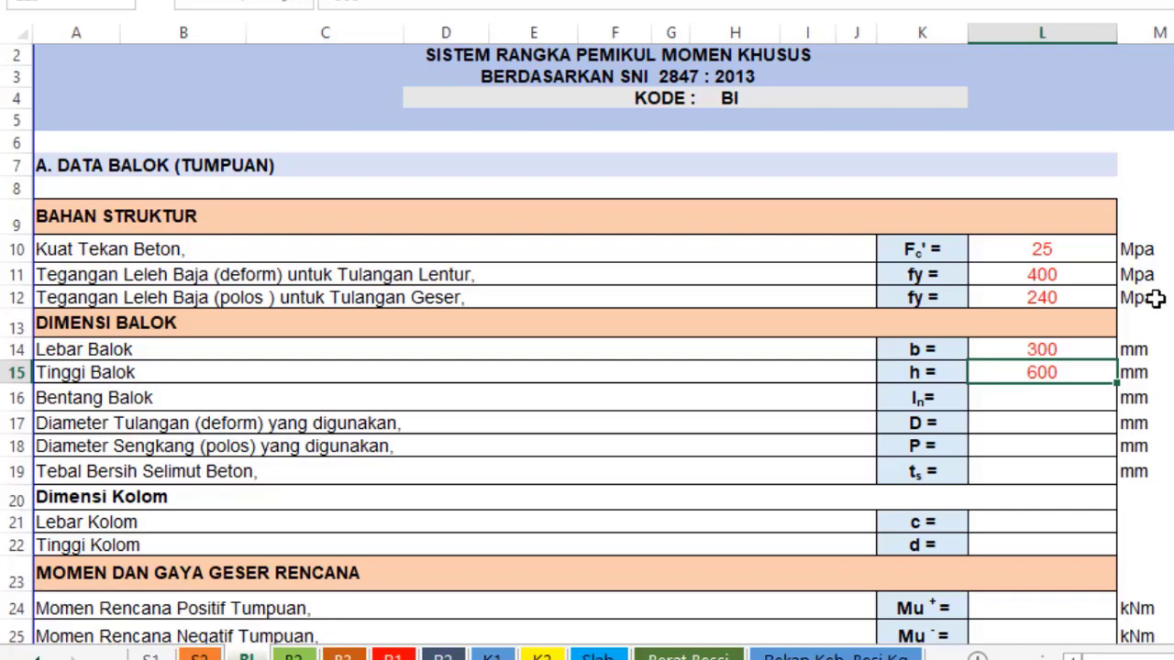
key(alt+Tab)
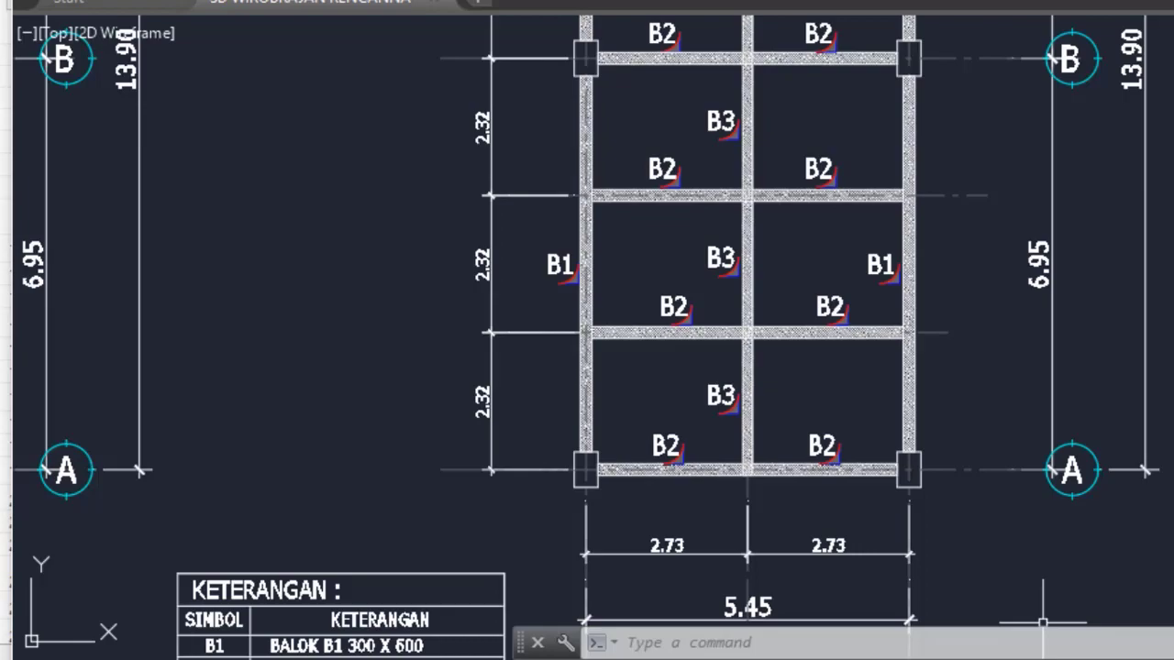
click(1100, 659)
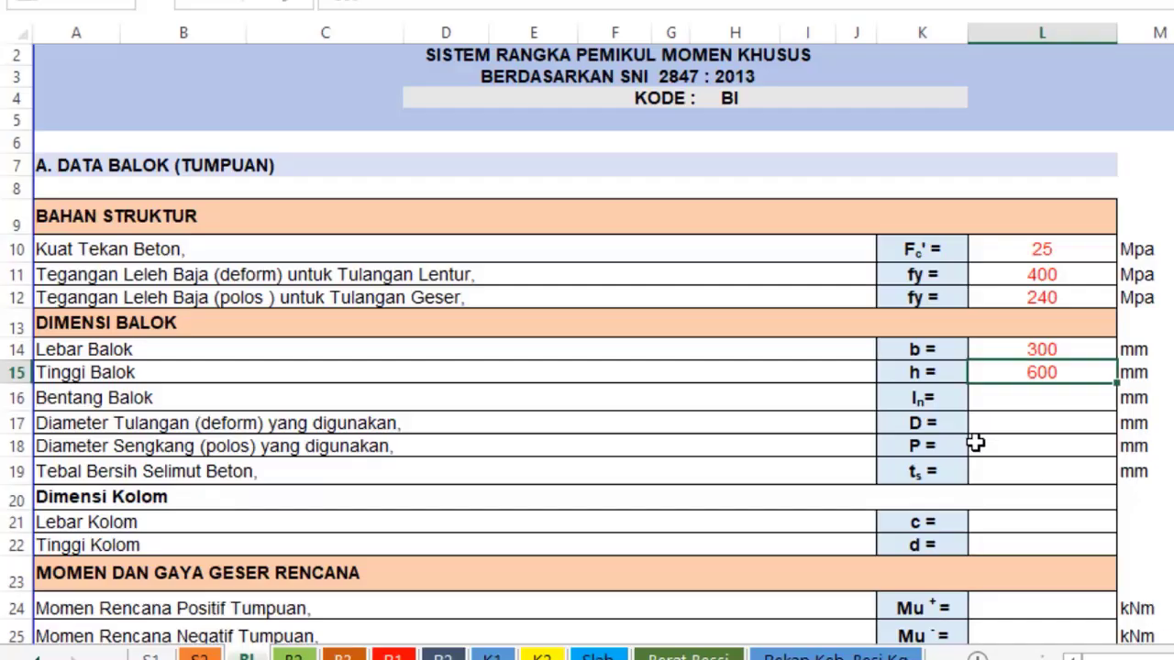
key(ctrl+y)
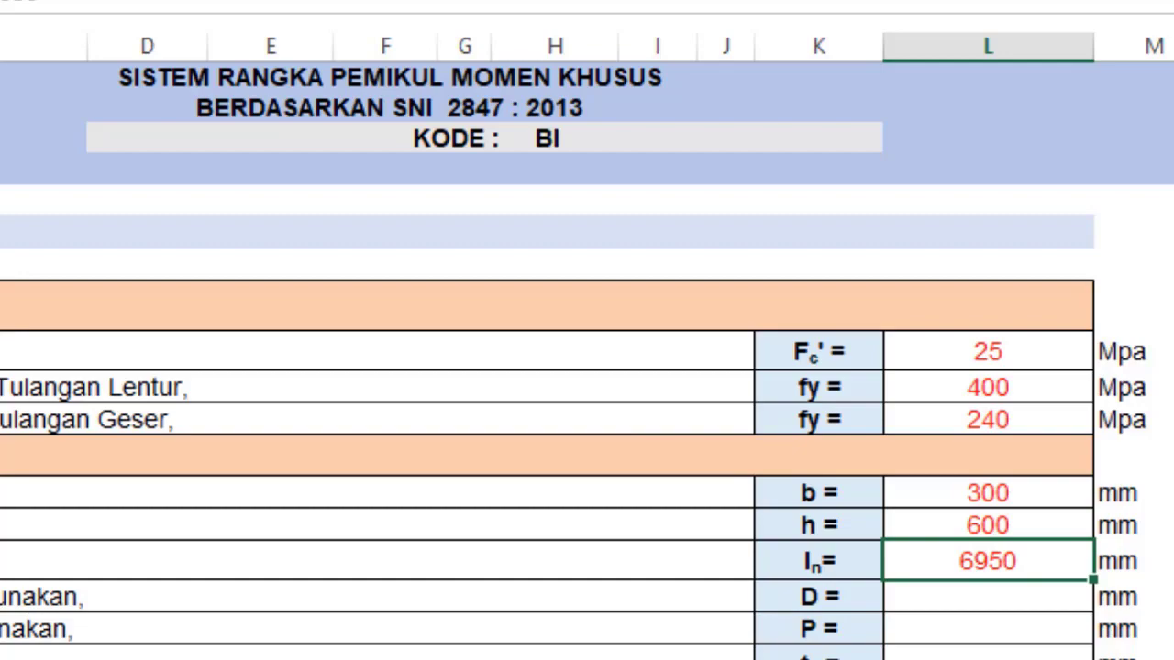
Fill in bar diameter 19, stirrup diameter 10 and concrete cover 40 mm, plus column width 600 and height 400.
key(ctrl+y)
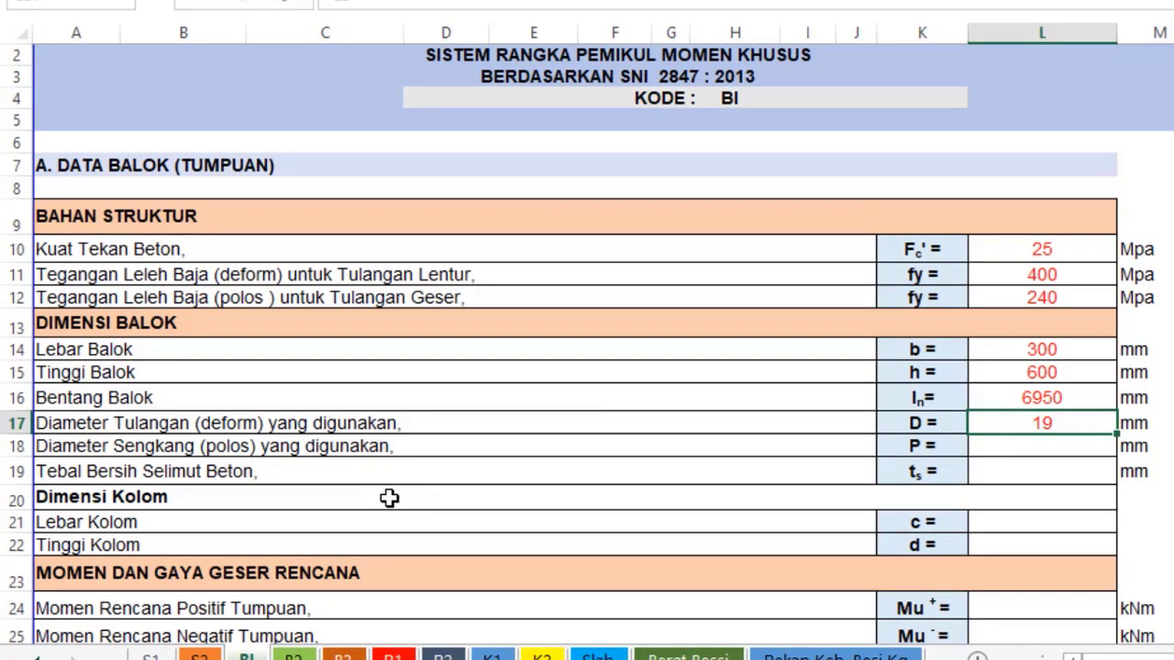
key(ctrl+y)
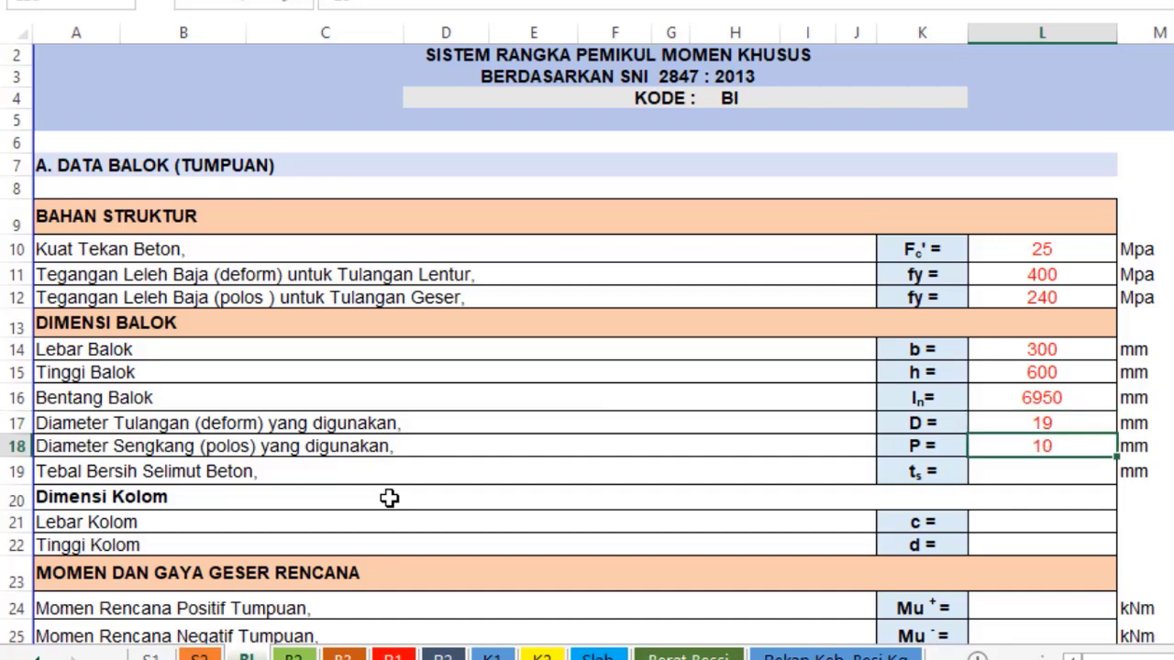
key(ctrl+y)
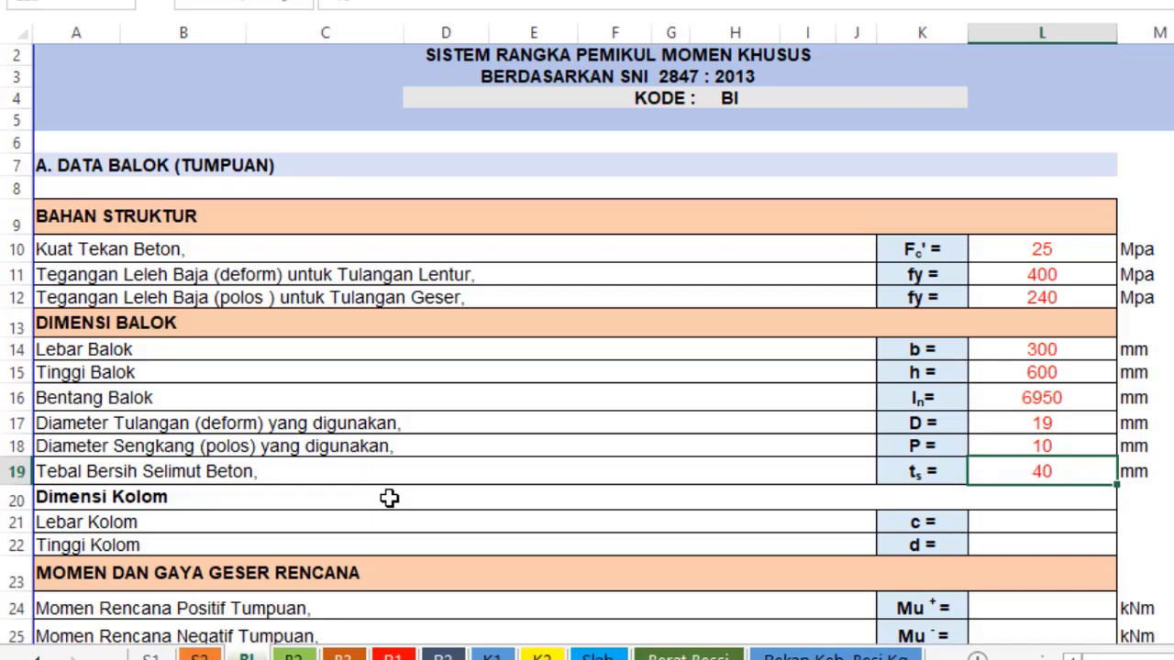
key(ctrl+y)
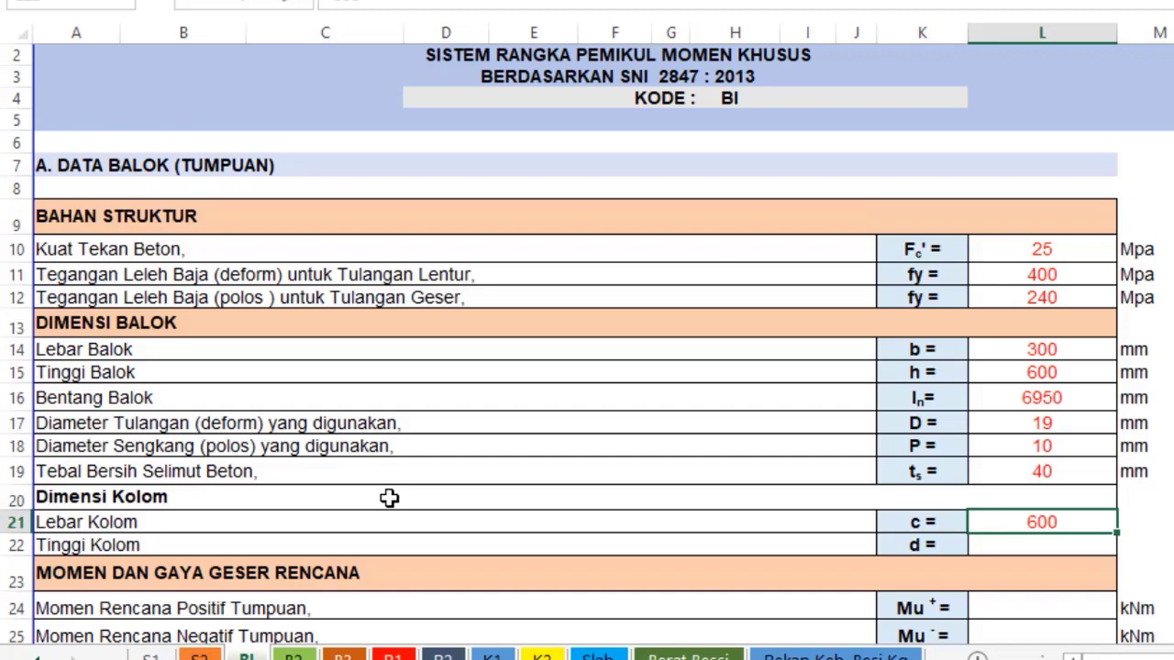
key(ctrl+y)
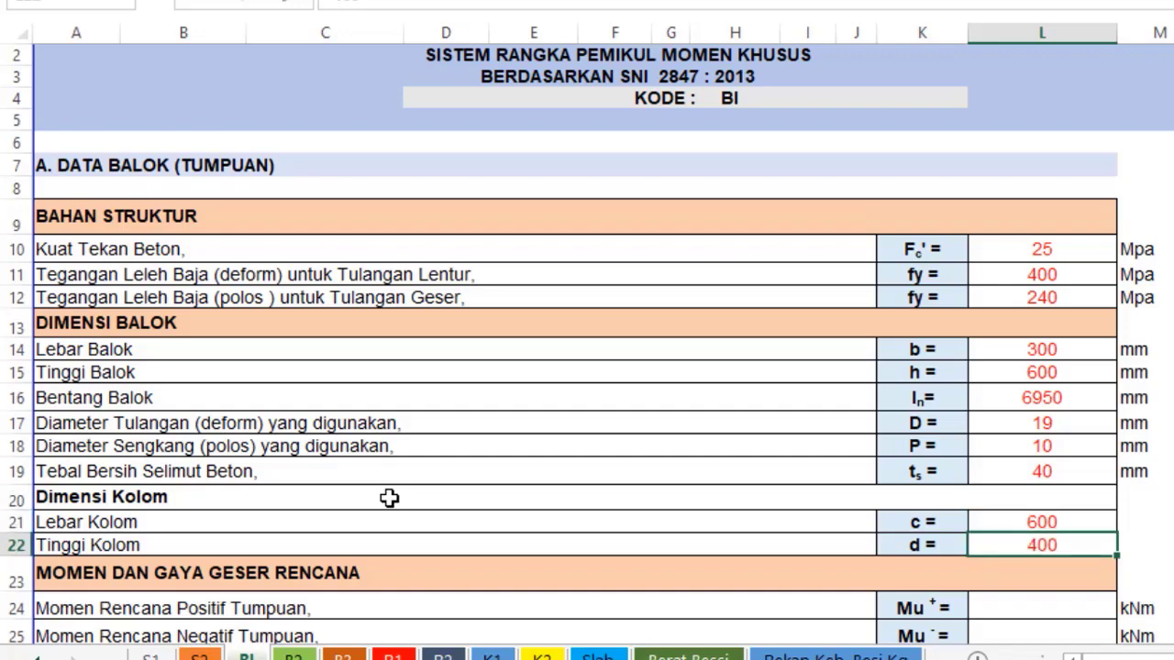
scroll(568, 527, down, 2)
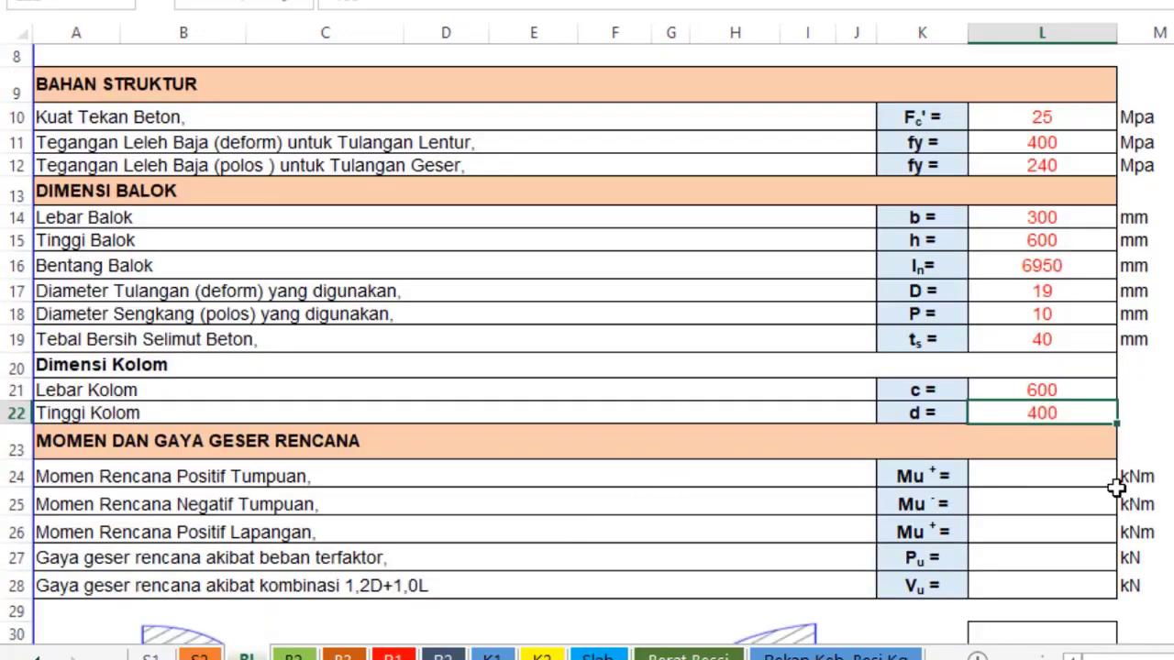
drag(1068, 470, 1048, 599)
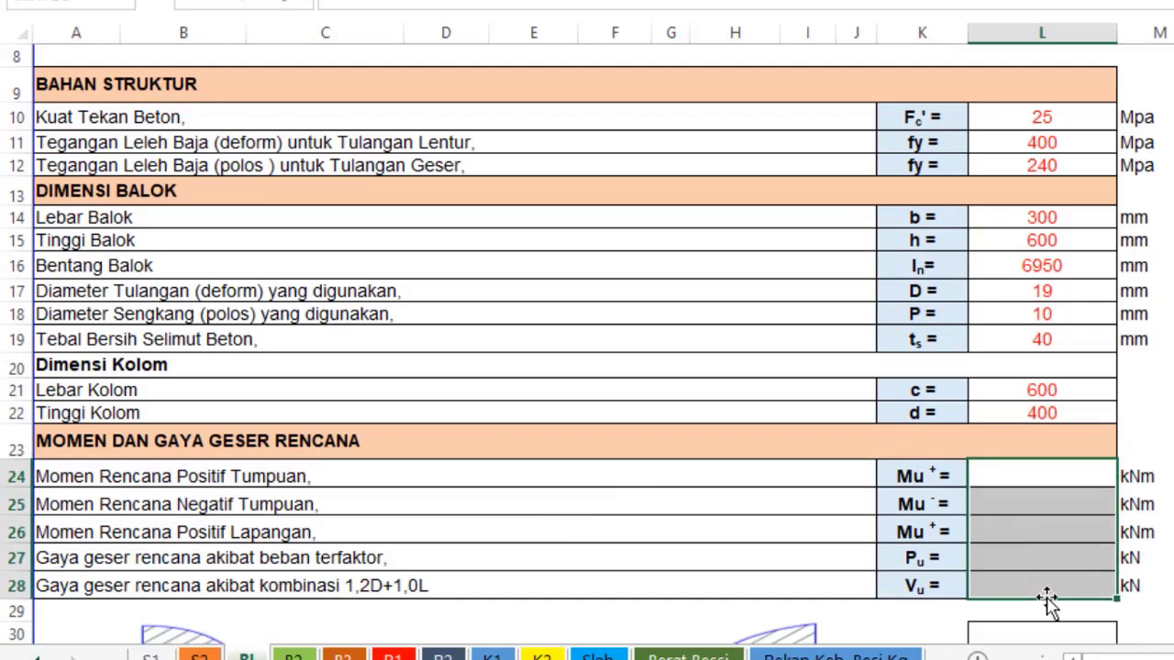
click(1050, 469)
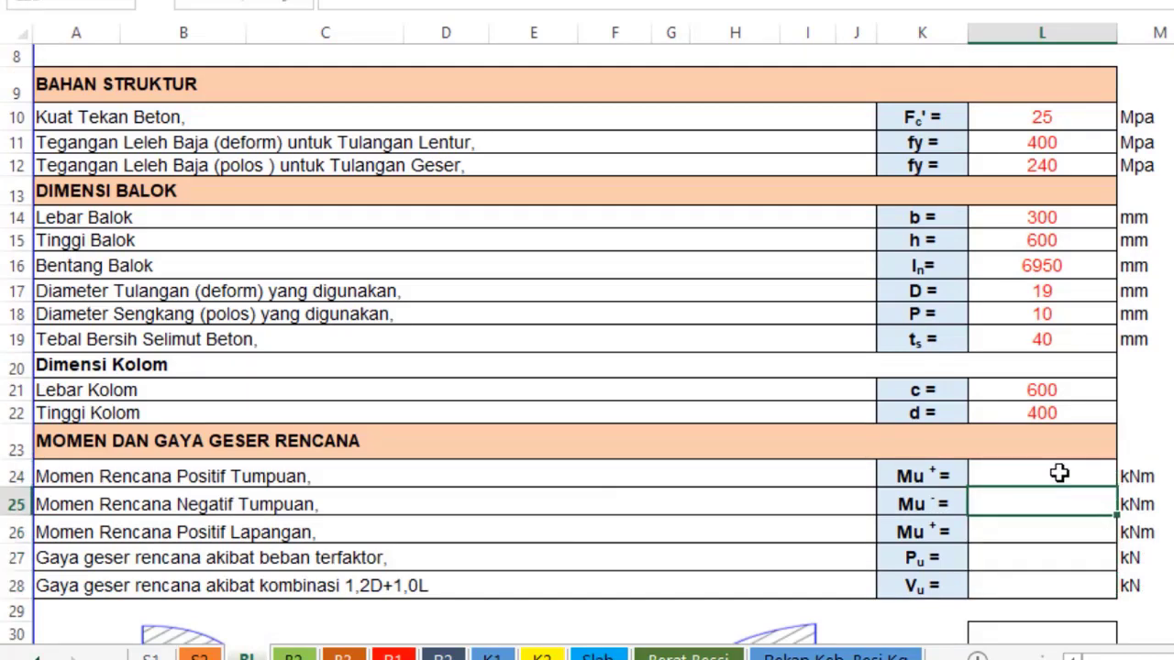
click(1048, 492)
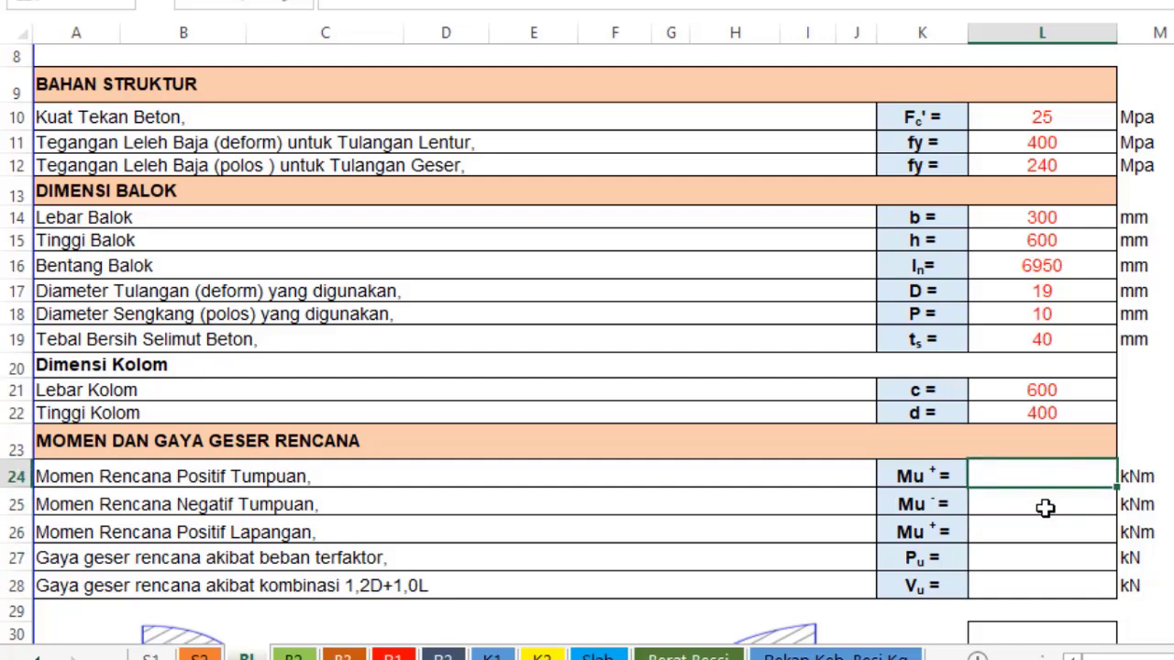
click(1042, 510)
click(1052, 472)
click(1046, 511)
click(1045, 474)
click(1032, 505)
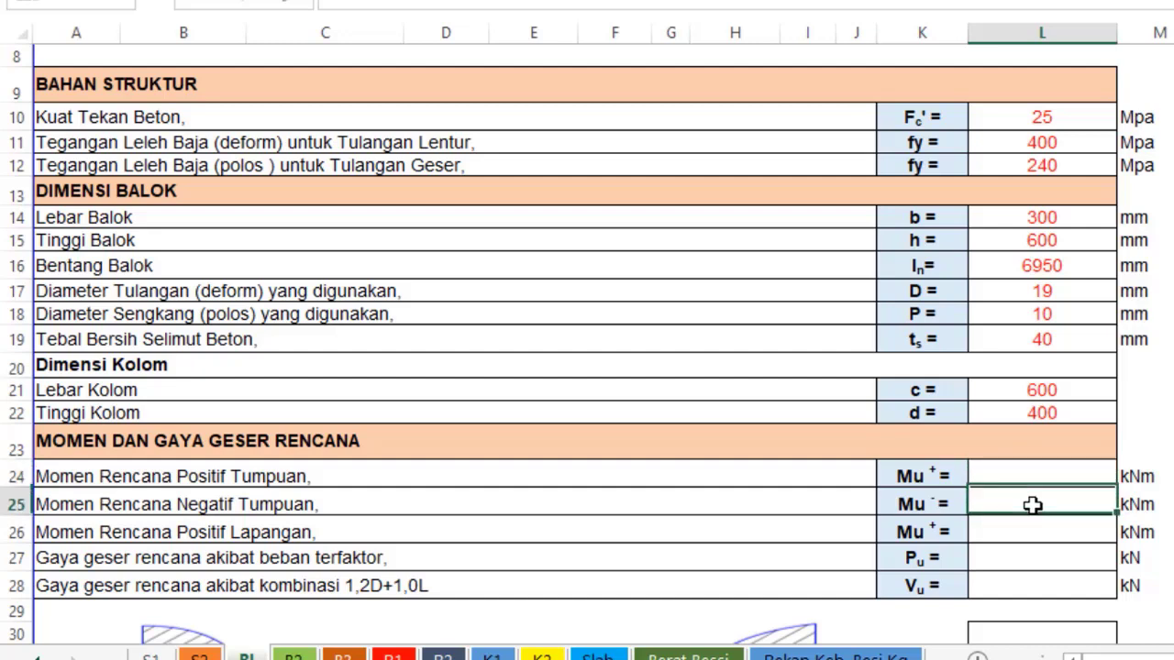
click(1040, 475)
click(1040, 501)
click(1047, 476)
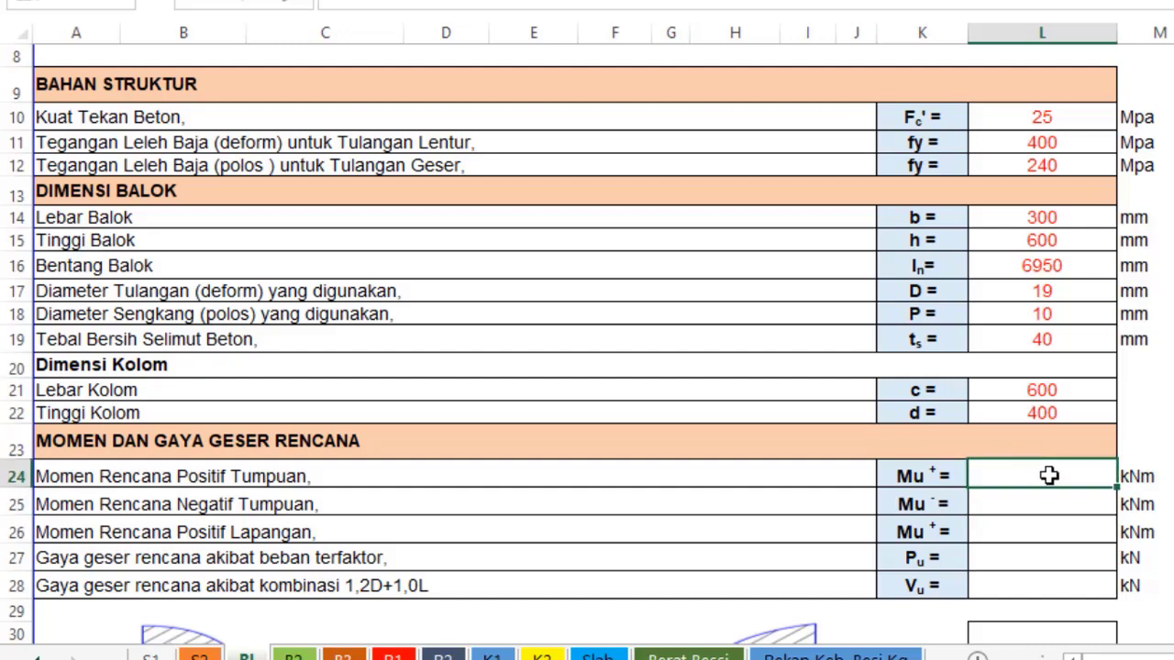
click(1047, 499)
click(1055, 481)
click(1056, 504)
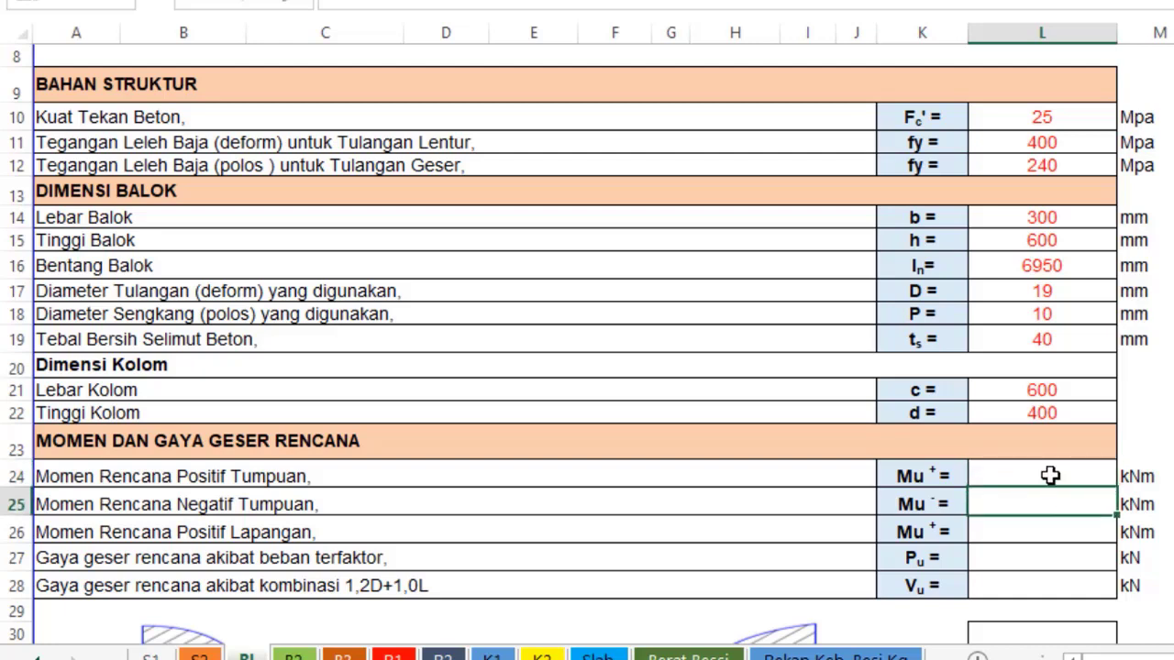
click(1047, 475)
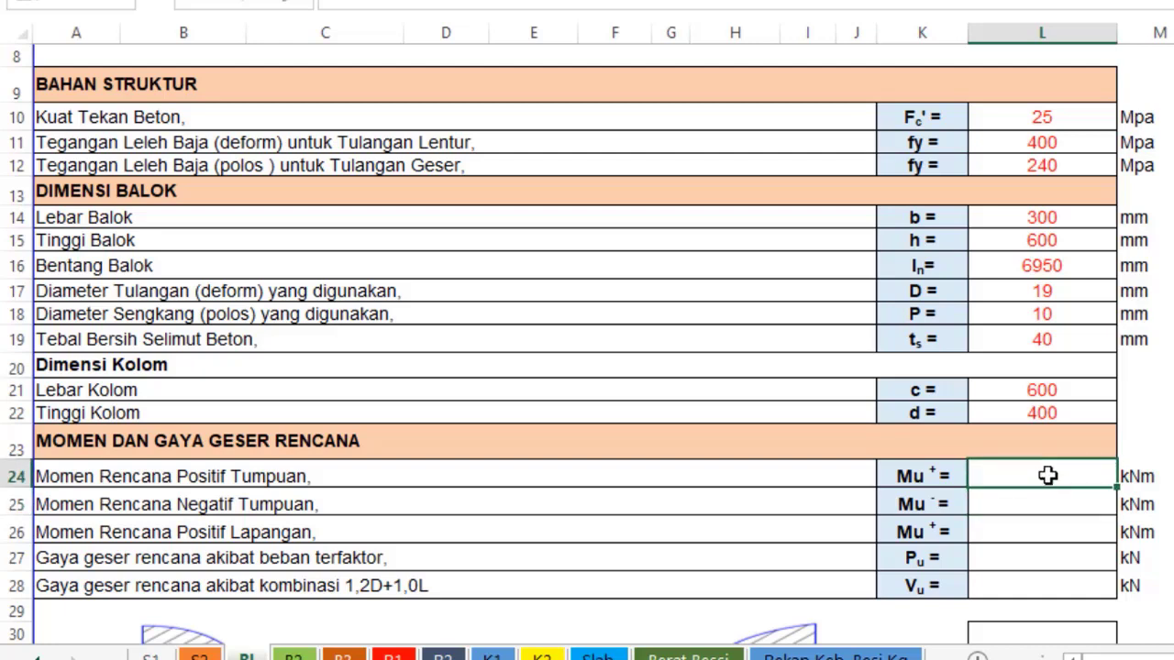
click(1046, 500)
click(1045, 476)
Switch to the AutoCAD drawing and examine the second-floor beam plan around the B1 beams between axes A and B.
click(1137, 550)
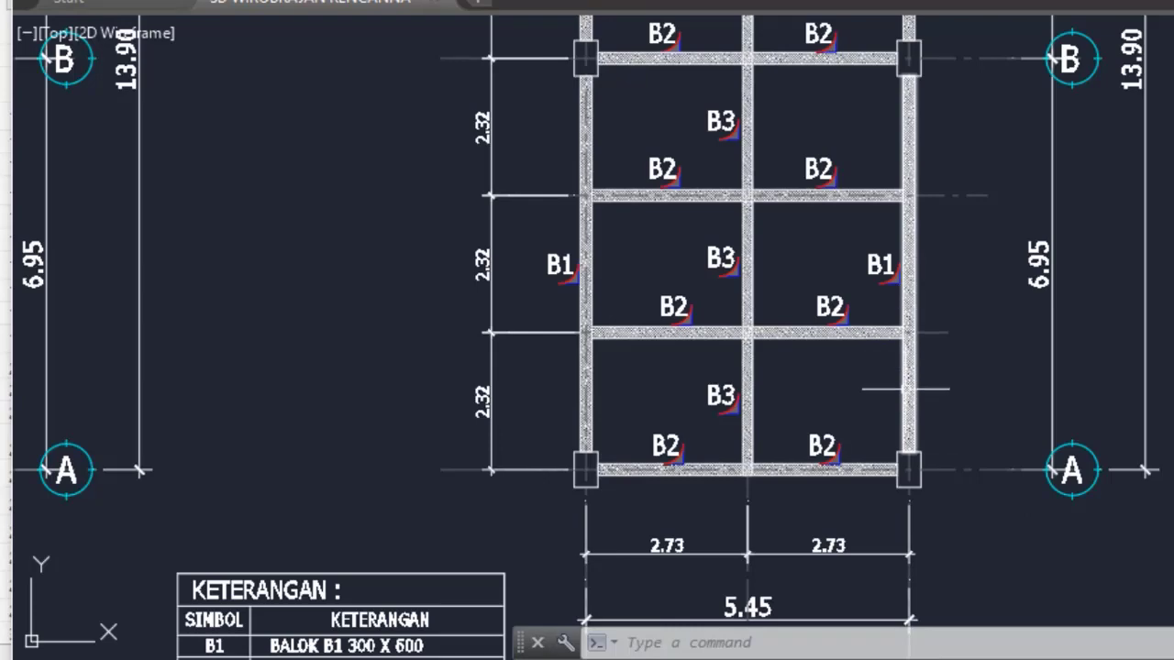
scroll(895, 364, down, 2)
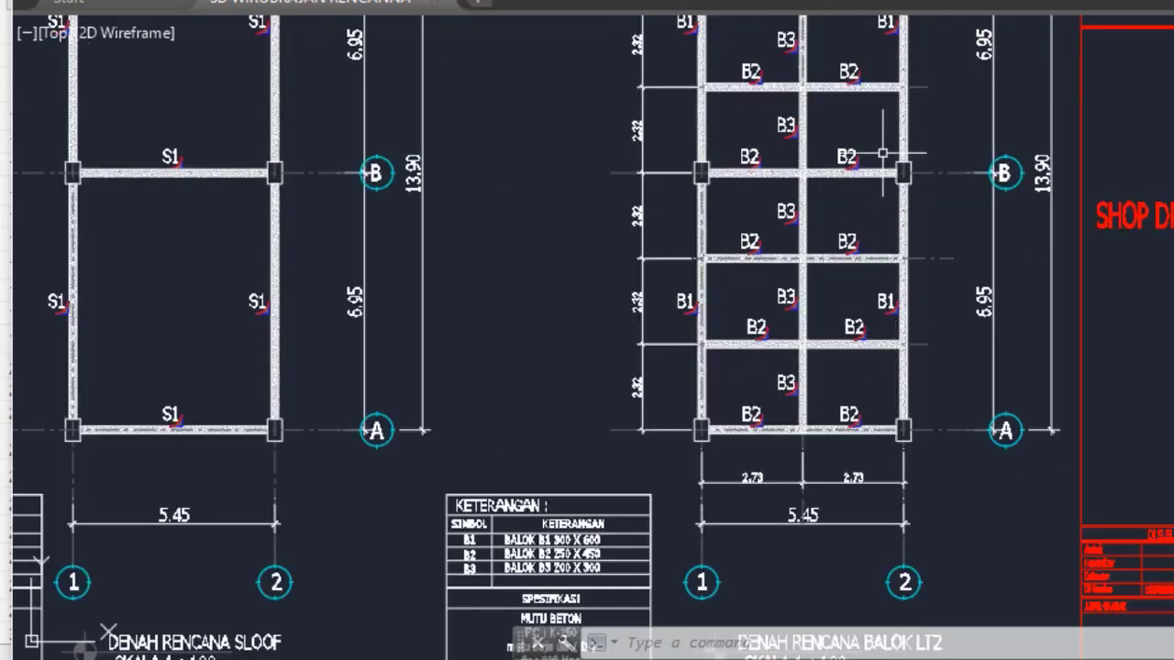
scroll(894, 361, up, 2)
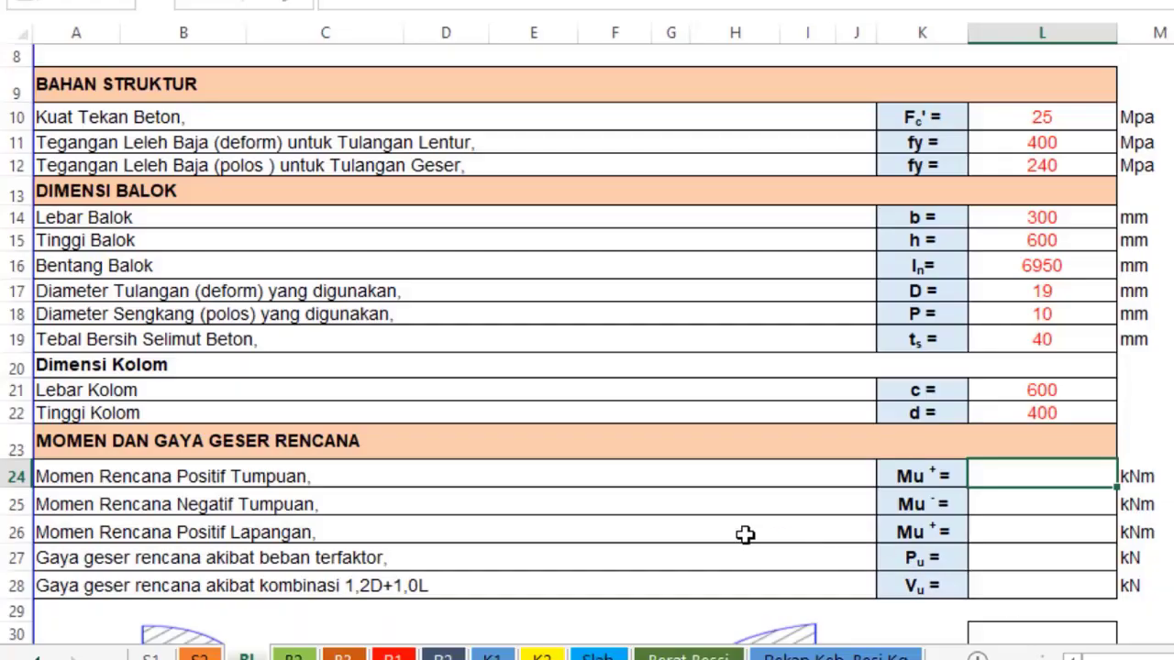
Back in Excel, fill in the positive support moment 130.241, negative support moment 291.709 and positive midspan moment 137.0000 kNm.
text(130.241)
key(ctrl+y)
key(ctrl+y)
key(ctrl+y)
key(ctrl+y)
key(ctrl+y)
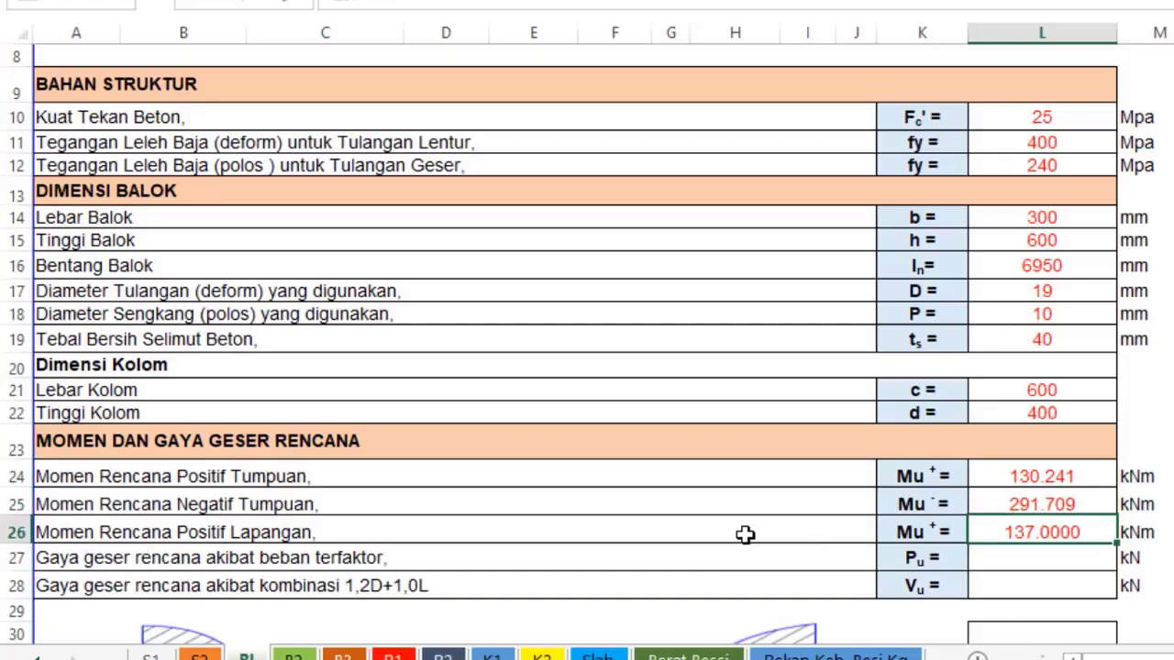
Review the B1 material, dimension and design force data together with the bending moment diagram and minimum beam dimension section.
scroll(1058, 336, down, 1)
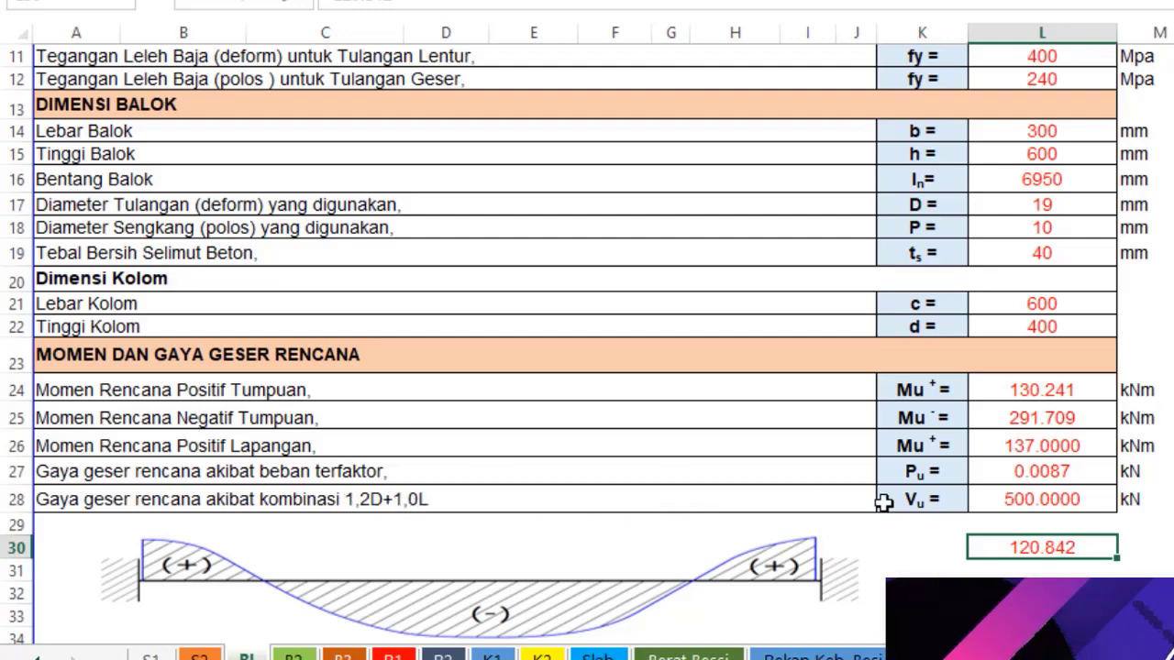
scroll(669, 486, down, 1)
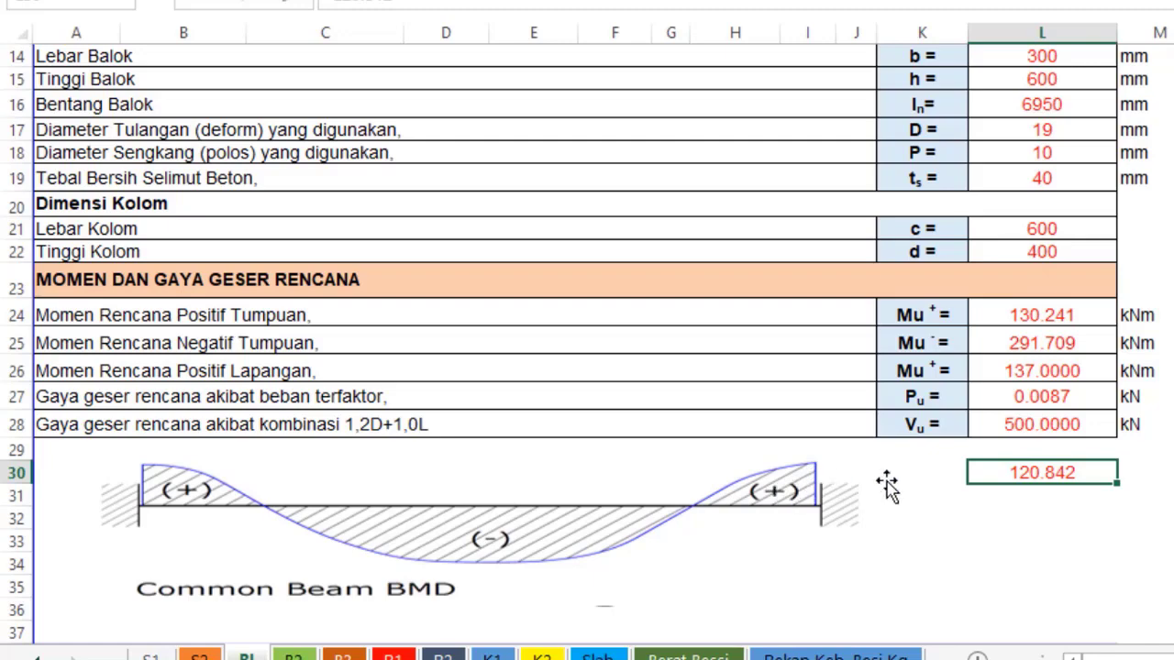
scroll(1026, 484, down, 3)
scroll(704, 474, down, 2)
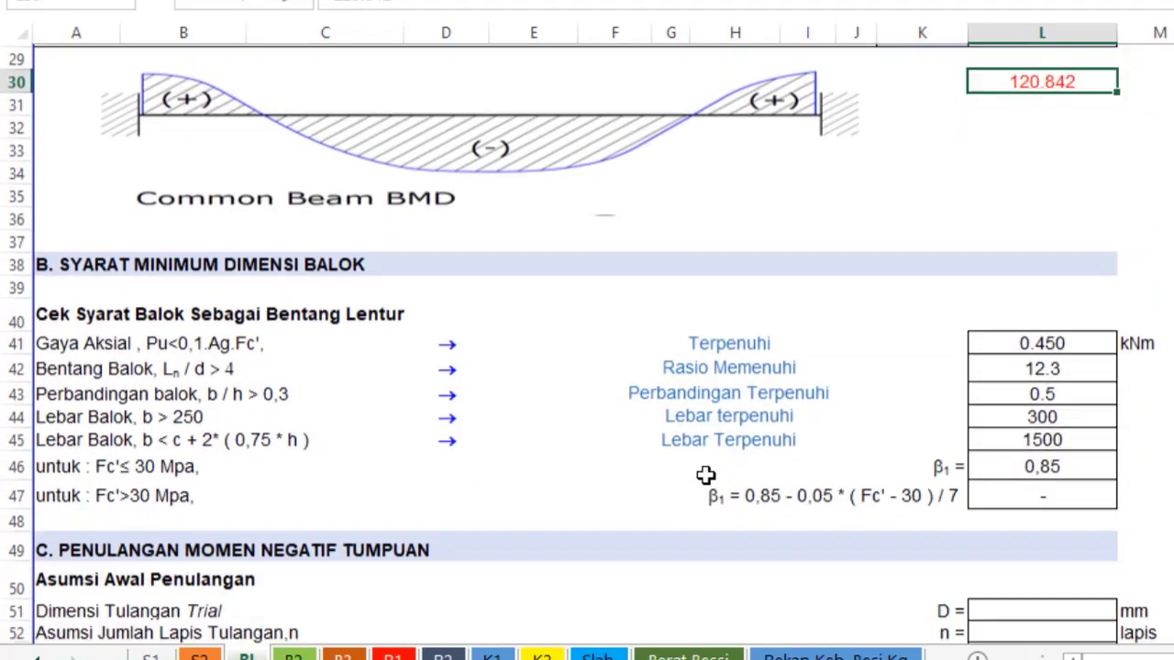
scroll(706, 474, up, 5)
scroll(706, 479, up, 3)
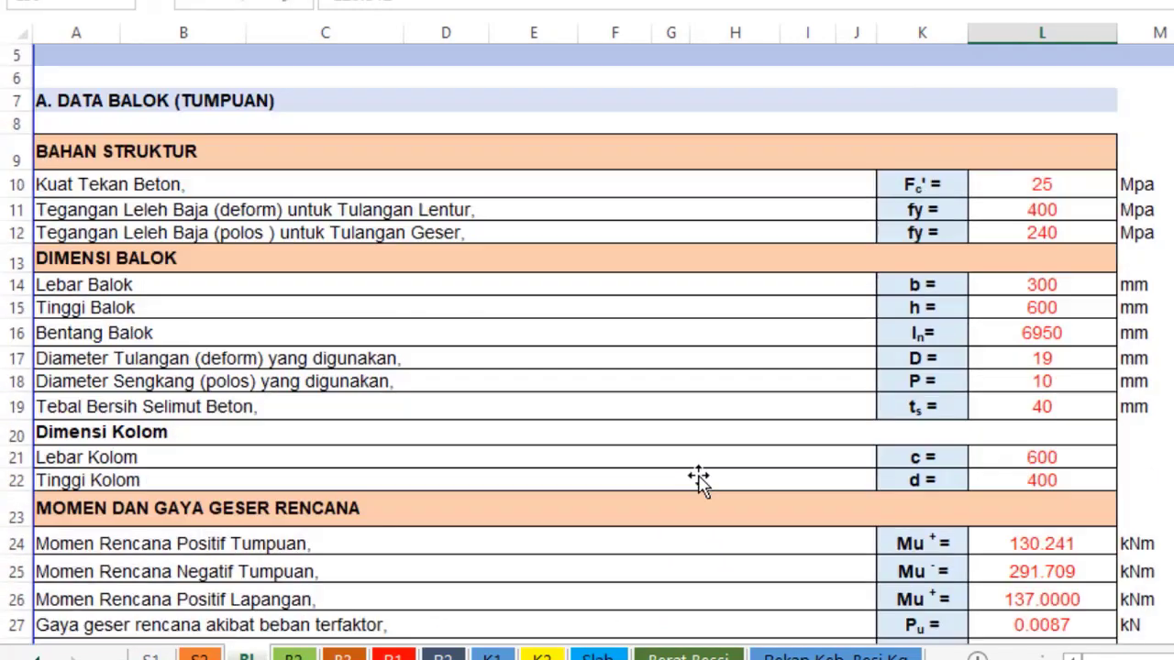
scroll(698, 479, down, 7)
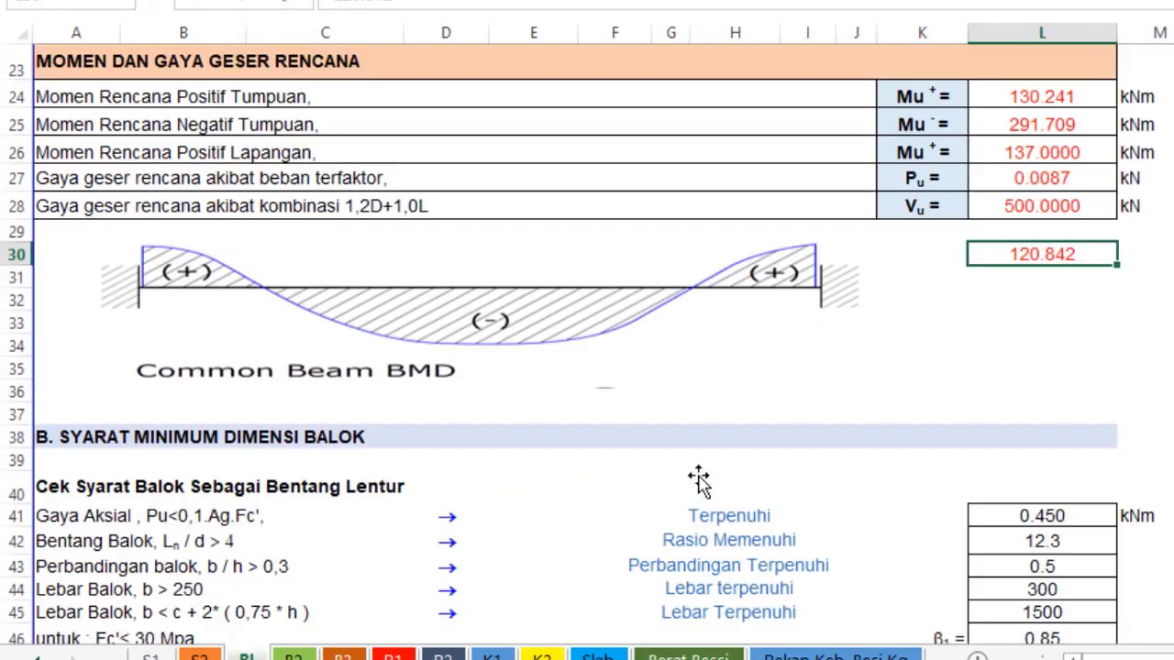
scroll(699, 481, down, 1)
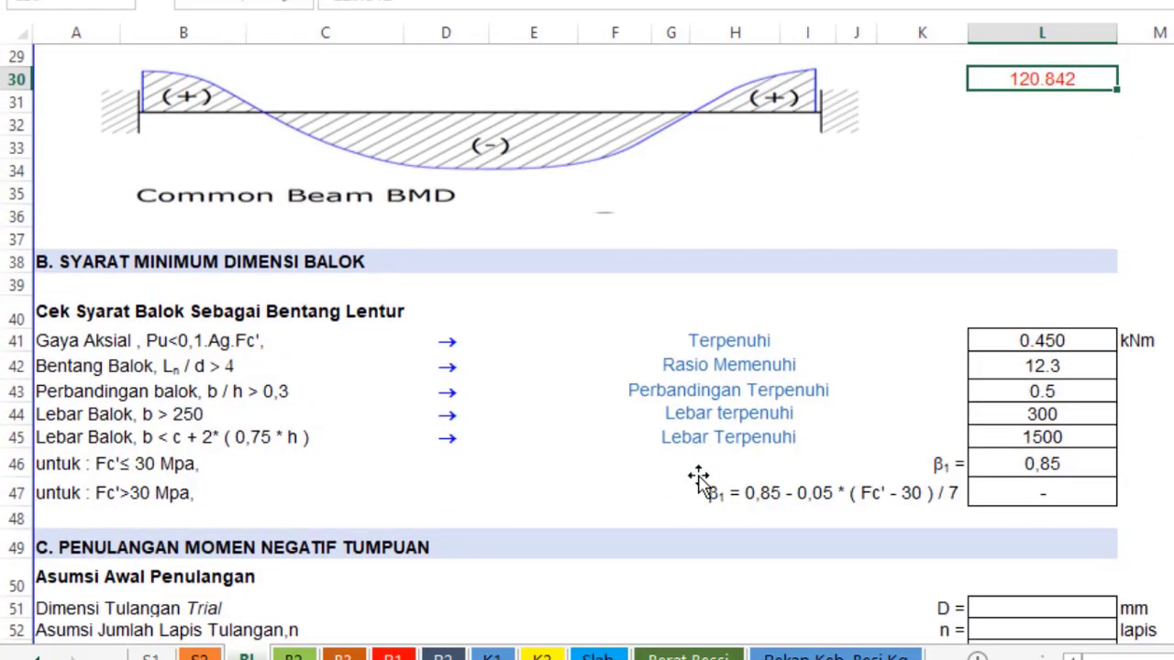
scroll(698, 479, up, 7)
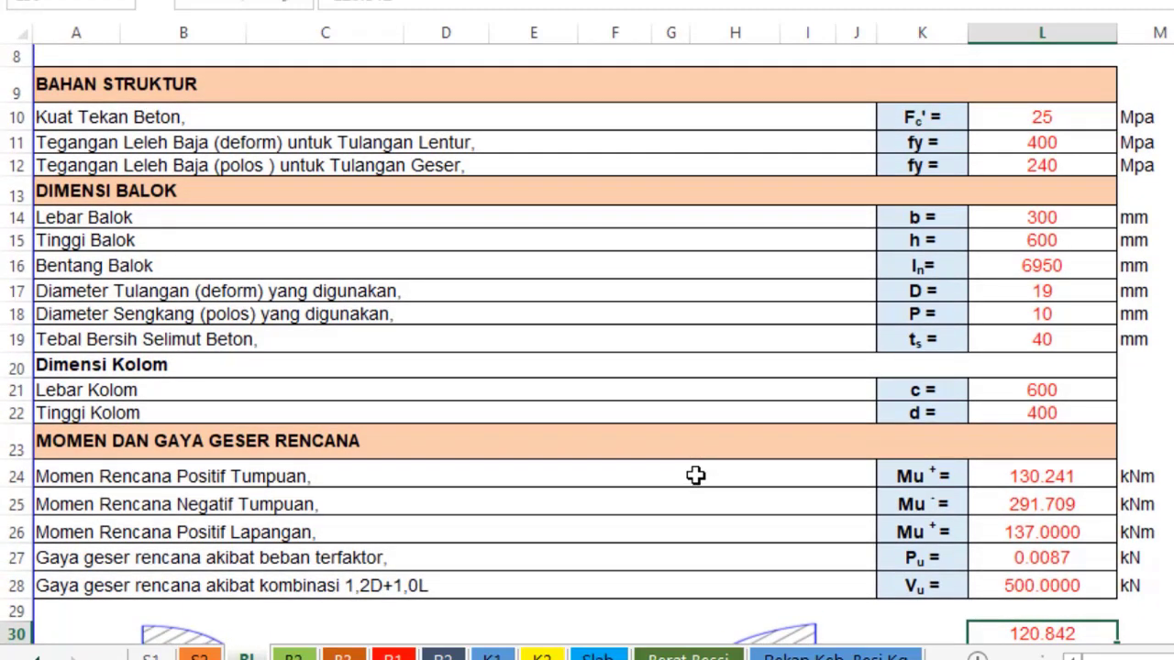
scroll(696, 475, down, 9)
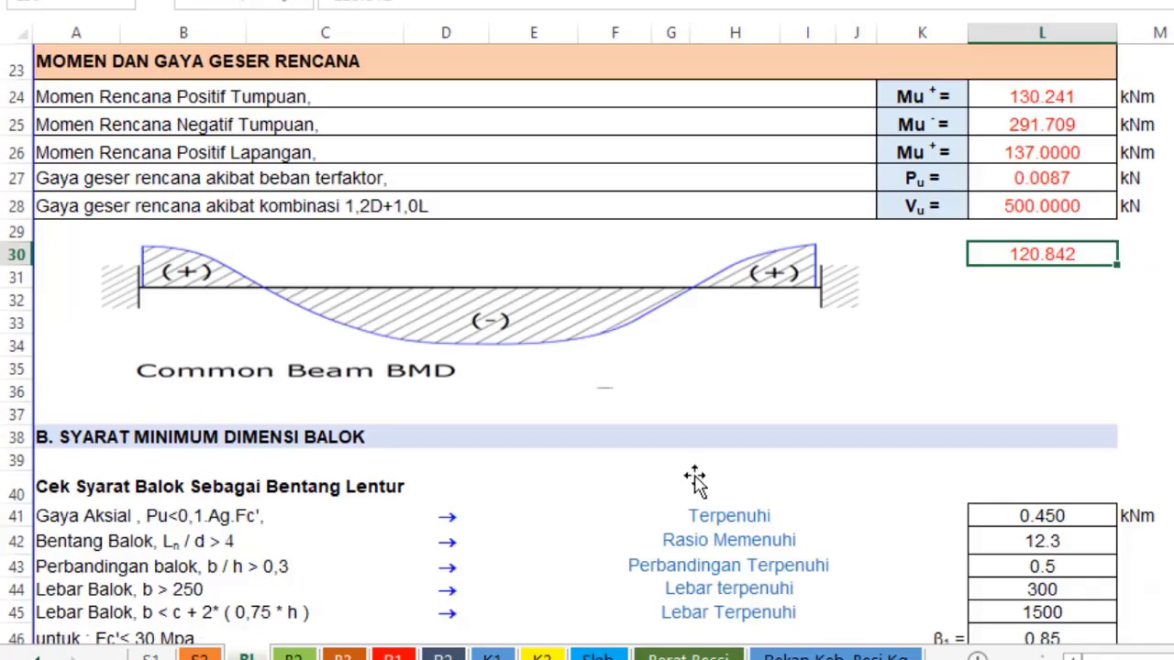
scroll(697, 477, down, 1)
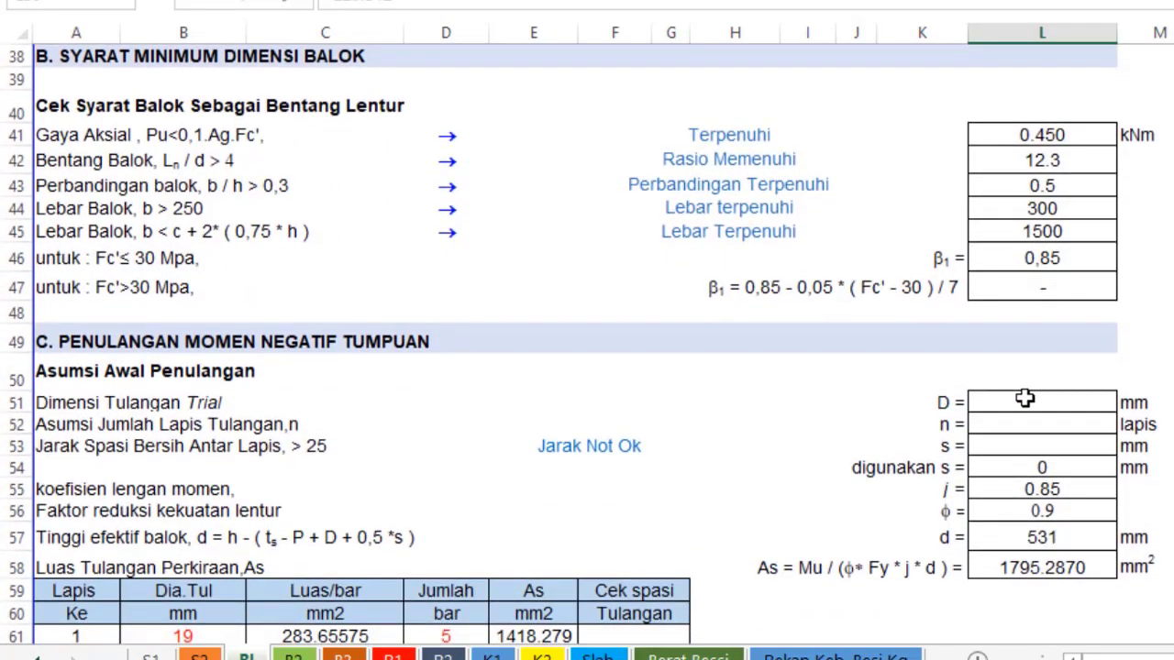
Inspect the section B checks for axial force, span ratio, width-to-height ratio and minimum beam width.
scroll(670, 347, up, 2)
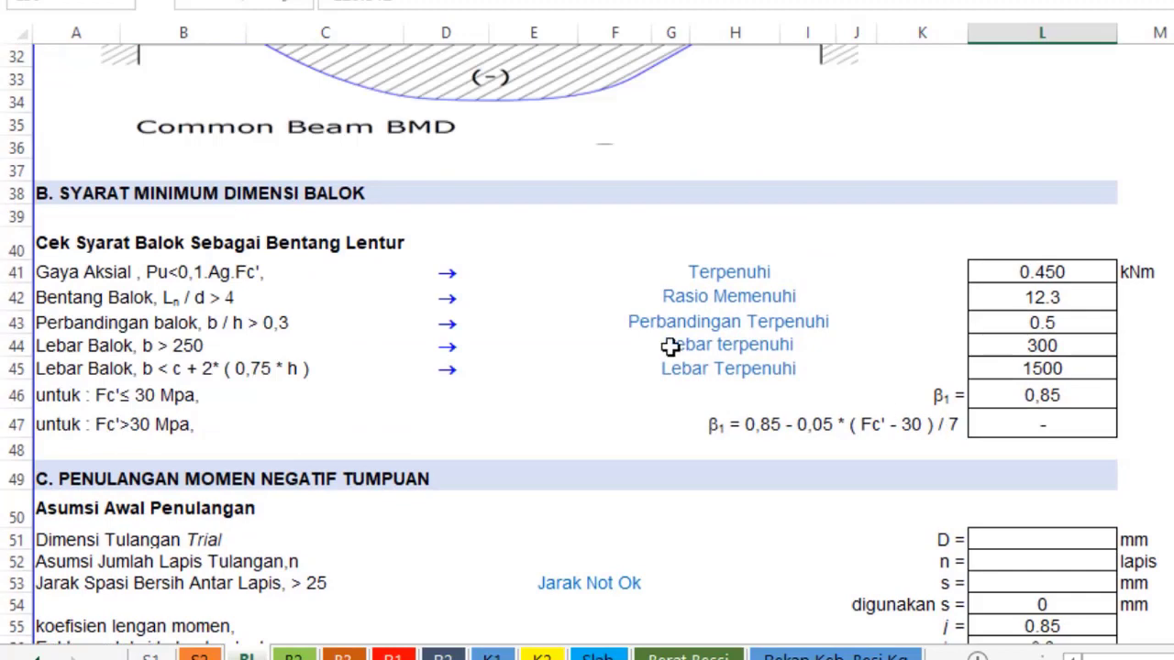
click(749, 273)
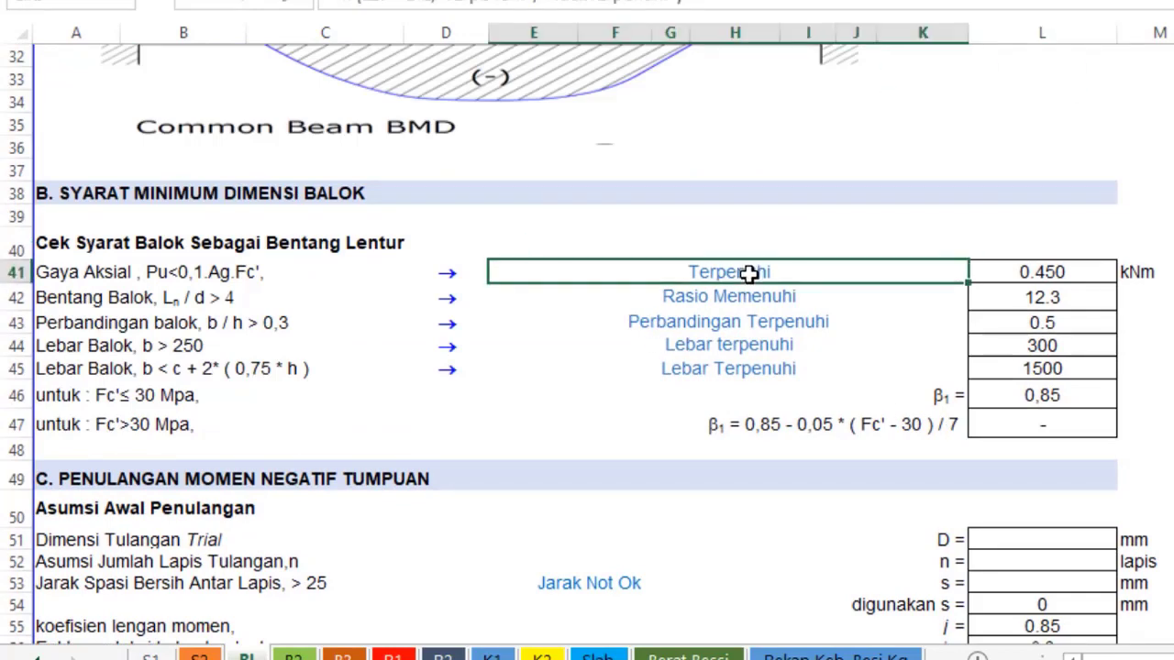
click(781, 300)
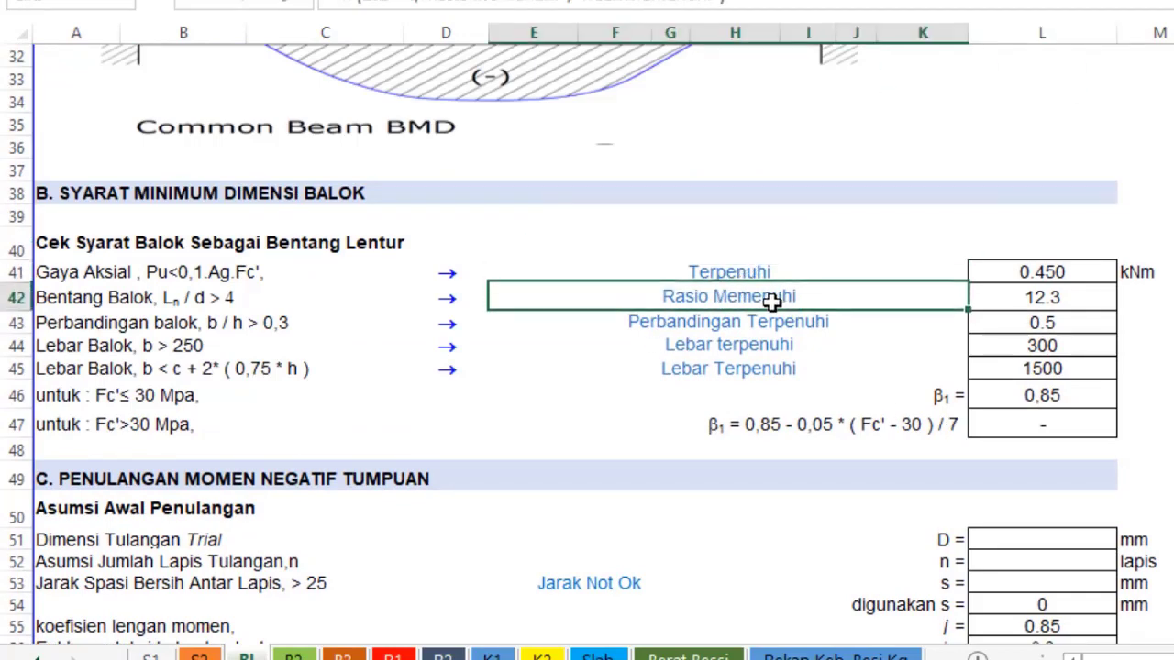
click(750, 328)
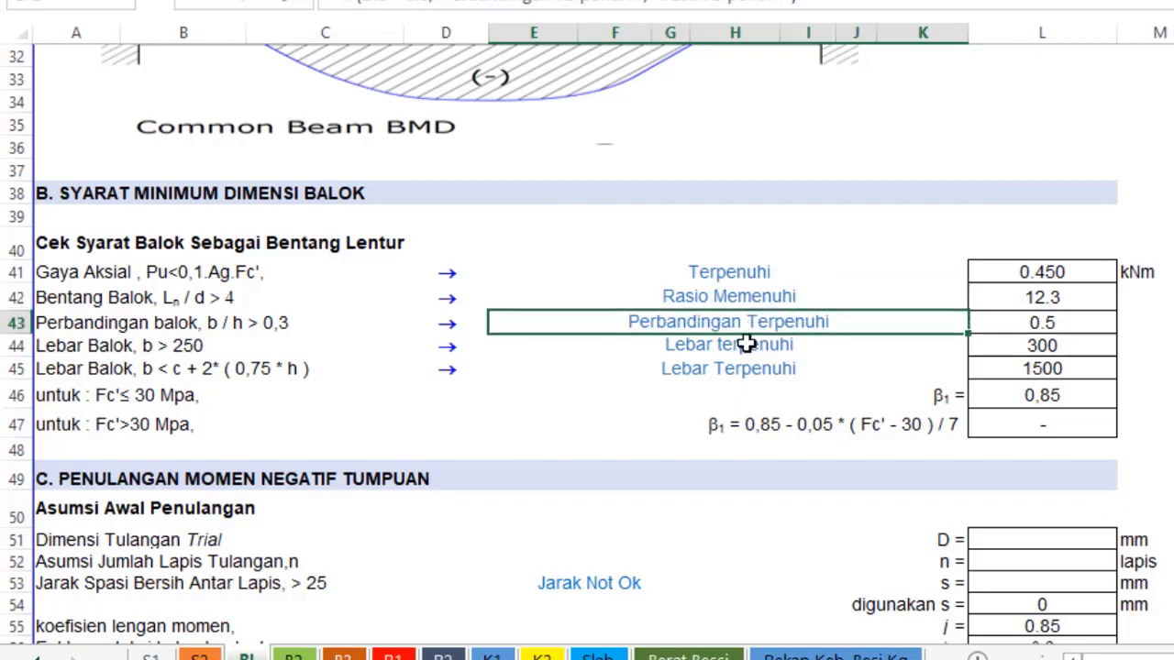
click(742, 347)
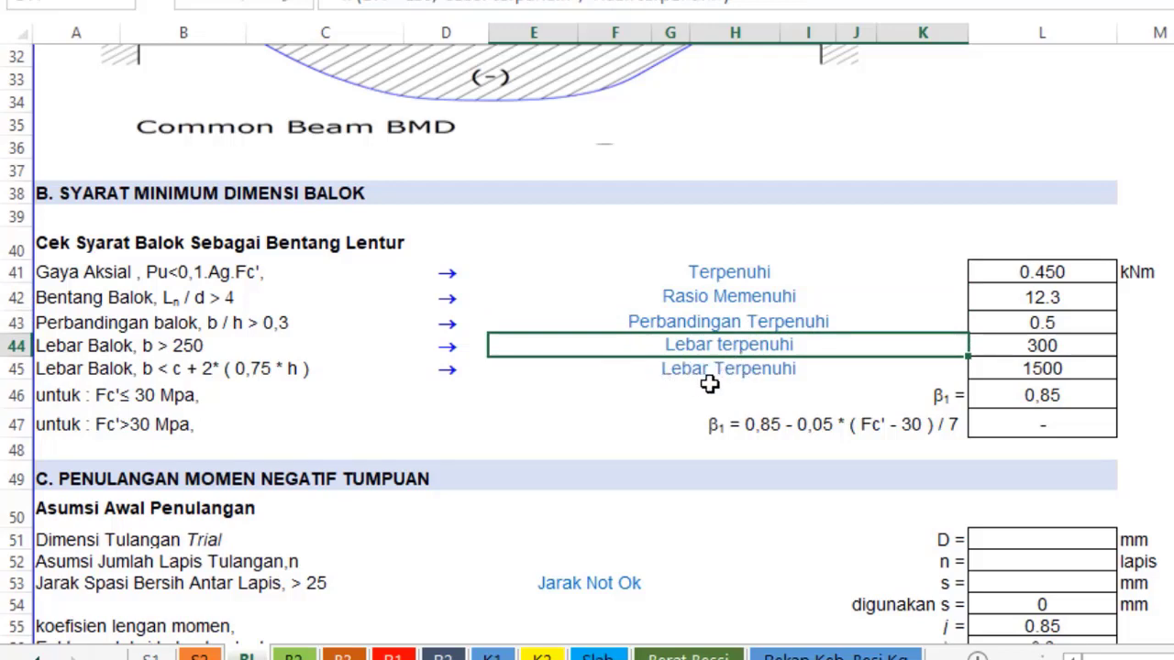
Fill in the negative support moment assumptions with trial bar diameter 19 mm and 2 reinforcement layers.
scroll(917, 389, down, 1)
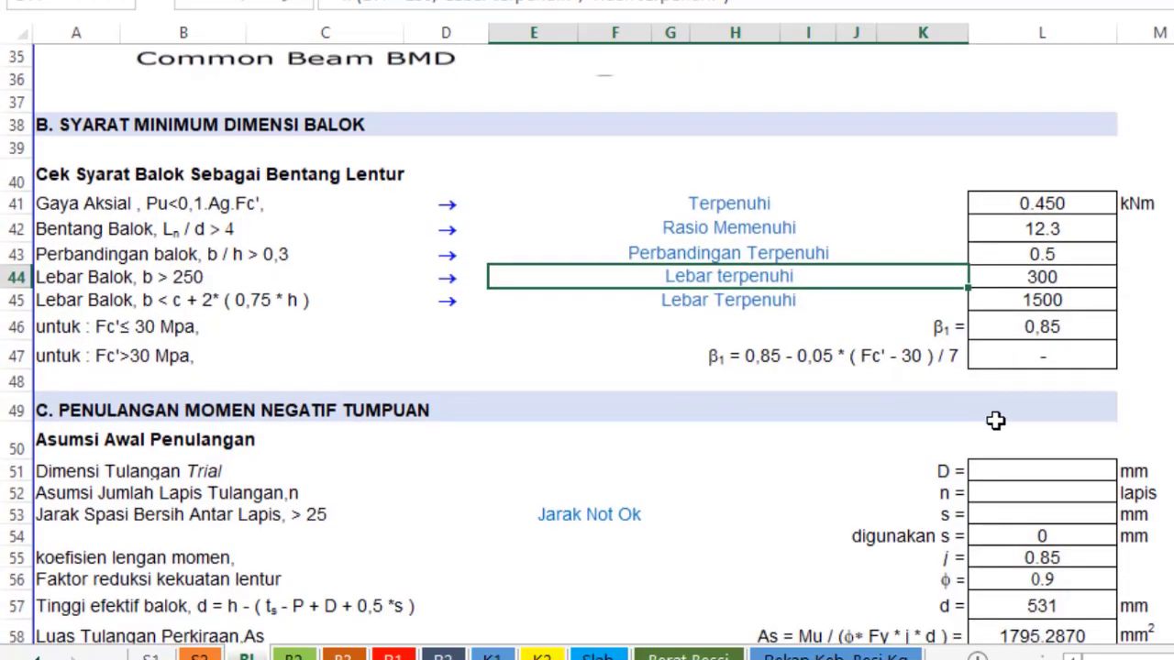
click(1060, 469)
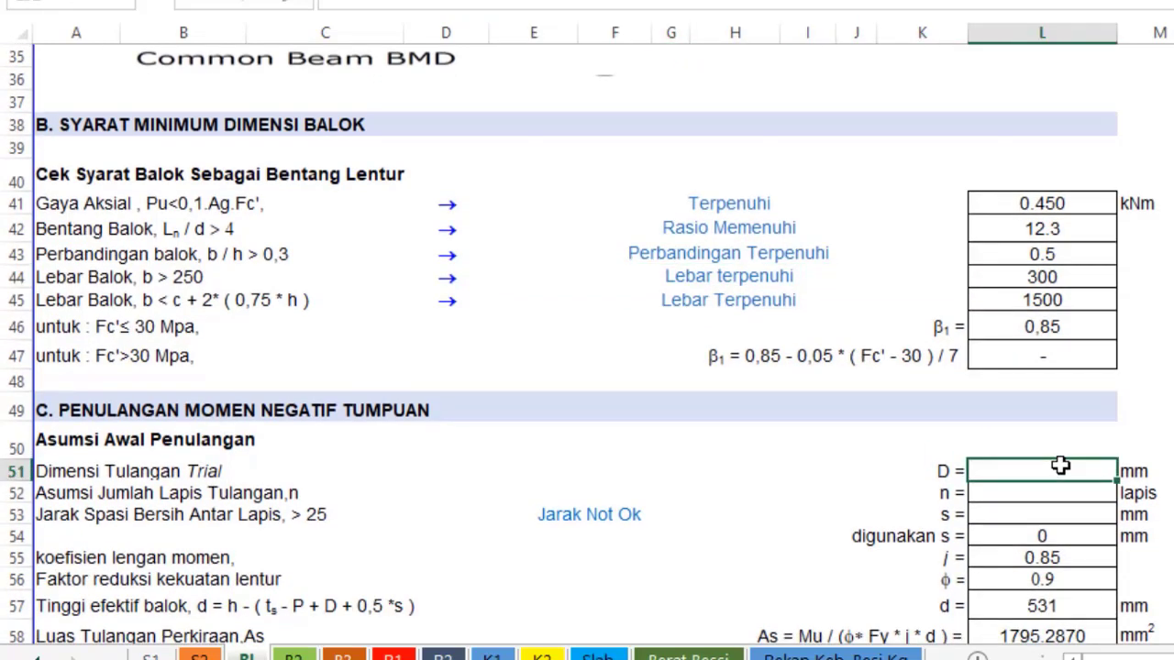
text(19)
click(1049, 492)
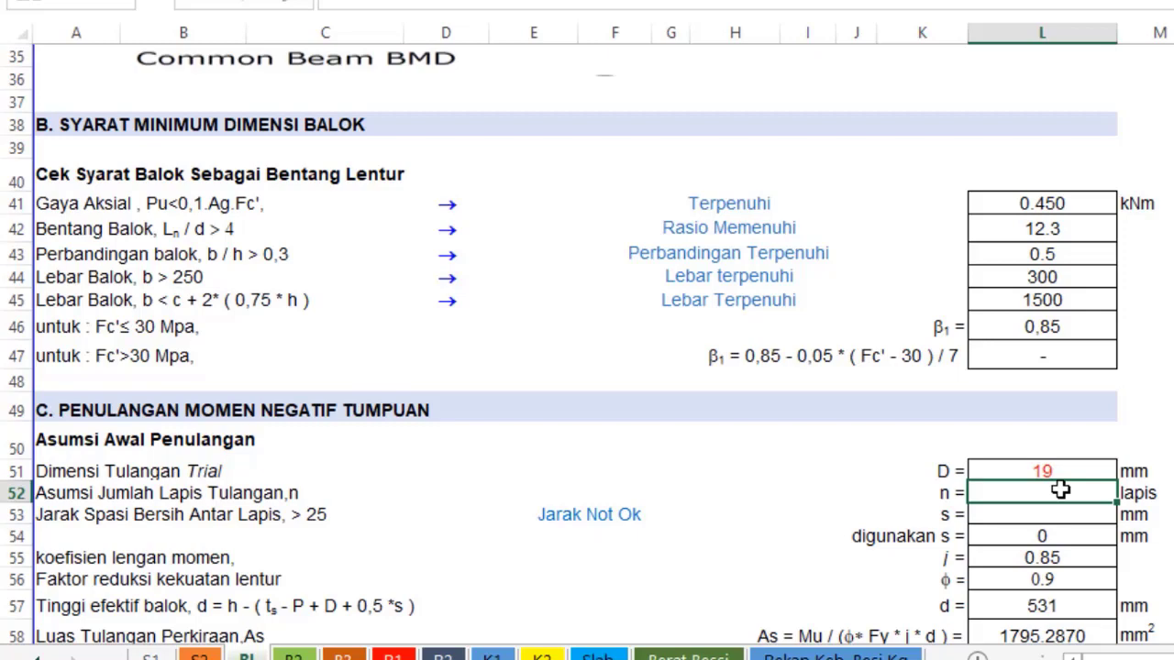
text(2)
key(ctrl+Return)
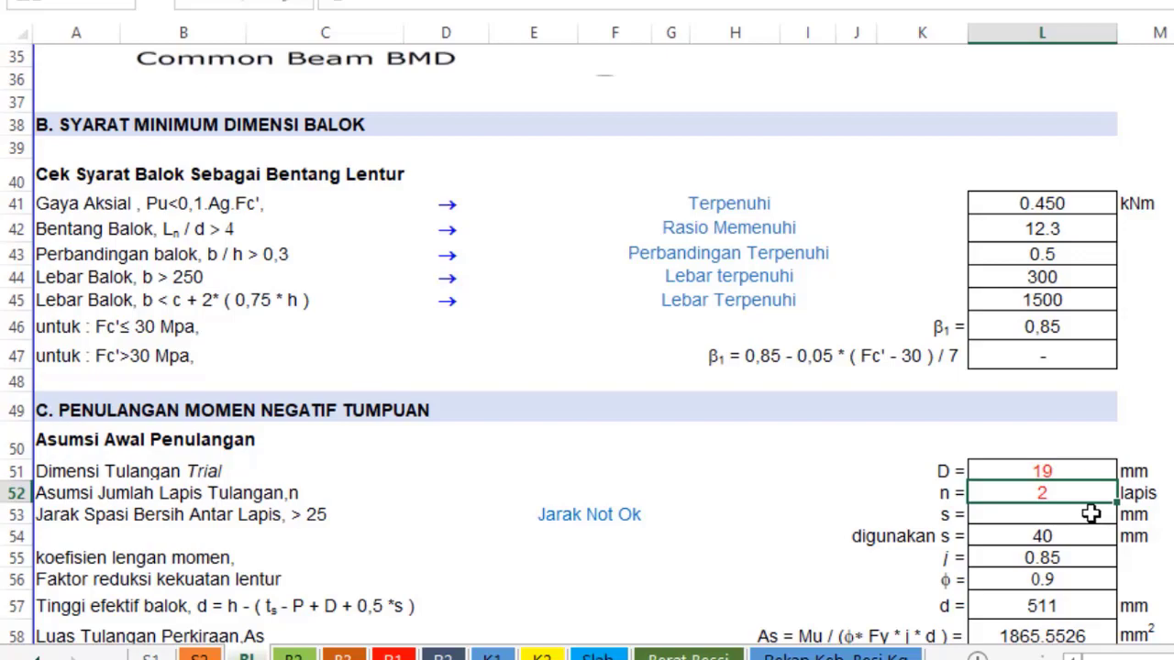
Restore the clear spacing between reinforcement layers to 40 mm by undoing its removal, and check the spacing result.
scroll(1088, 519, up, 11)
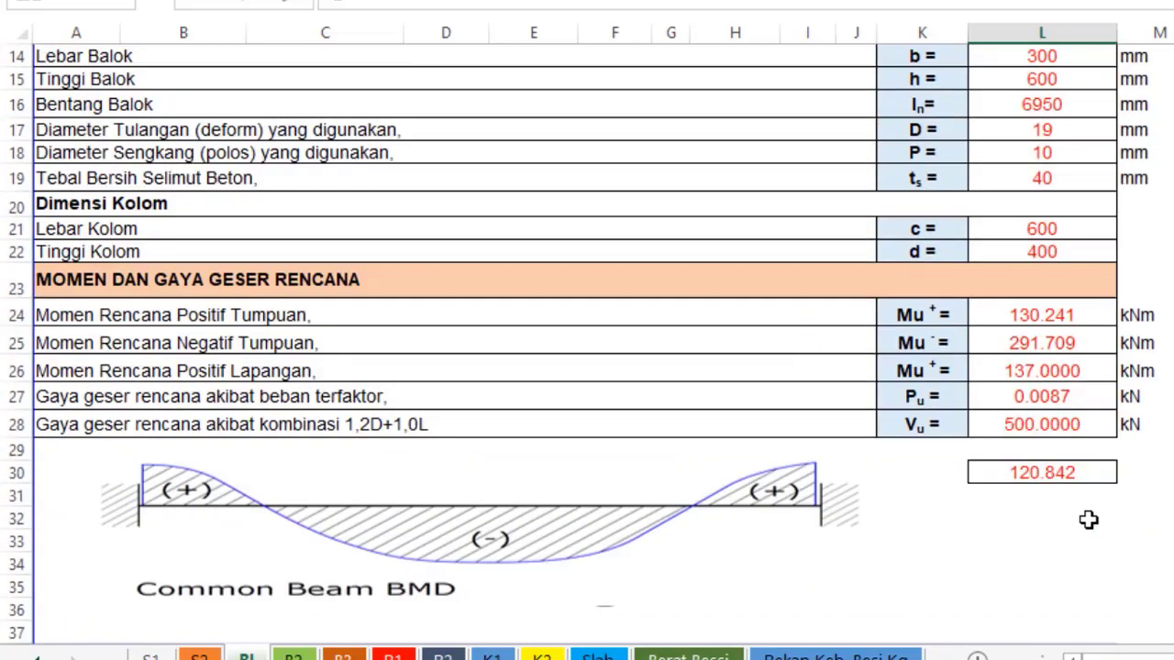
scroll(1089, 520, down, 12)
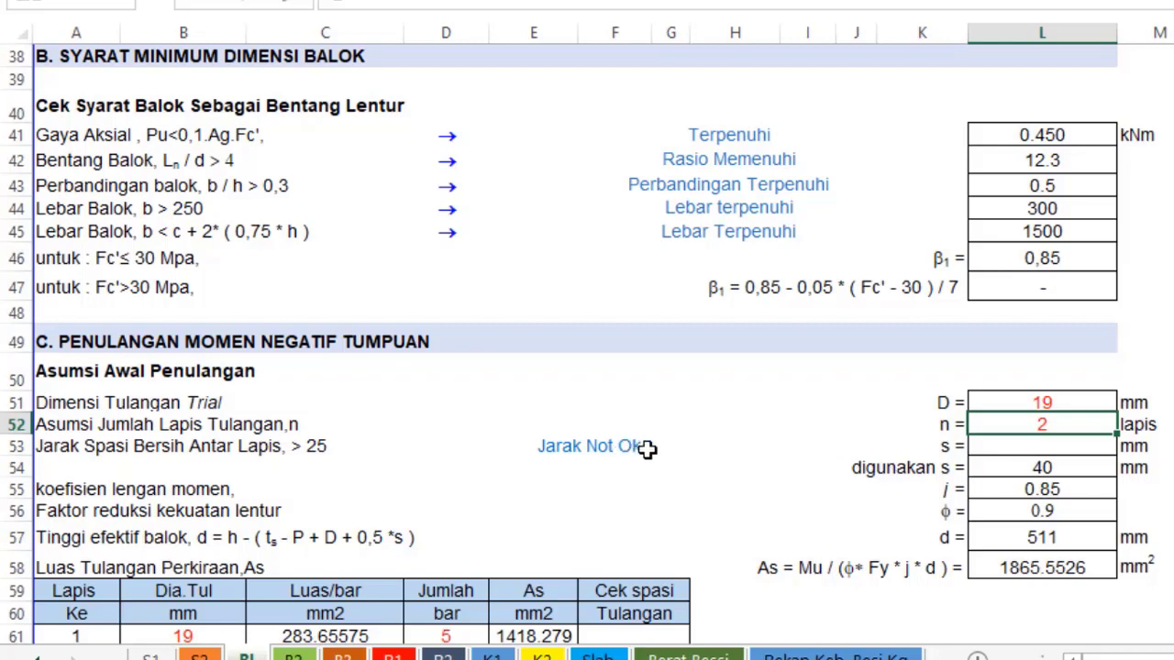
click(1046, 447)
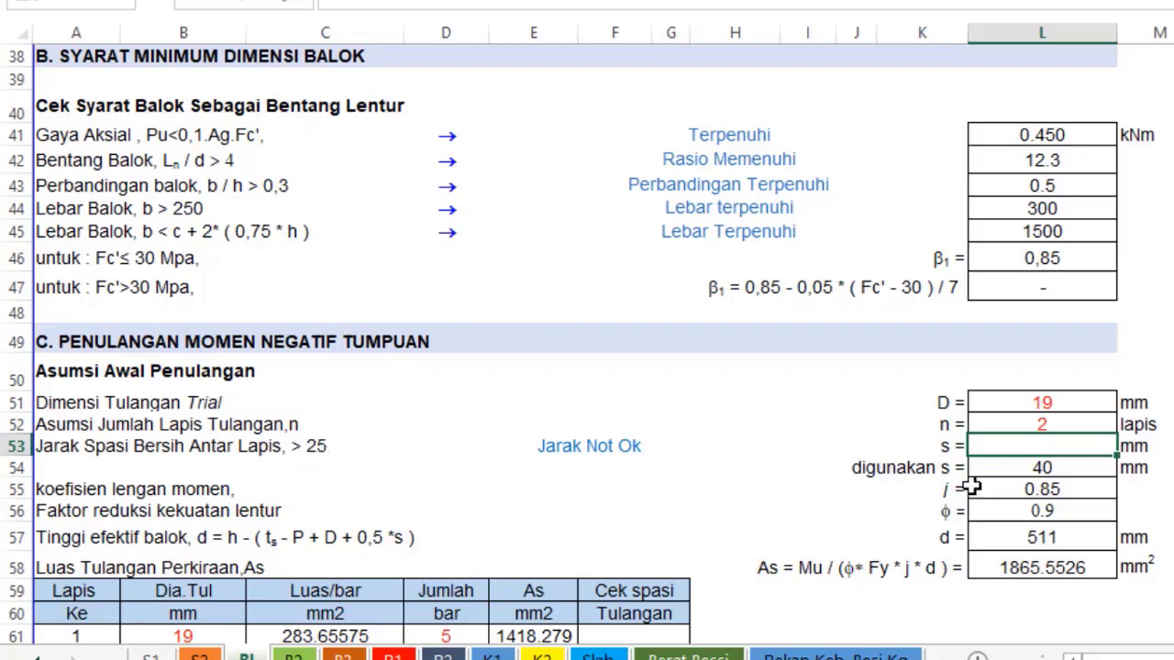
key(ctrl+z)
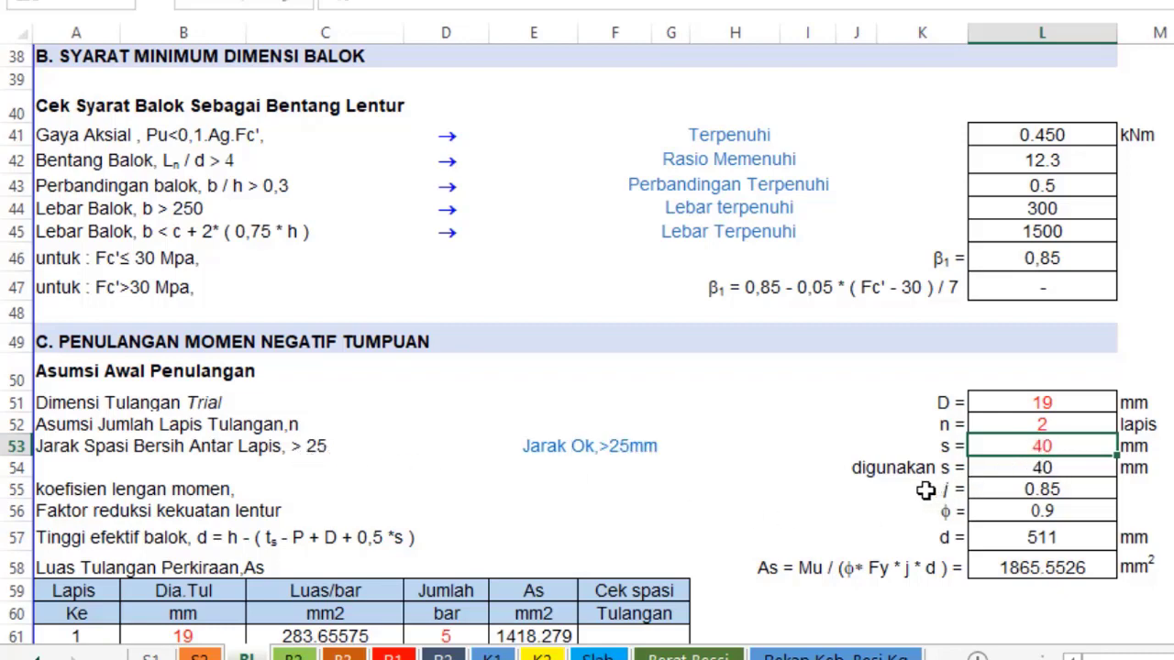
click(625, 449)
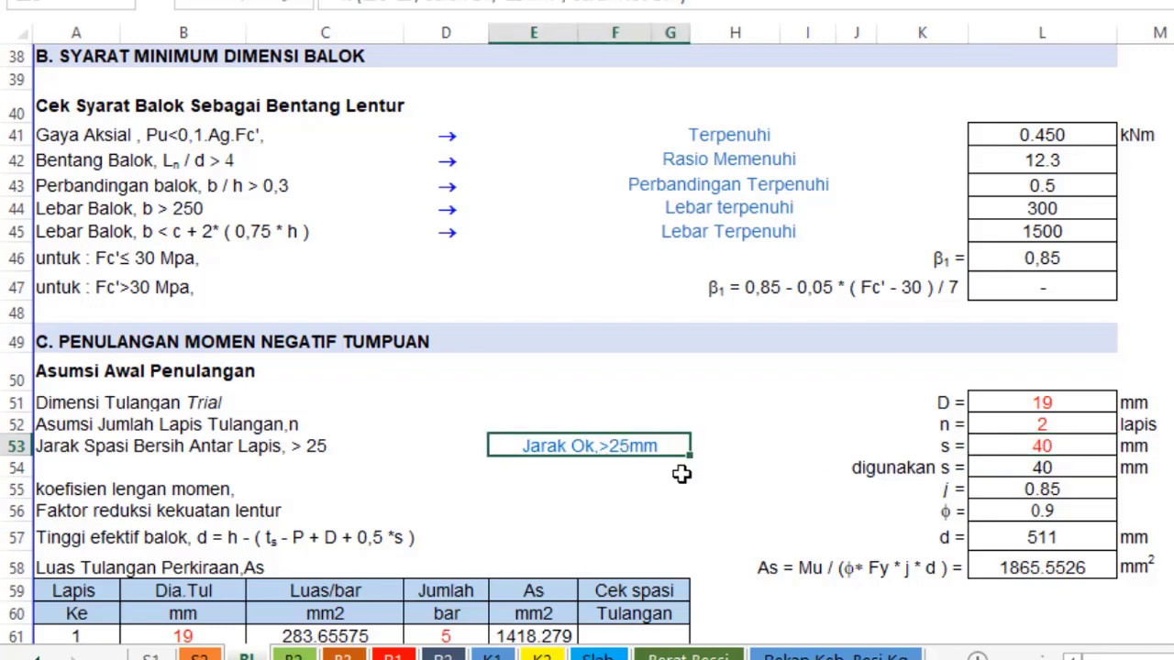
click(1025, 442)
Examine the bar diameters and bar counts per layer in the reinforcement table and the capacity checks below it.
scroll(768, 405, down, 2)
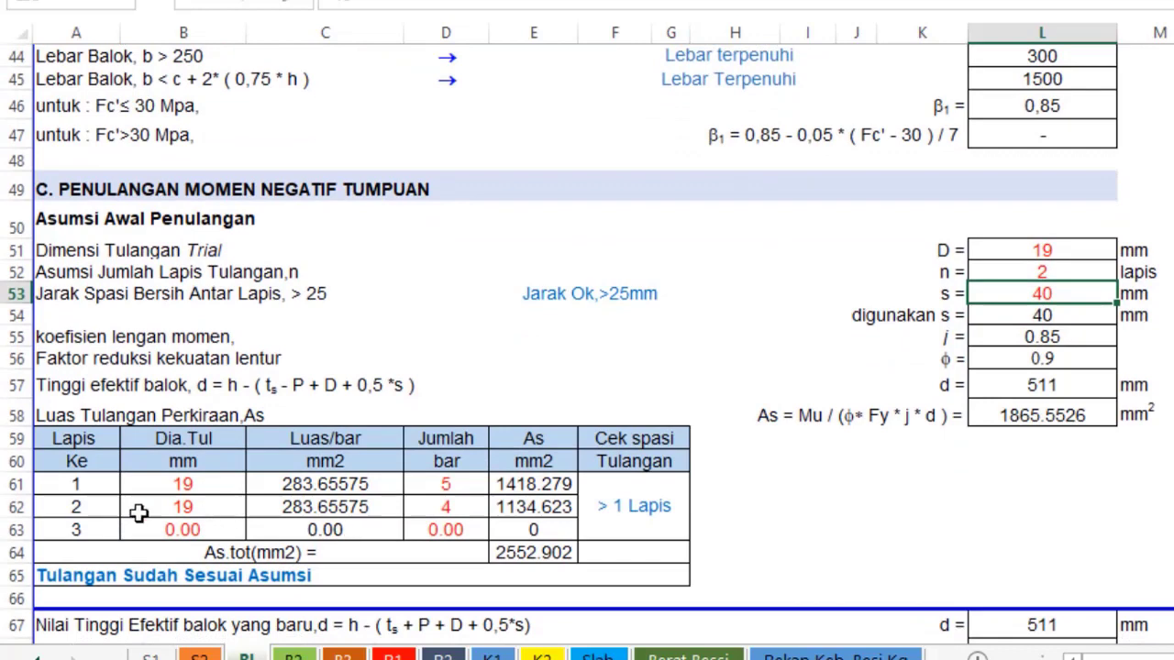
scroll(241, 449, down, 2)
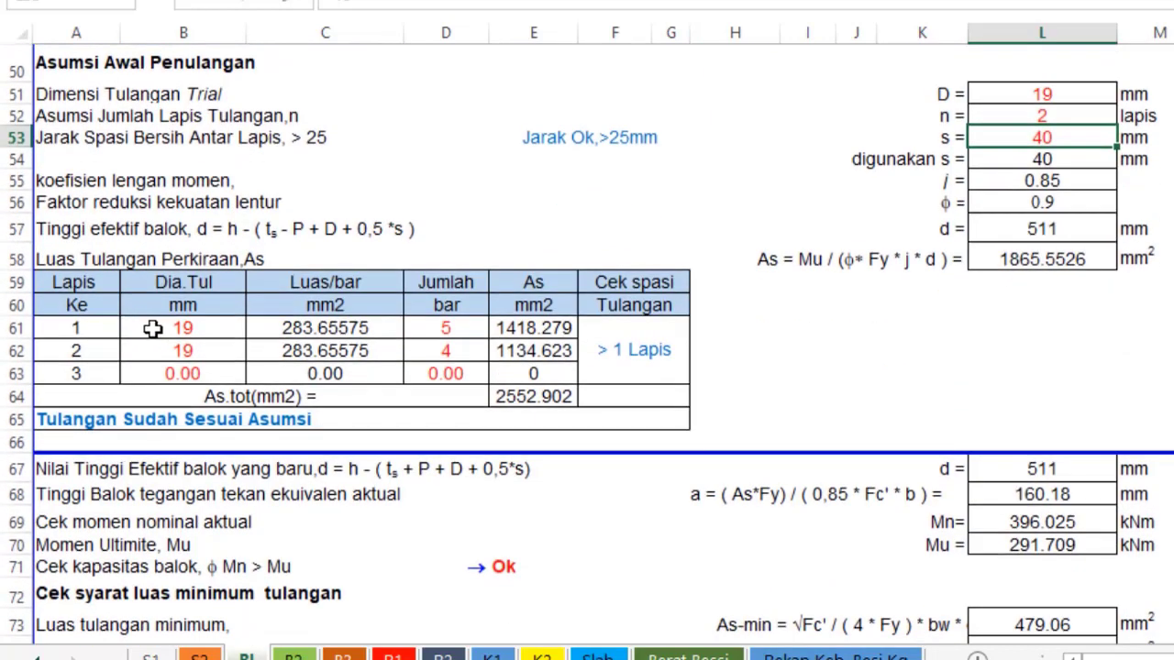
click(154, 329)
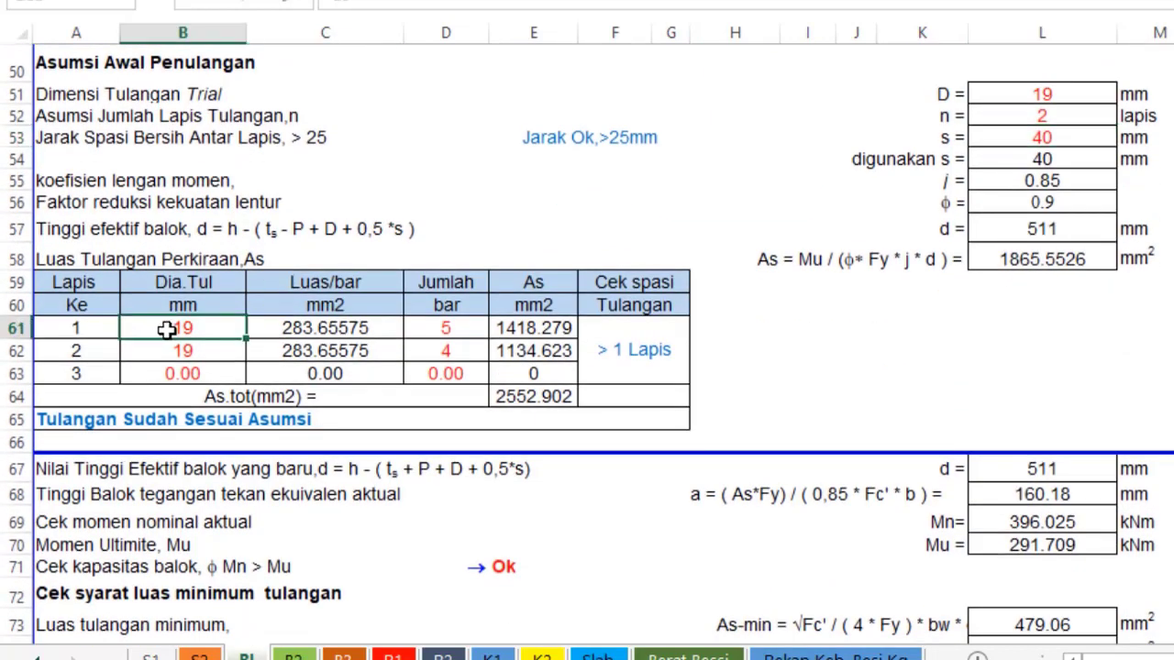
click(466, 332)
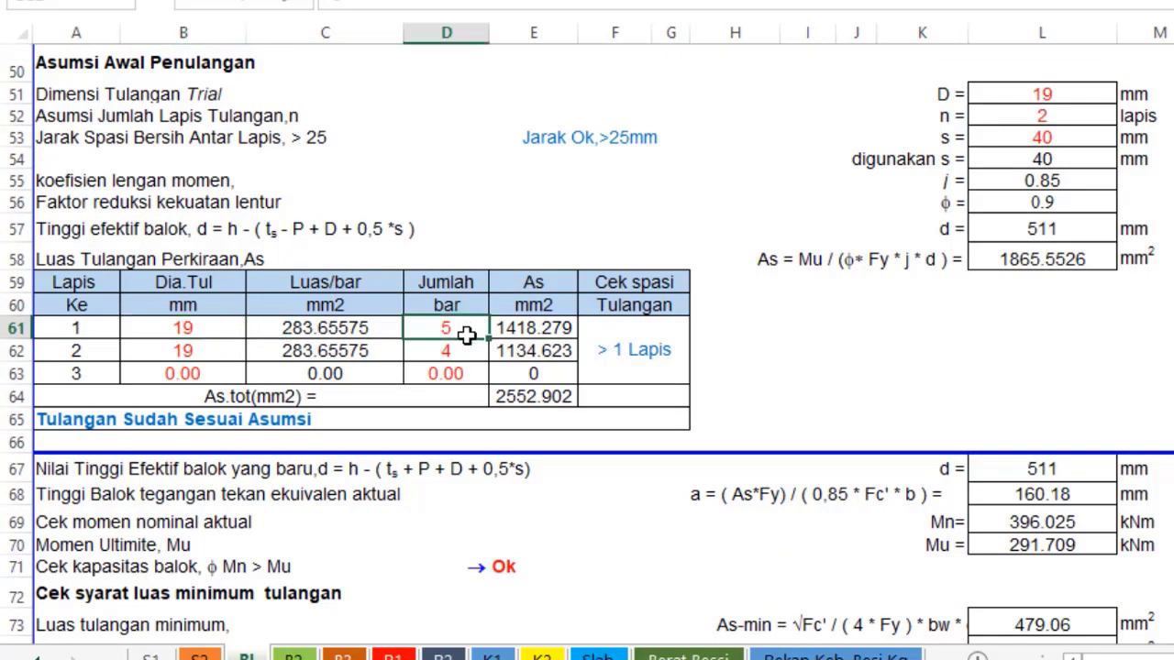
click(465, 352)
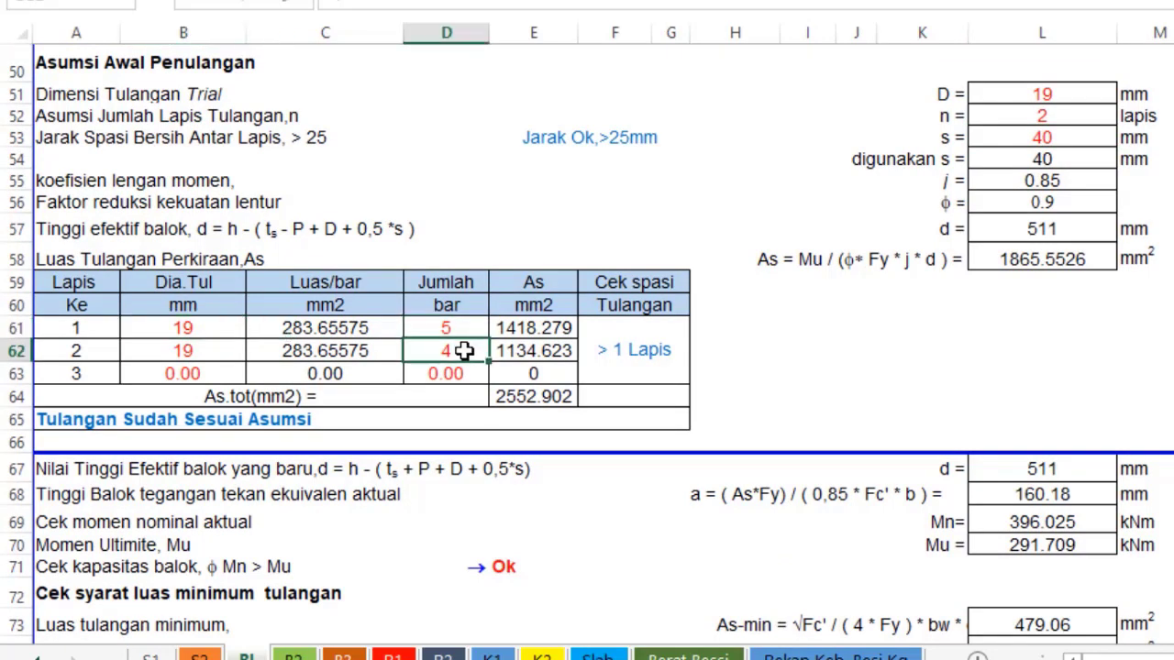
scroll(578, 363, down, 2)
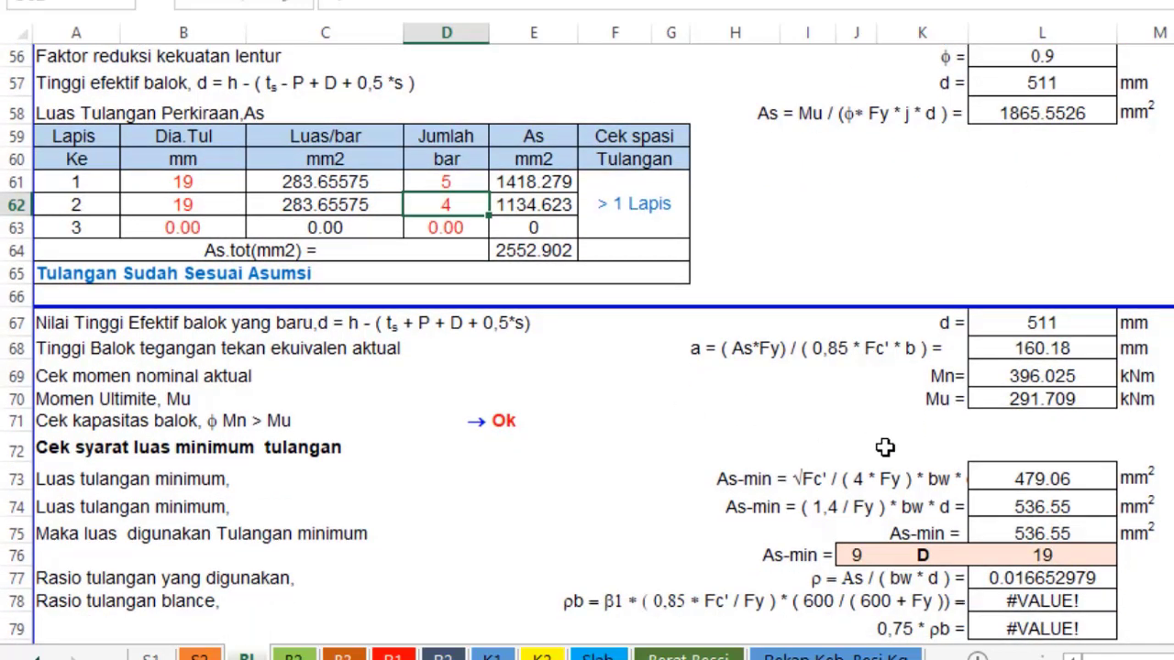
scroll(517, 425, up, 1)
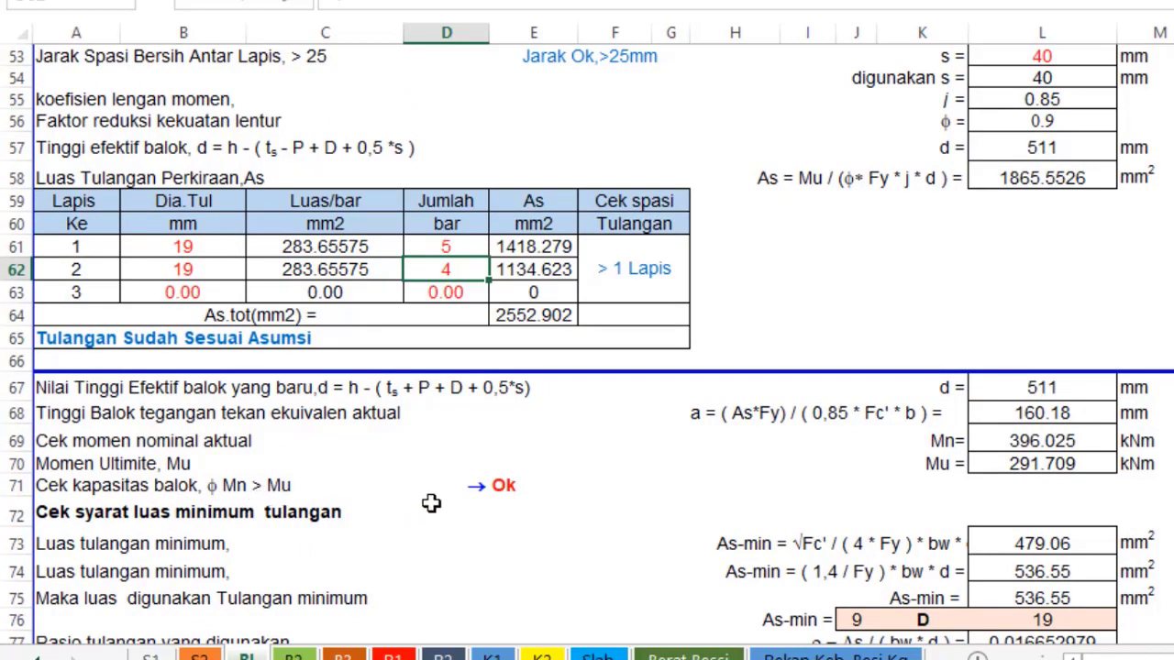
Set the bar diameter of layers 1 and 2 in the negative support reinforcement table to 16 mm.
click(217, 252)
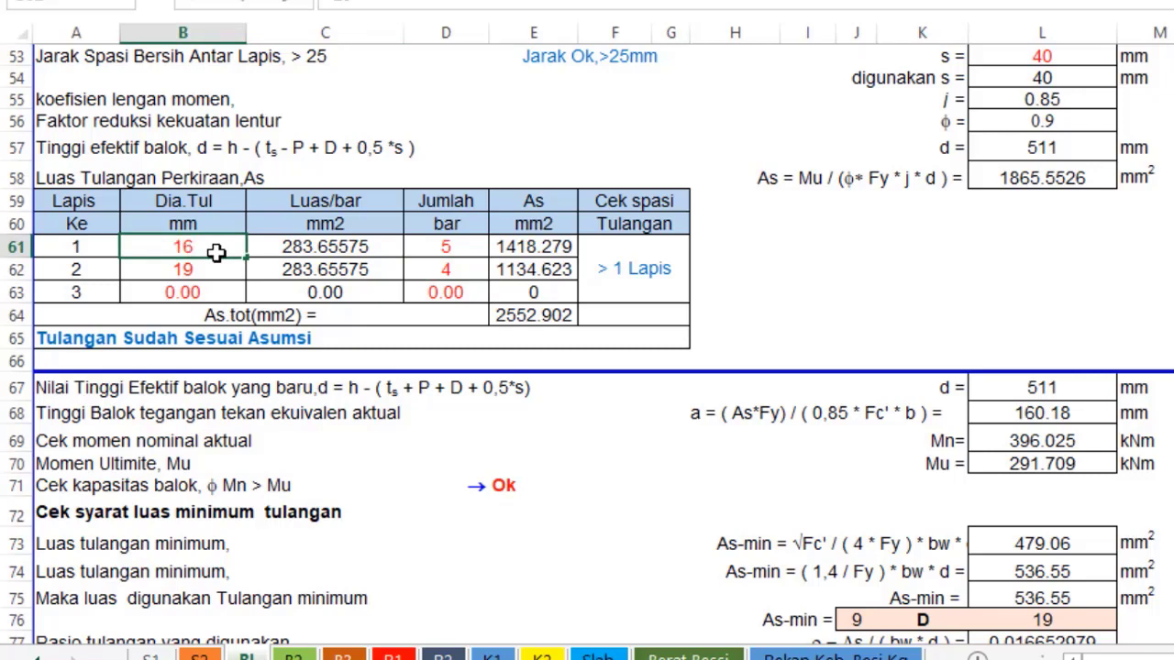
text(16)
key(Return)
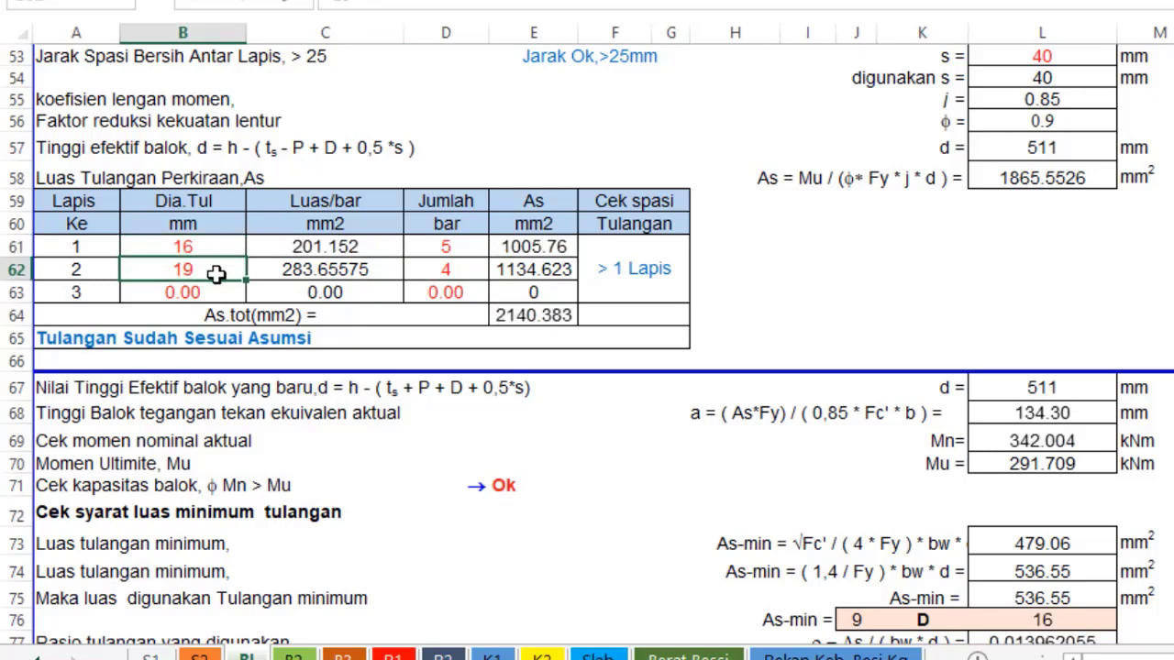
text(16)
key(Return)
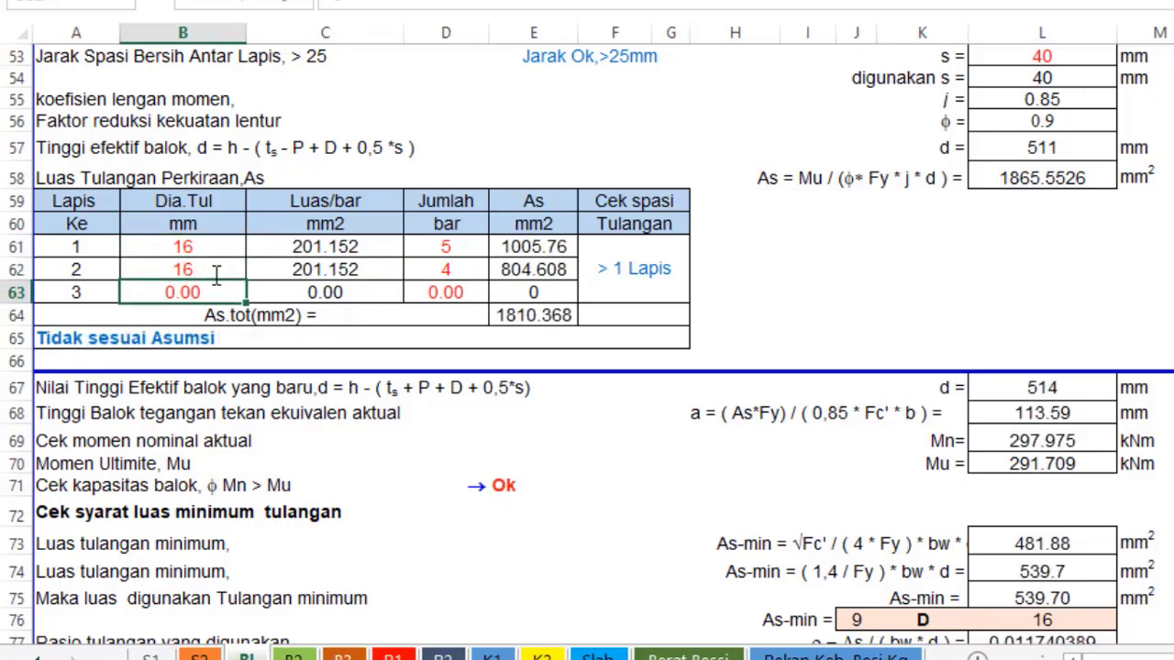
Try 4 bars in layer 1 of the negative support reinforcement table and check the resulting moment capacity and minimum steel area.
click(454, 249)
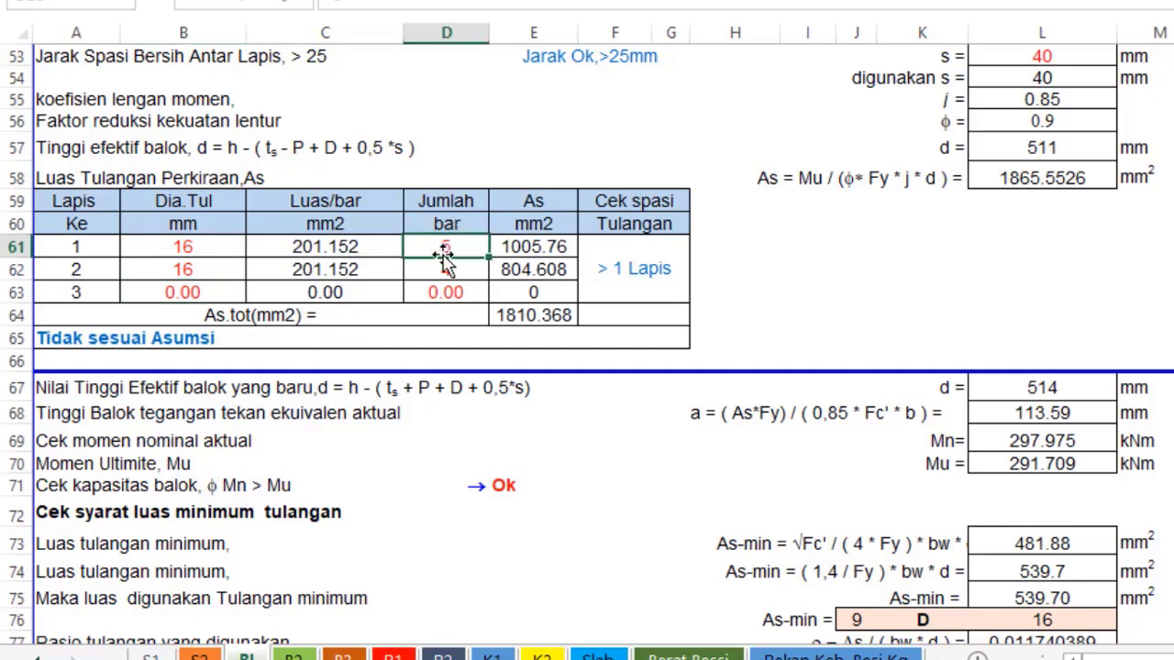
text(4)
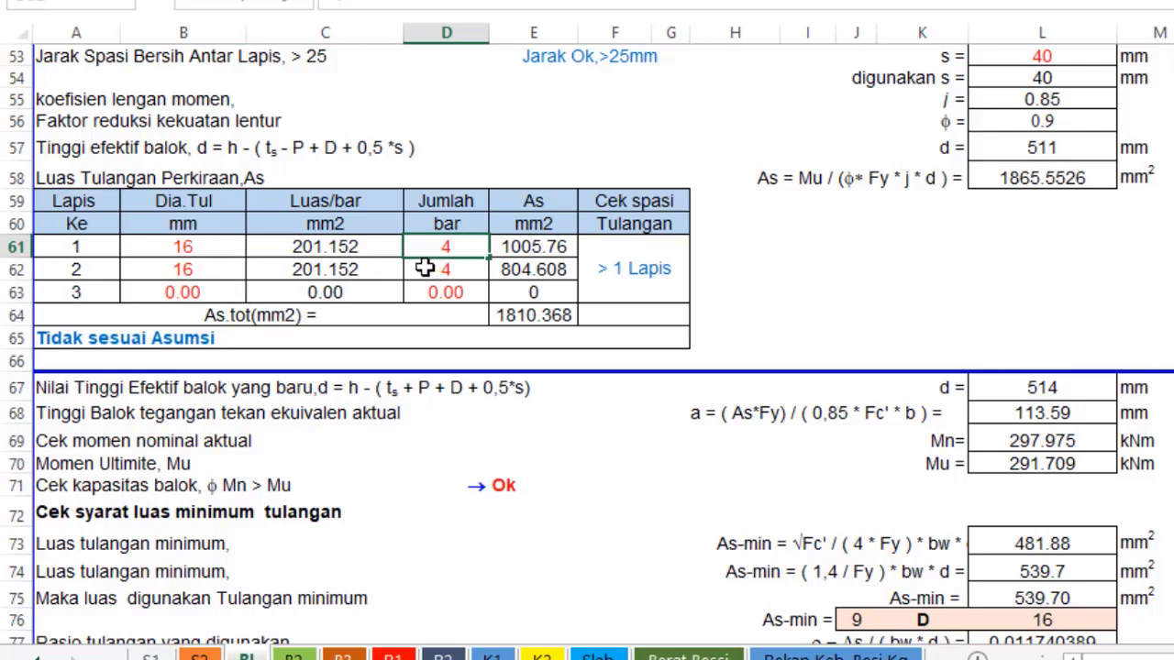
key(Return)
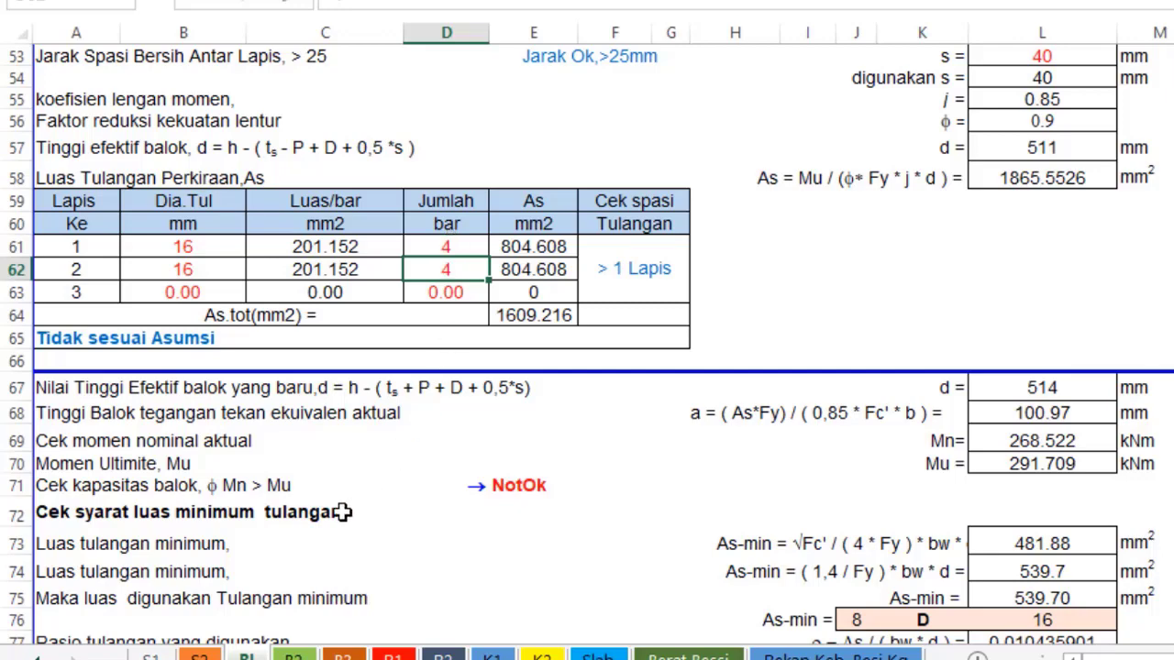
scroll(651, 478, down, 1)
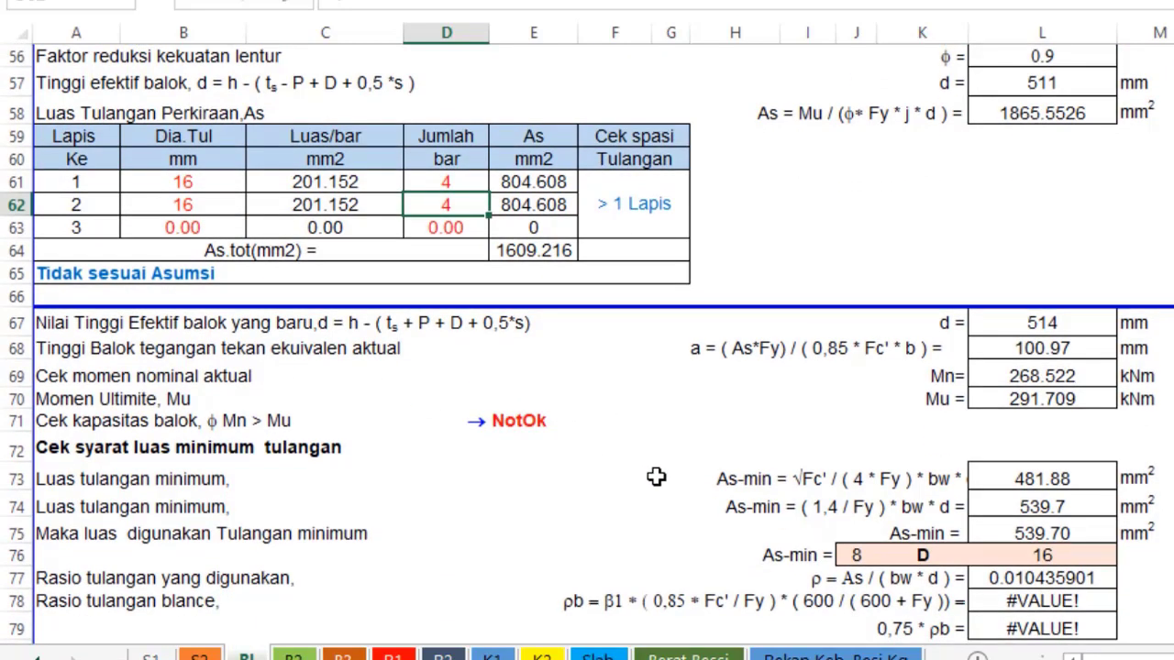
scroll(547, 477, down, 1)
scroll(548, 477, up, 1)
Undo the layer 1 bar count change and the 16 mm diameters of layers 1 and 2, and inspect the bar spacing check formula.
key(ctrl+z)
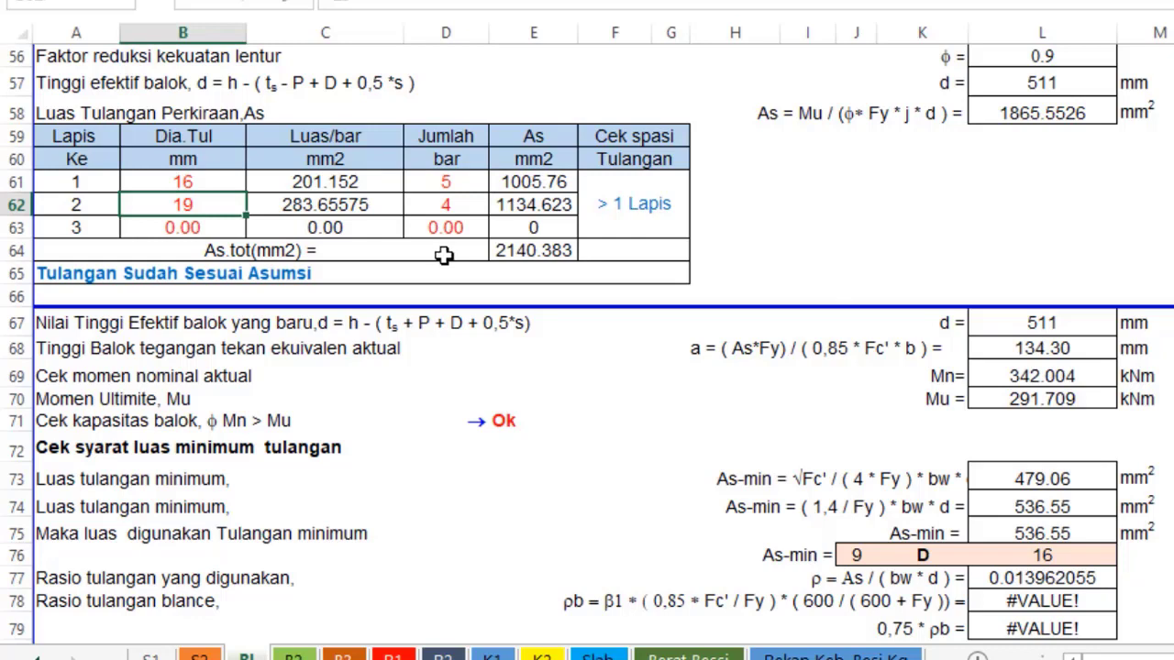
key(ctrl+z)
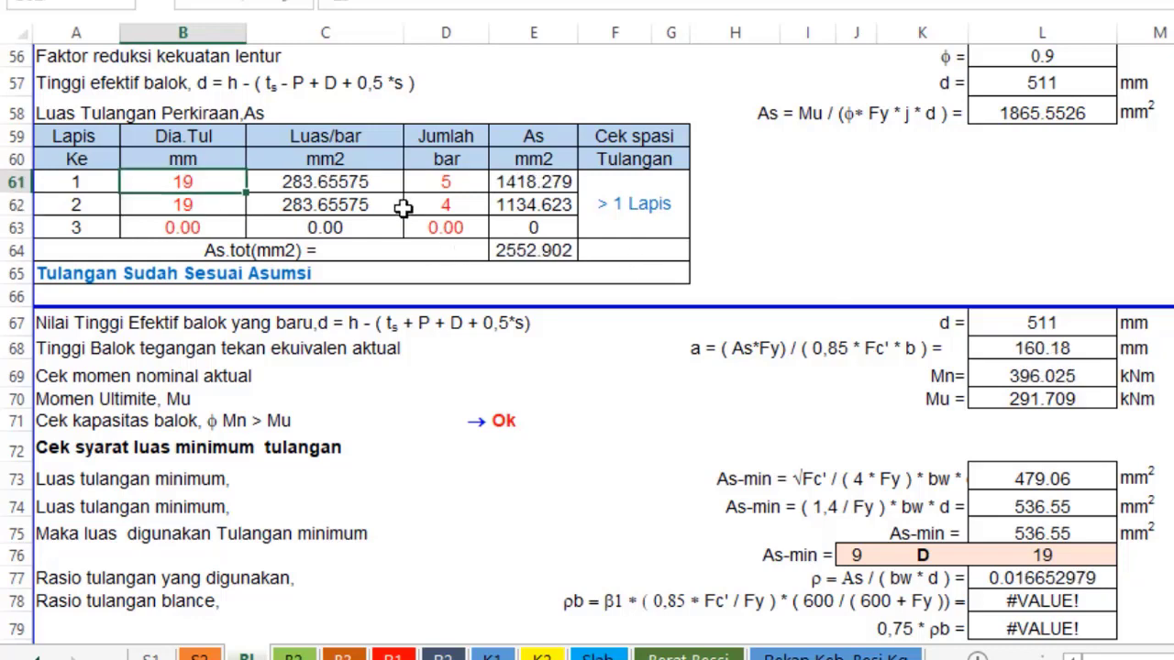
click(459, 183)
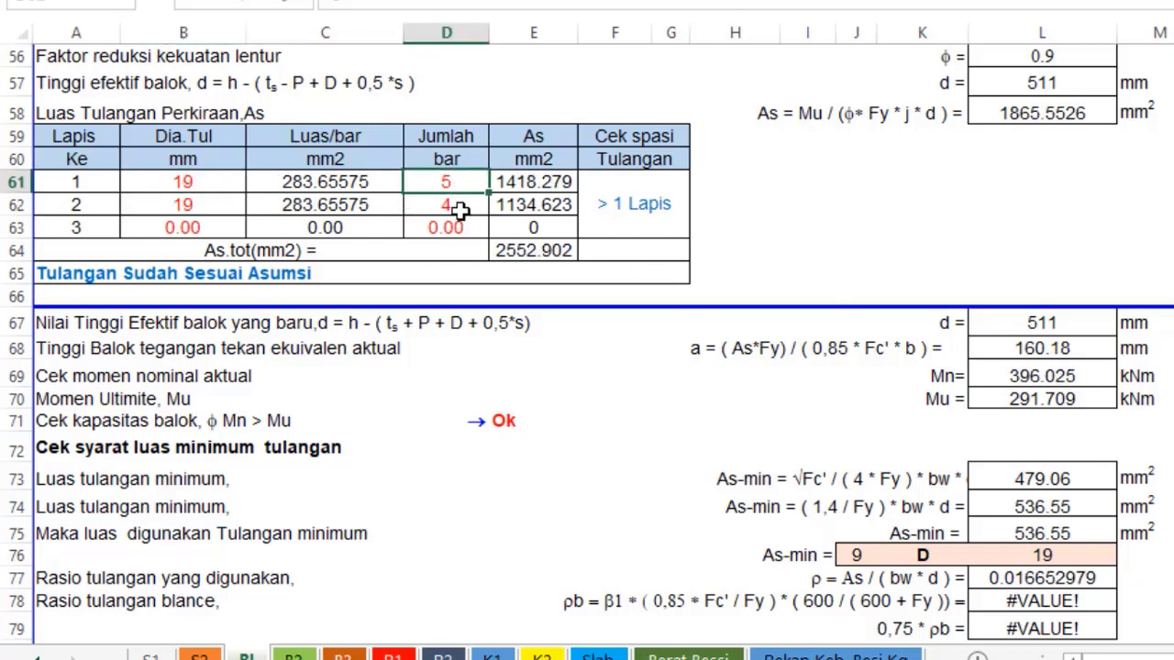
click(461, 205)
click(647, 214)
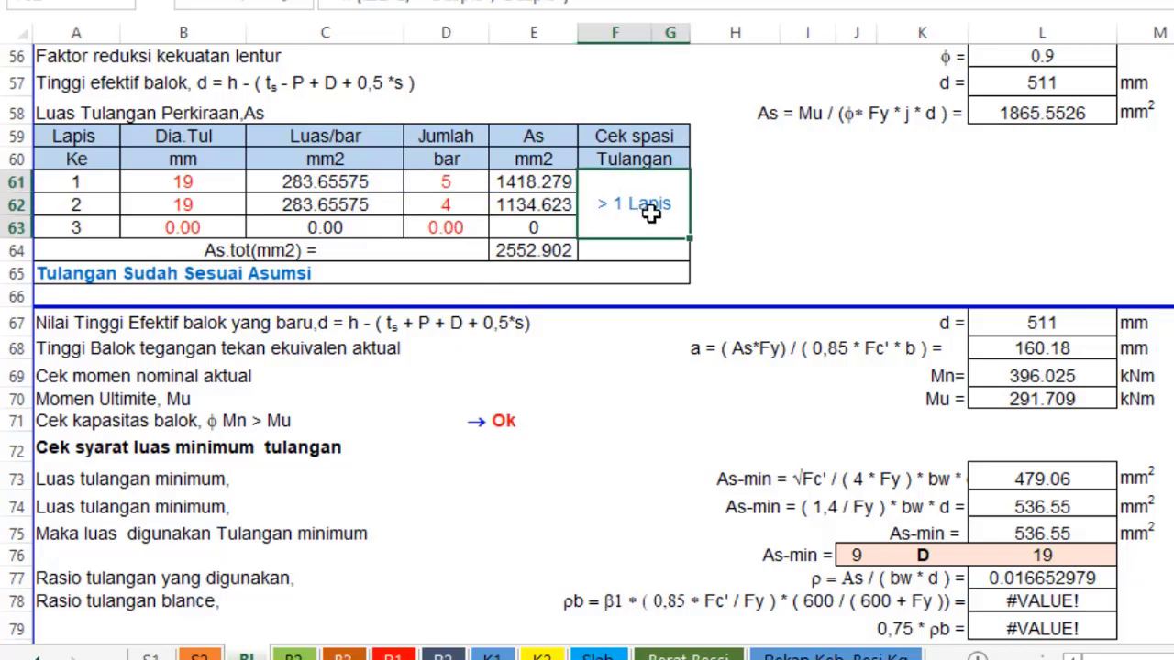
double_click(650, 212)
key(Escape)
Review the remaining flexural checks, the reinforcement recapitulation, the probable moment capacities and the shear force diagram section.
scroll(582, 447, down, 16)
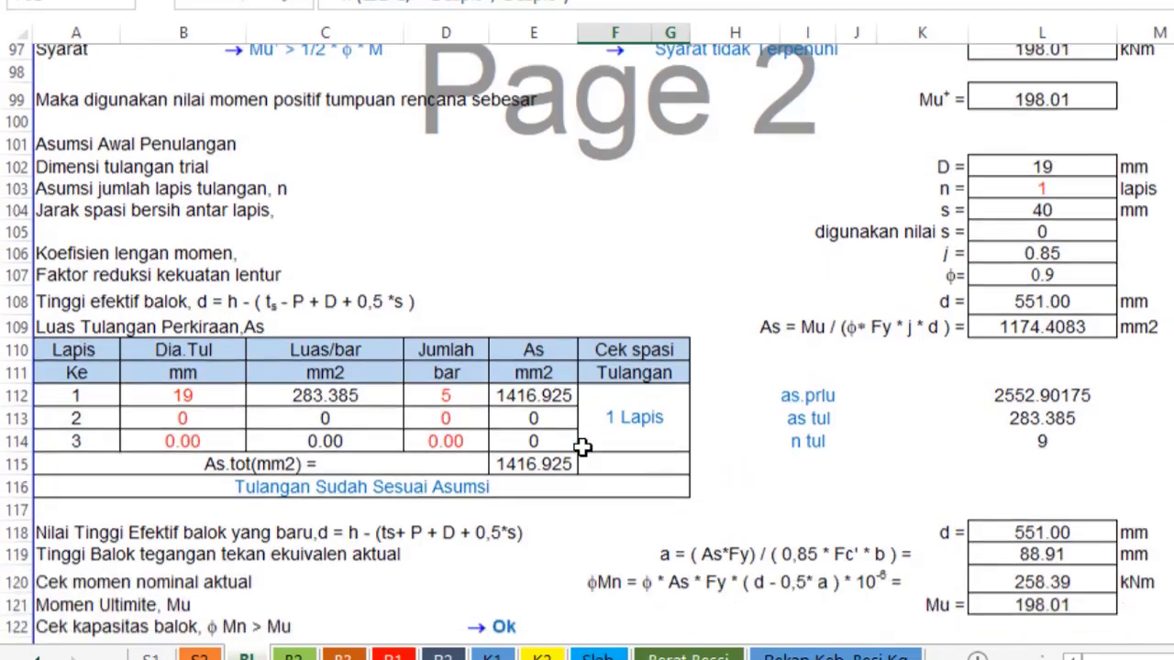
scroll(582, 446, down, 17)
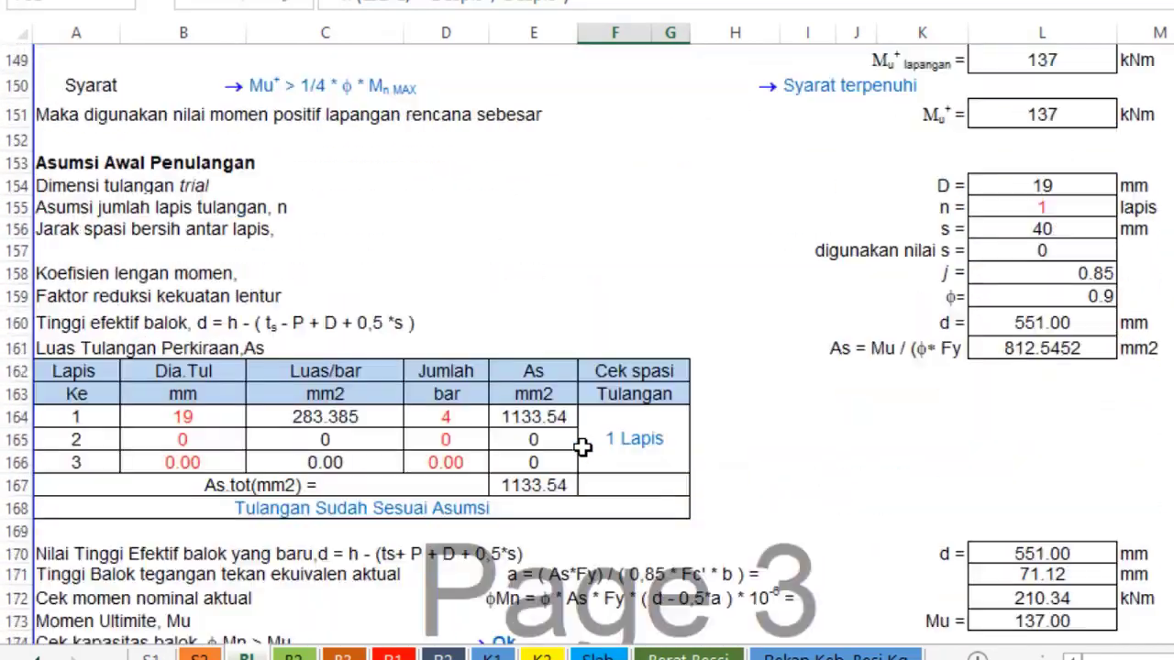
scroll(582, 446, down, 11)
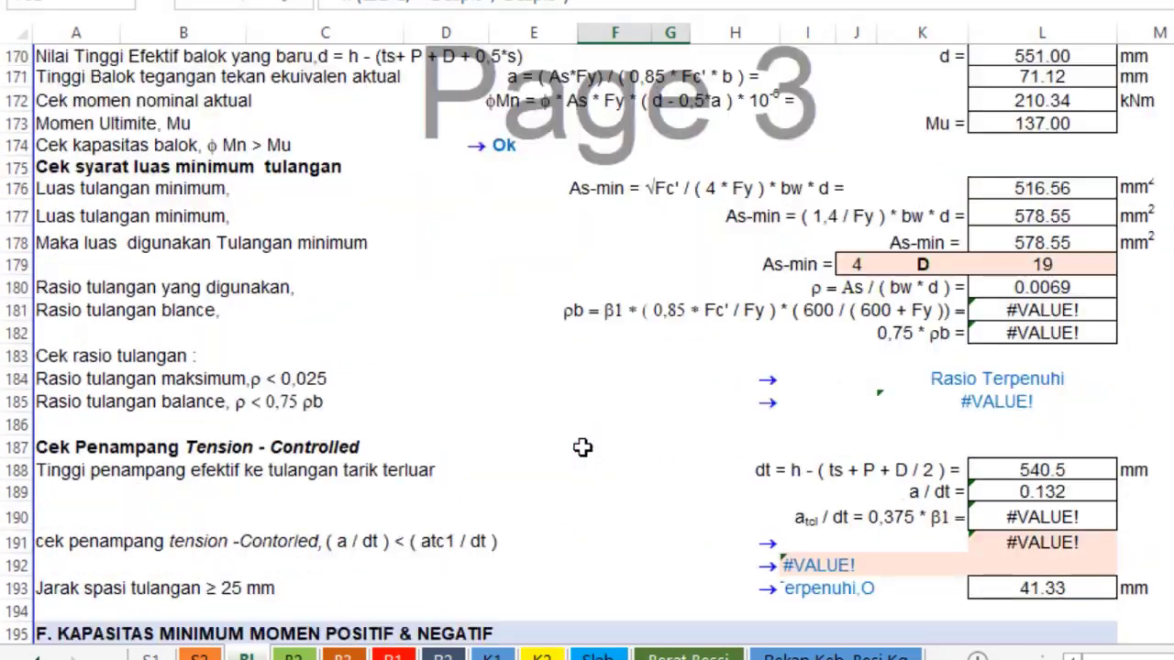
scroll(582, 446, down, 5)
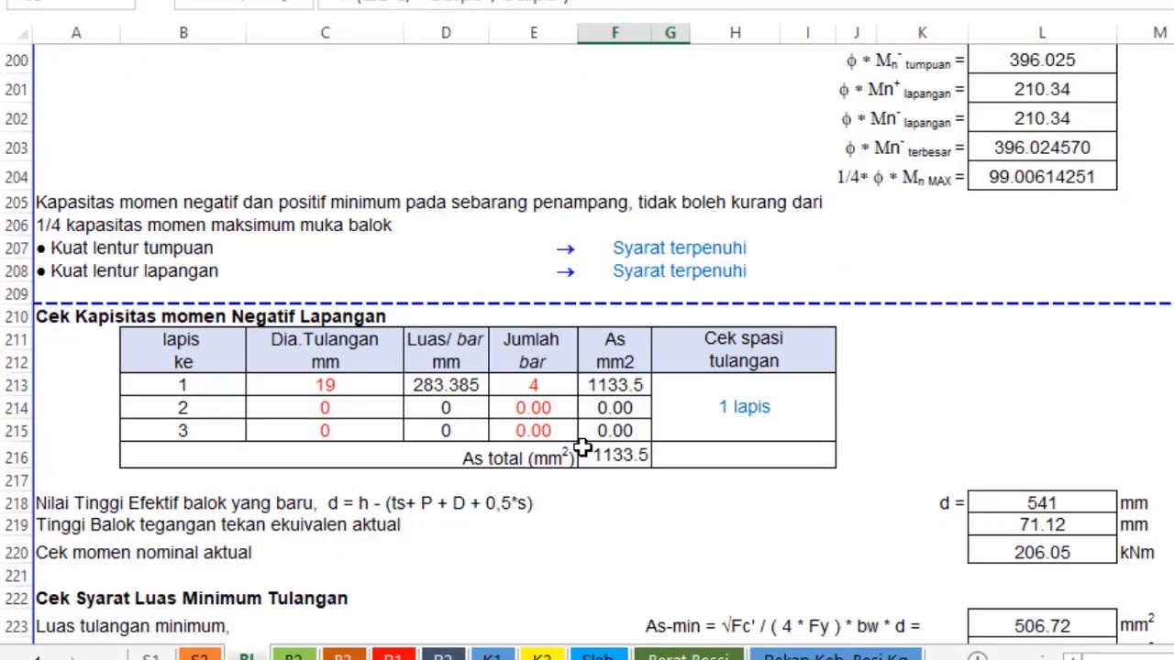
scroll(582, 446, down, 12)
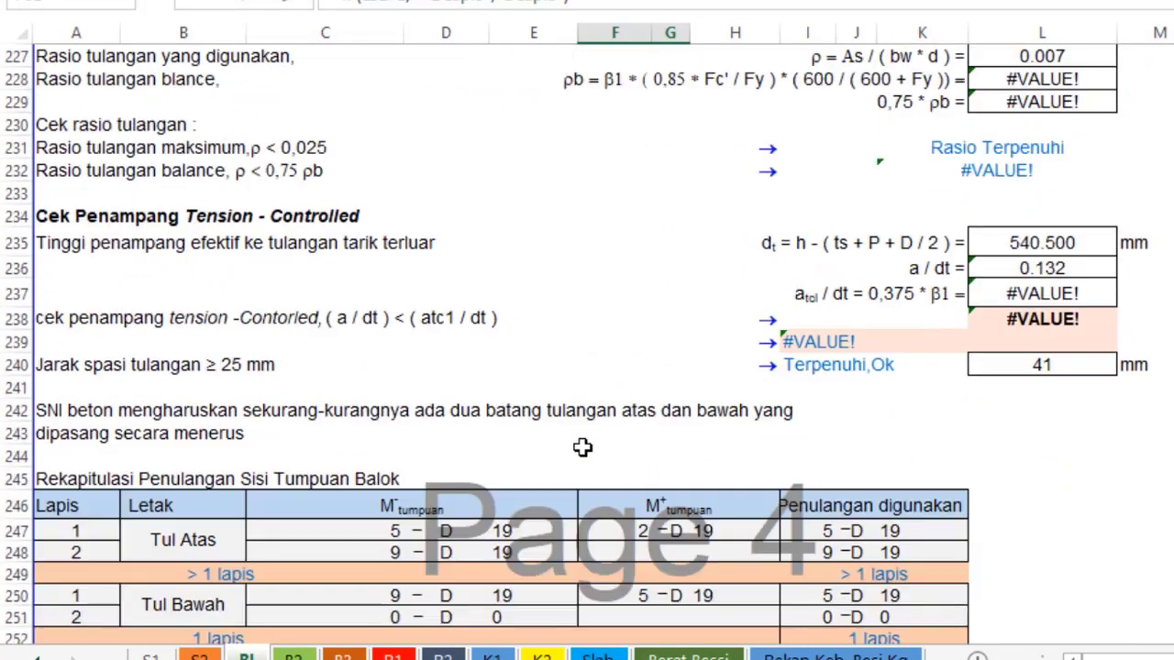
scroll(582, 447, down, 11)
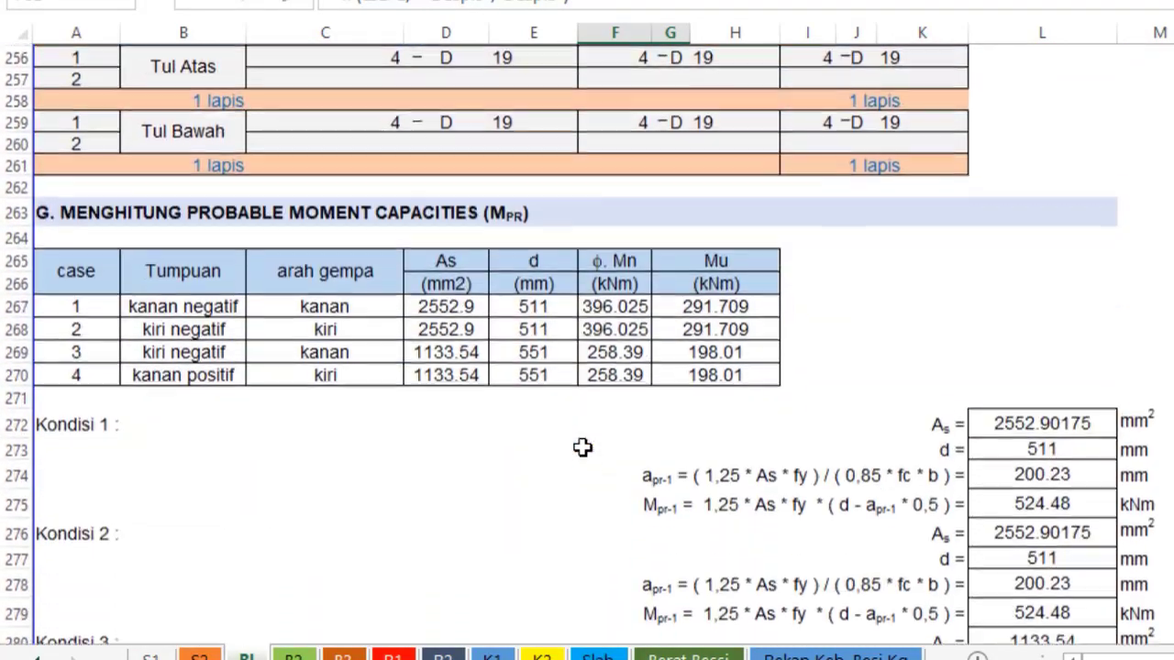
scroll(582, 447, down, 10)
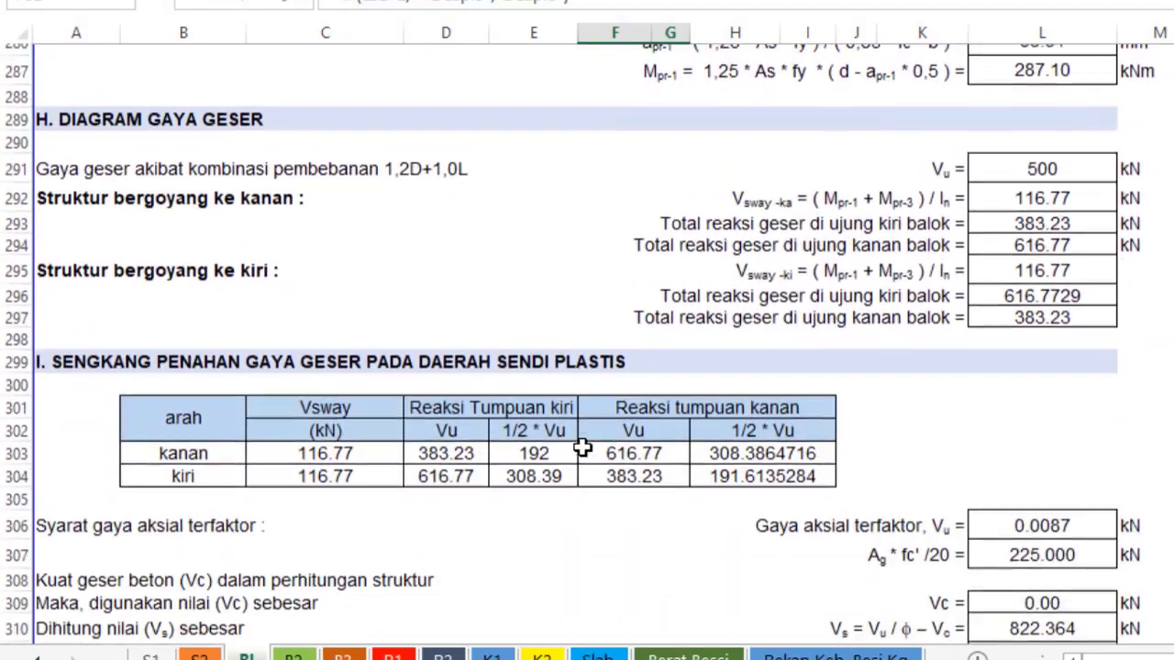
Examine the stirrup calculation for the plastic hinge zone, including the leg count, spacing and support spacing requirements.
scroll(582, 447, down, 5)
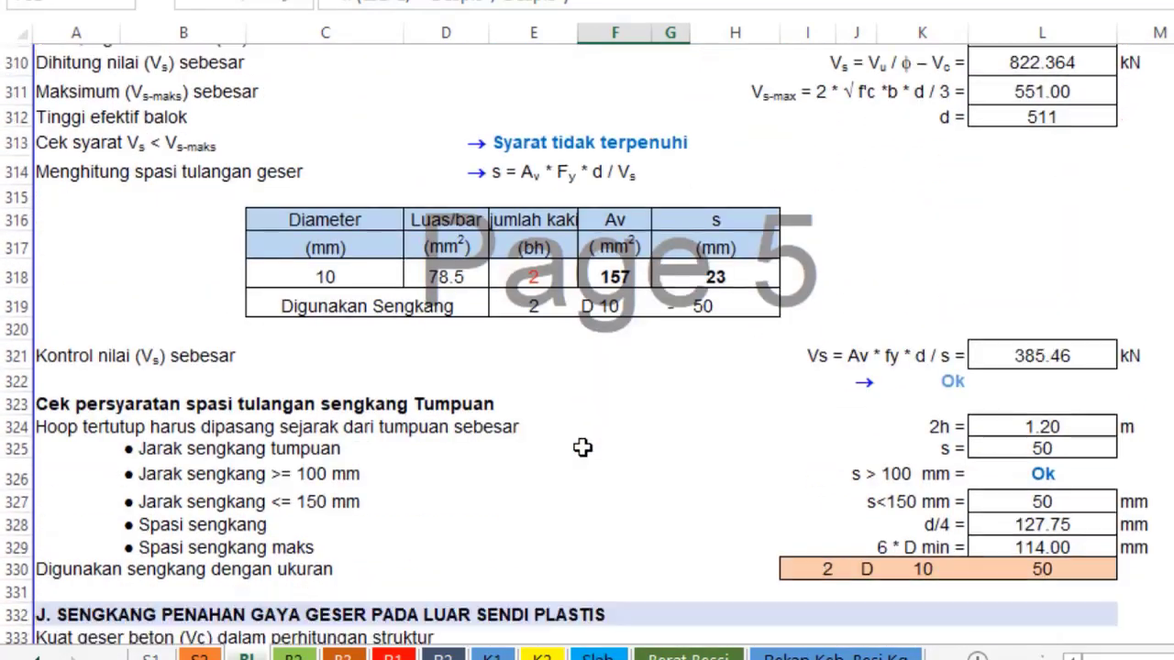
scroll(582, 446, up, 3)
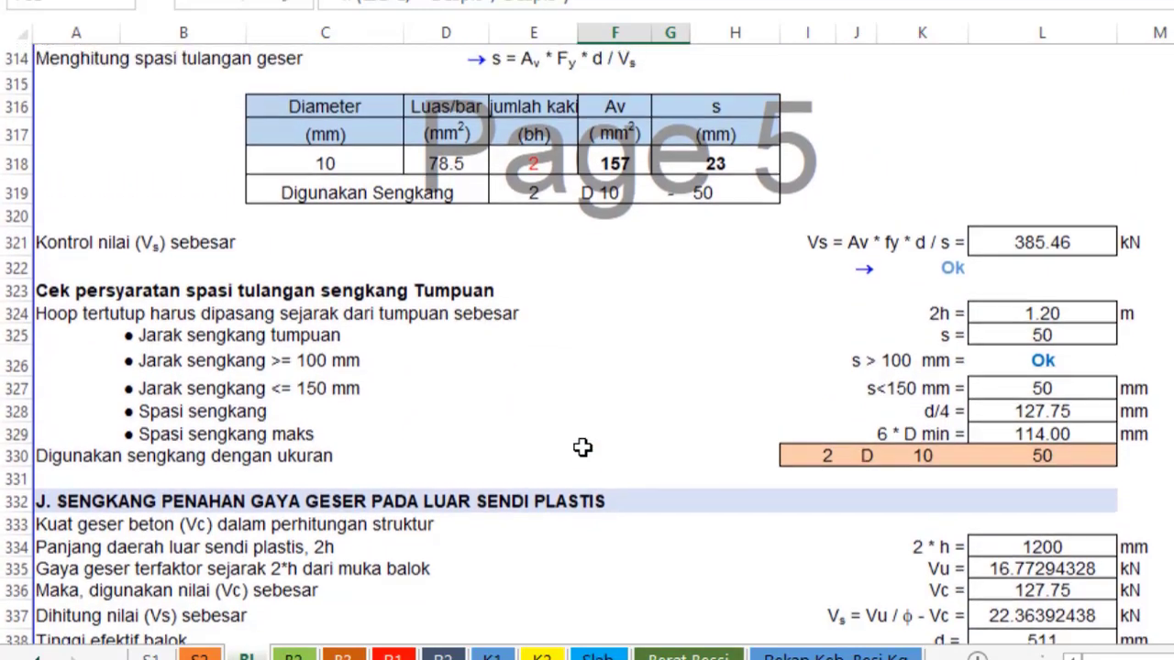
scroll(582, 446, down, 1)
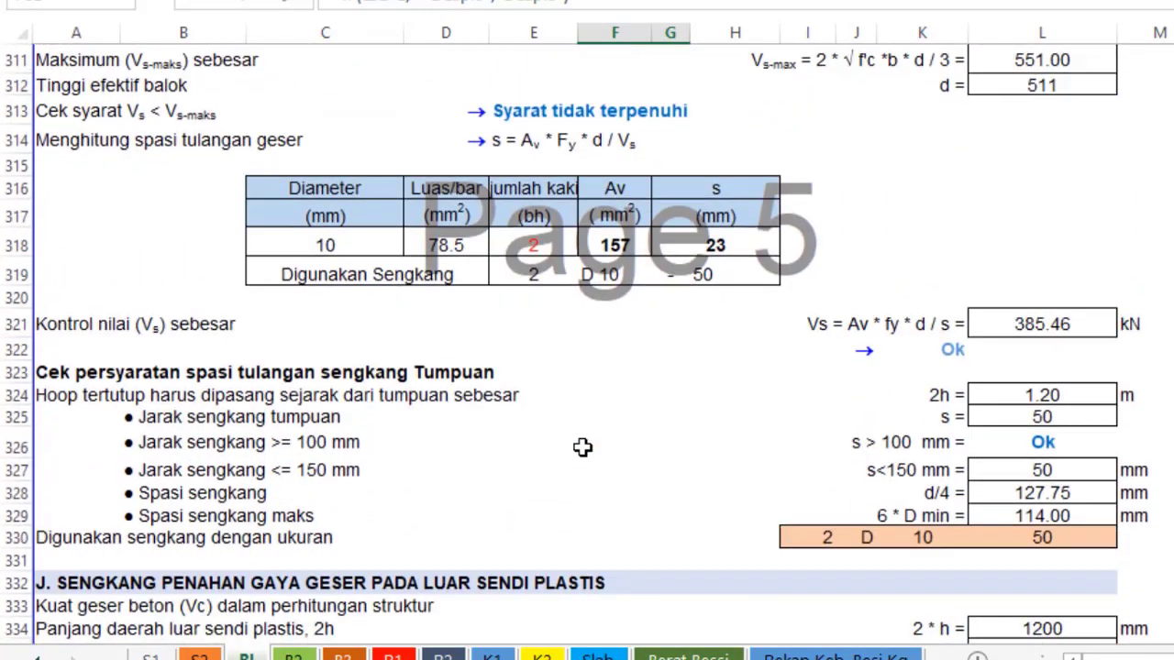
scroll(582, 447, up, 6)
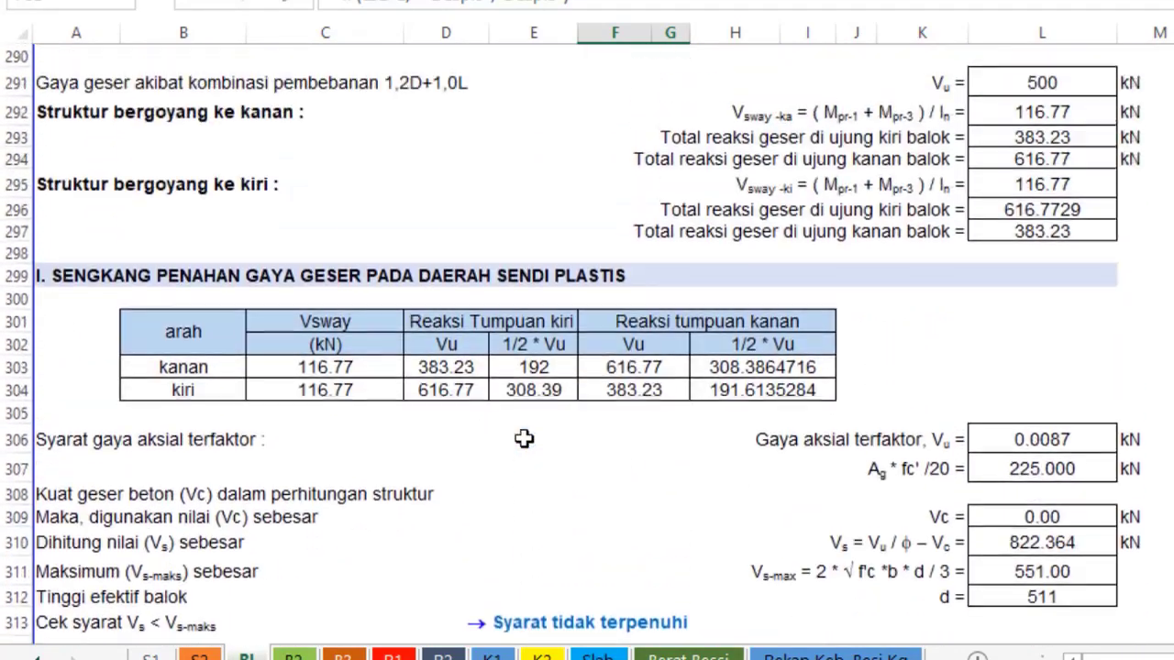
scroll(523, 438, down, 3)
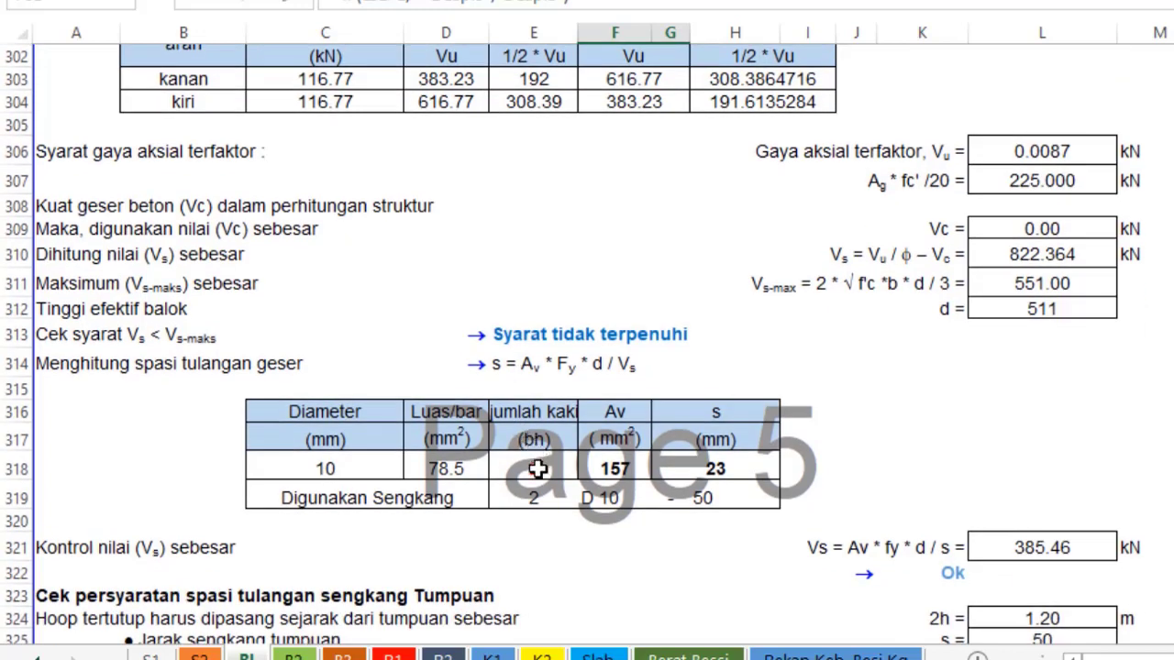
scroll(539, 465, down, 1)
click(539, 429)
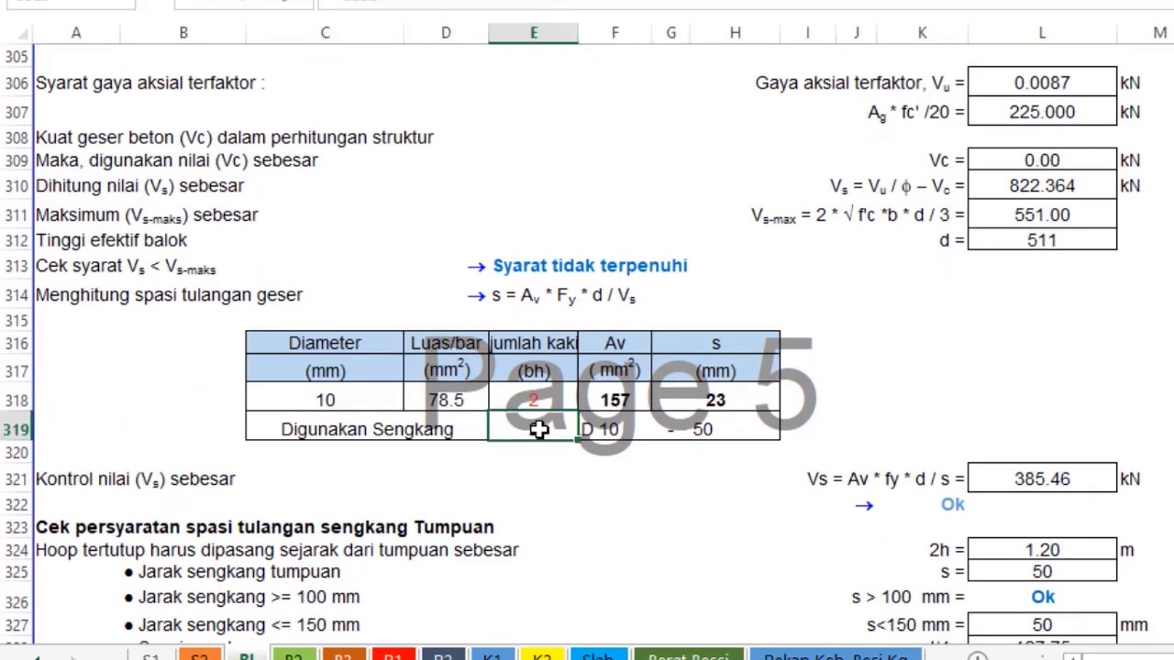
text(2)
scroll(628, 421, down, 1)
Examine the stirrups outside the plastic hinge zone, checking the used spacing and the final midspan stirrup size.
scroll(628, 421, down, 7)
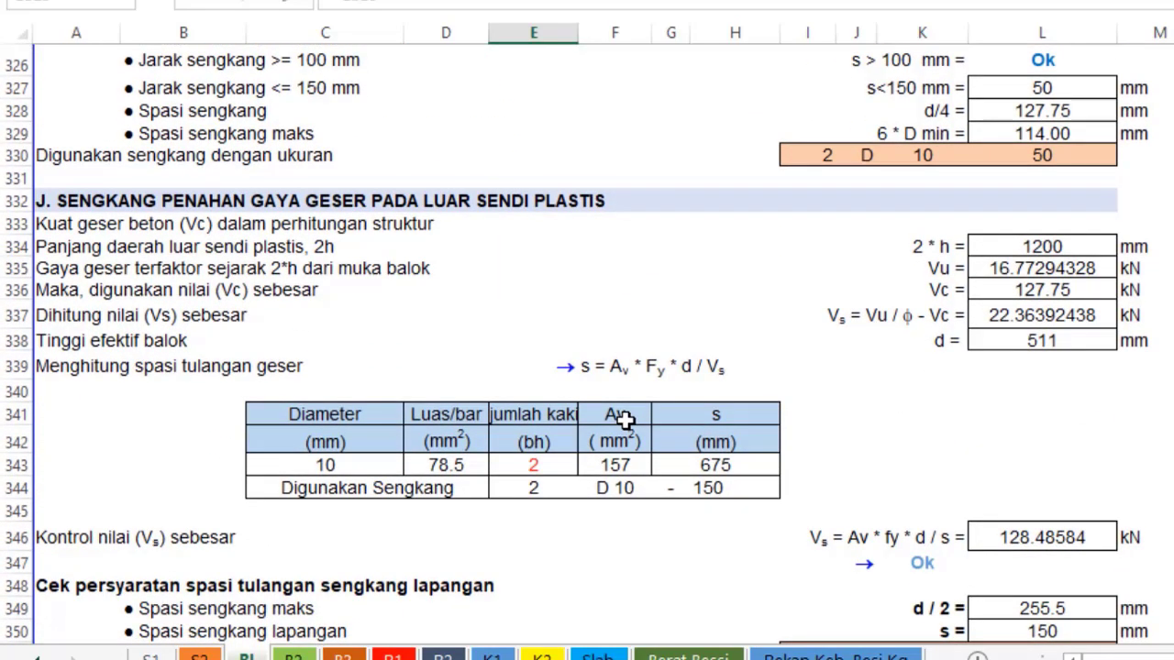
click(721, 486)
scroll(765, 425, down, 1)
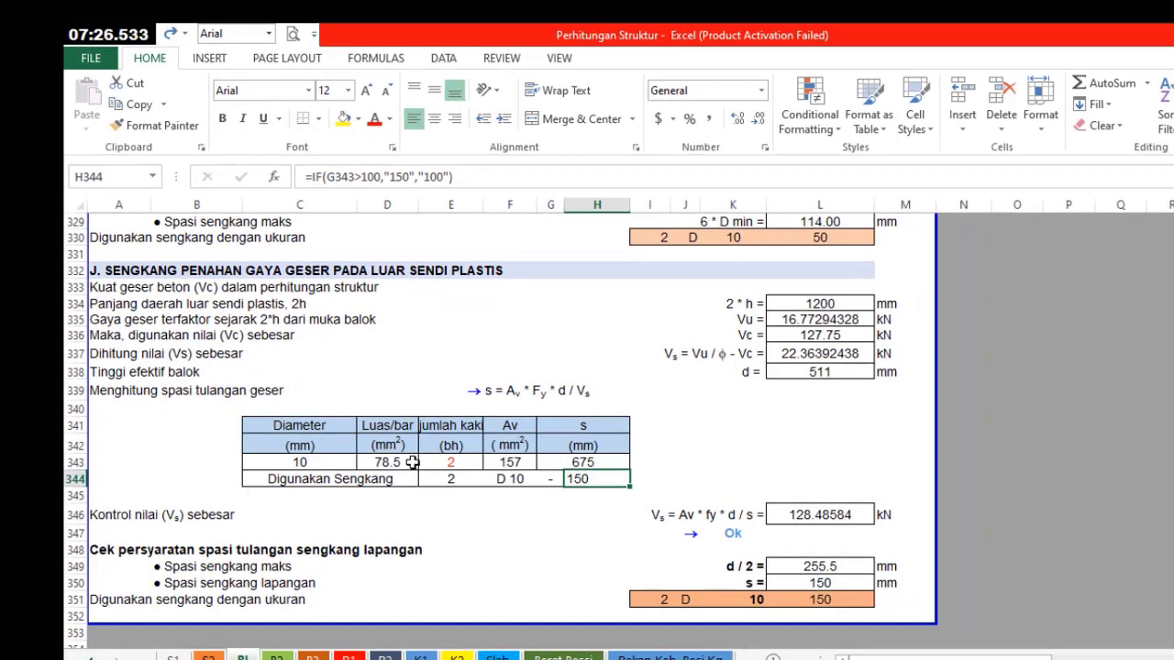
scroll(572, 491, down, 1)
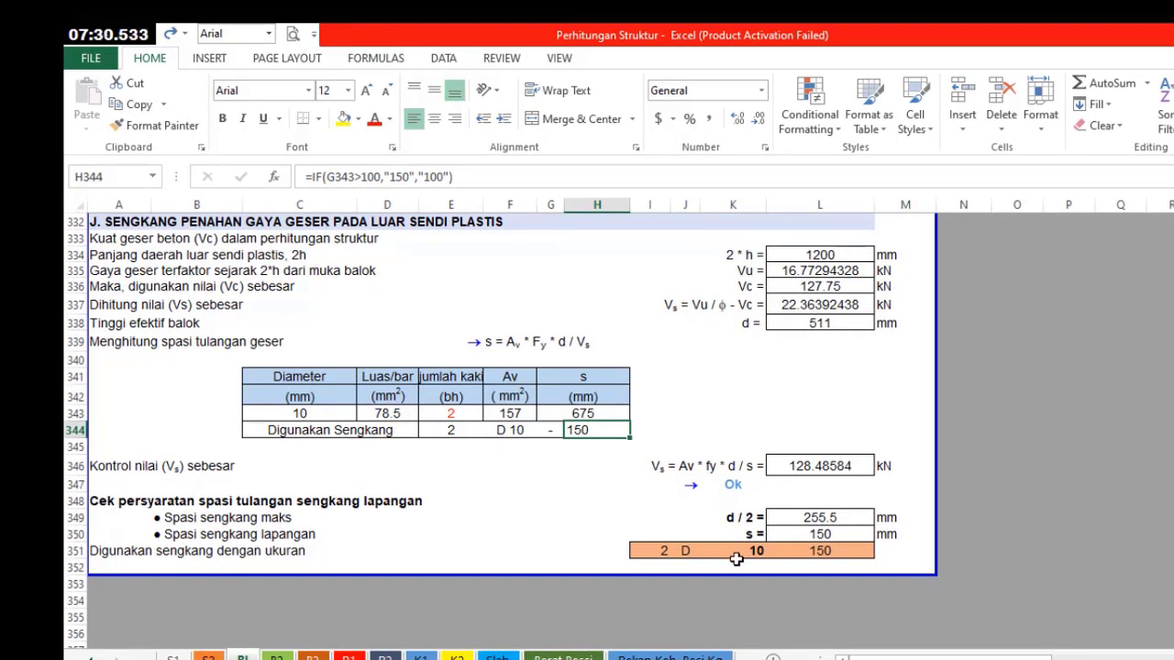
click(662, 550)
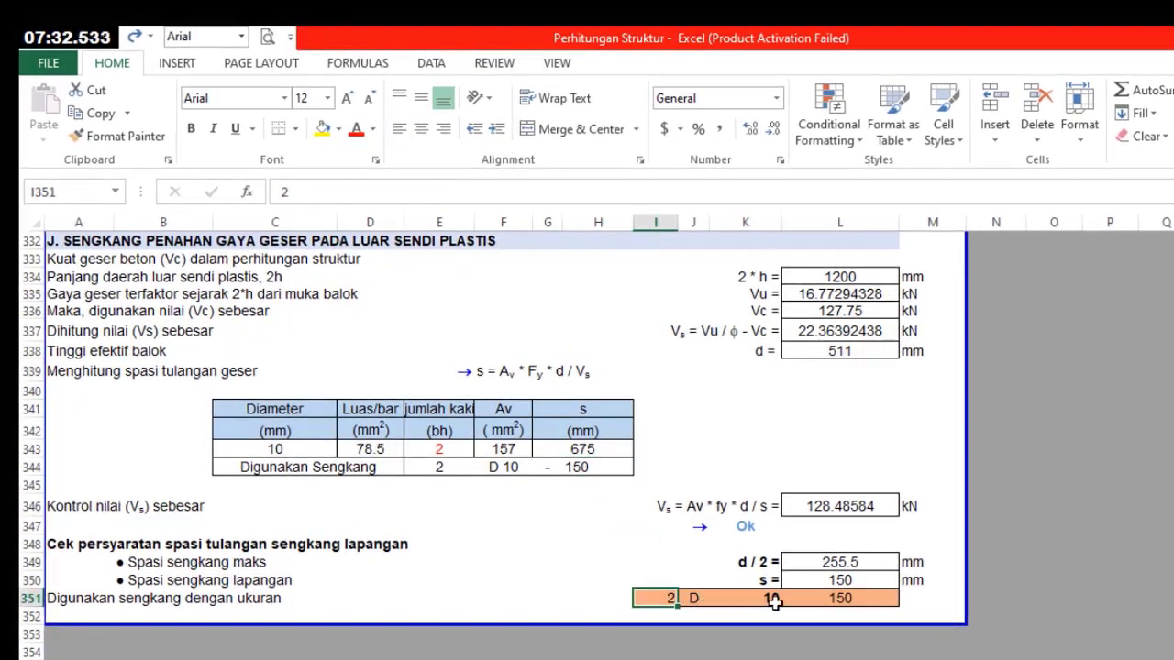
click(773, 600)
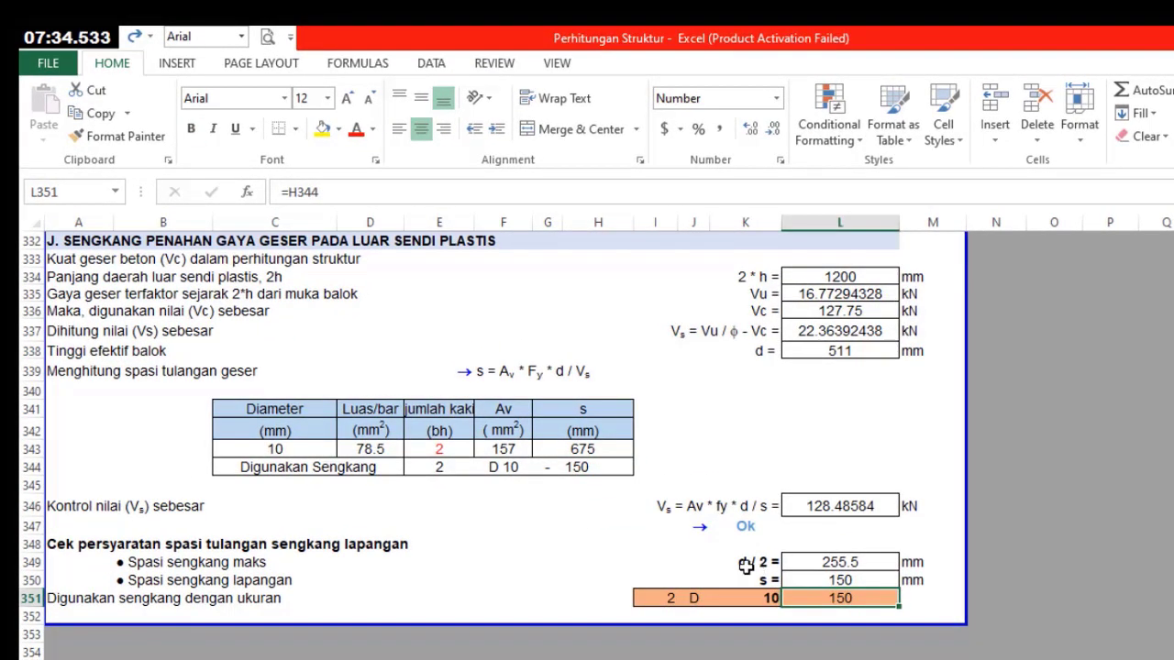
Re-examine the negative support reinforcement table, its bar diameters and counts per layer, and the related assumptions and capacity checks.
scroll(762, 535, up, 9)
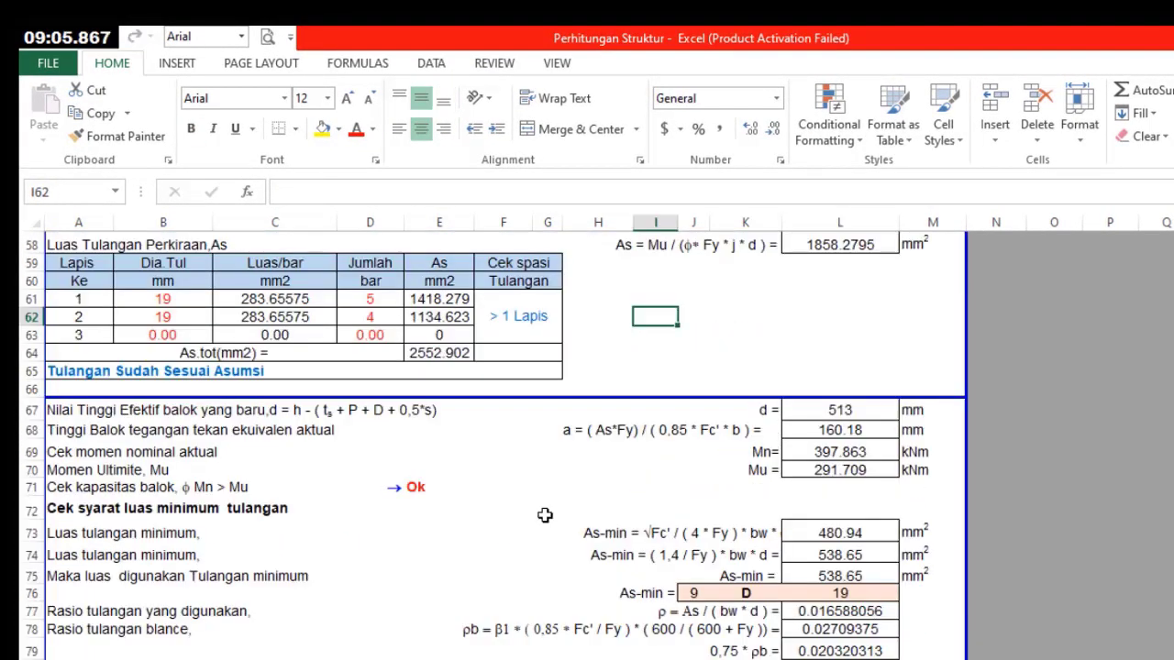
scroll(518, 514, up, 2)
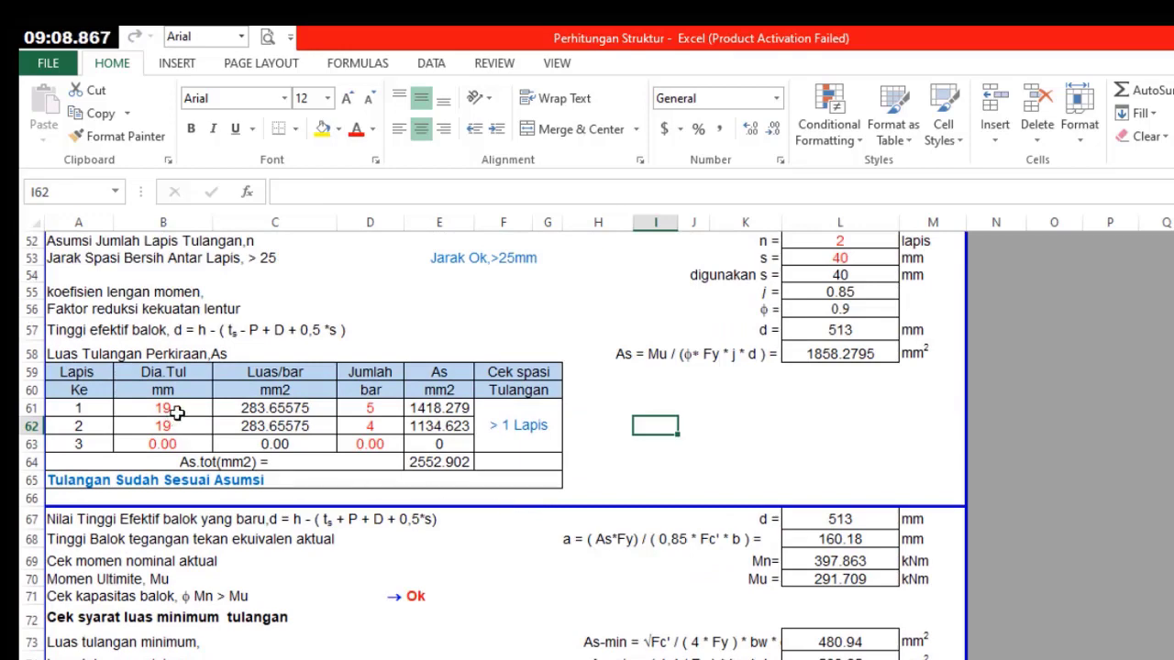
scroll(256, 444, down, 1)
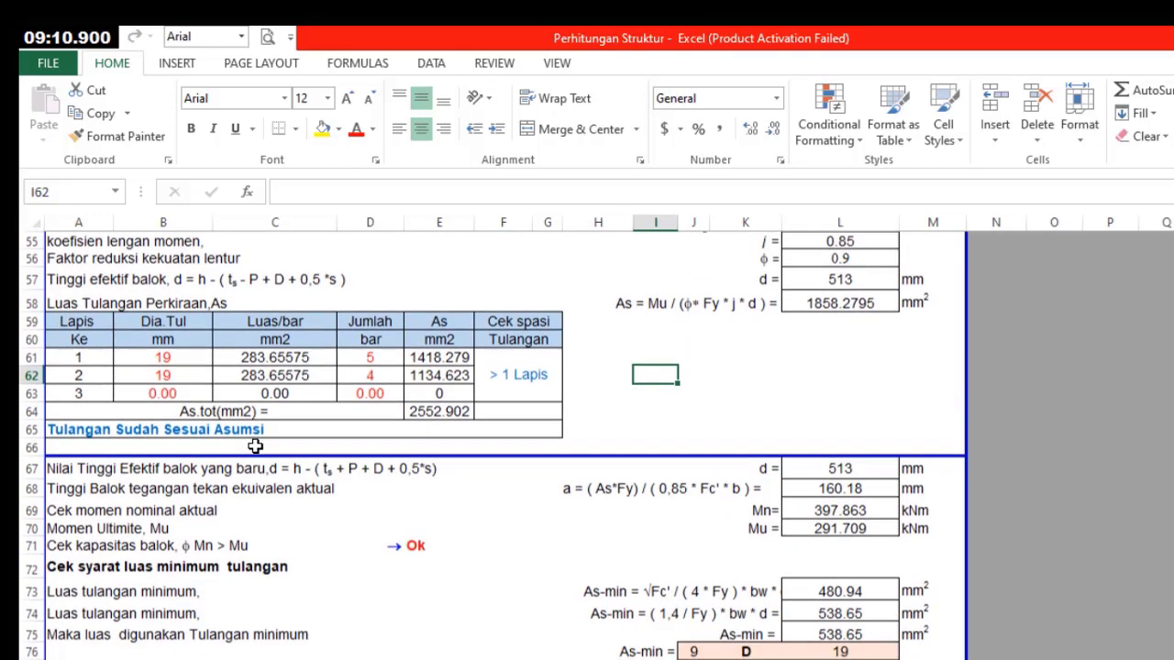
scroll(293, 432, up, 1)
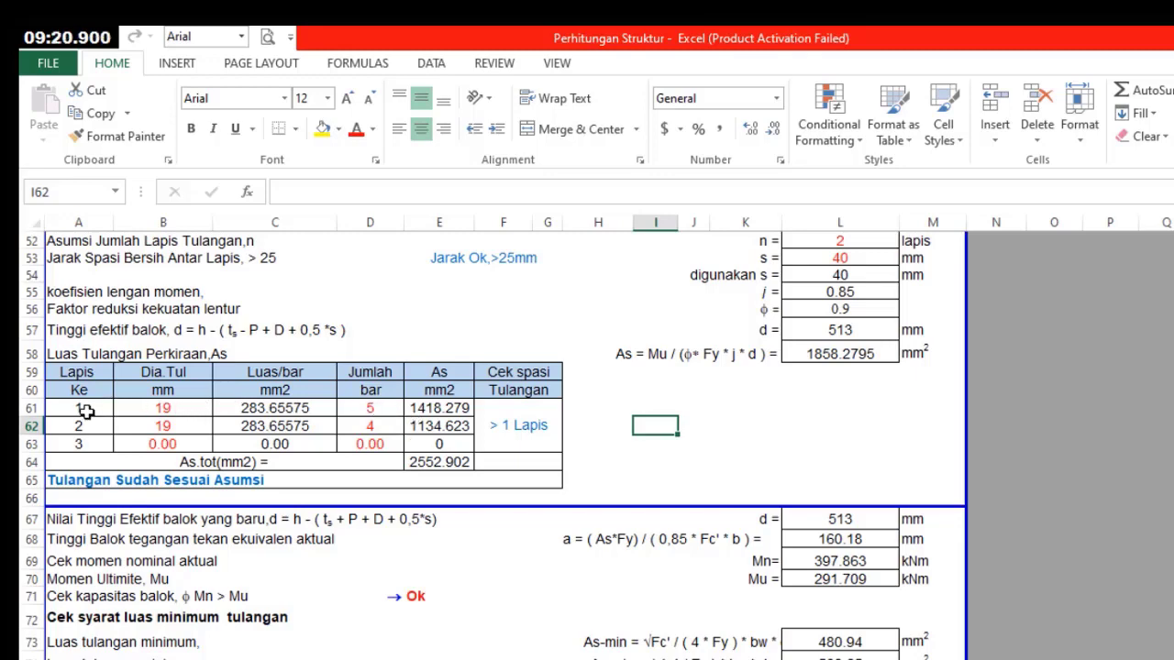
scroll(752, 632, down, 2)
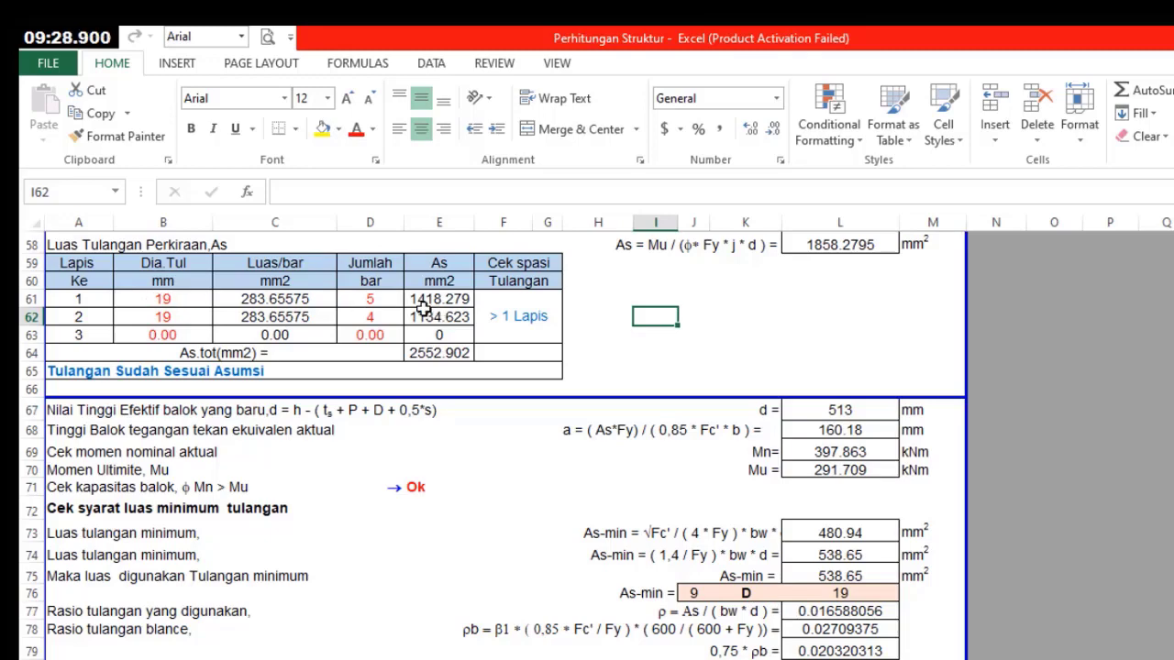
scroll(383, 305, up, 1)
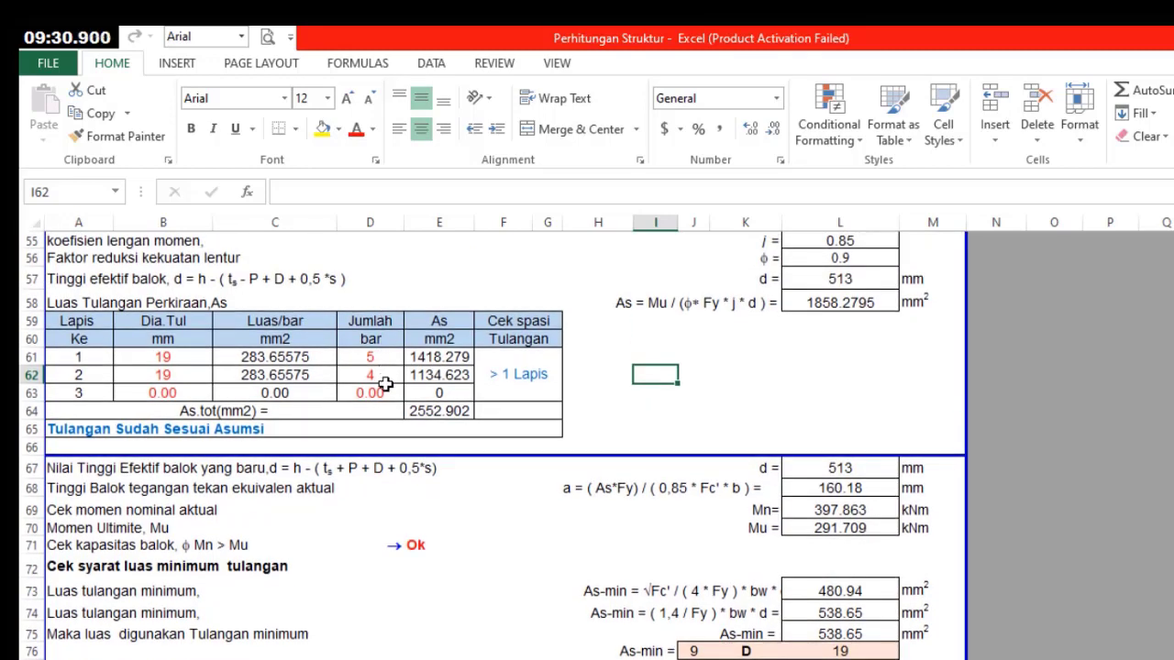
click(382, 377)
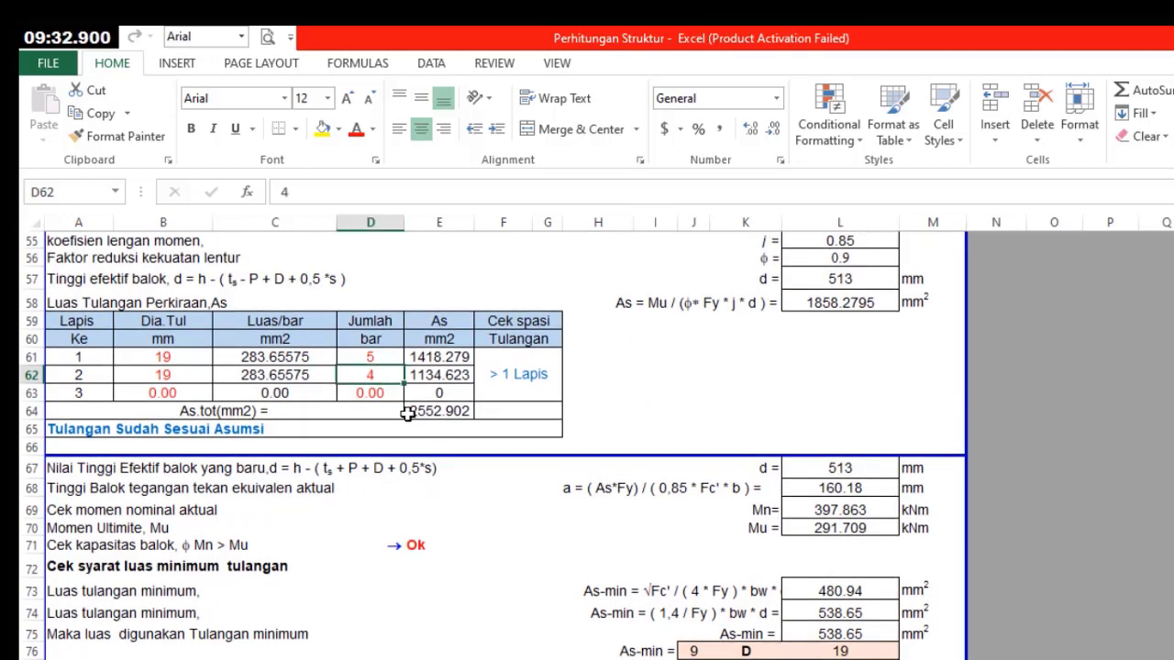
scroll(478, 455, up, 3)
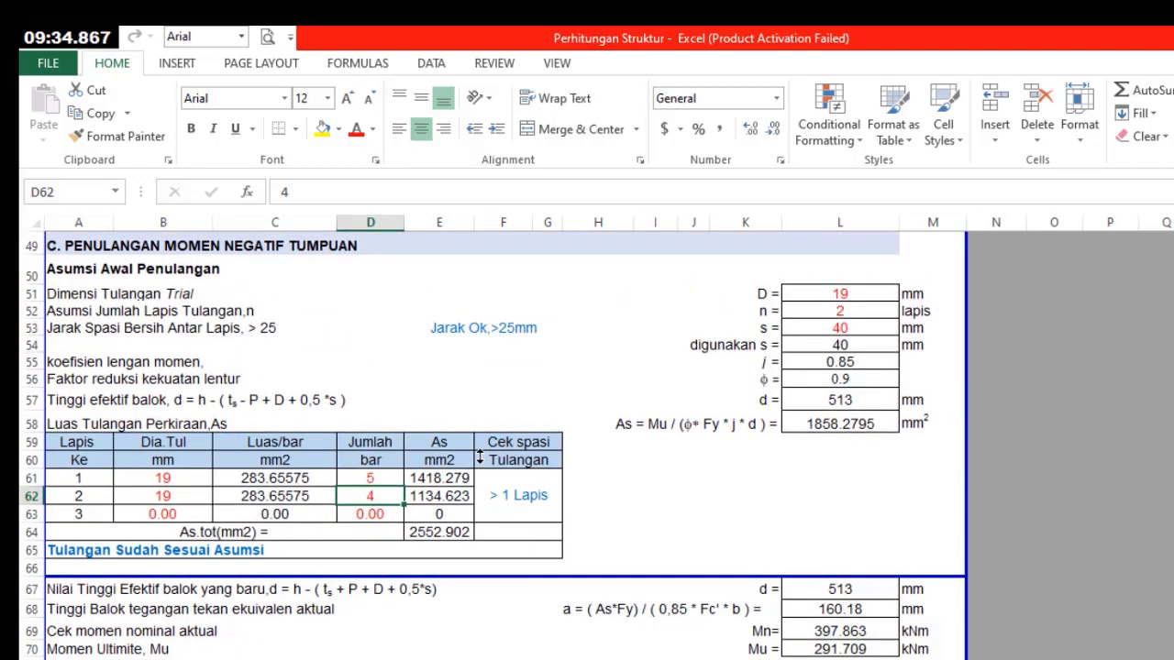
scroll(478, 455, up, 9)
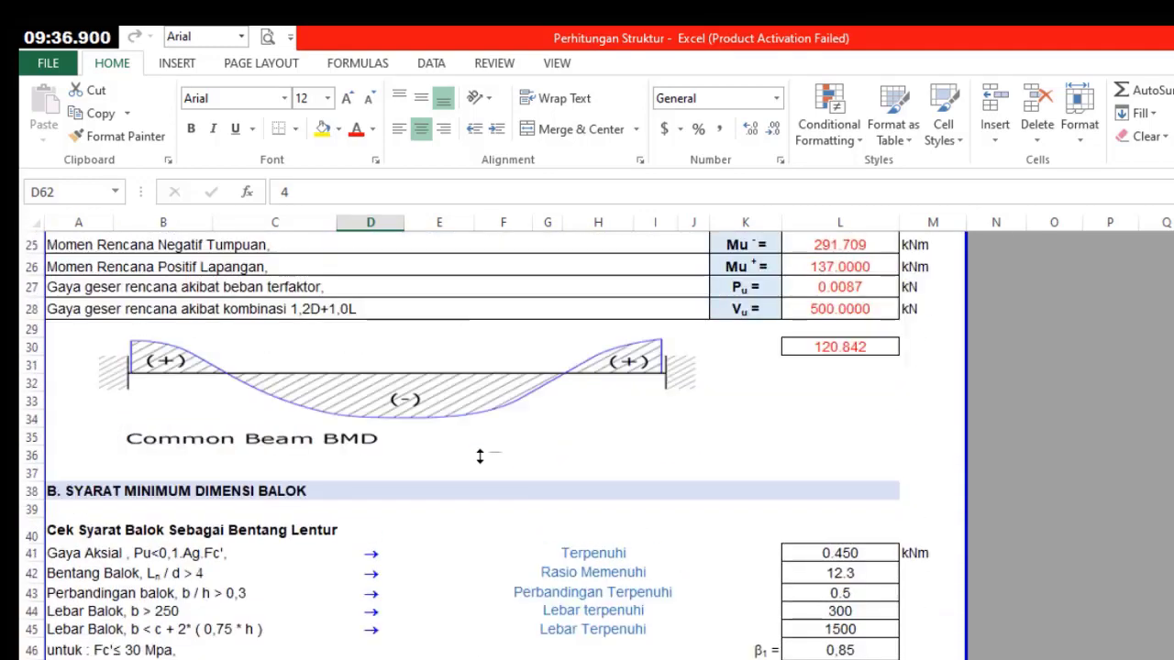
Review the beam data, minimum dimension checks, support and midspan flexural reinforcement designs, and the minimum moment capacity section.
scroll(479, 459, up, 4)
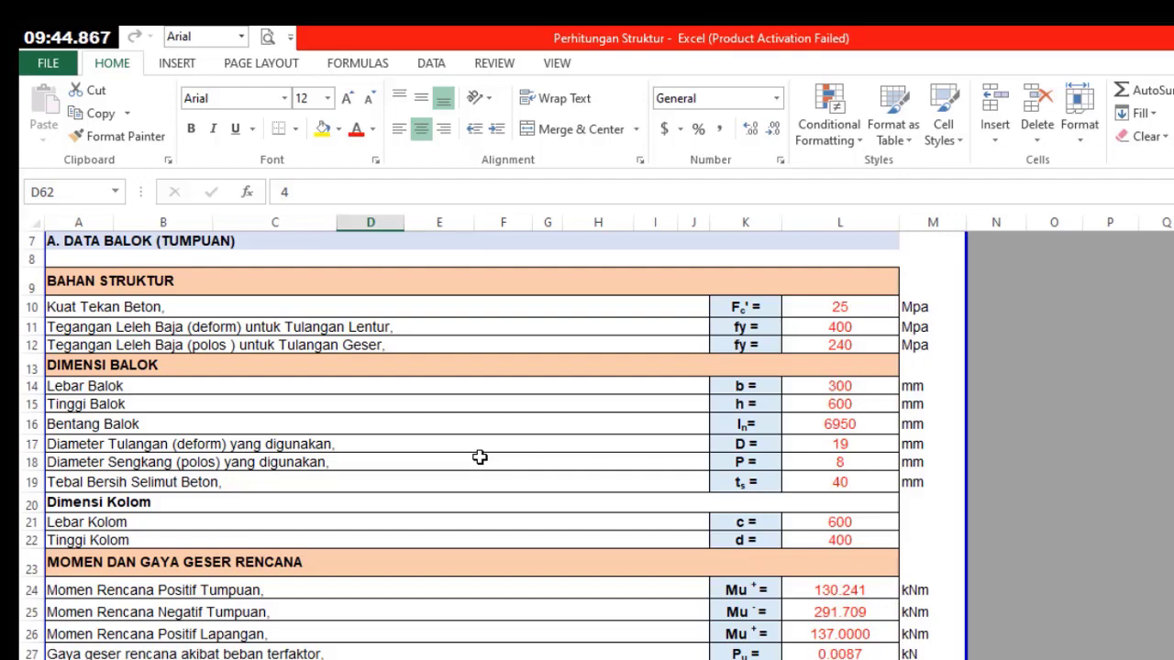
scroll(479, 457, down, 18)
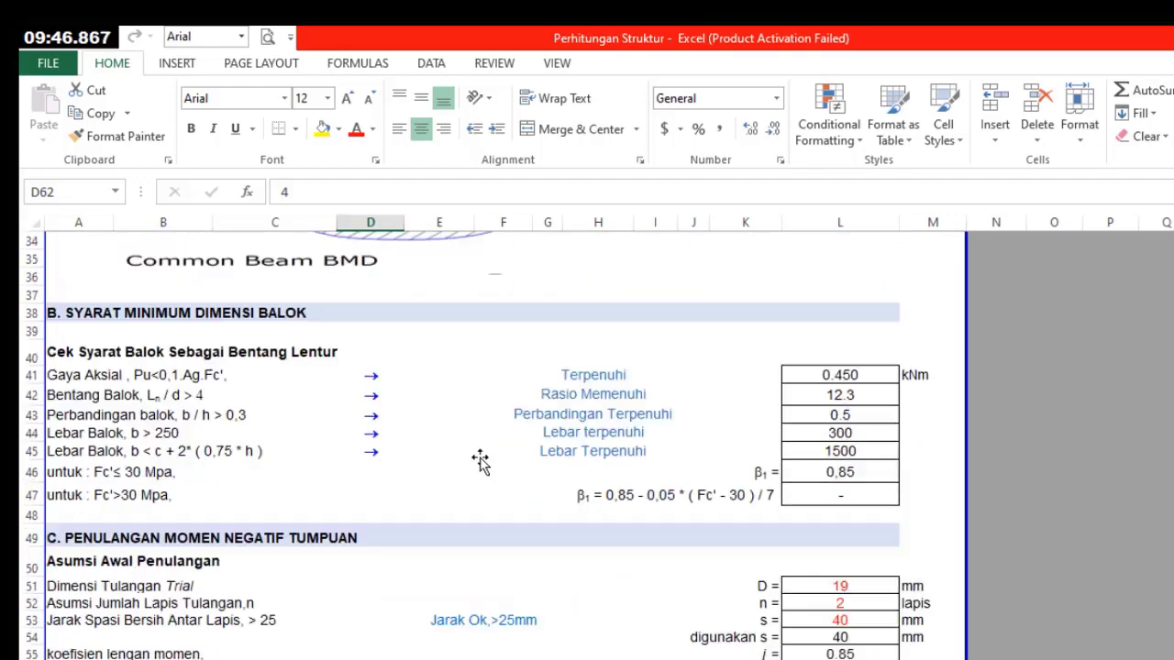
scroll(479, 455, down, 1)
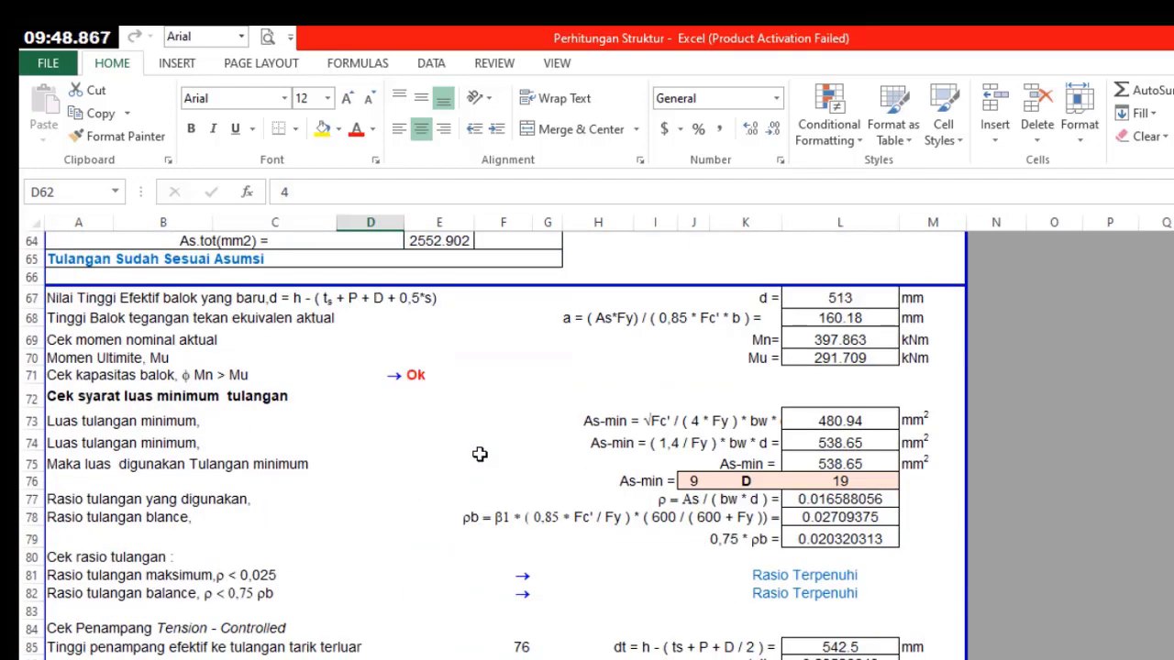
scroll(479, 453, down, 9)
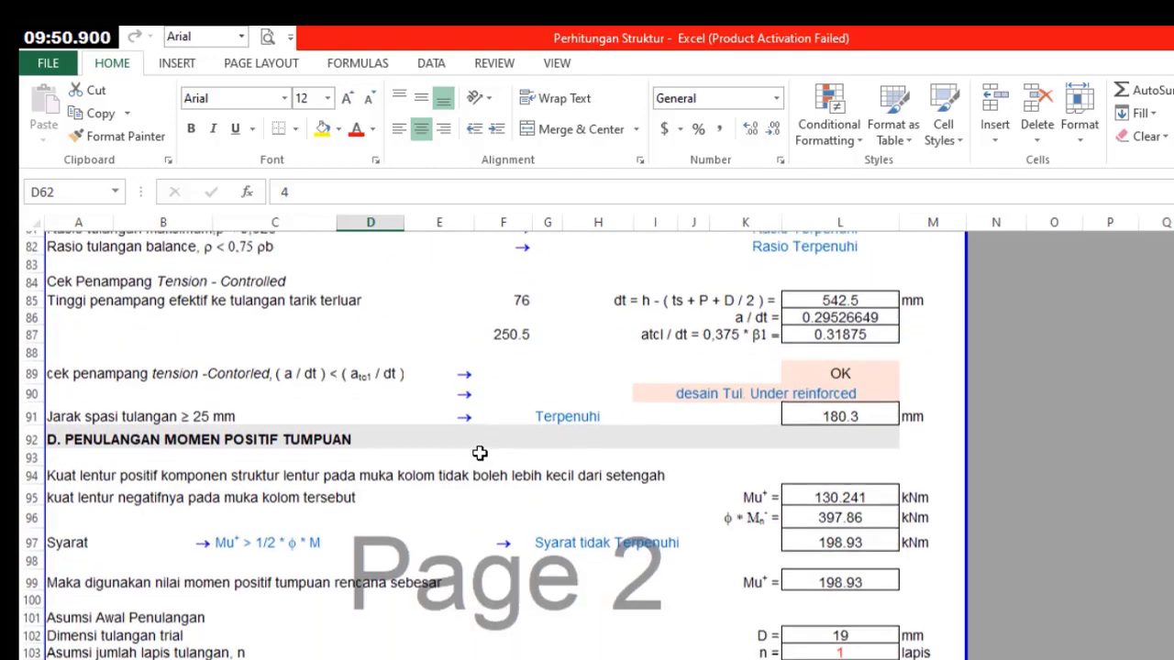
scroll(480, 452, down, 10)
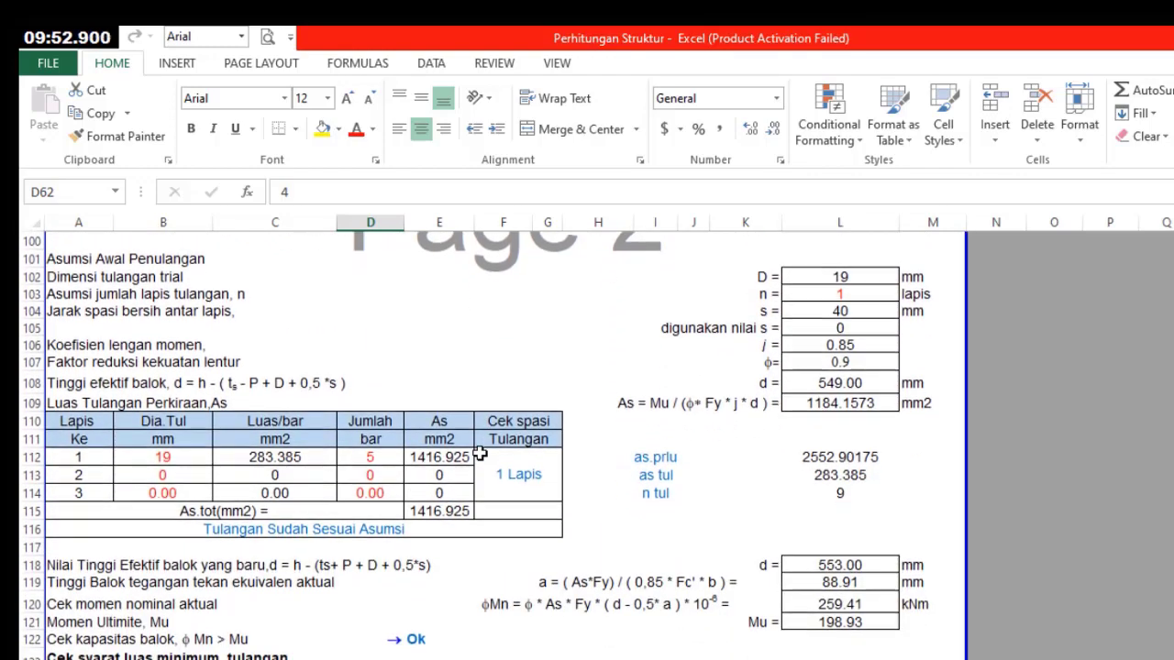
scroll(480, 452, down, 11)
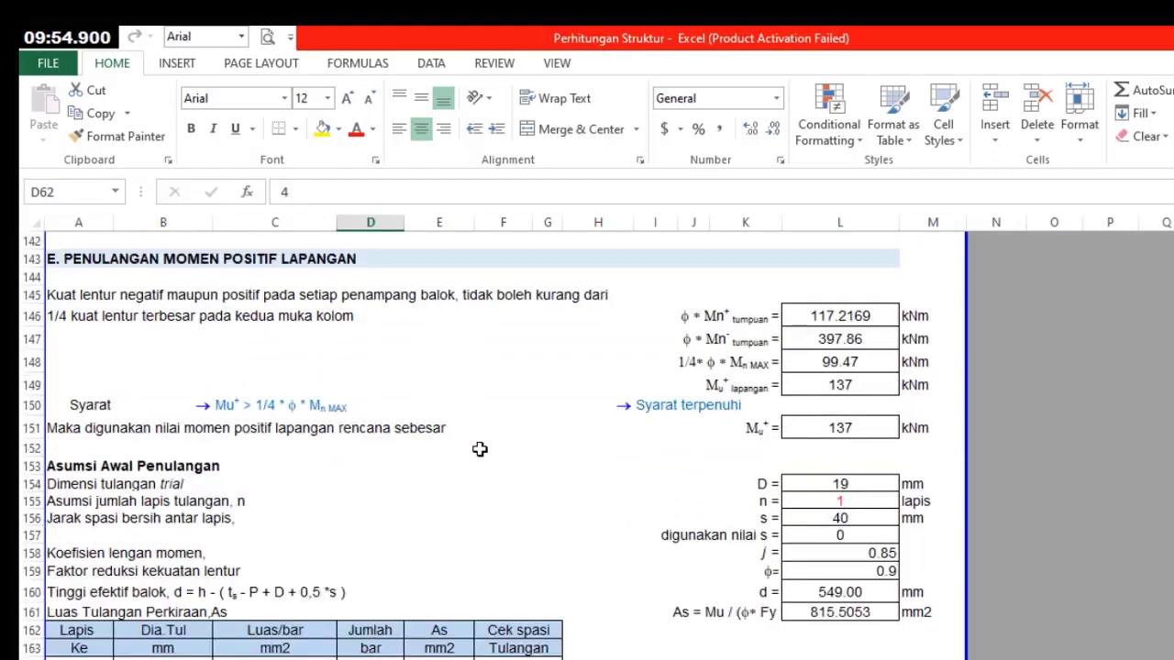
scroll(480, 448, down, 11)
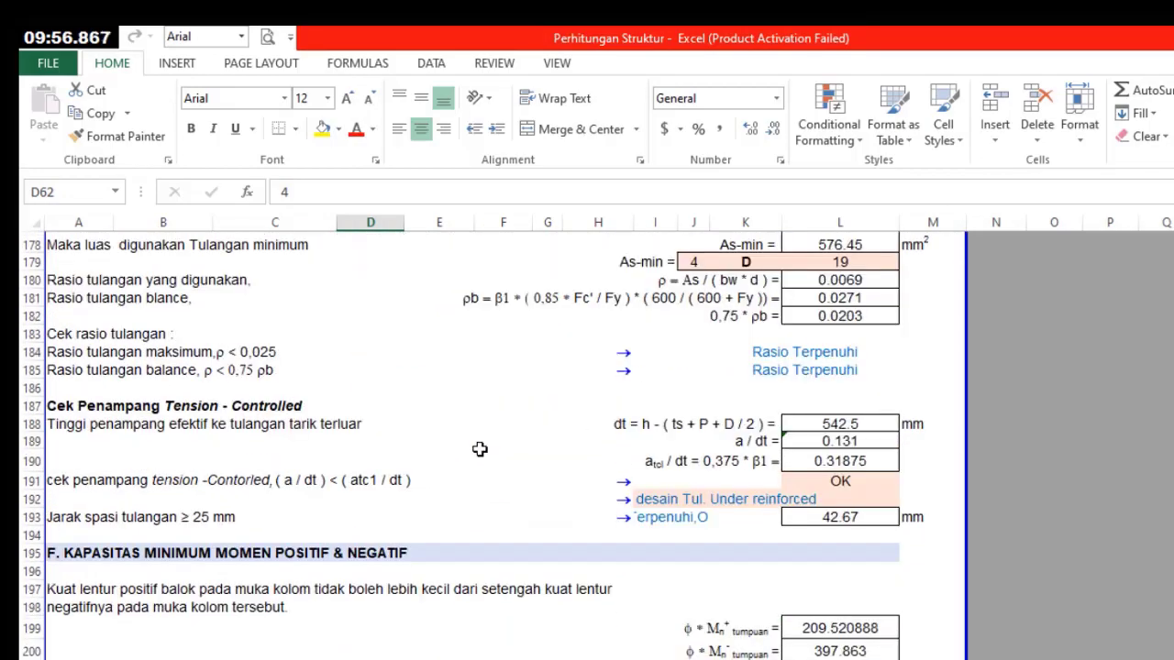
scroll(480, 449, down, 4)
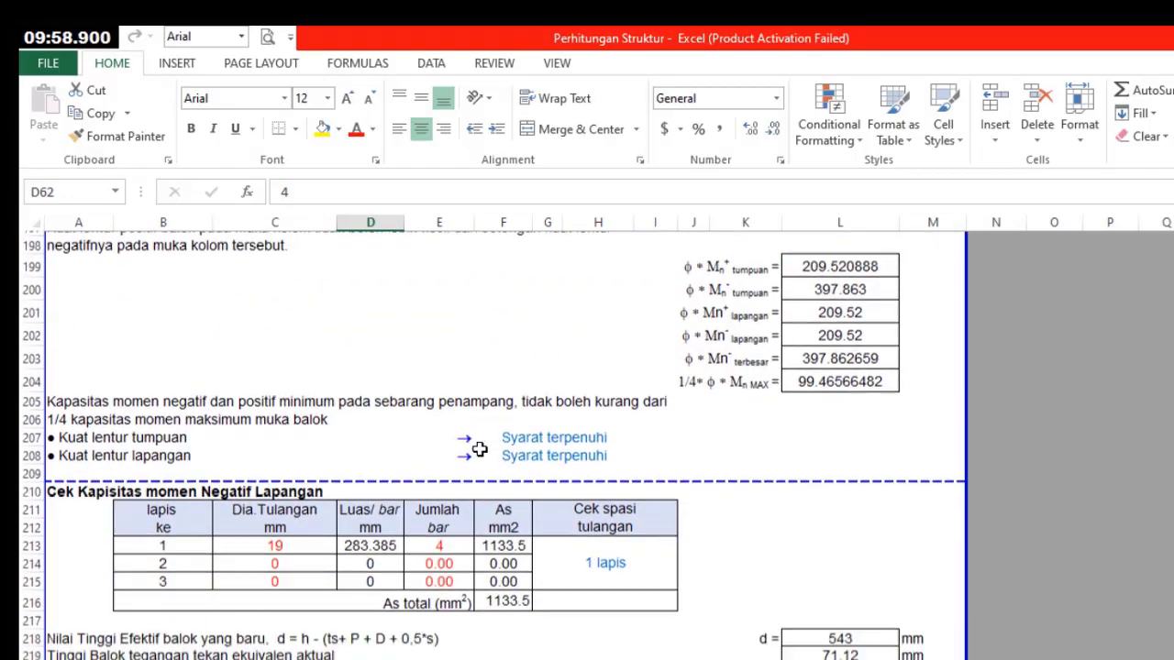
Examine the reinforcement recapitulation, probable moment capacities, shear diagram and stirrup sections, and return to the negative support reinforcement table.
scroll(479, 447, down, 6)
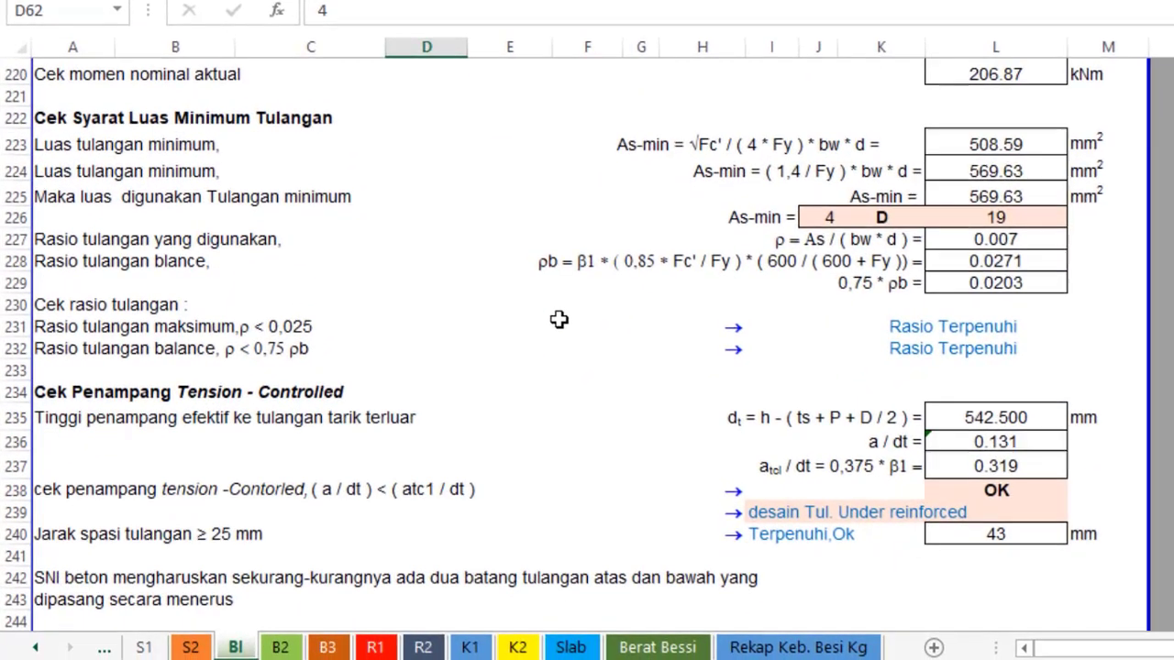
scroll(558, 318, down, 5)
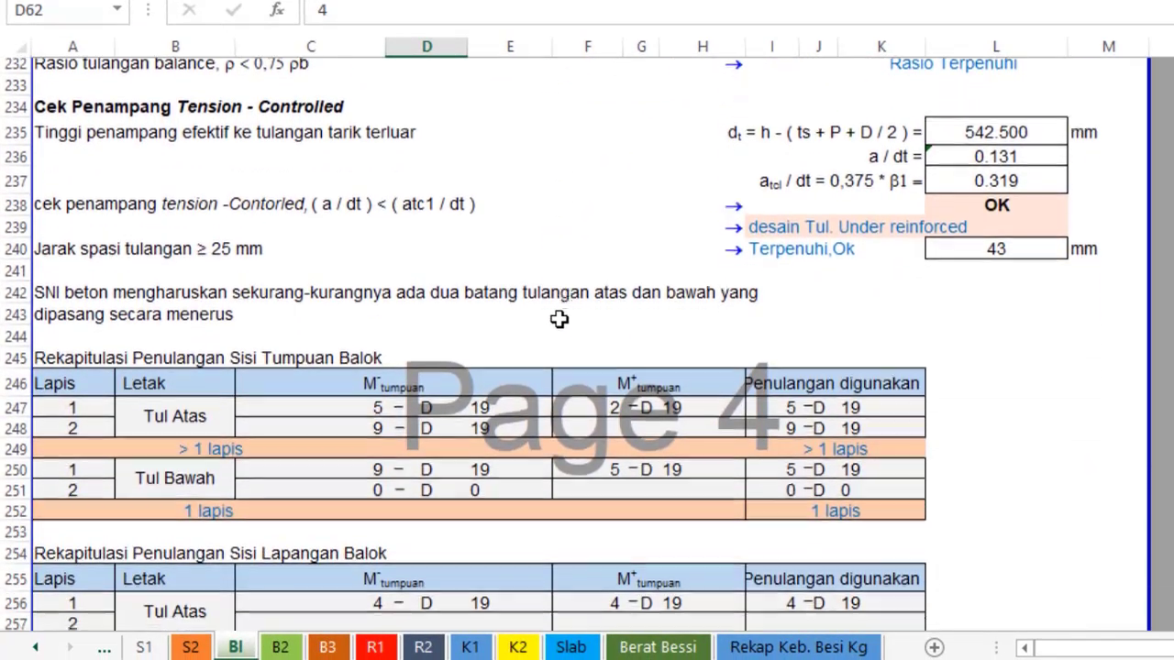
scroll(558, 318, down, 8)
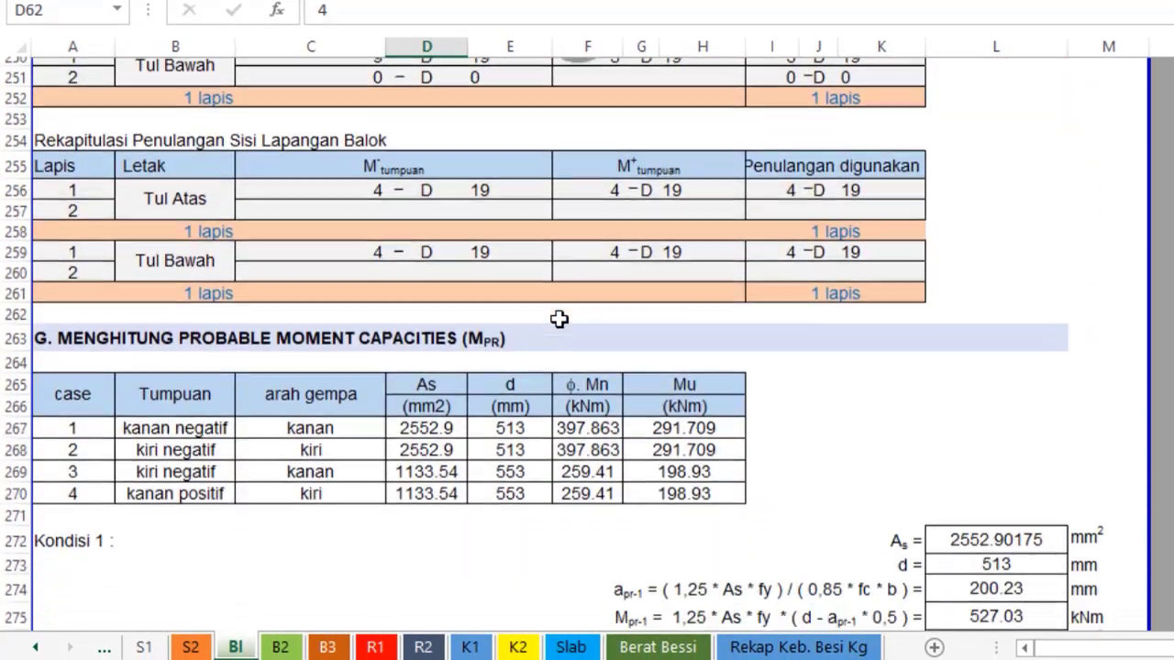
scroll(559, 318, down, 15)
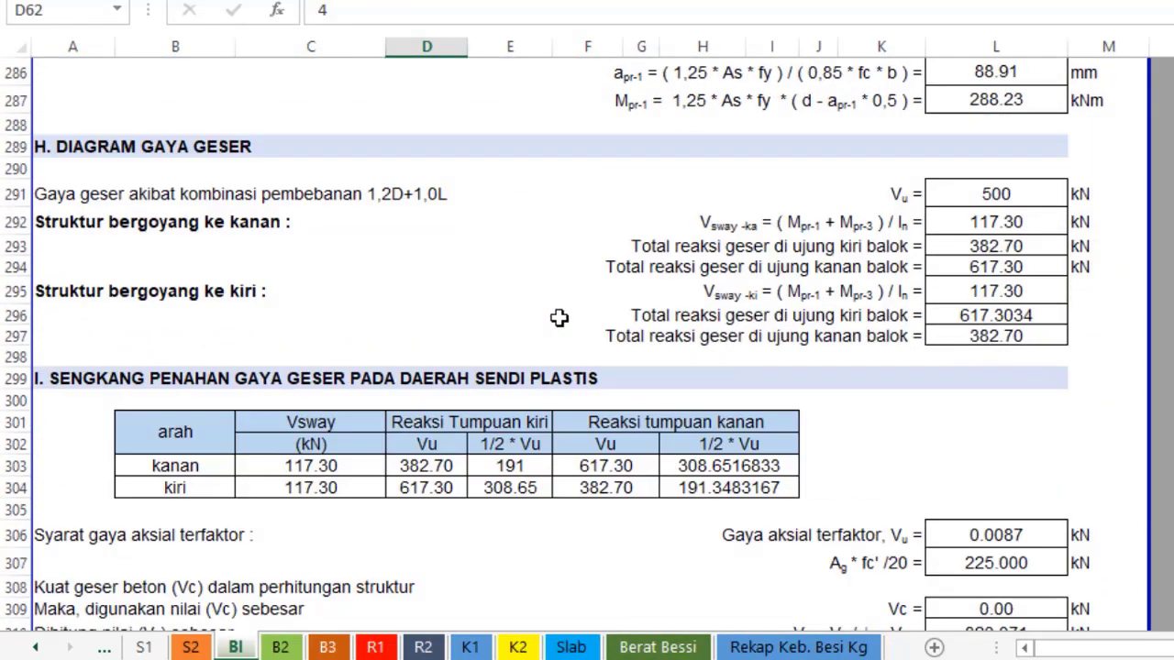
scroll(559, 318, down, 7)
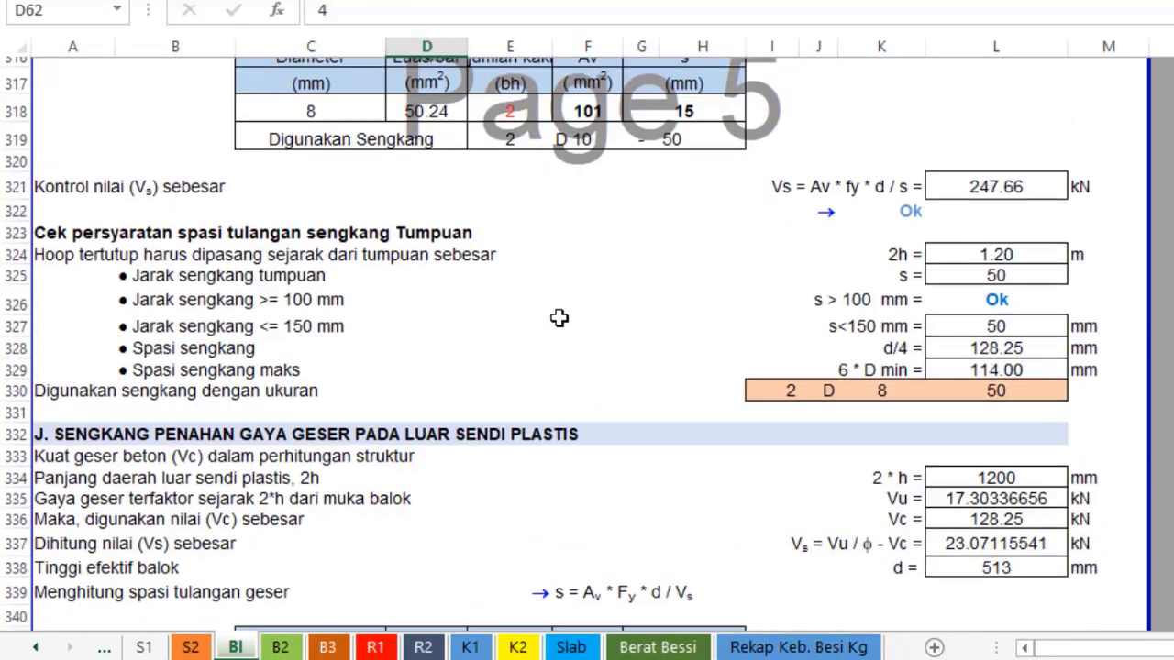
scroll(560, 315, up, 6)
scroll(560, 315, up, 20)
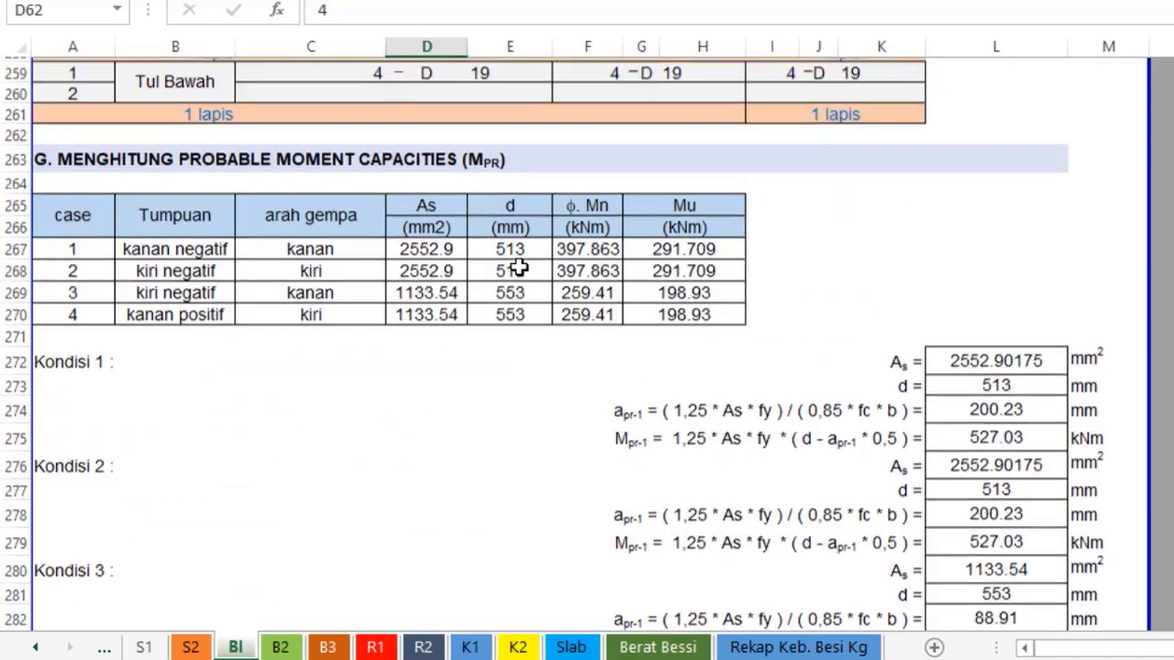
scroll(492, 255, up, 20)
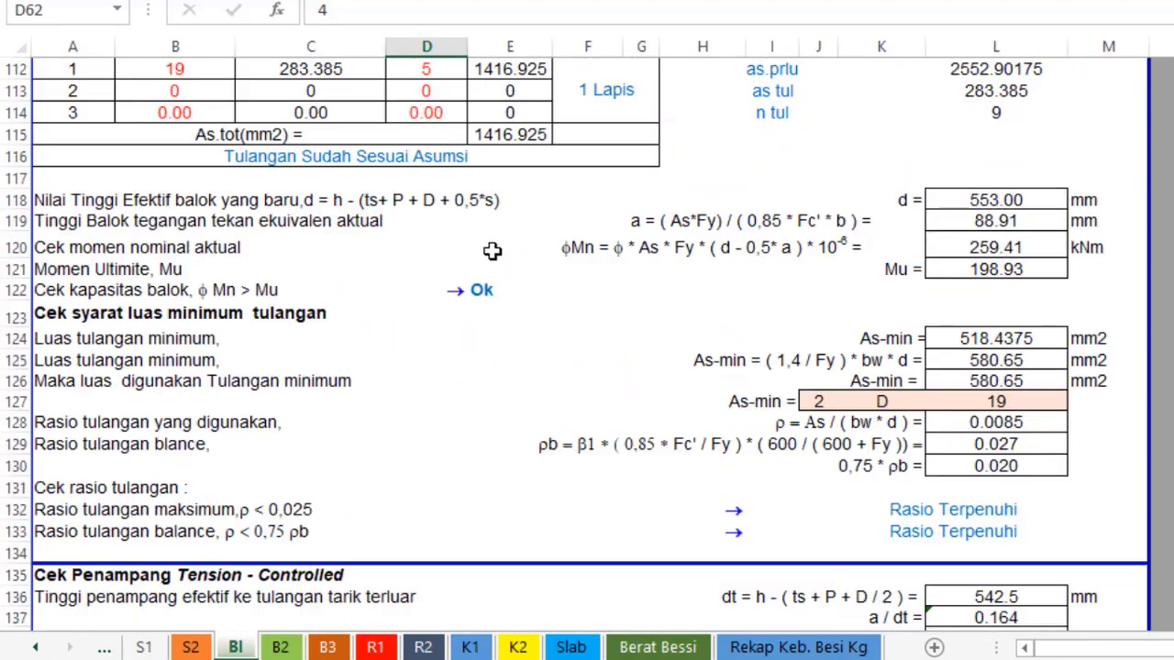
scroll(496, 249, up, 18)
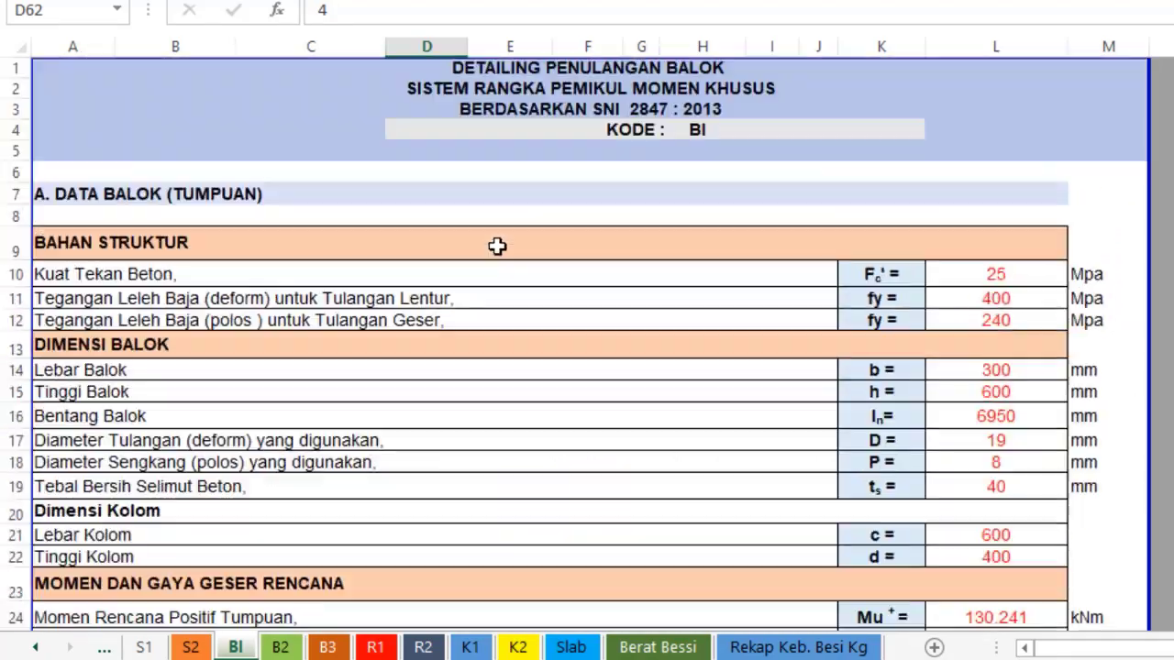
scroll(498, 247, down, 5)
scroll(642, 284, down, 12)
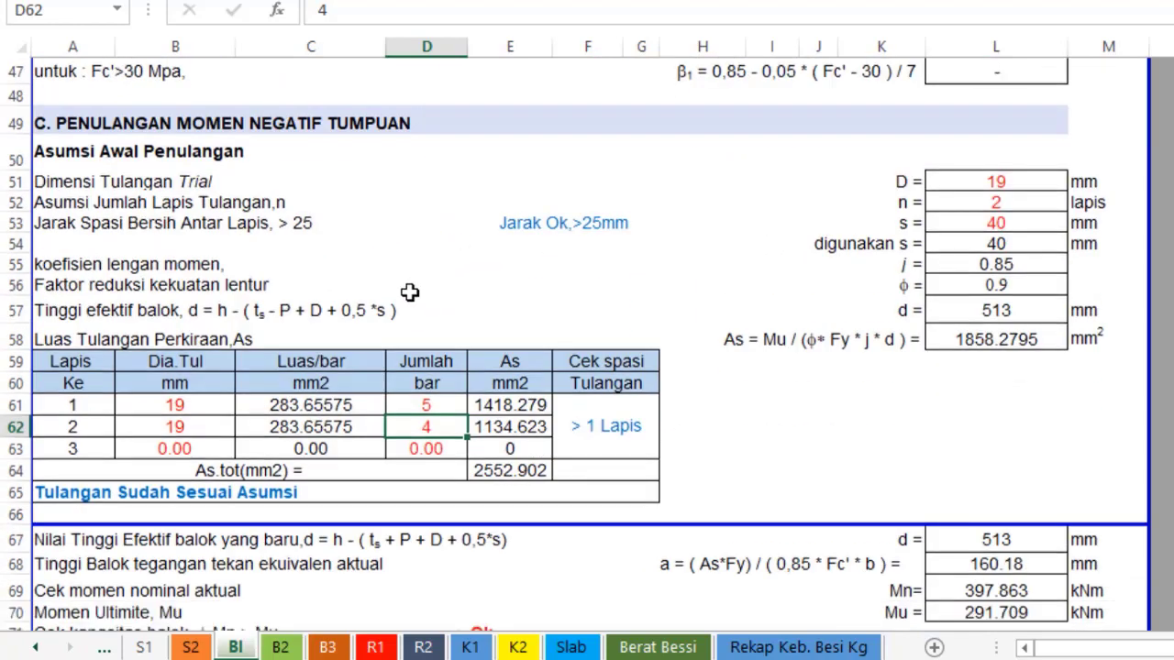
Set the beam width to 250 mm and the beam height to 450 mm in the beam dimension data.
scroll(993, 318, up, 17)
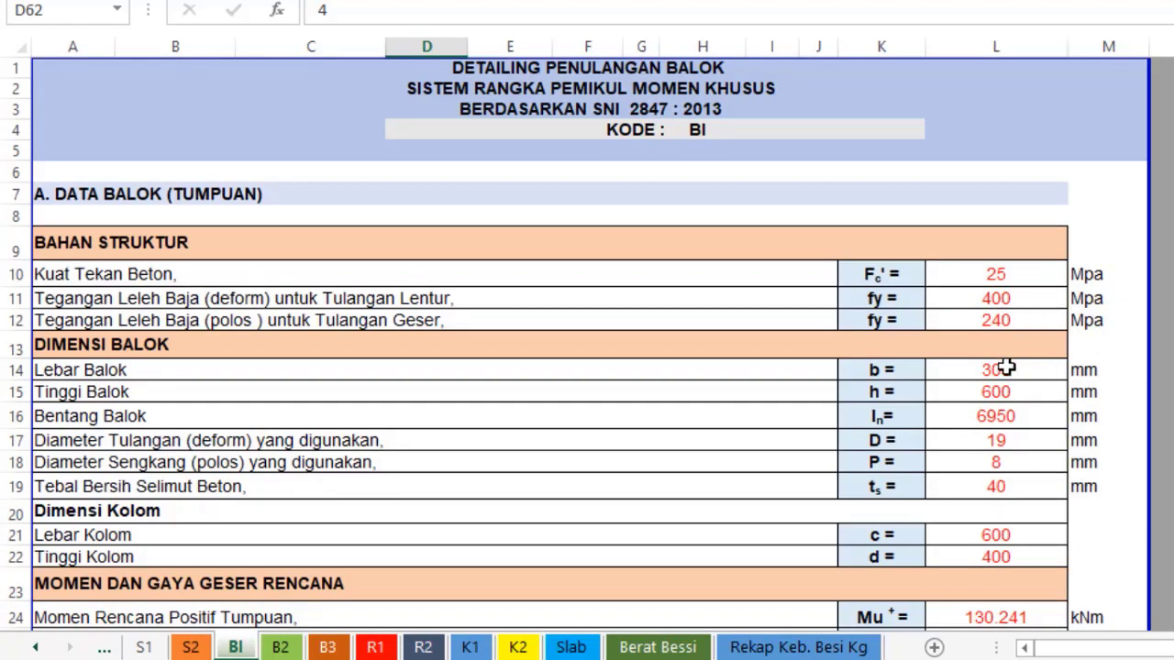
click(1006, 367)
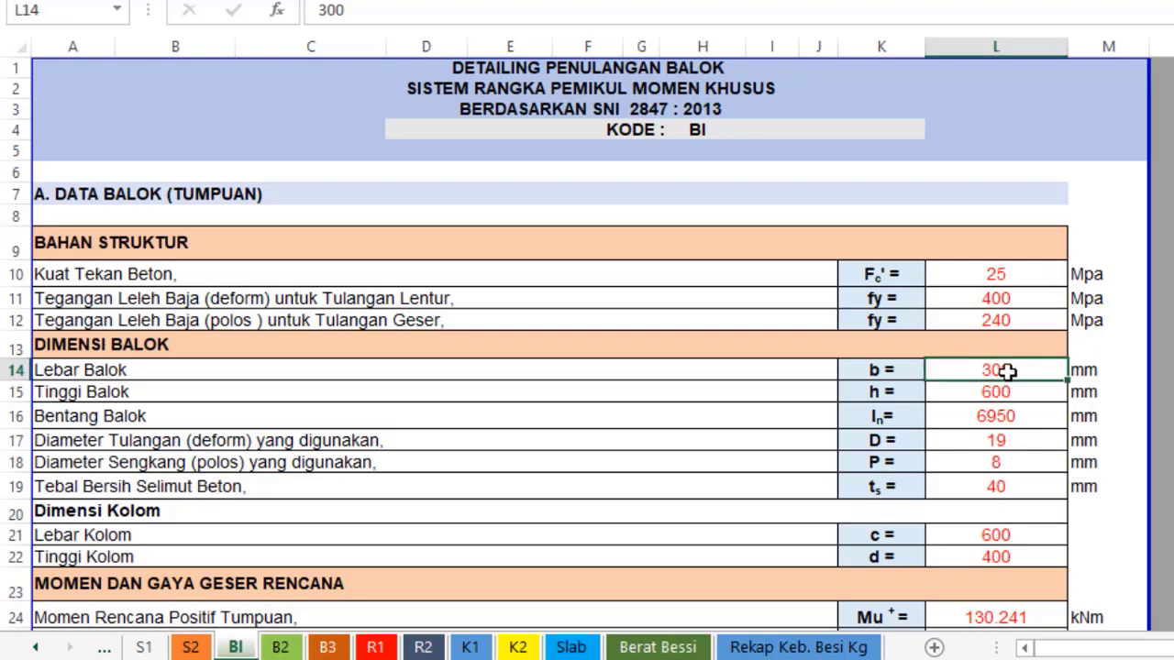
text(2)
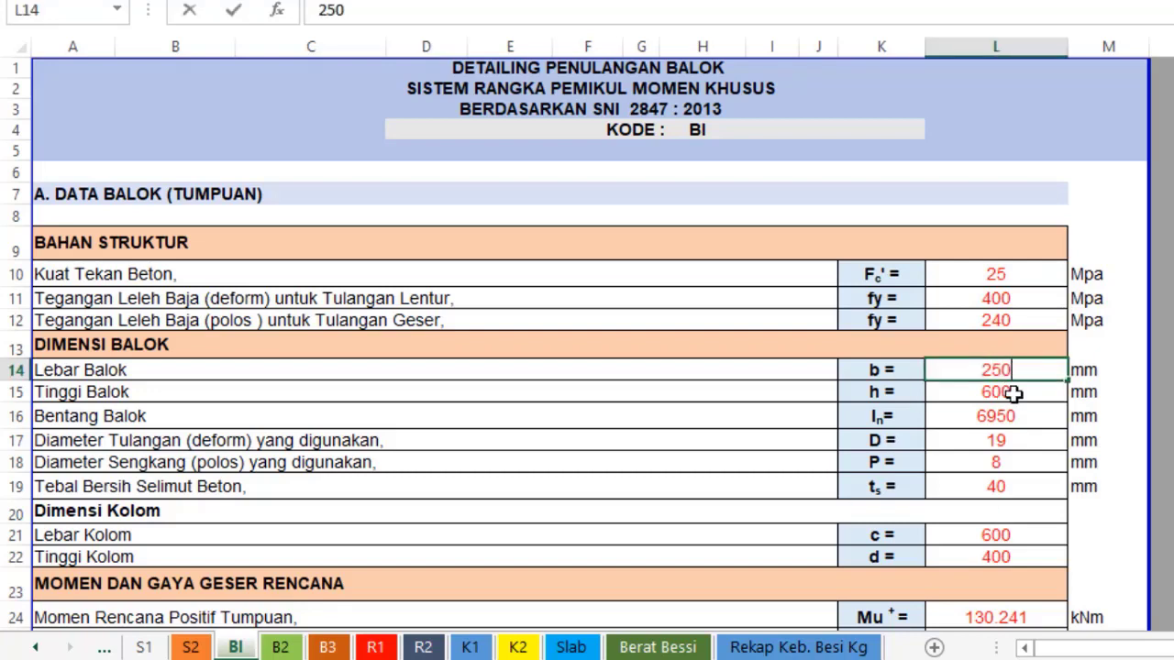
text(50)
key(Return)
text(4)
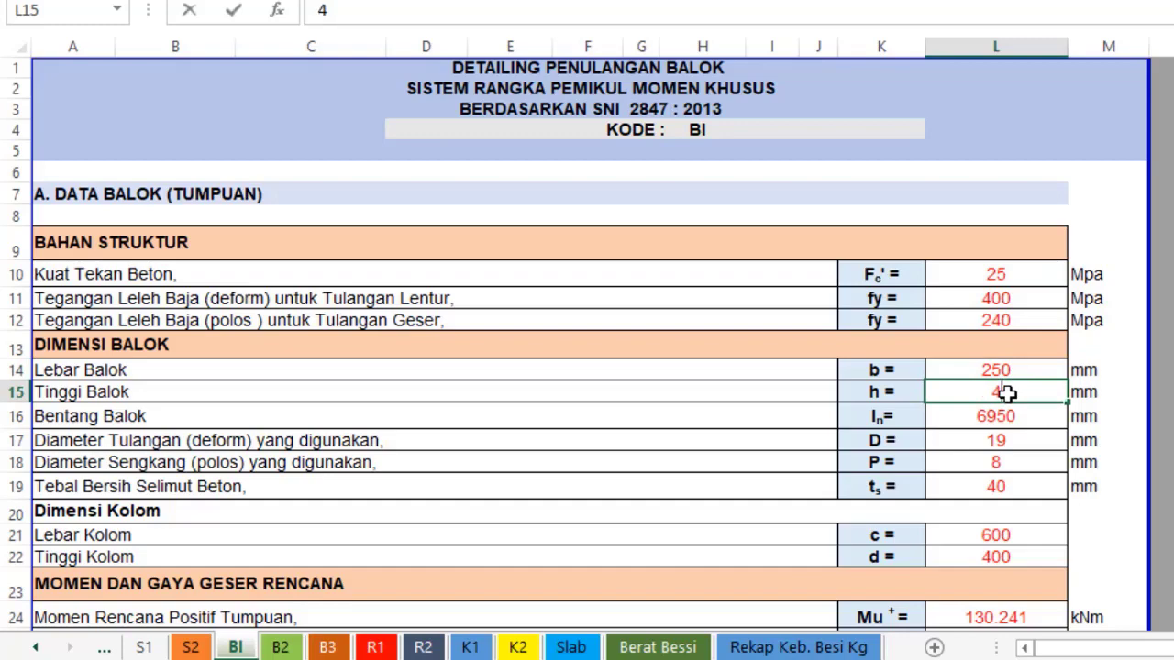
text(50)
click(1161, 344)
Examine the minimum dimension checks, the negative support reinforcement assumption check and the beam moment capacity check.
scroll(828, 309, down, 7)
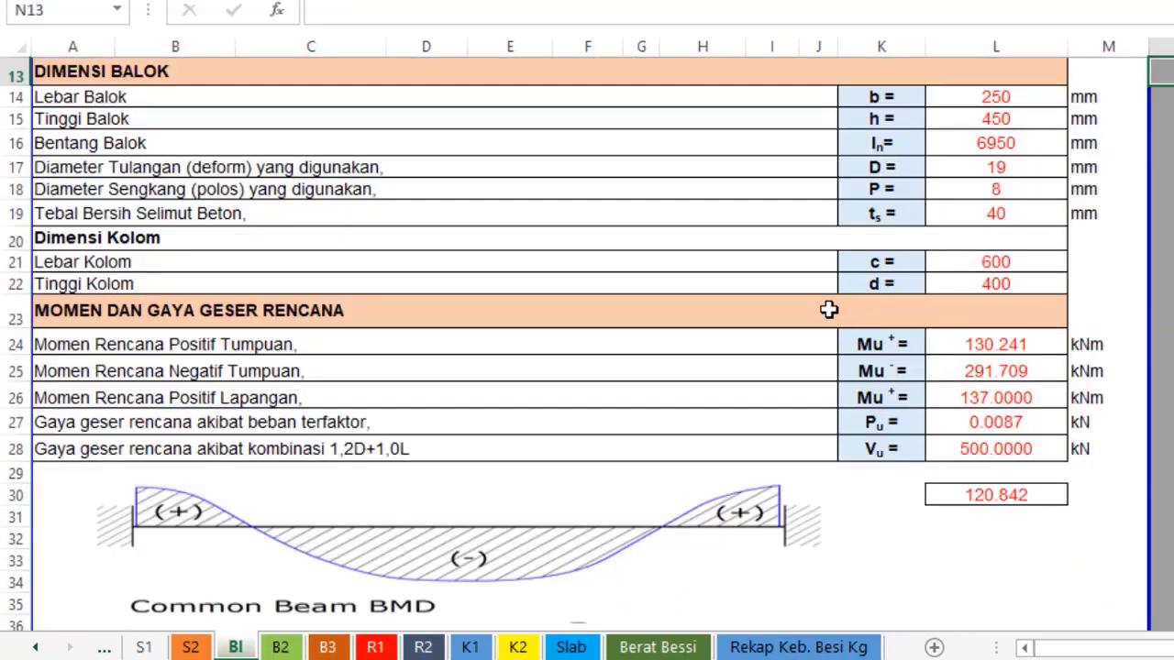
scroll(798, 303, down, 3)
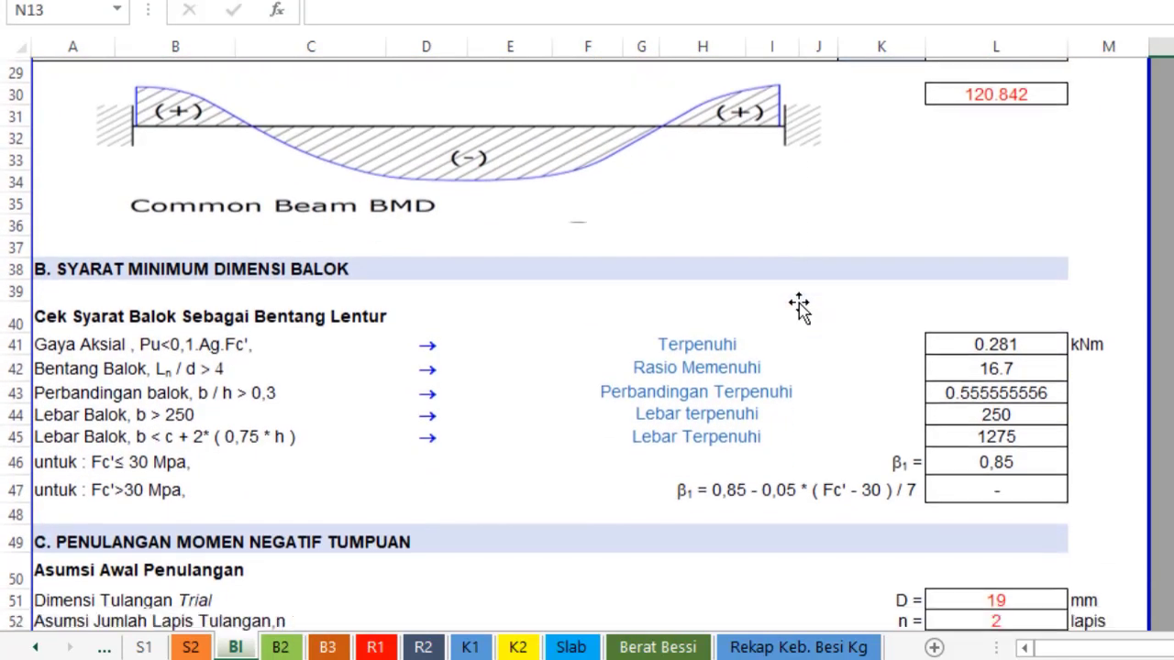
scroll(799, 306, down, 5)
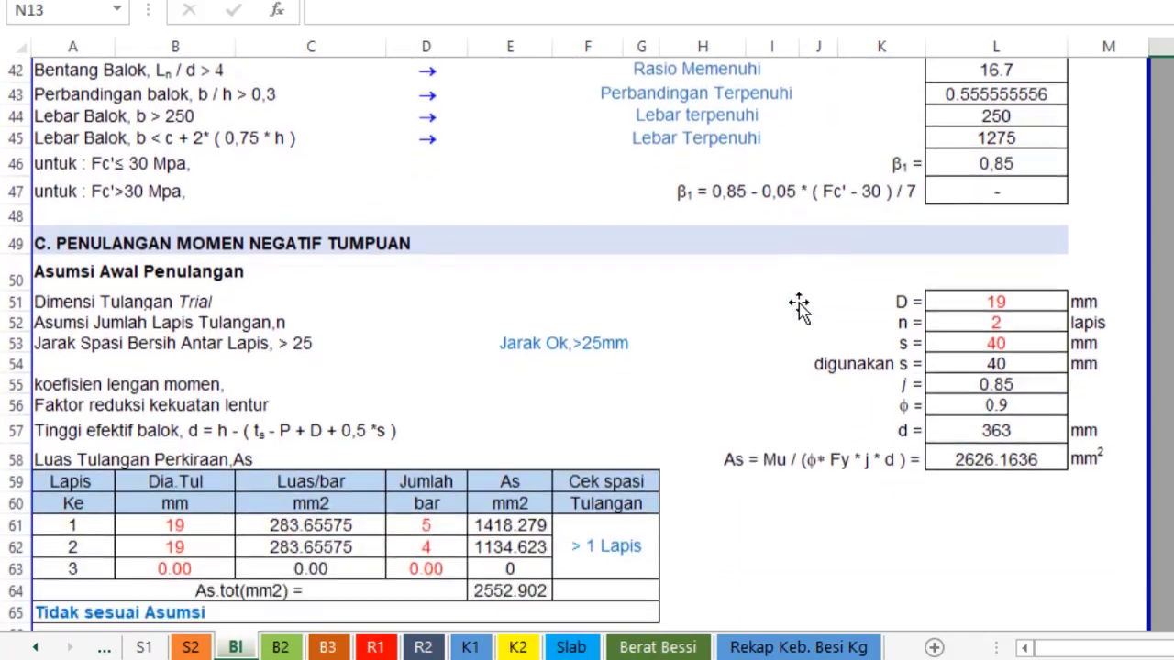
scroll(799, 306, down, 2)
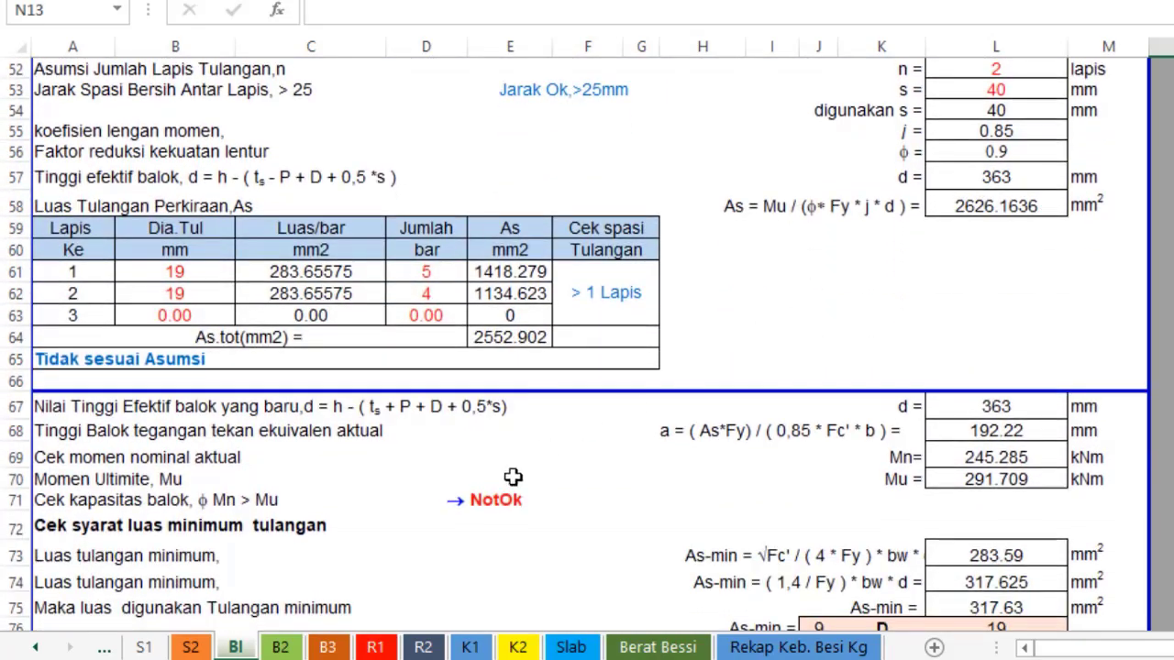
click(162, 359)
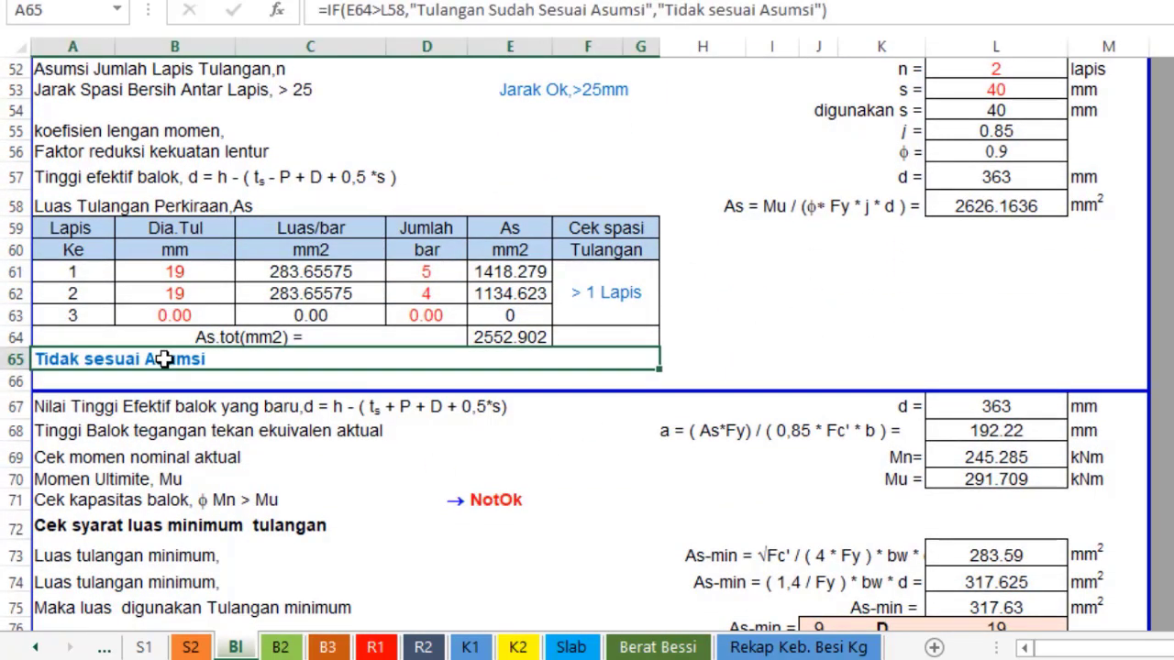
click(511, 499)
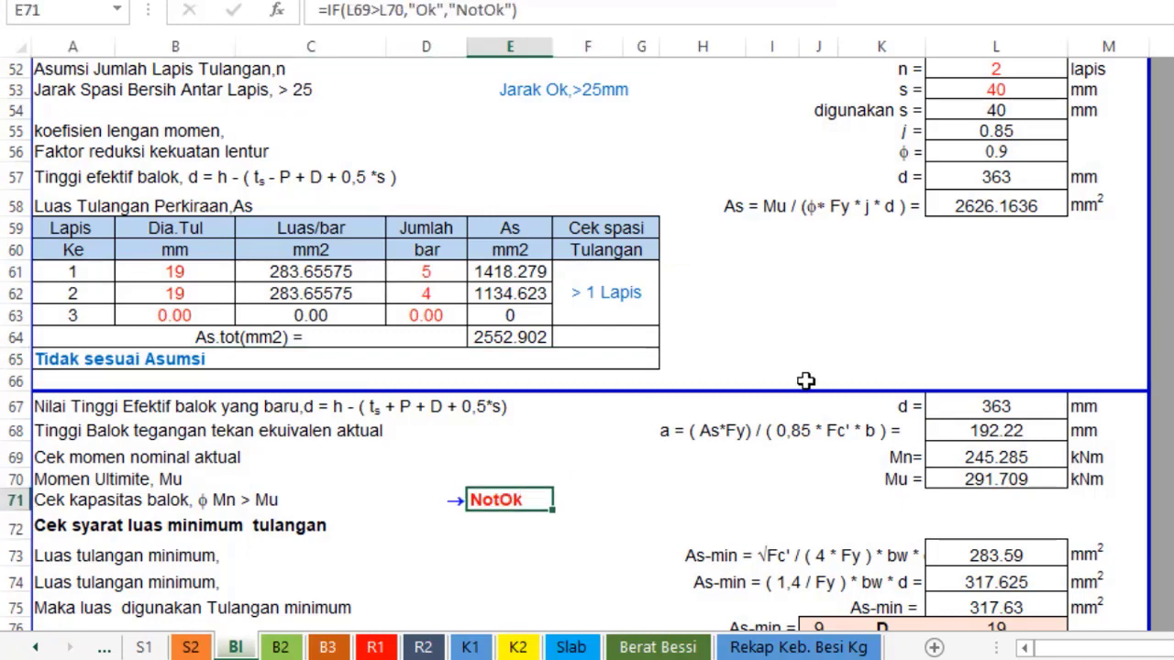
Set the beam width to 300 mm and the beam height to 600 mm.
scroll(804, 339, up, 17)
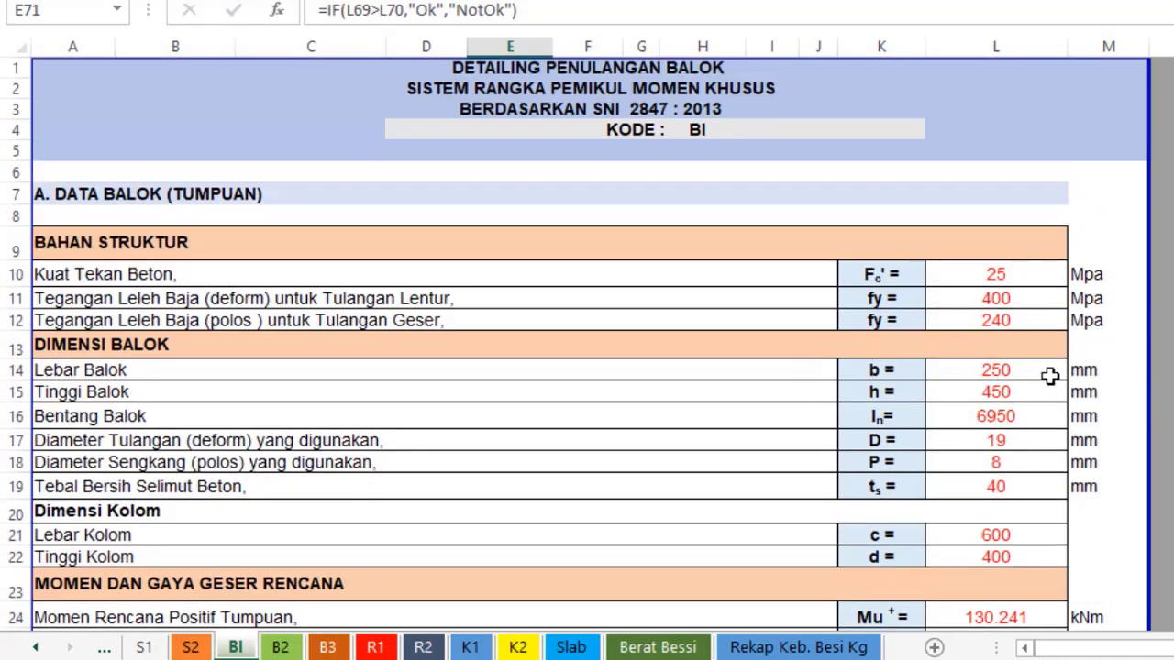
click(1039, 373)
text(3)
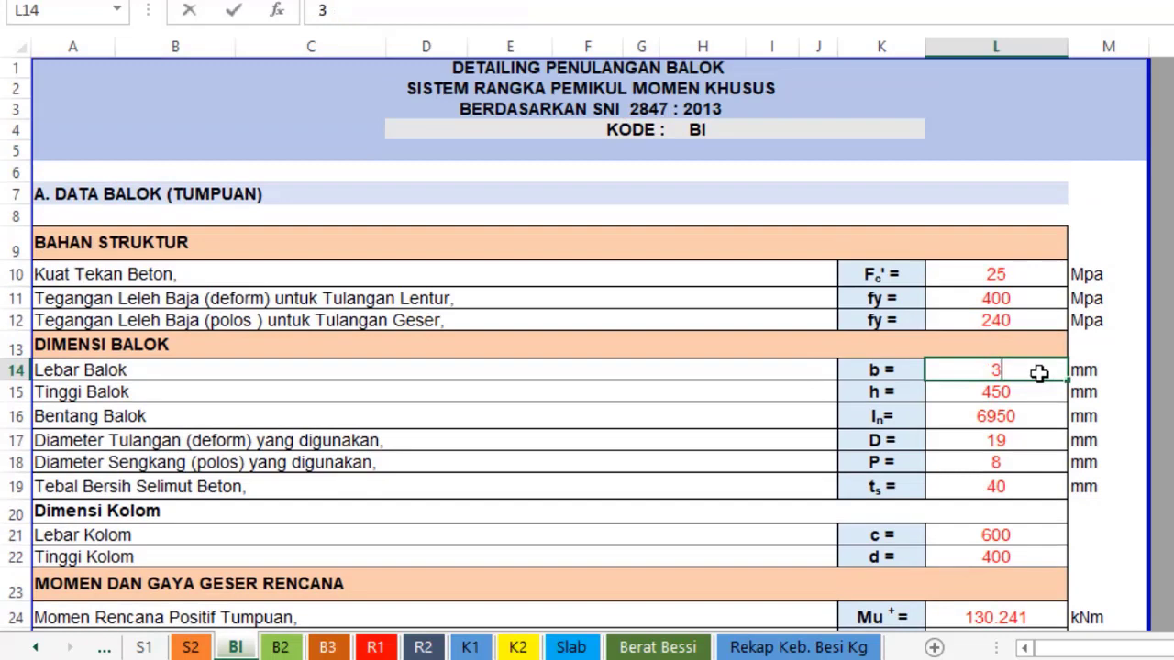
text(00)
key(Return)
key(Return)
click(1012, 393)
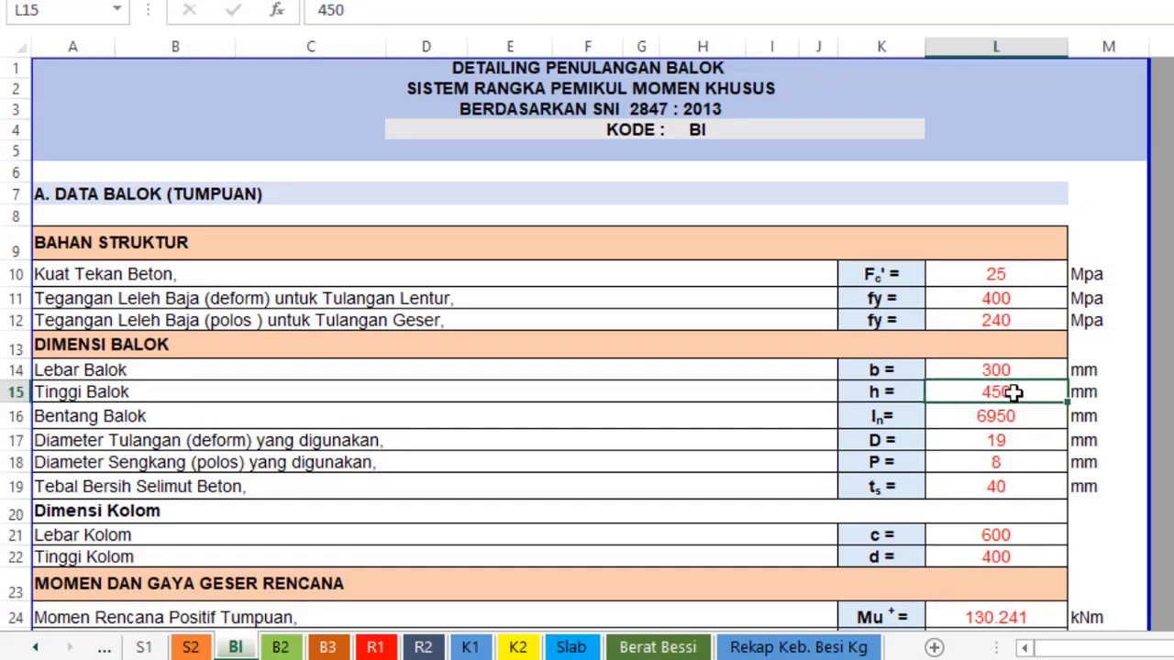
text(600)
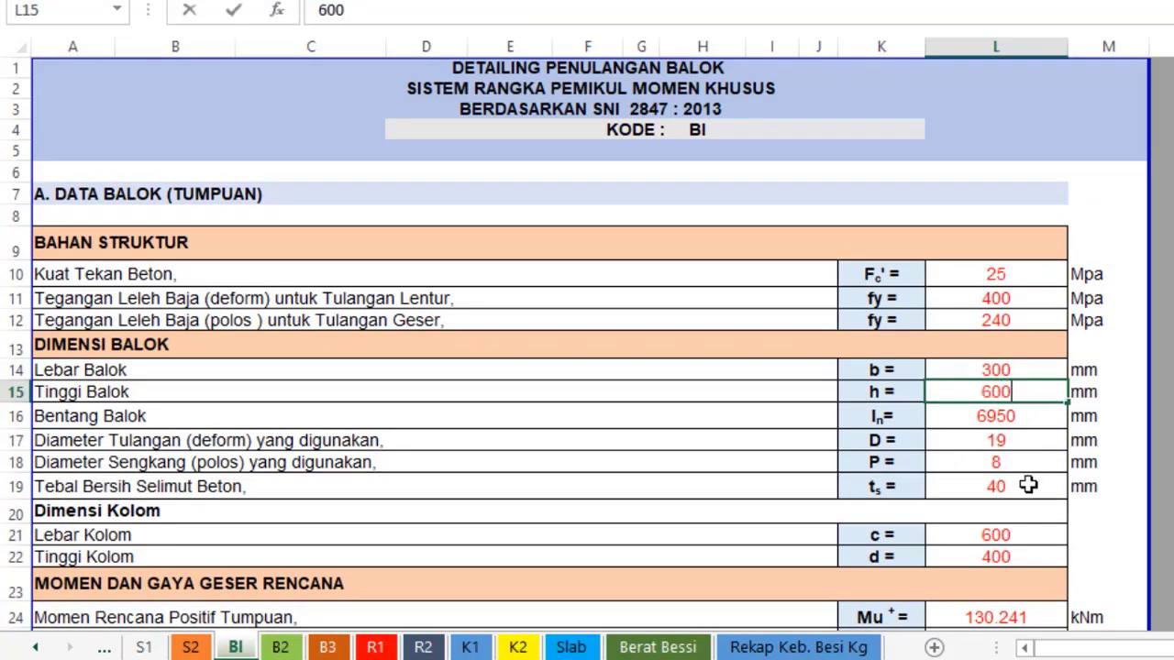
click(1028, 485)
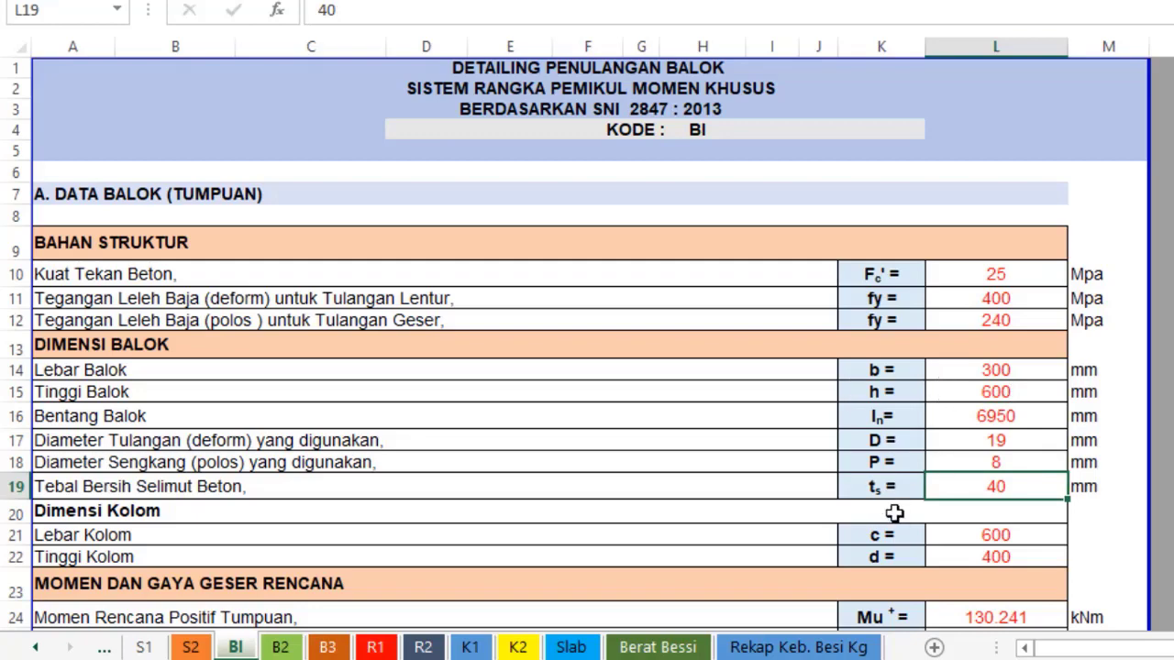
Examine the design moment, axial force and shear force inputs for the beam, from Mu+ at the support through Vu.
scroll(932, 501, down, 4)
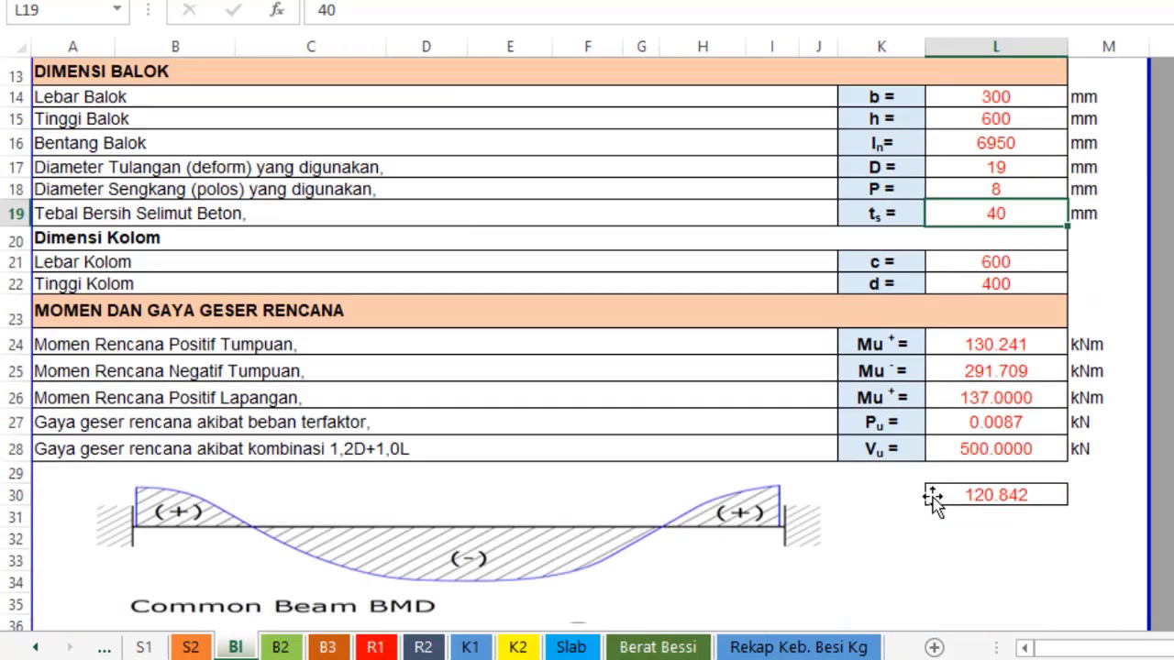
mouse_move(992, 342)
mouse_down()
mouse_move(962, 366)
mouse_move(996, 450)
mouse_up()
click(895, 529)
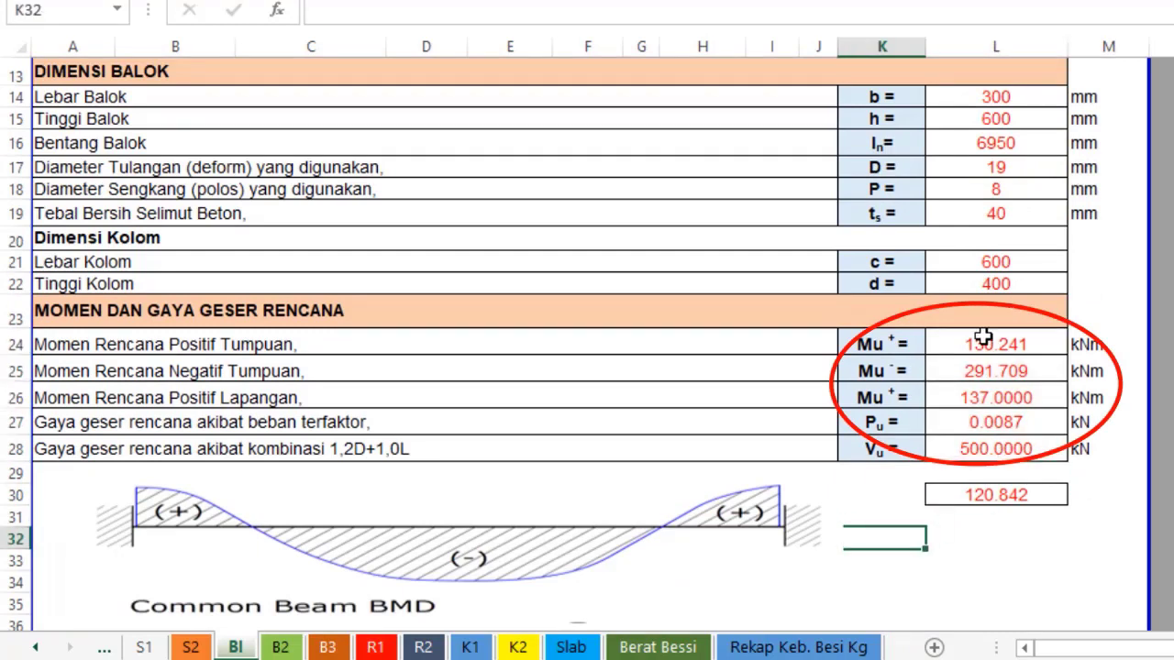
drag(983, 337, 996, 448)
click(884, 473)
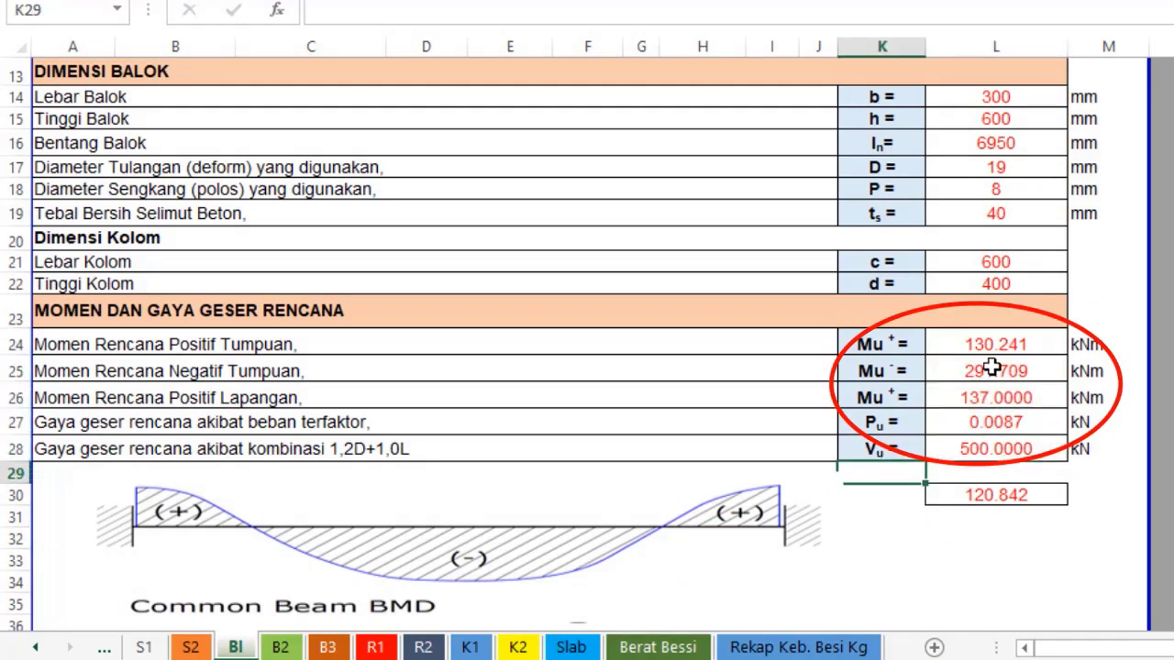
Highlight B1's design moment, axial force and shear force values in L24:L28 for review, and clear the selection.
drag(988, 343, 988, 449)
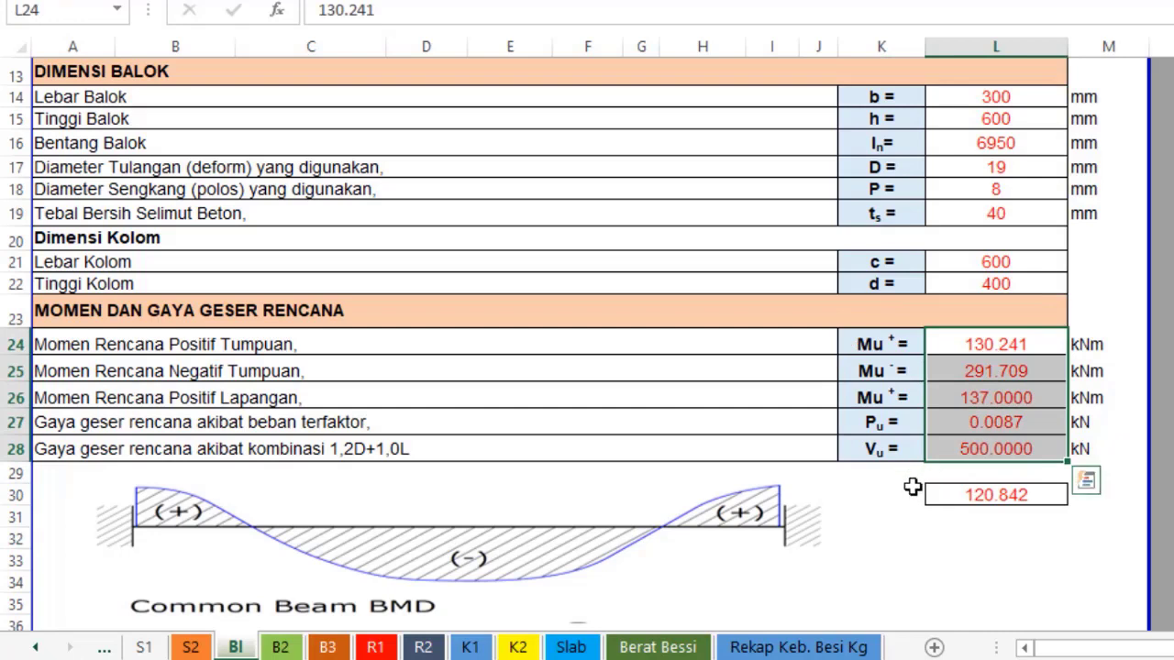
click(912, 486)
drag(1010, 345, 990, 451)
click(902, 517)
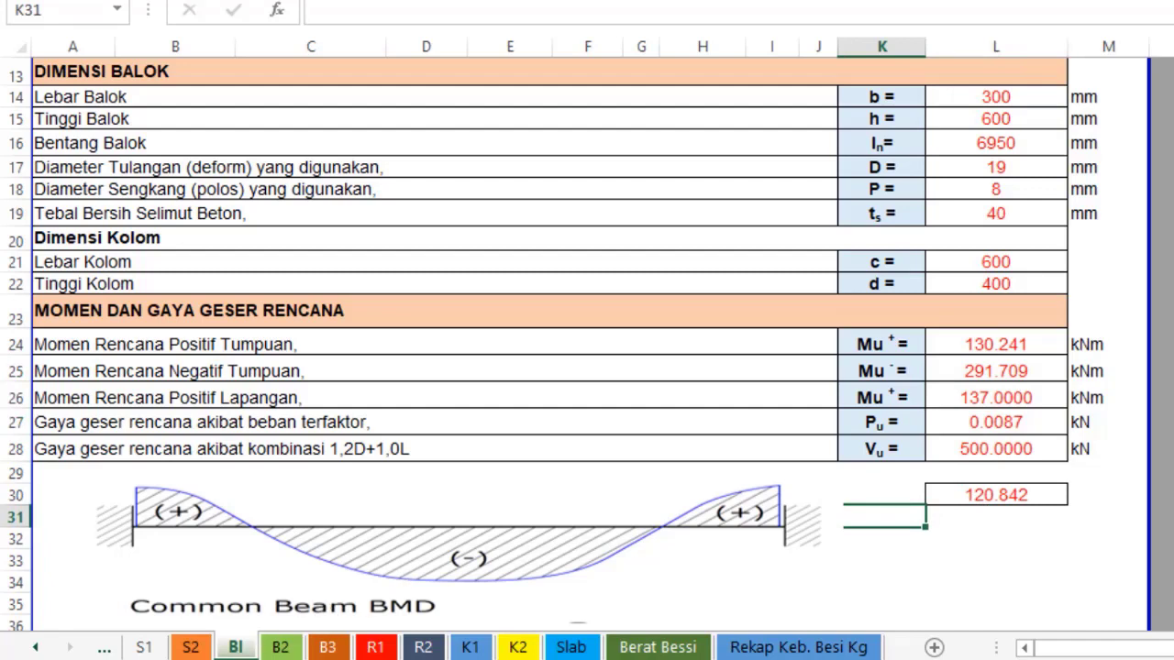
Switch to AutoCAD and examine the beam plan marked B1, B2 and B3 along with the surrounding structural drawing sheets.
key(alt+Tab)
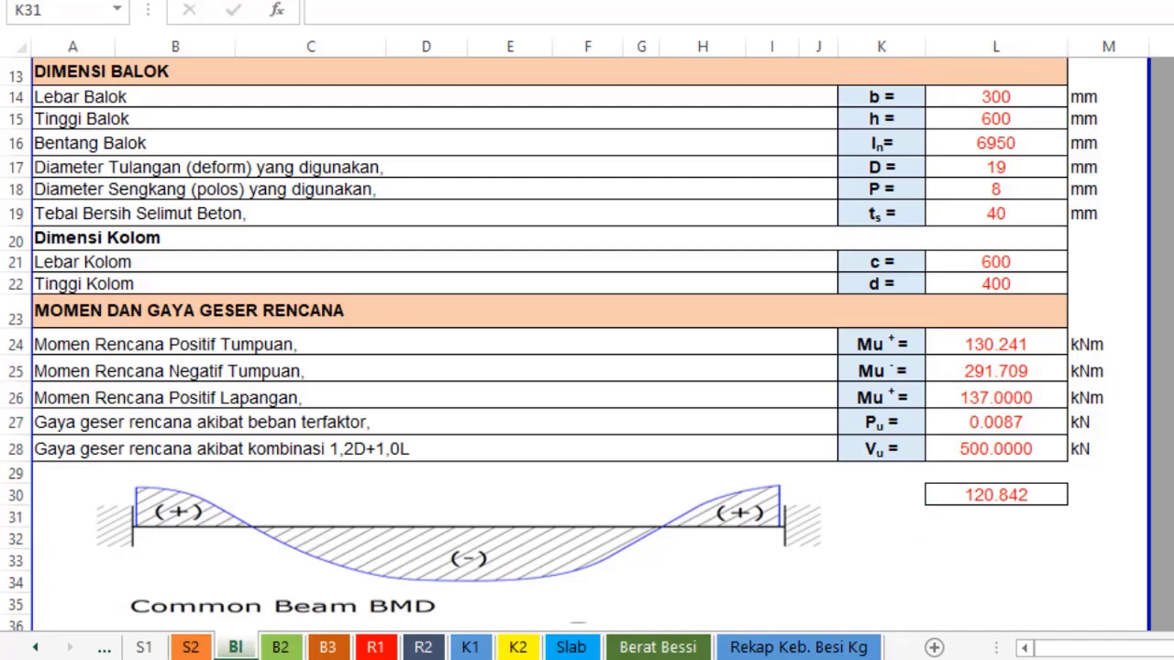
key(alt+Tab)
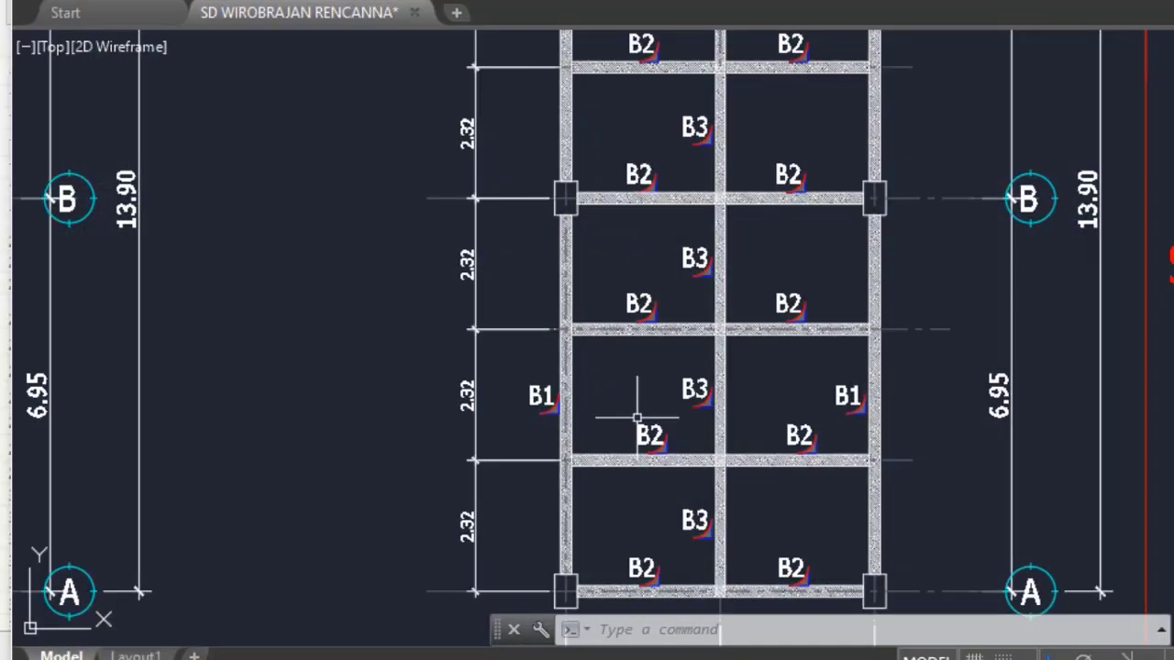
scroll(752, 385, down, 2)
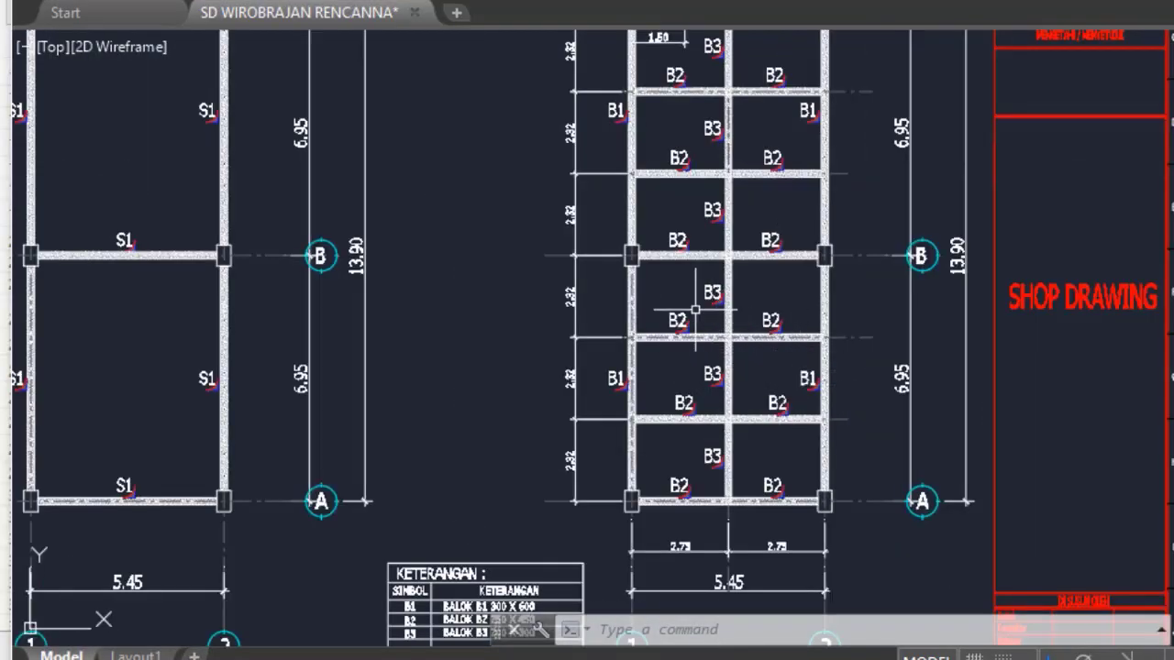
scroll(695, 312, down, 1)
scroll(708, 361, down, 3)
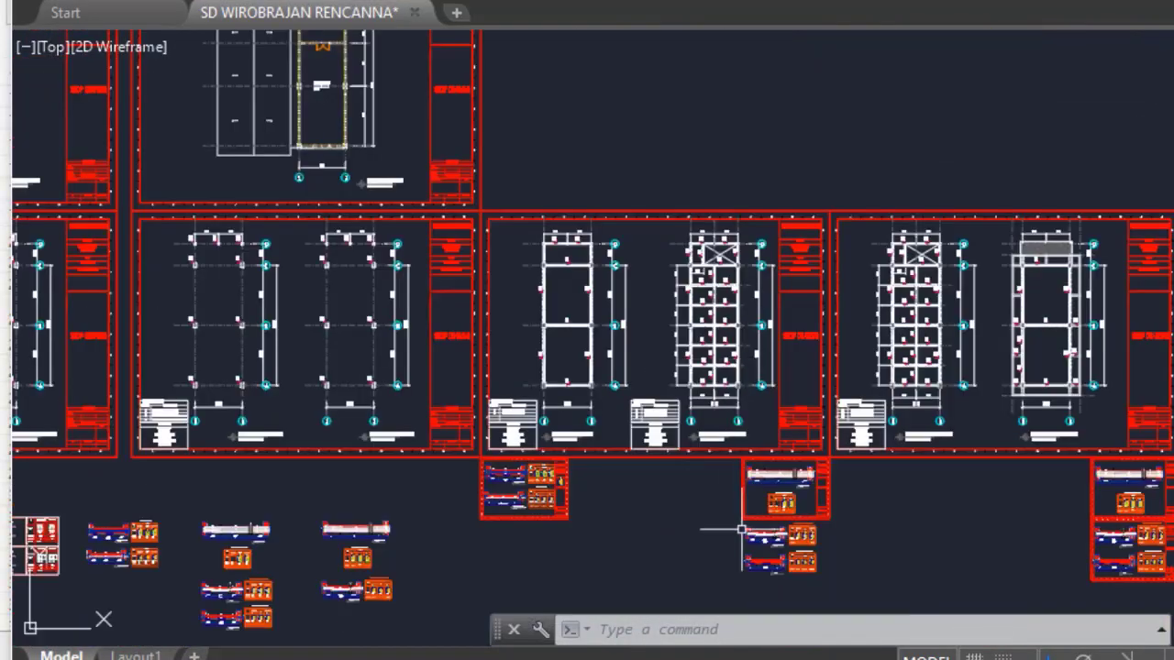
scroll(569, 486, up, 8)
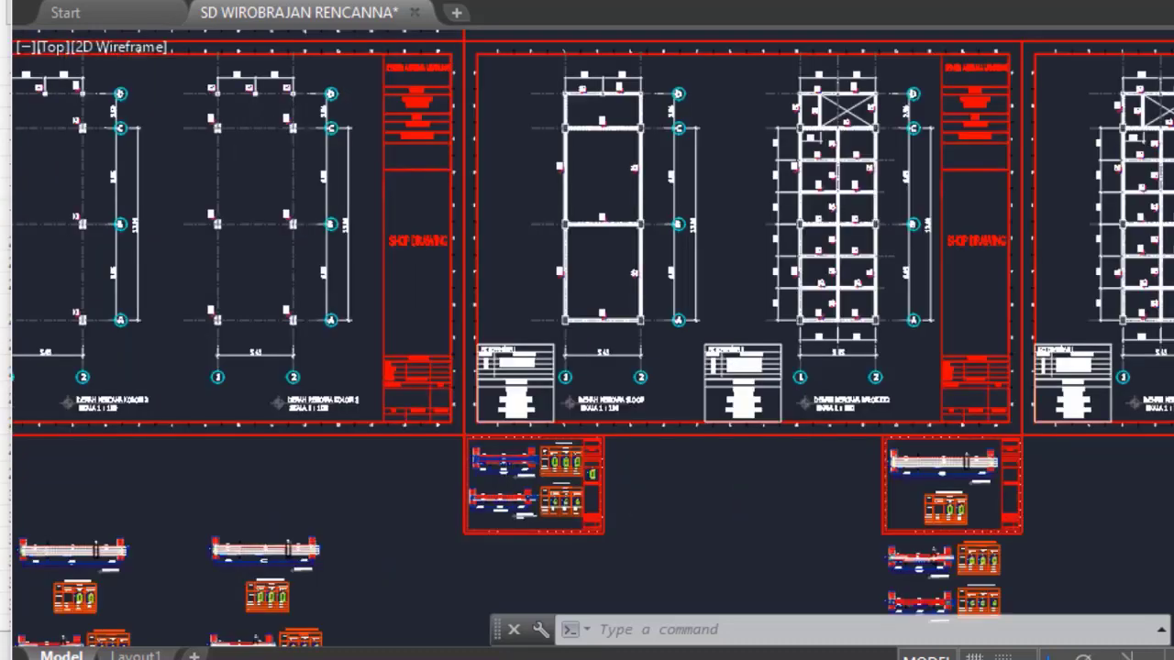
scroll(472, 241, up, 4)
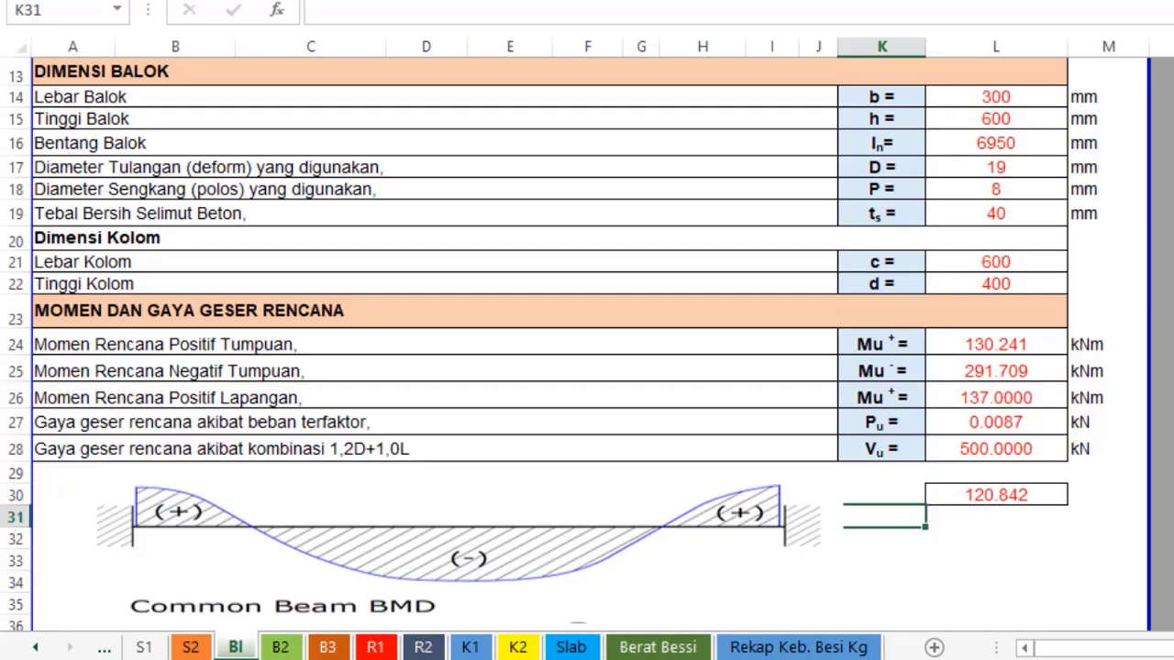
Compare the B1 sheet's negative support reinforcement with the sloof S1 reinforcement detail and section table in the AutoCAD drawing.
scroll(459, 427, down, 4)
scroll(474, 419, down, 7)
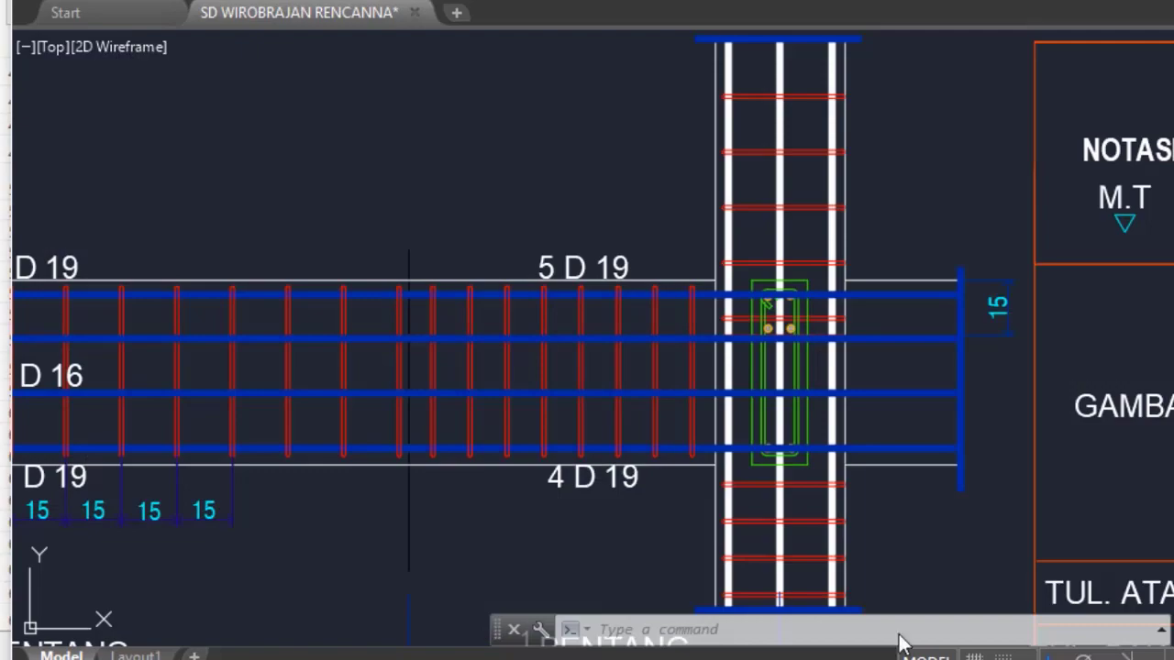
scroll(623, 472, down, 2)
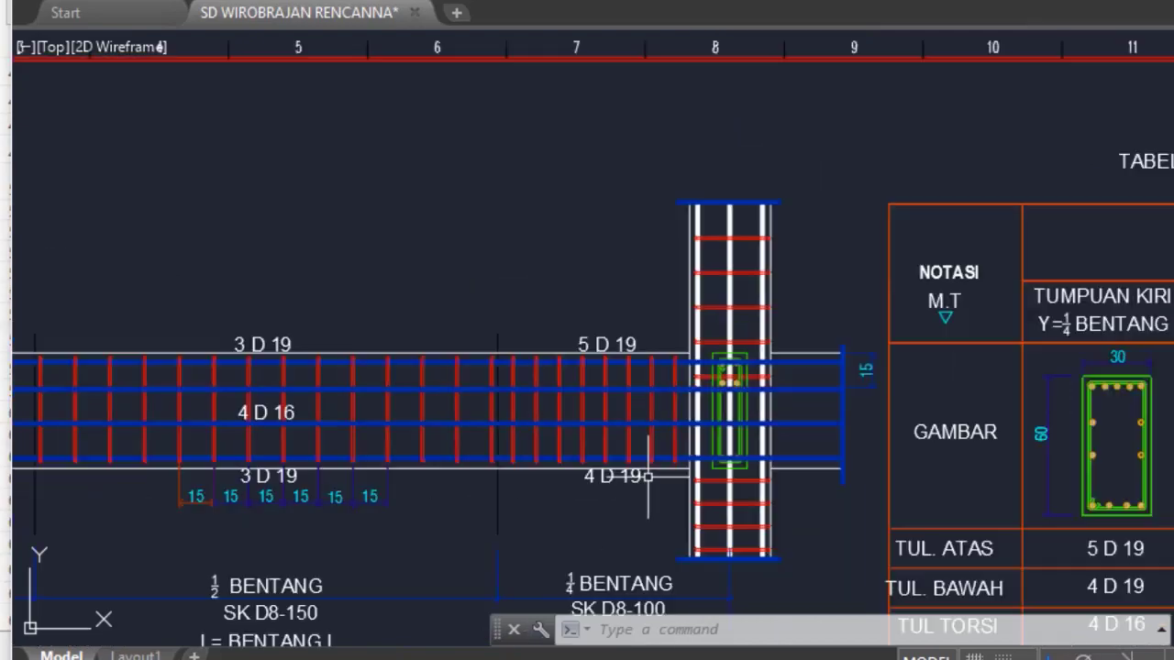
scroll(212, 398, up, 2)
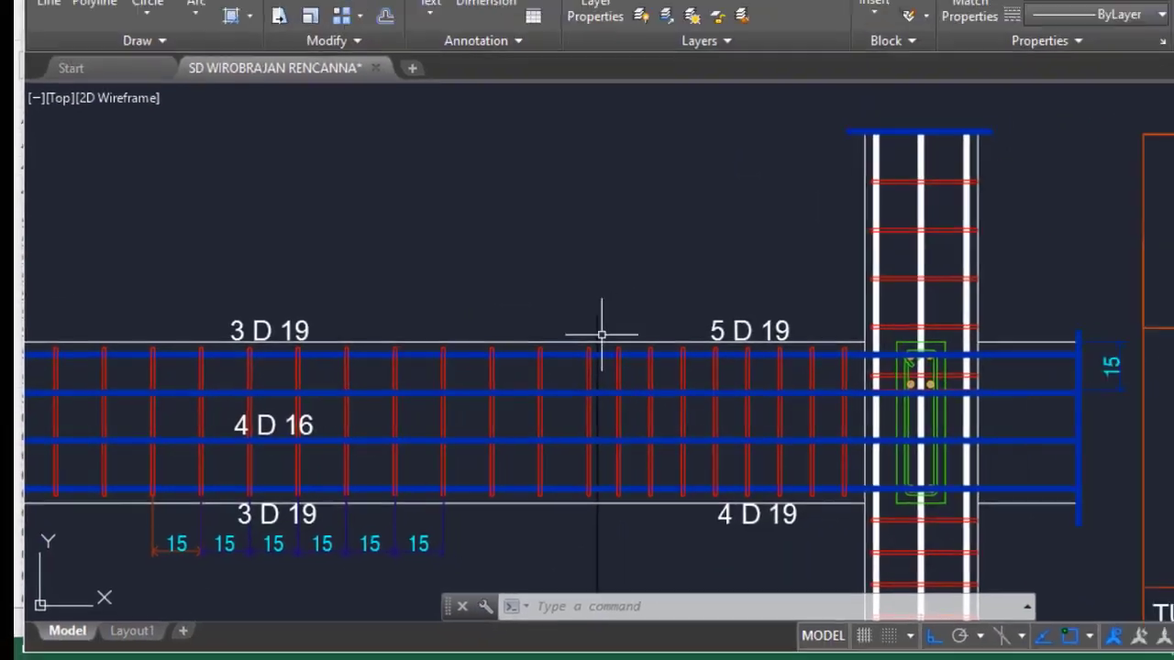
scroll(678, 316, down, 2)
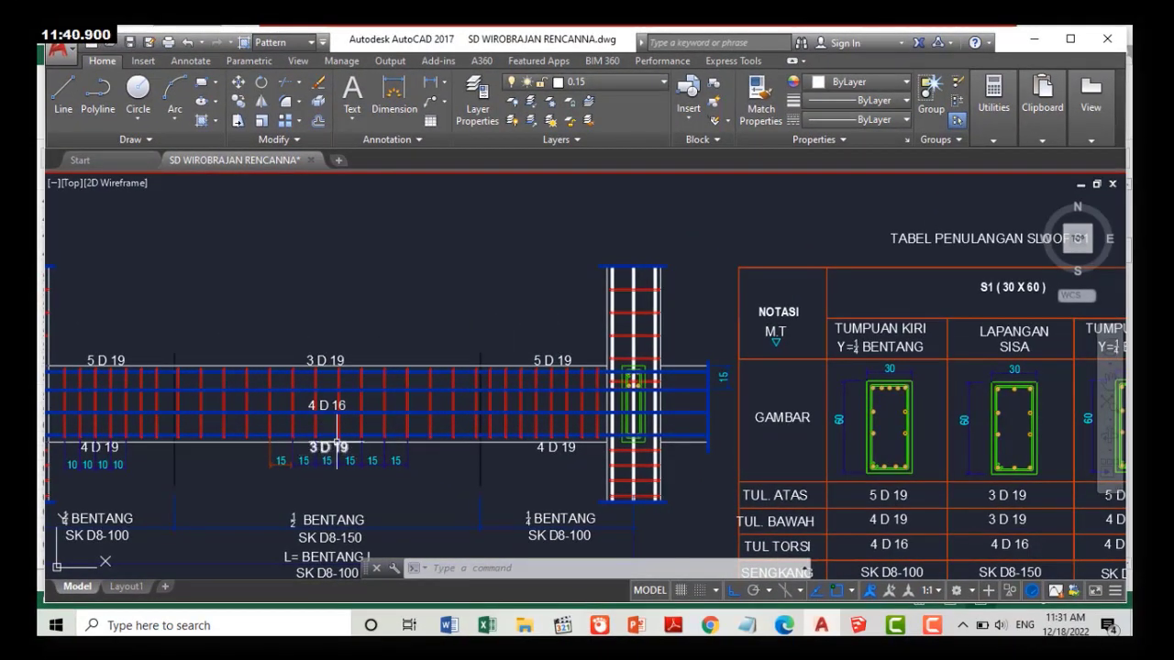
scroll(321, 423, down, 2)
scroll(702, 503, up, 3)
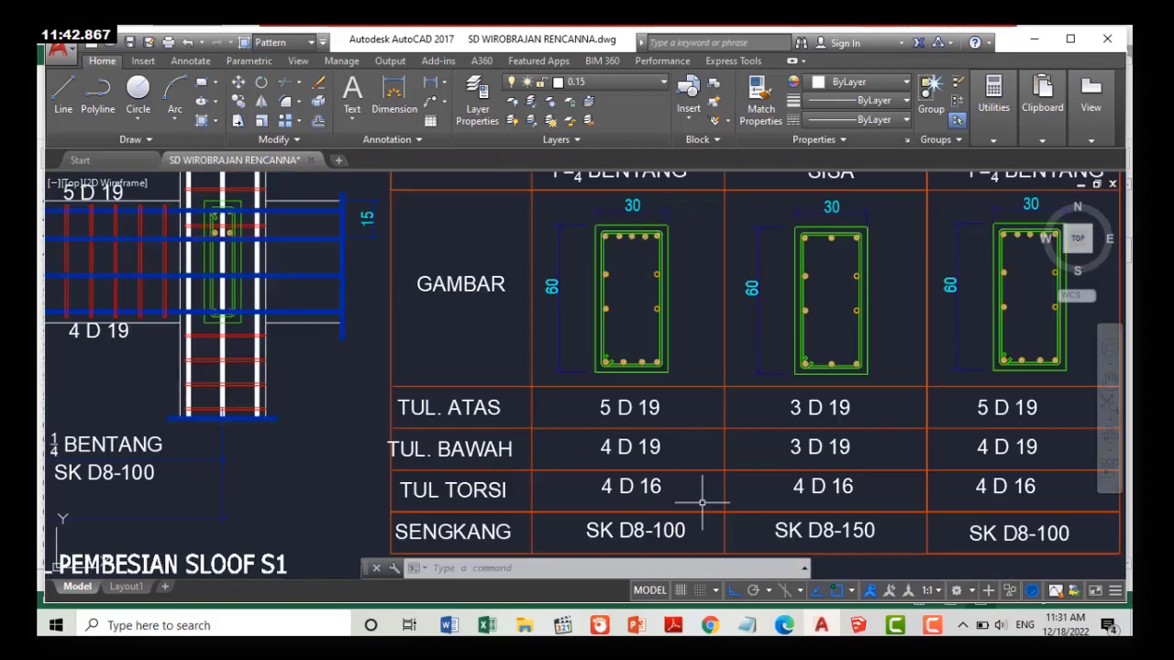
scroll(702, 503, down, 1)
scroll(493, 288, up, 1)
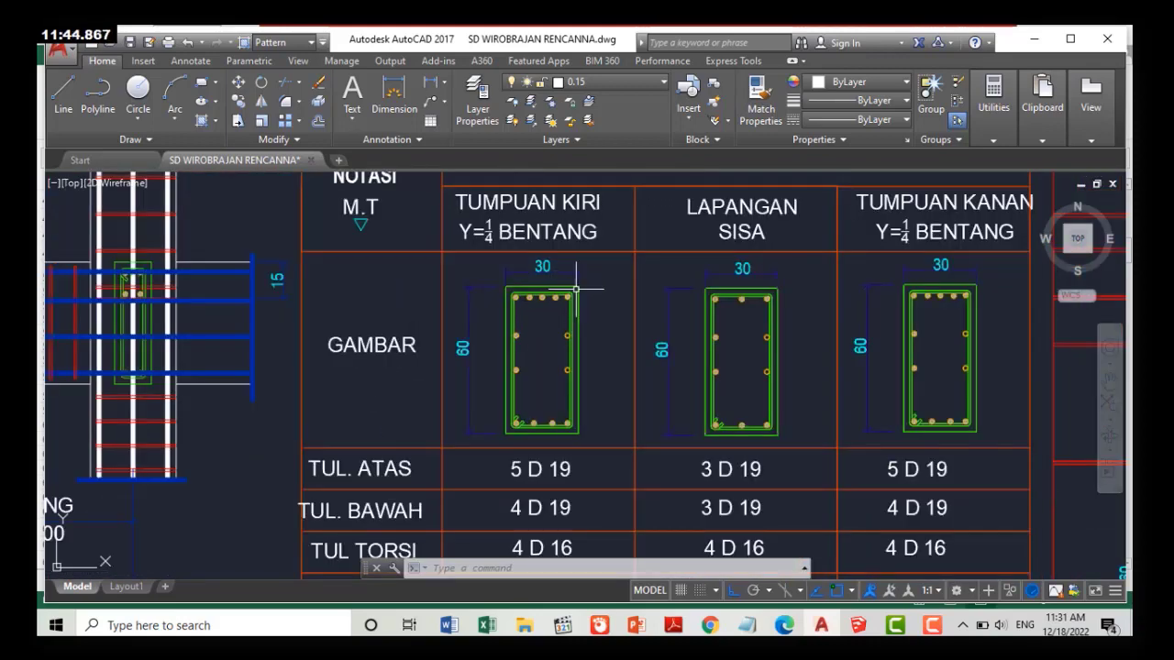
scroll(558, 289, up, 1)
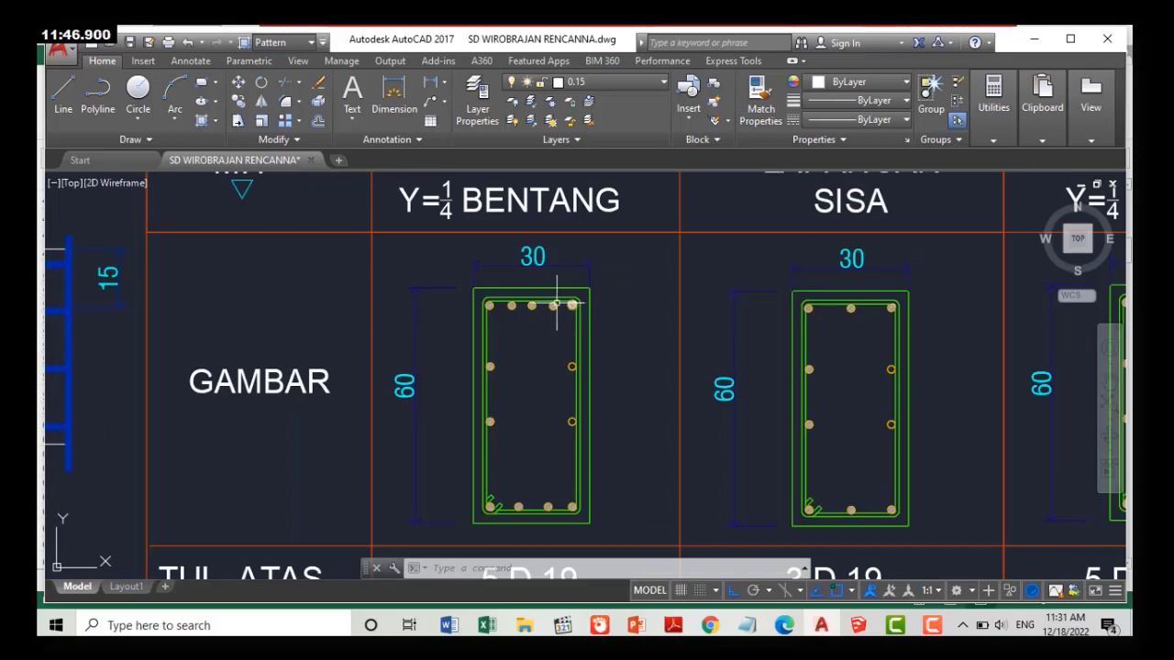
scroll(401, 249, down, 3)
scroll(439, 404, up, 2)
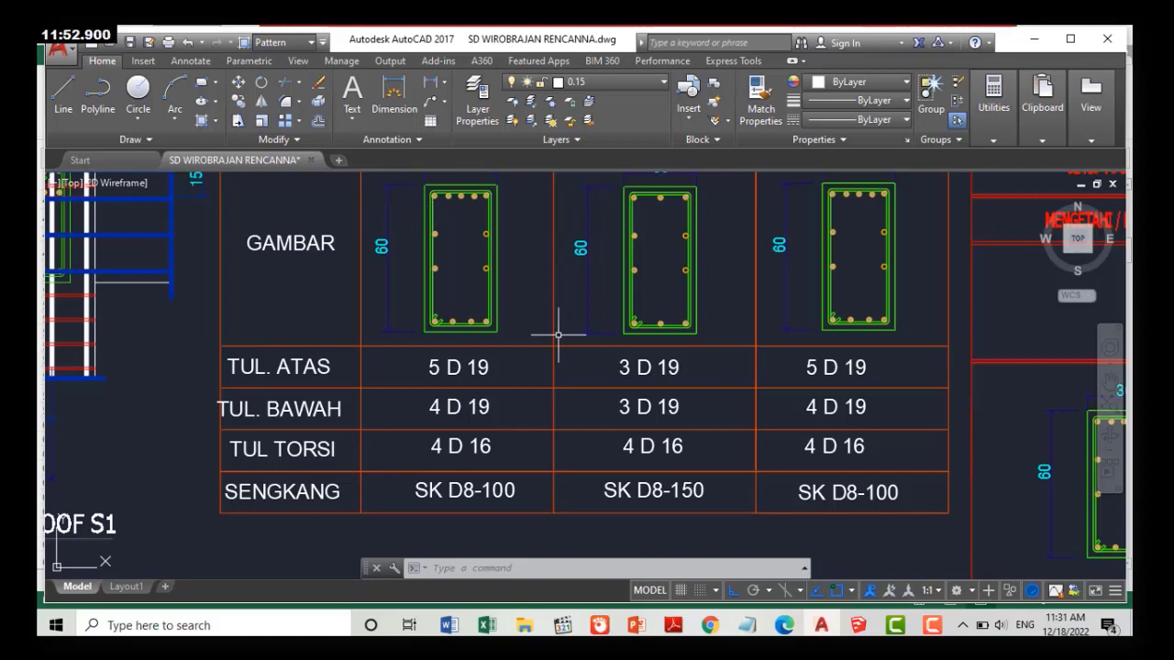
Return to the second-floor beam plan in the drawing and examine the B1, B2 and B3 layout near grid A.
scroll(558, 335, down, 5)
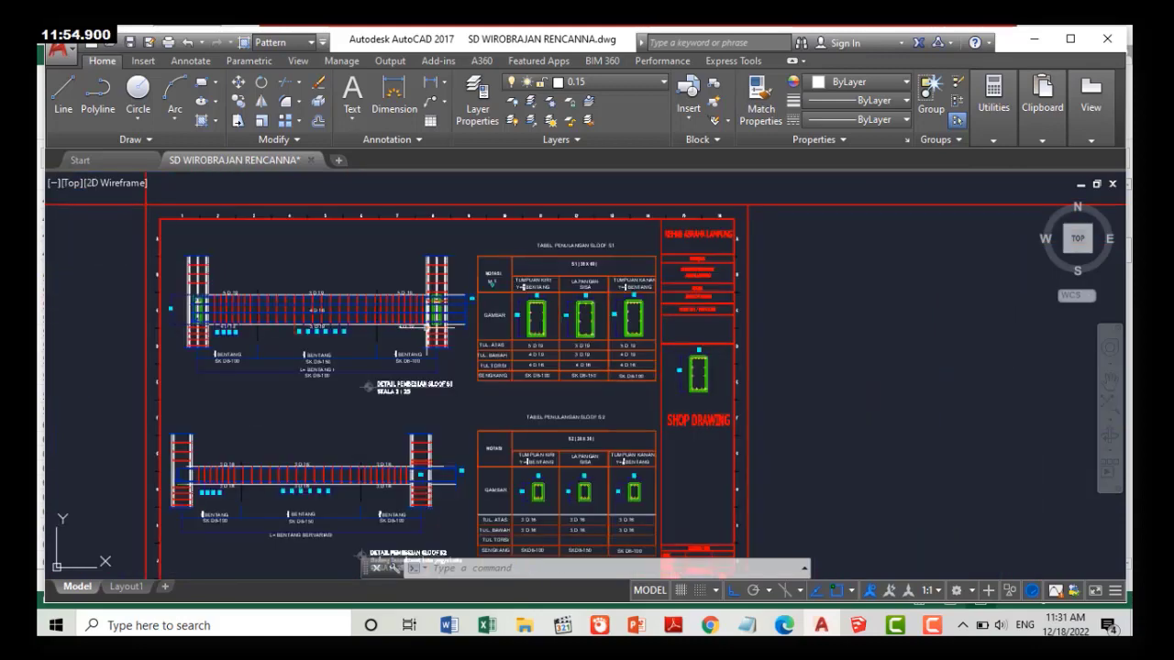
scroll(541, 367, down, 5)
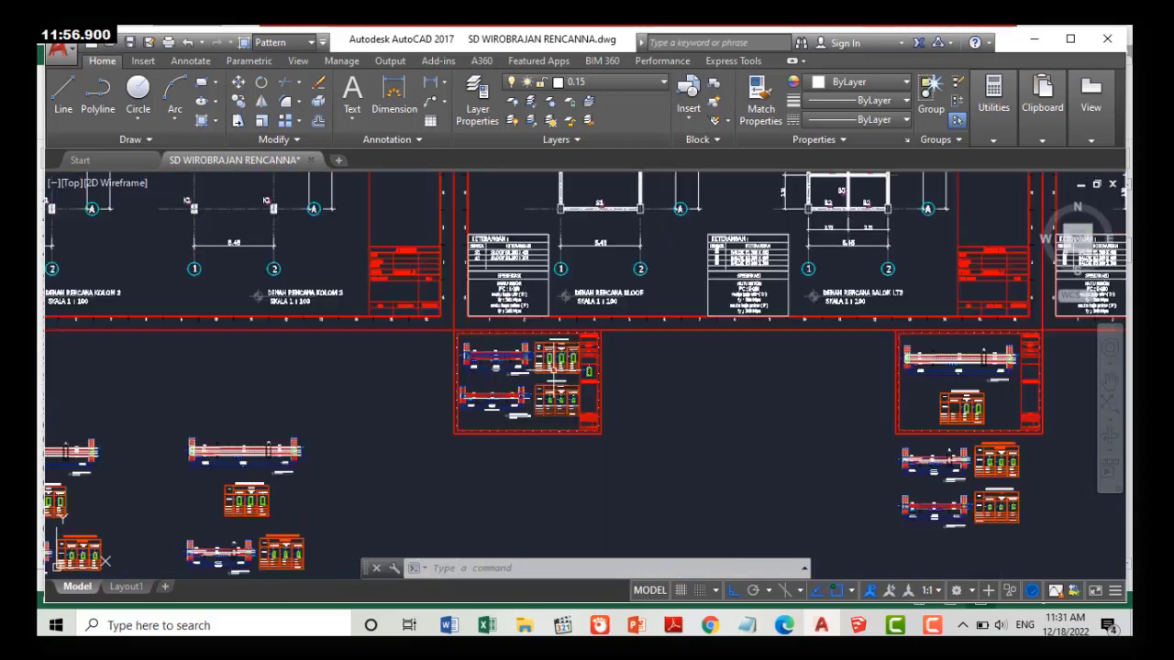
scroll(554, 376, down, 5)
scroll(656, 307, up, 3)
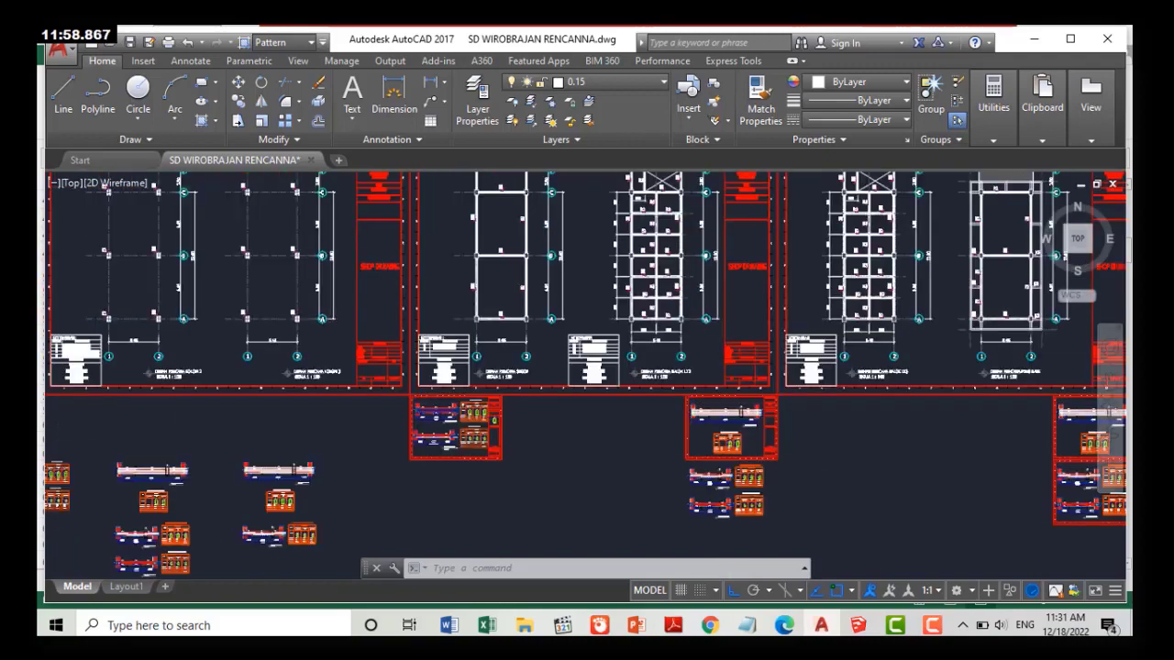
scroll(656, 312, up, 5)
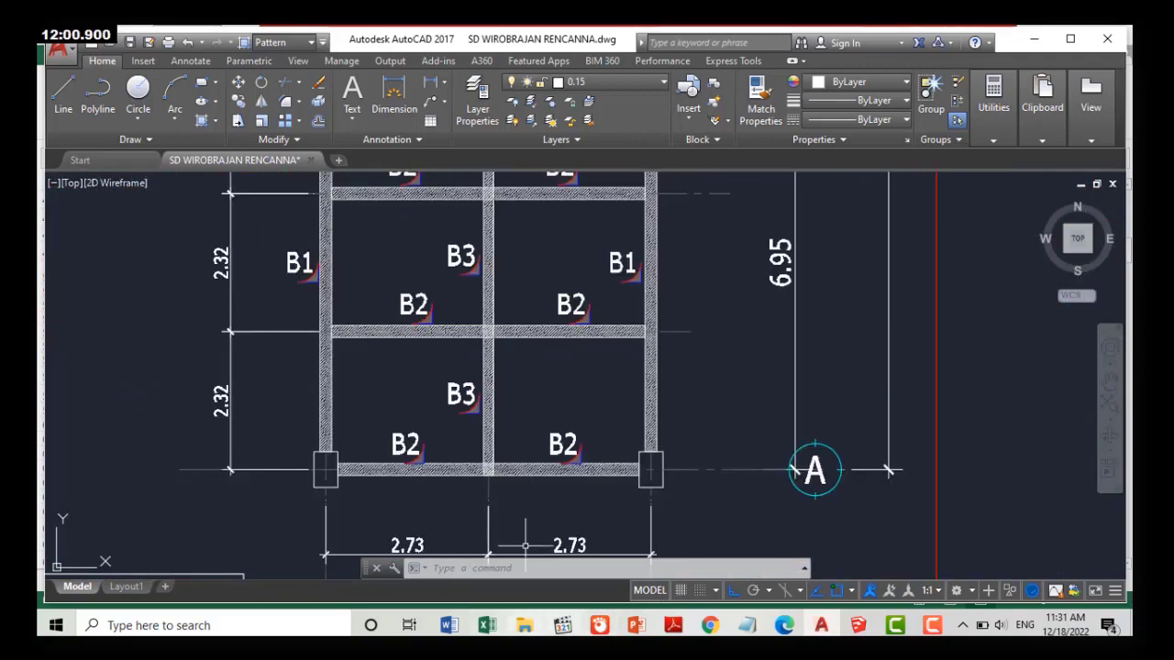
Switch to Excel and review the B1 minimum dimension checks and the B2 sheet's beam dimension and design force data.
click(487, 624)
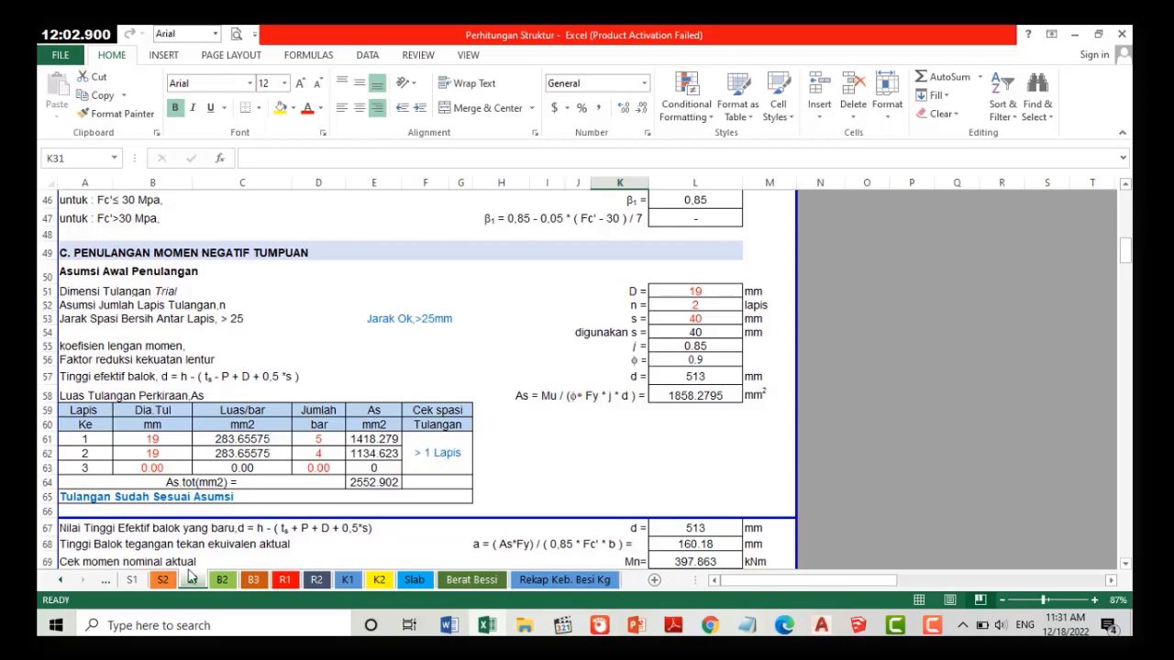
scroll(353, 441, down, 1)
scroll(353, 441, up, 9)
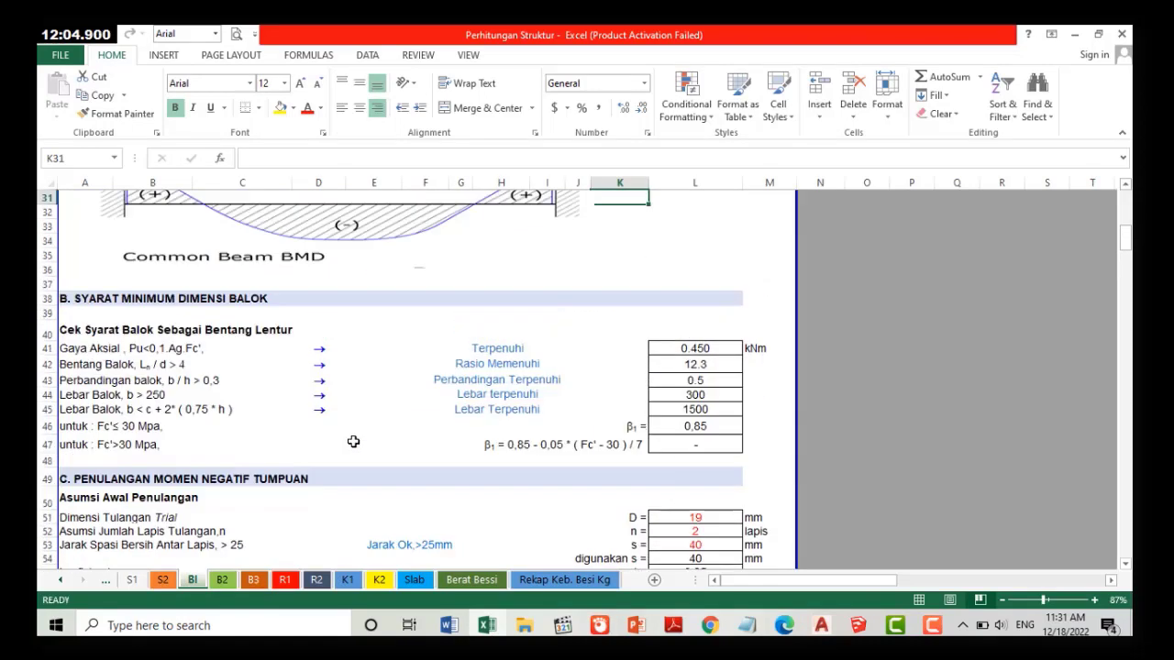
click(222, 580)
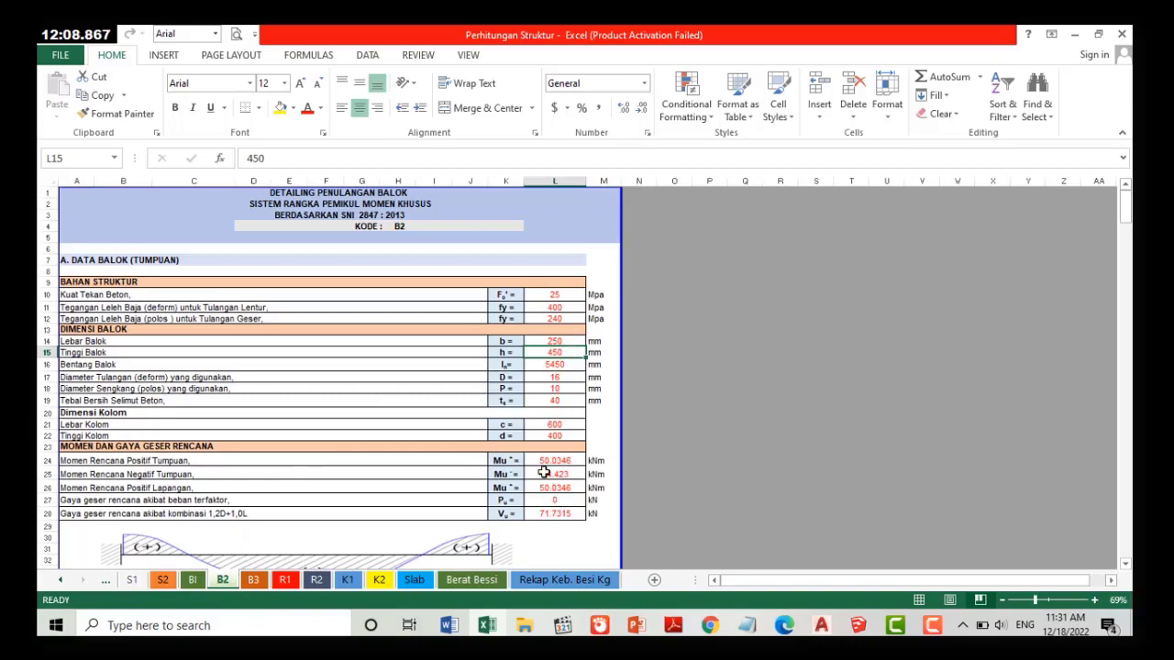
scroll(547, 375, down, 9)
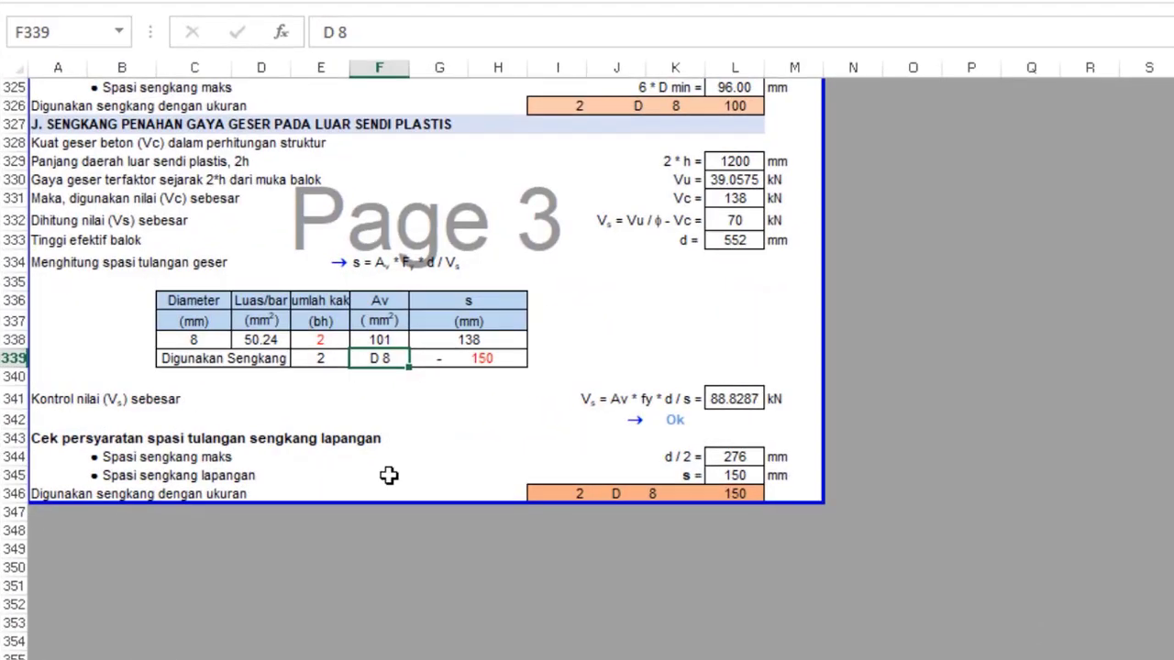
Review the S1 sheet's probable moment capacities and beam data, and the R1 sheet's dimensions and design forces.
scroll(498, 456, up, 20)
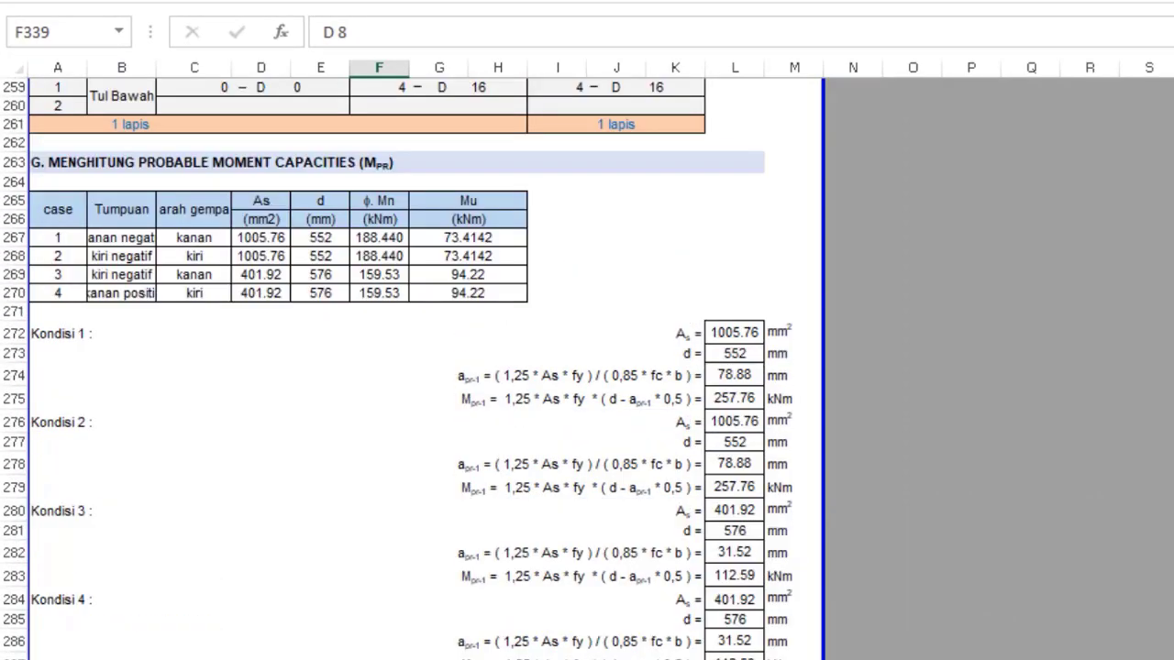
scroll(462, 435, up, 20)
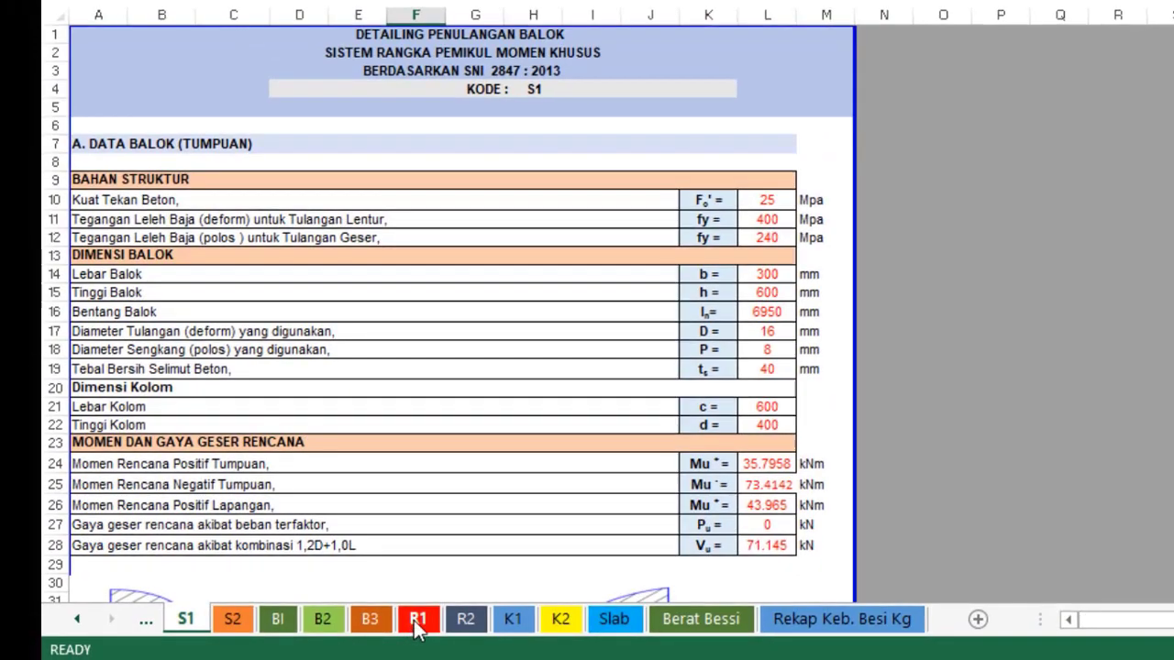
click(417, 620)
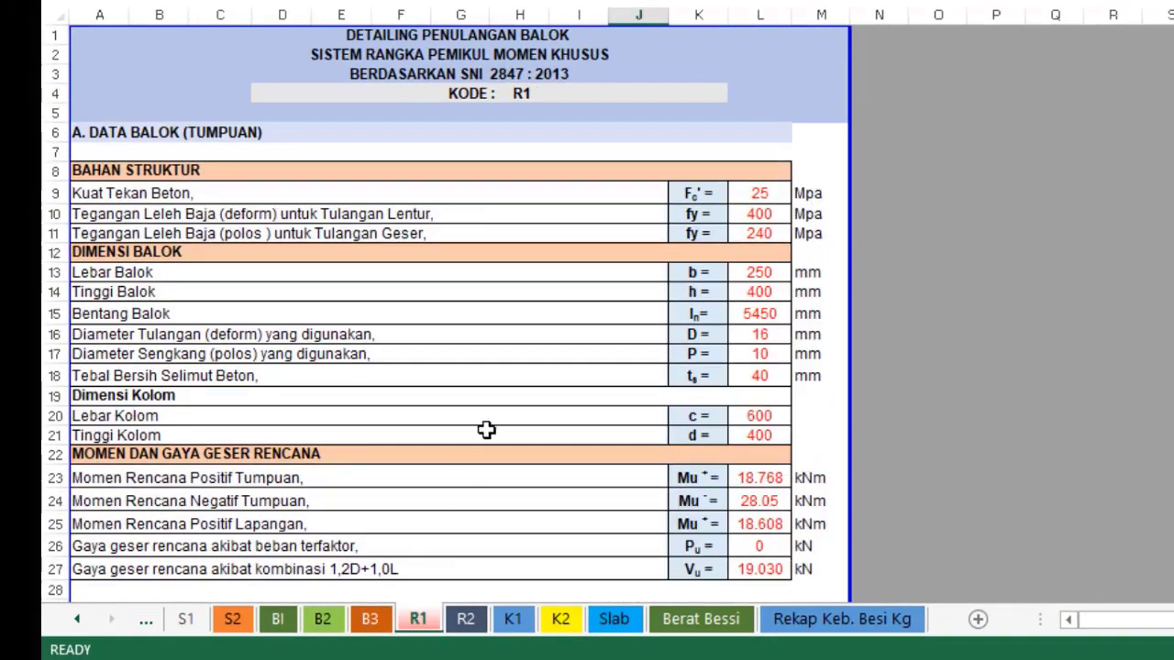
scroll(638, 412, down, 3)
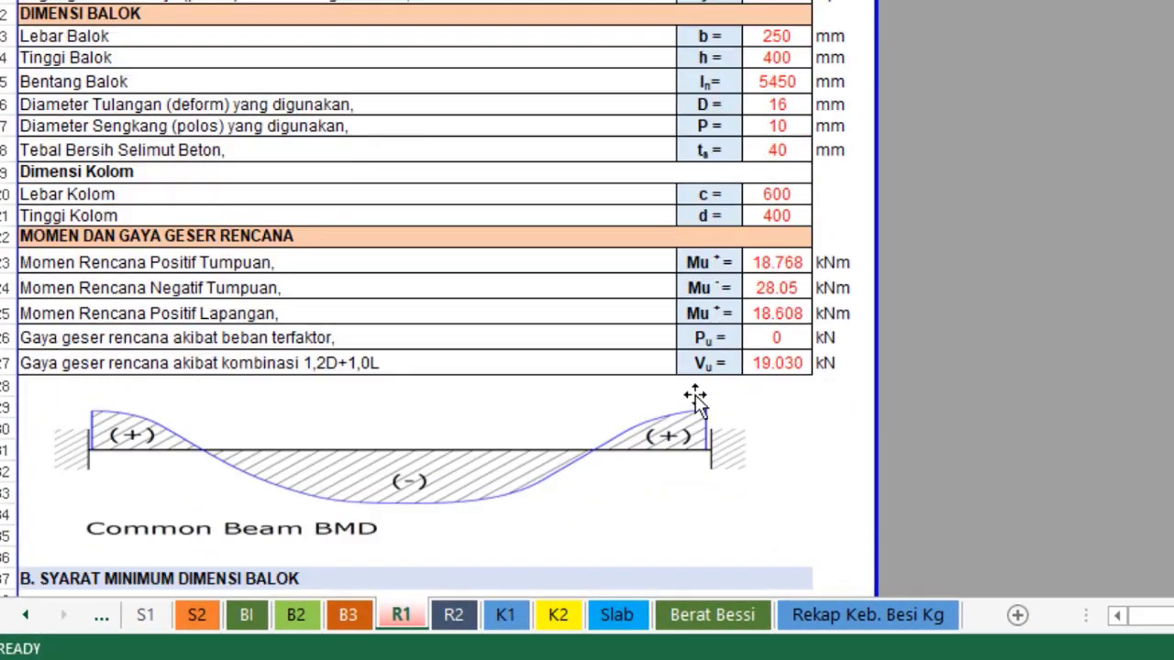
scroll(804, 322, up, 2)
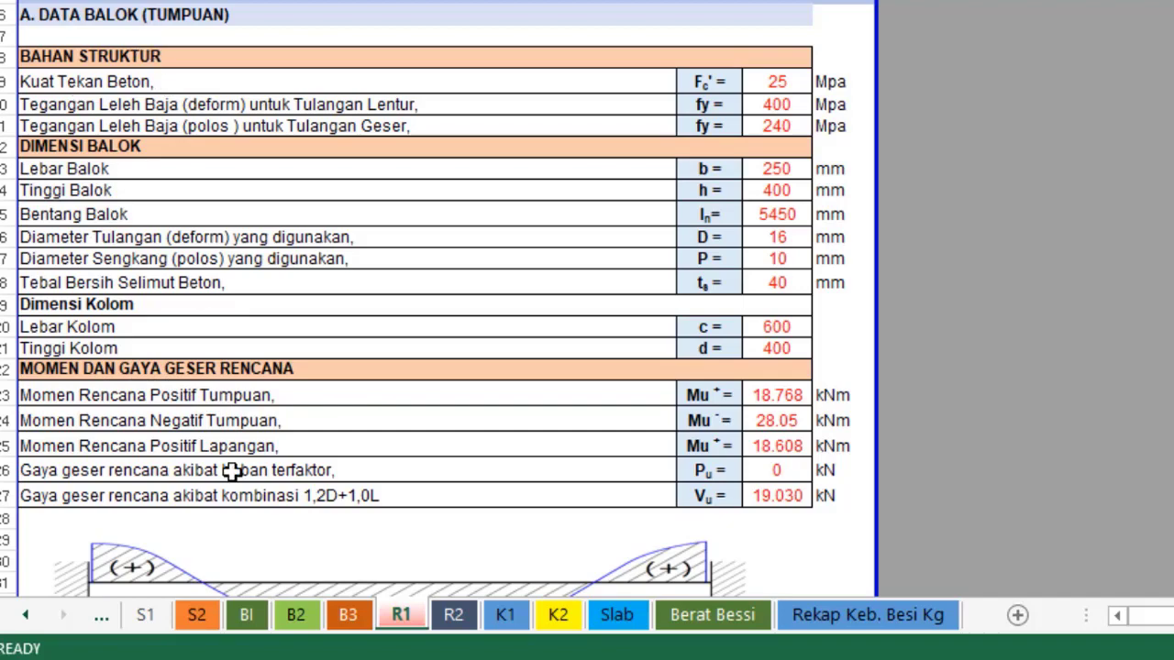
Examine the K1 sheet's column dimensions, design moments and forces, and minimum dimension checks.
click(523, 620)
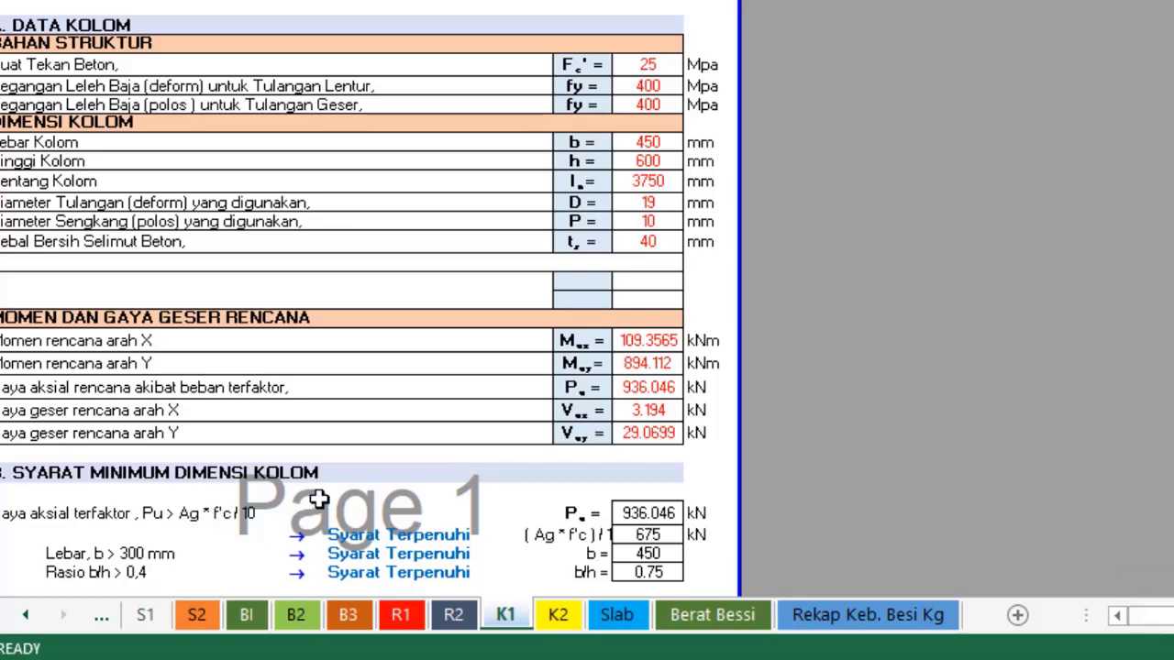
scroll(378, 475, down, 1)
scroll(367, 420, up, 2)
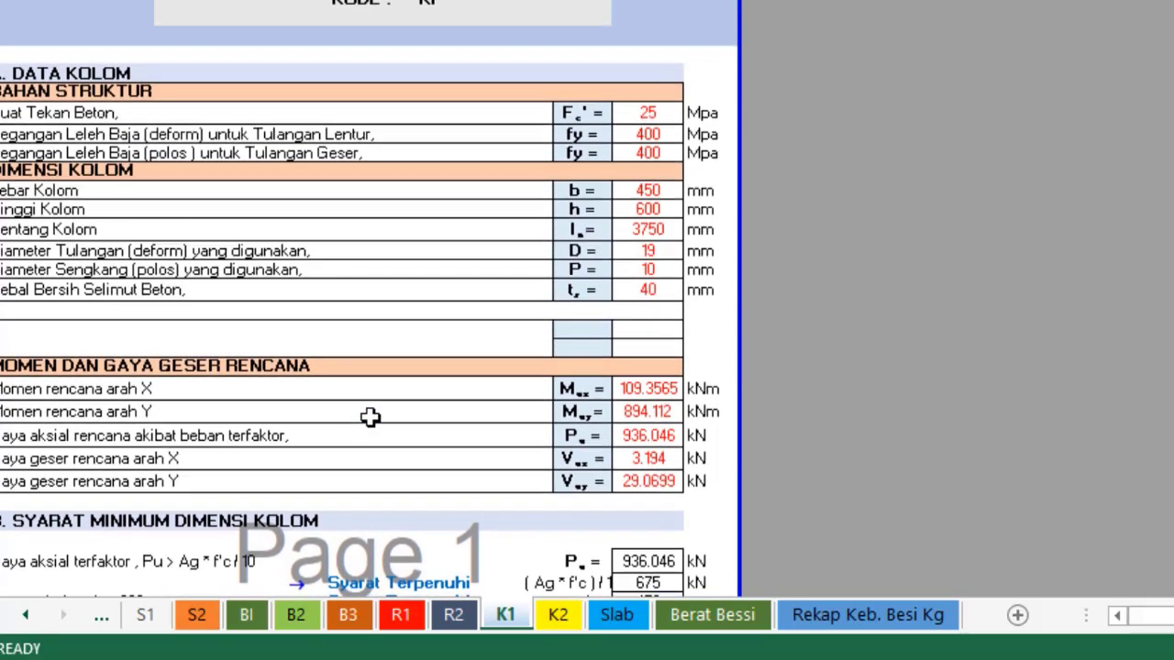
scroll(392, 408, down, 4)
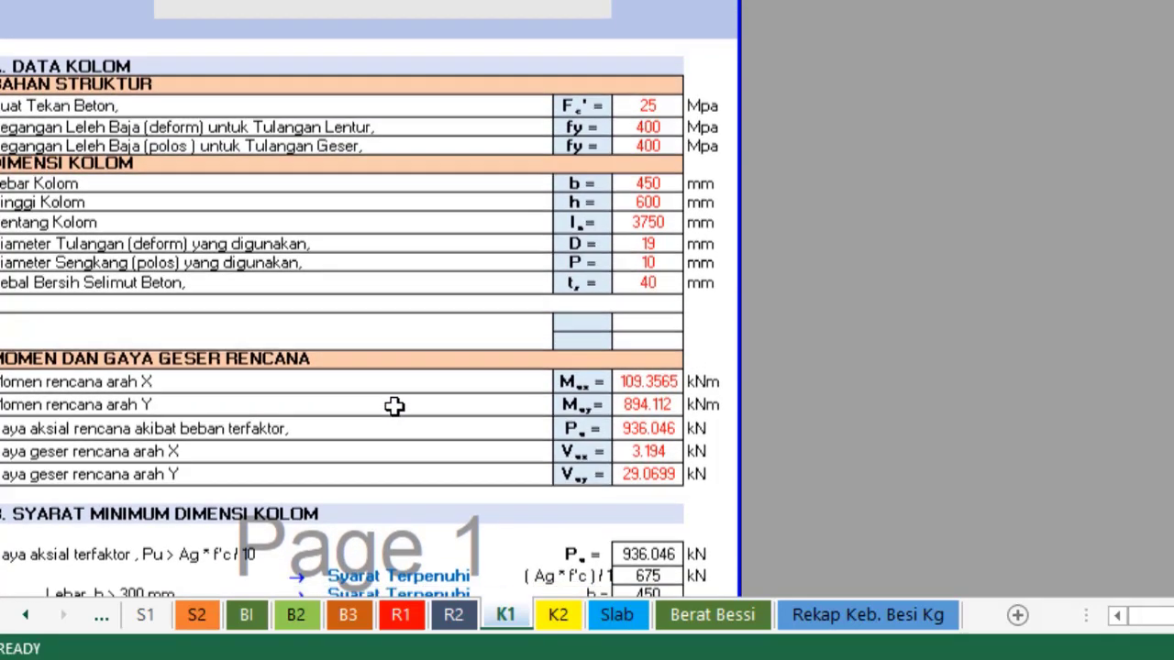
scroll(392, 408, up, 2)
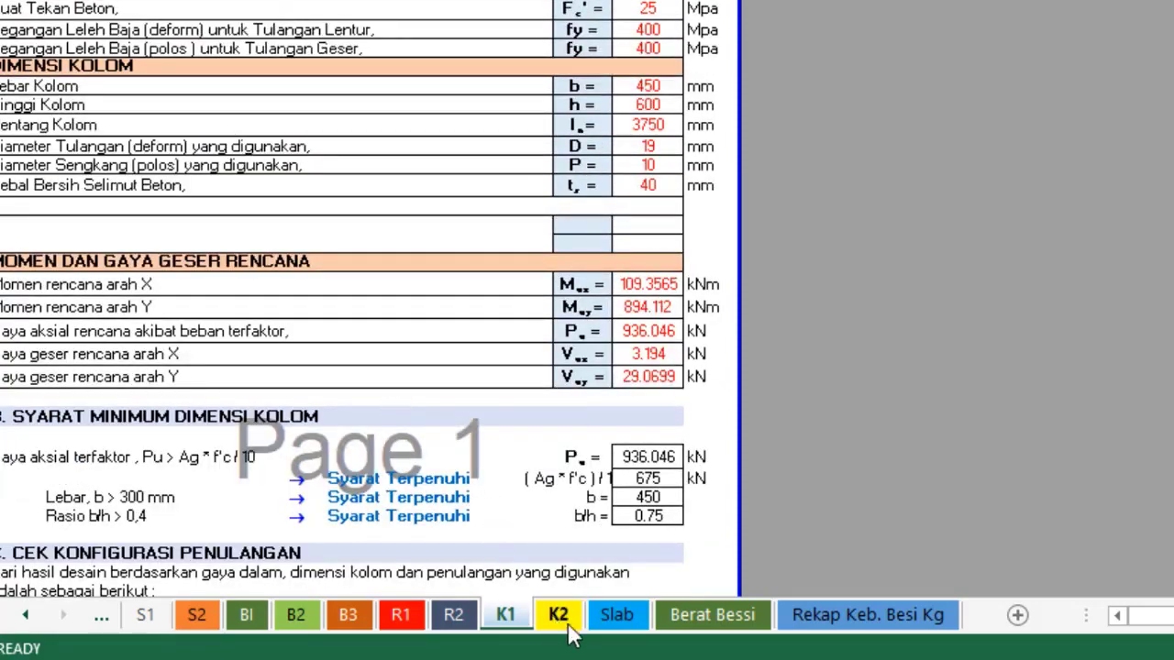
Open the Slab sheet and inspect the slab data, selecting the Clx moment coefficient.
click(621, 616)
scroll(388, 416, up, 20)
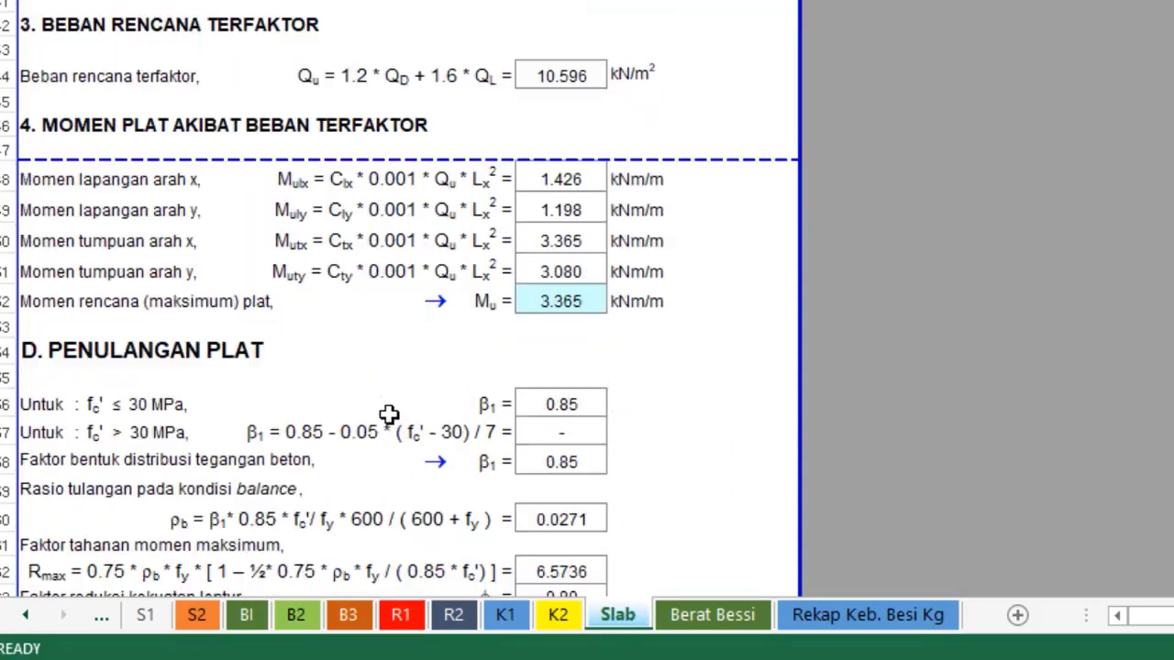
click(570, 368)
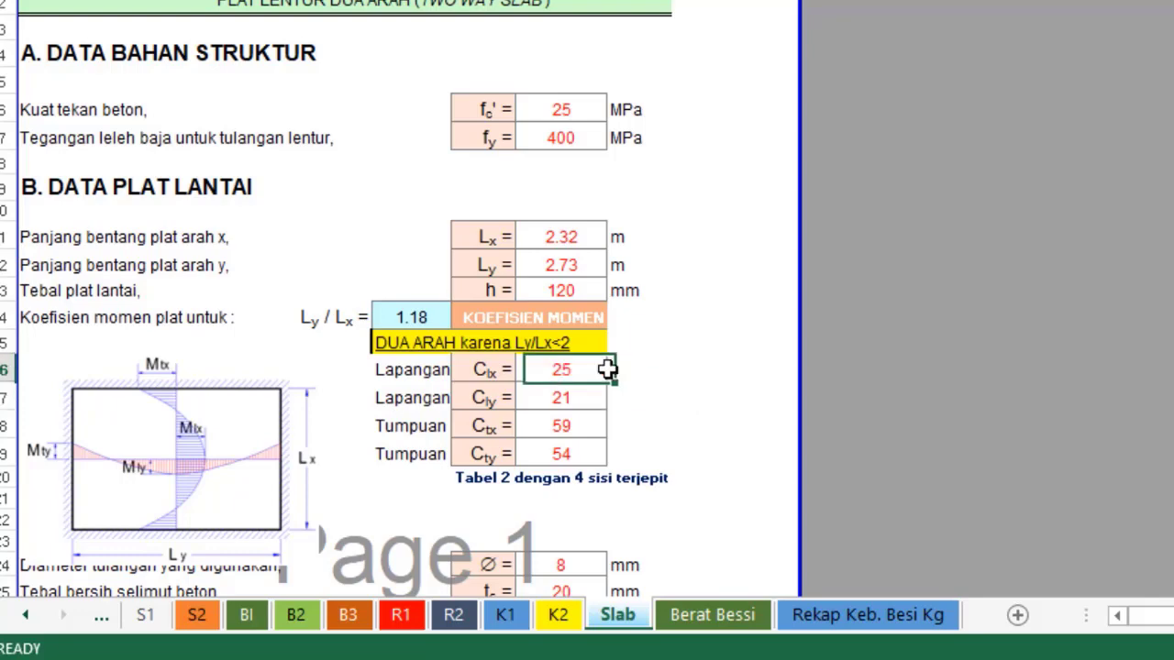
Inspect the slab's field and support moment coefficients Clx, Cly and Ctx on the Slab sheet.
click(579, 400)
click(560, 426)
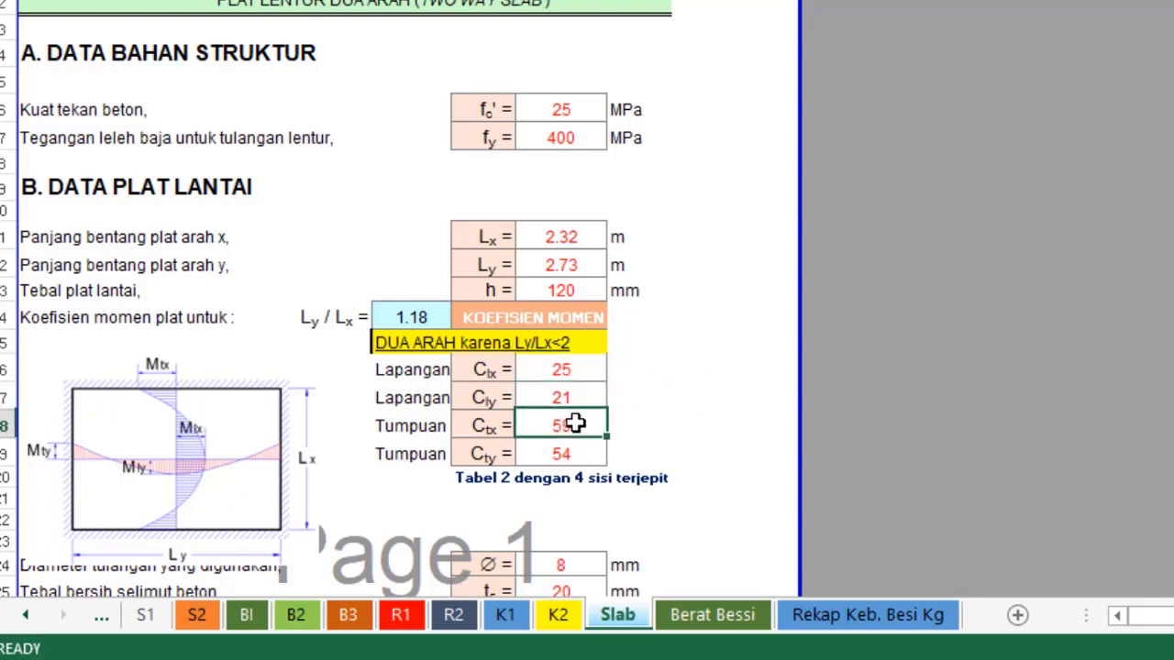
click(541, 373)
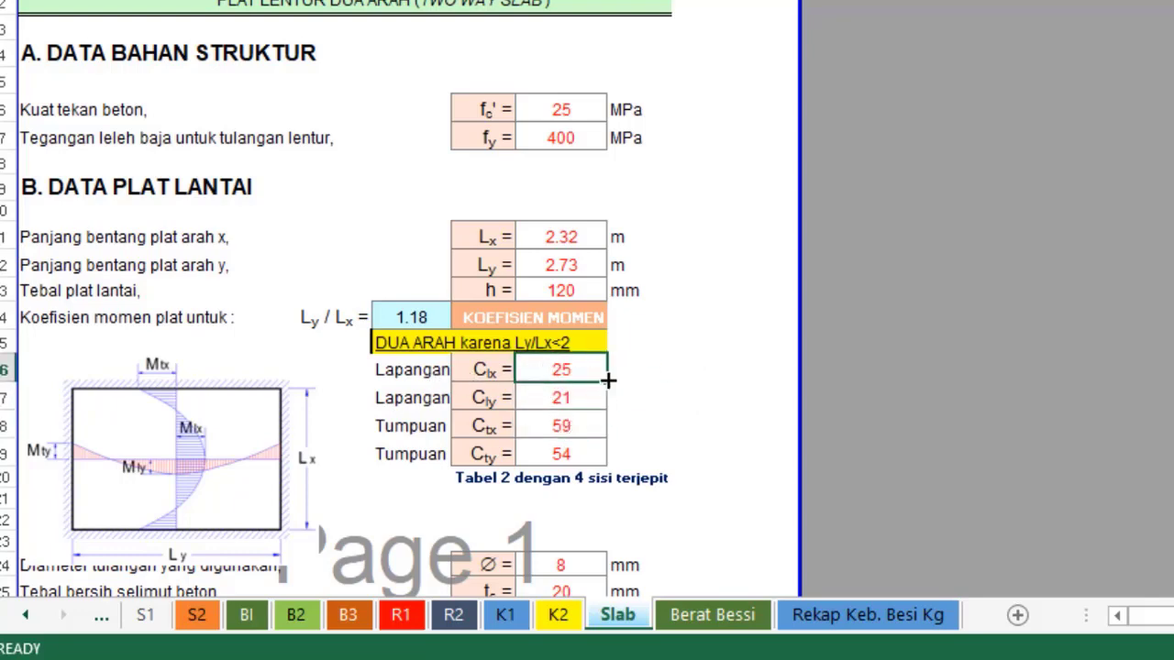
click(562, 426)
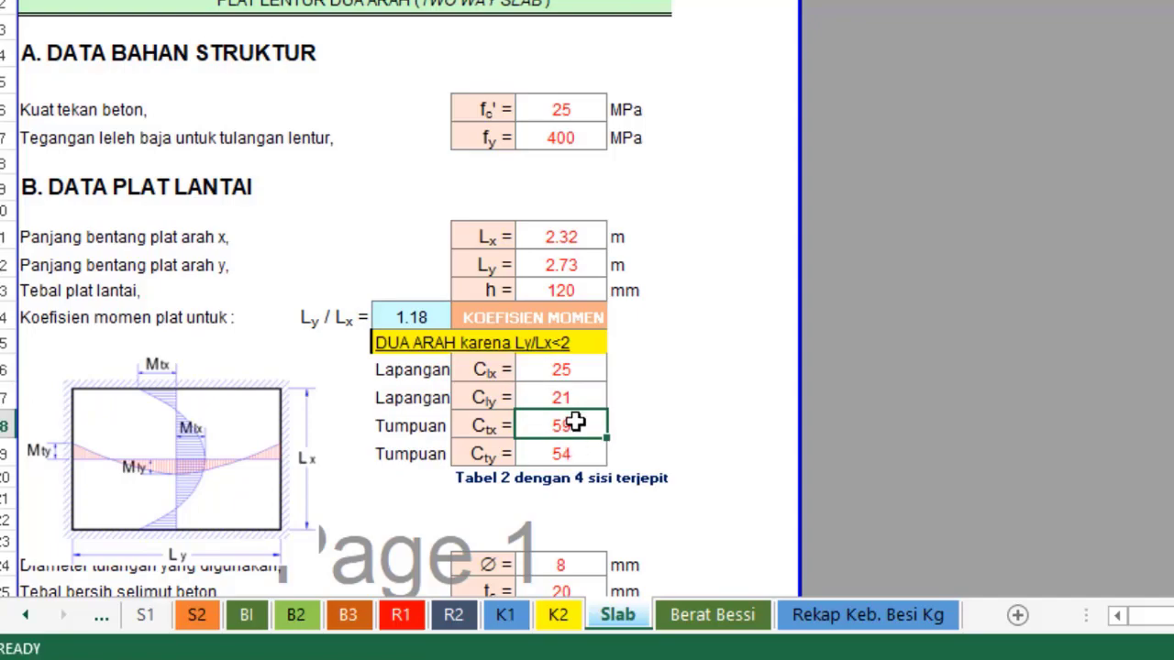
Examine the Slab sheet's dead and live floor loads and its deflection control through to the final safety check.
scroll(491, 470, down, 5)
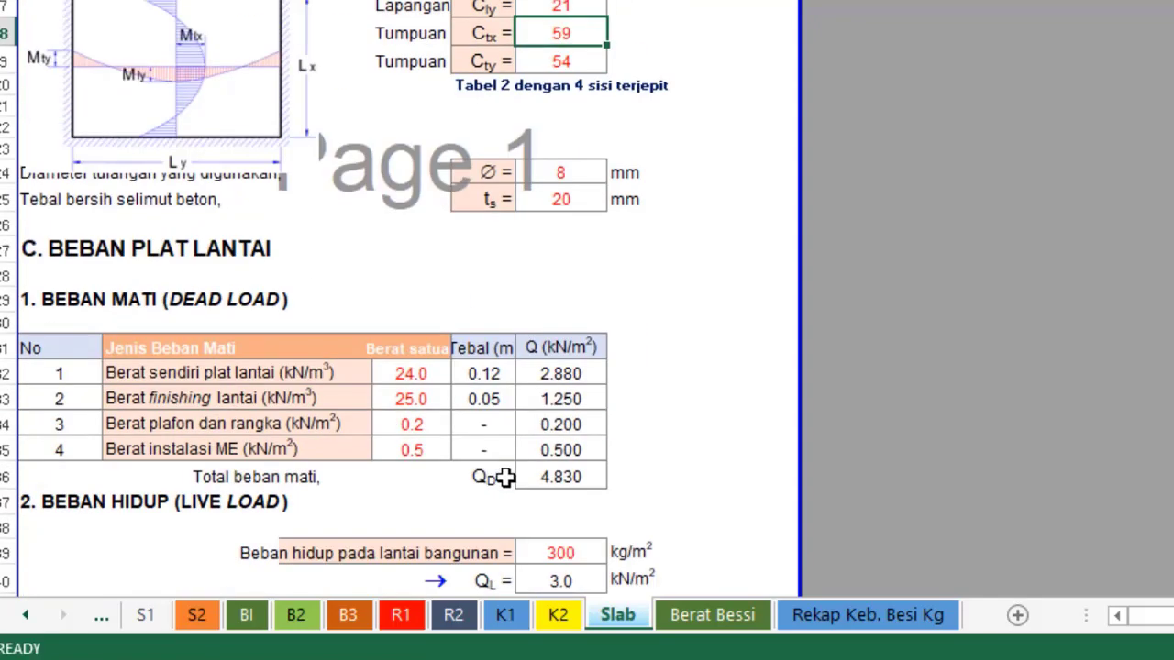
scroll(505, 477, down, 20)
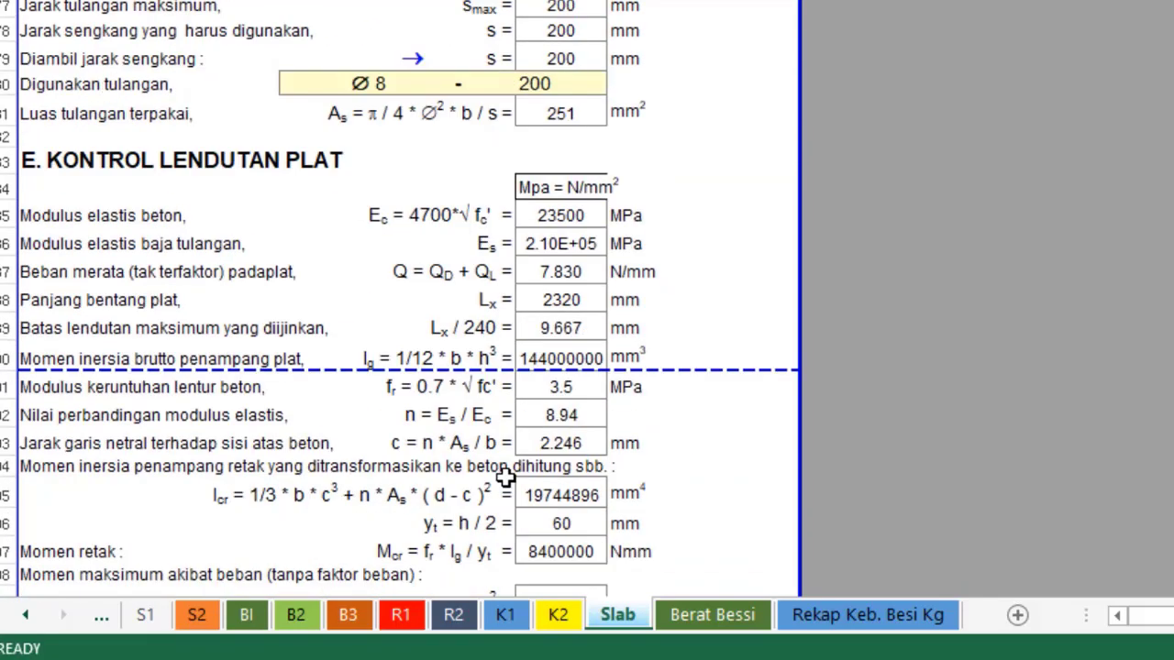
scroll(505, 477, down, 5)
scroll(505, 477, up, 5)
scroll(505, 476, down, 5)
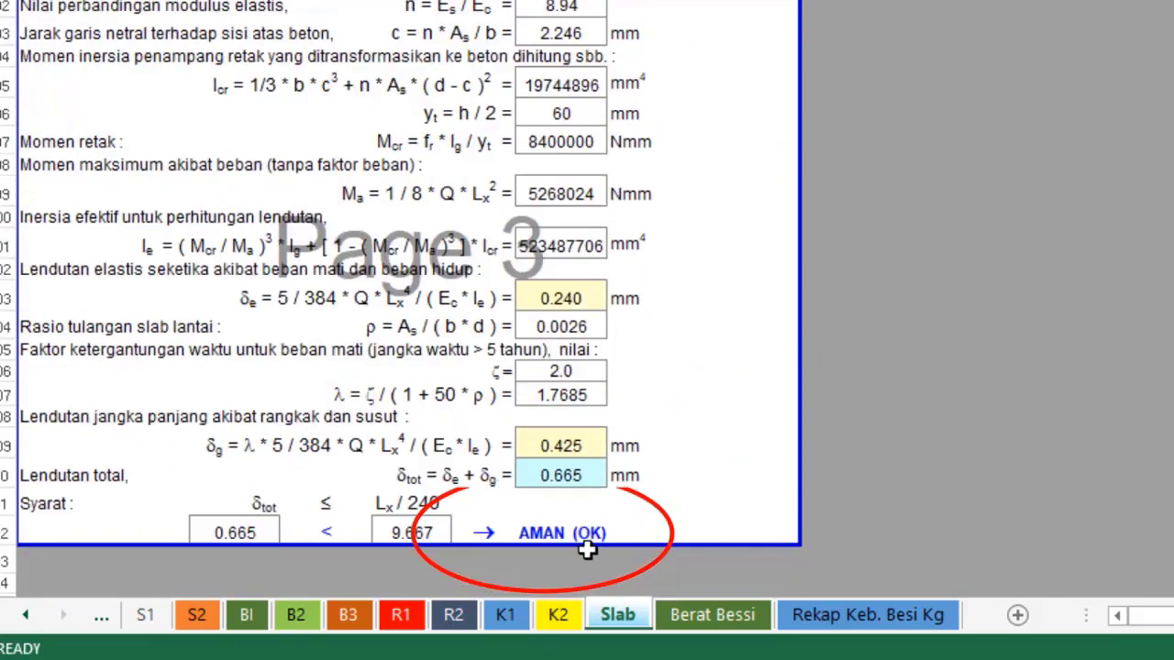
Look back over the slab reinforcement and slab data sections, and return to the B1 sheet's material and beam dimension data.
scroll(642, 537, up, 3)
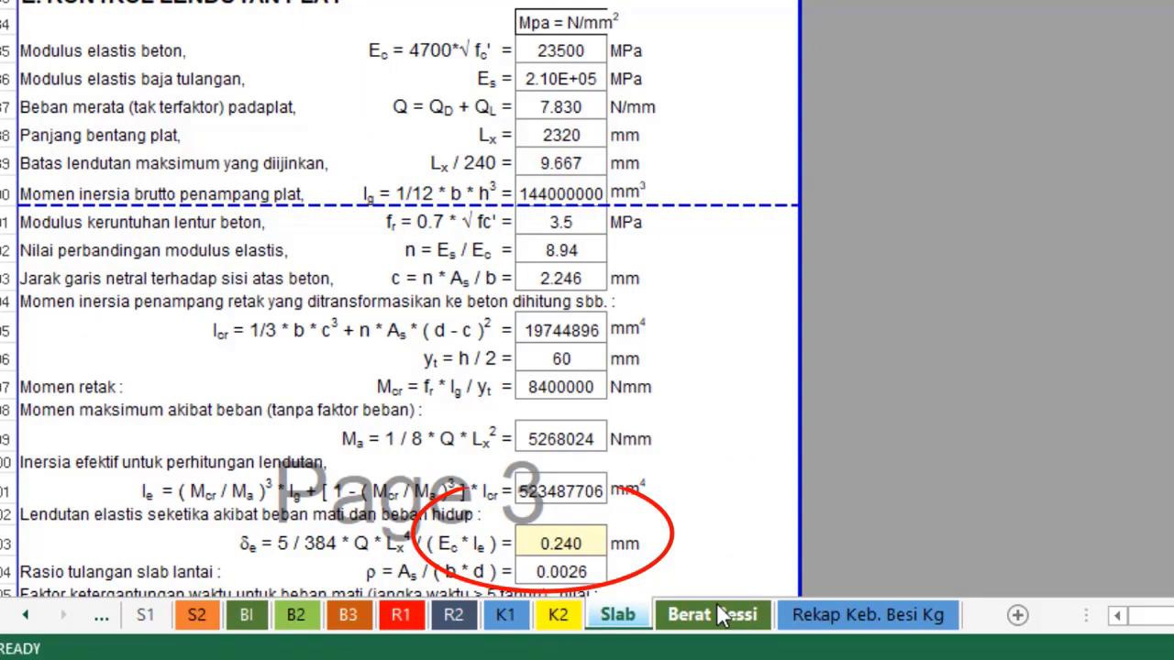
scroll(684, 467, up, 11)
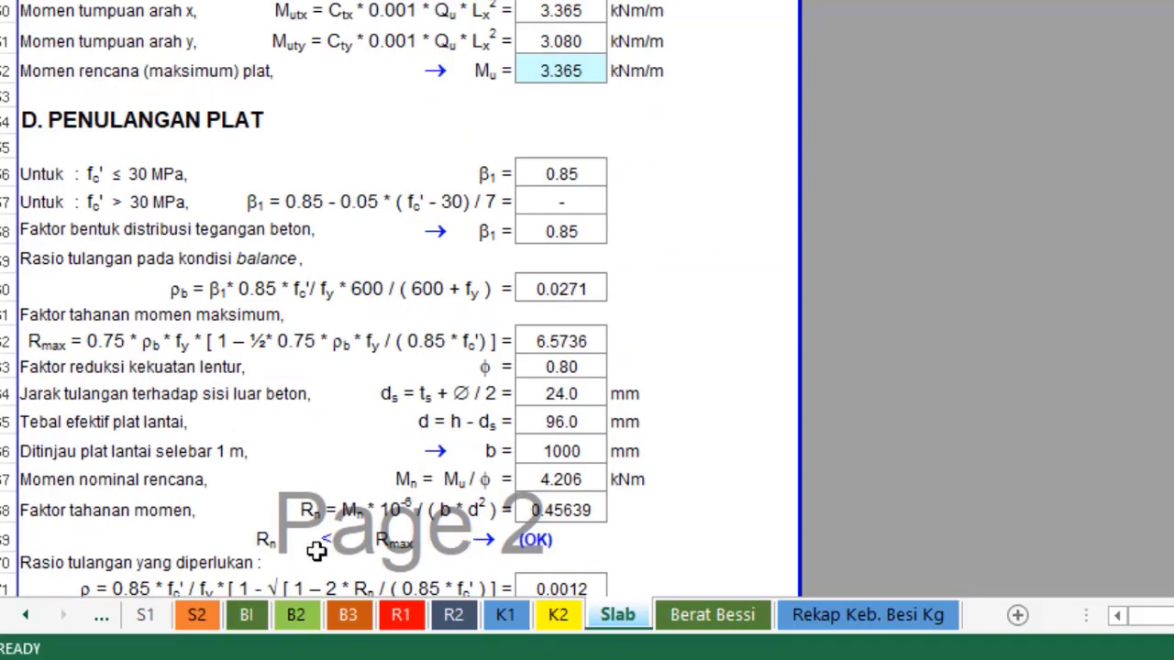
scroll(320, 550, up, 5)
scroll(325, 506, up, 11)
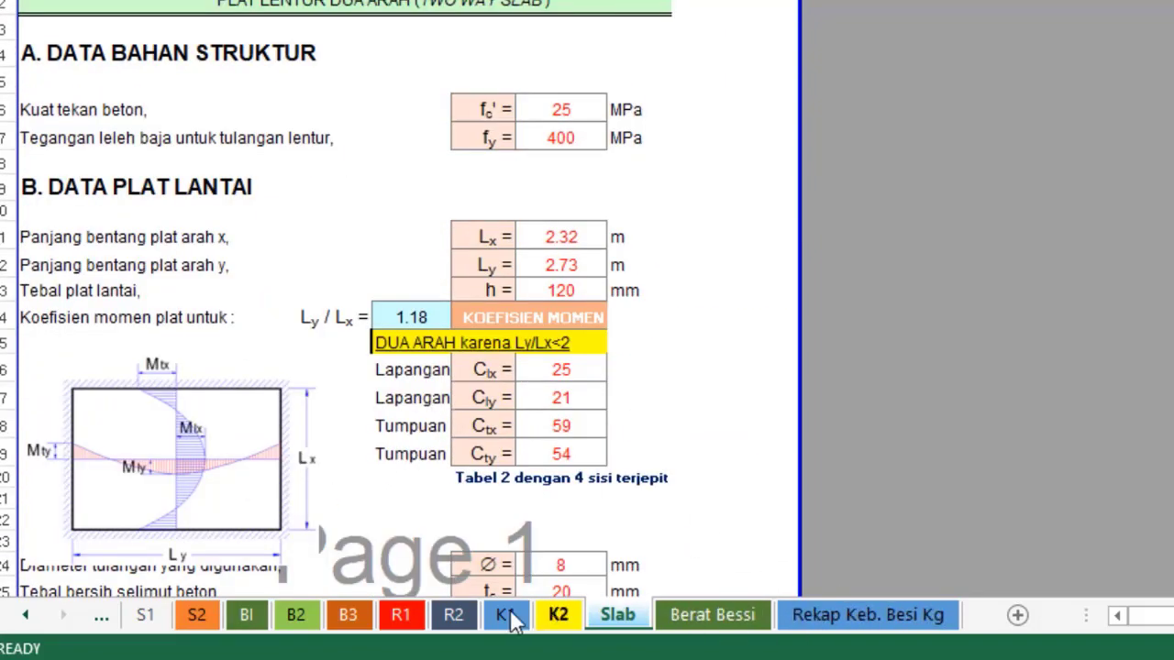
click(256, 621)
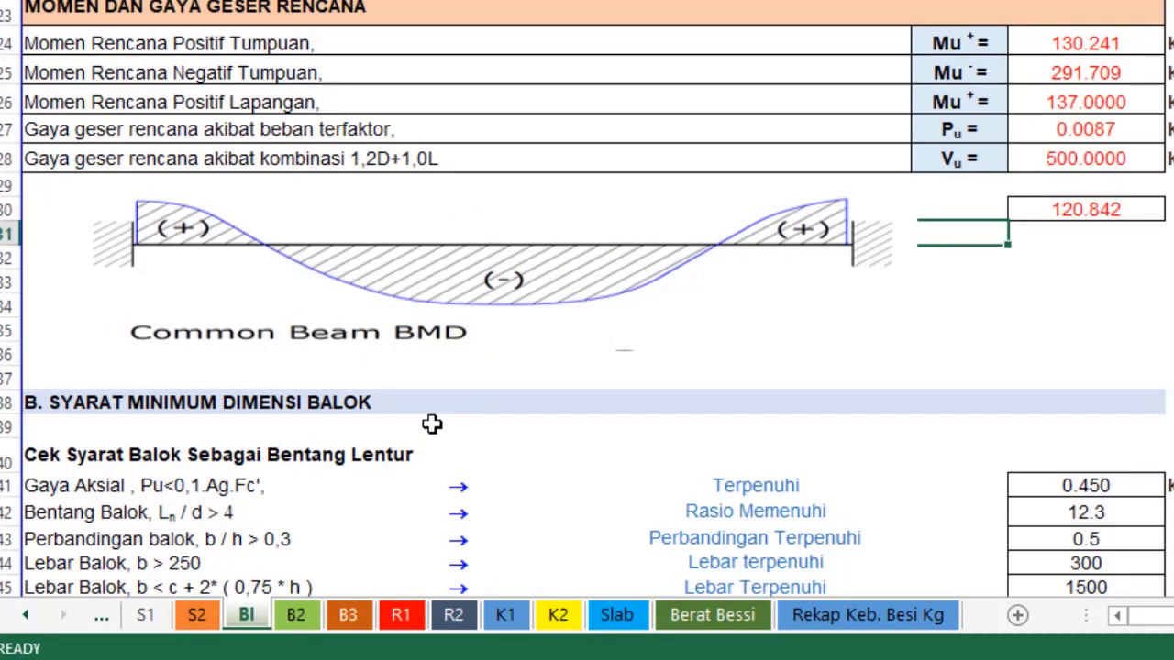
scroll(431, 424, up, 7)
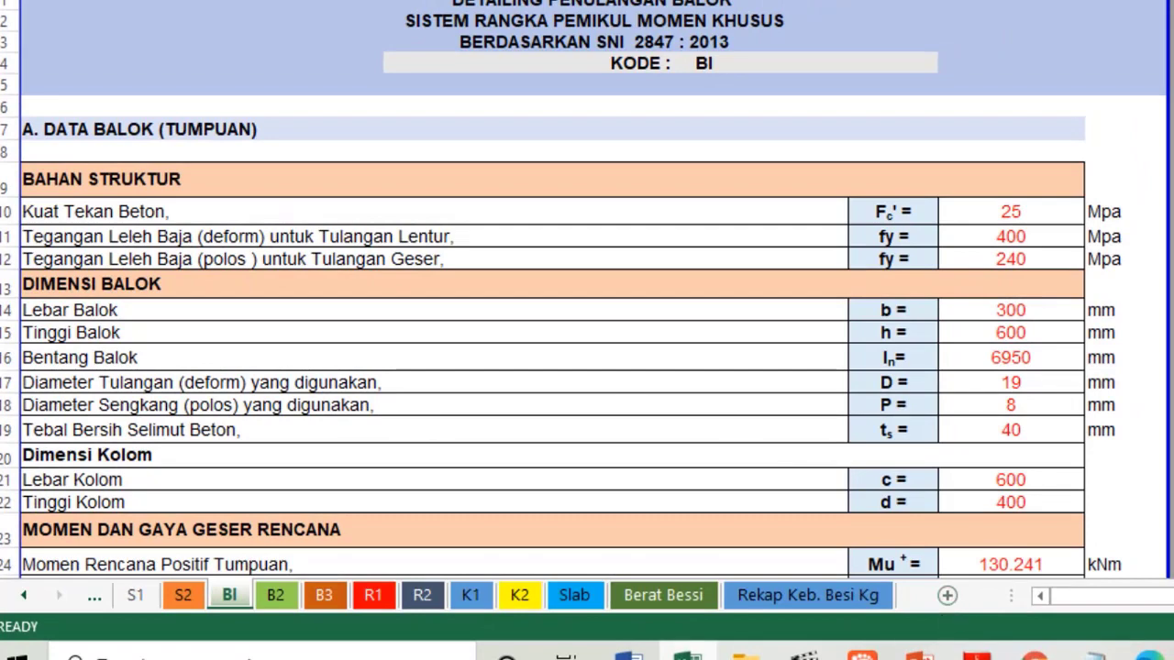
Switch to File Explorer and open the PDF report LAPORAN PERHITUNGAN STRUKTUR in a maximized window.
mouse_move(688, 656)
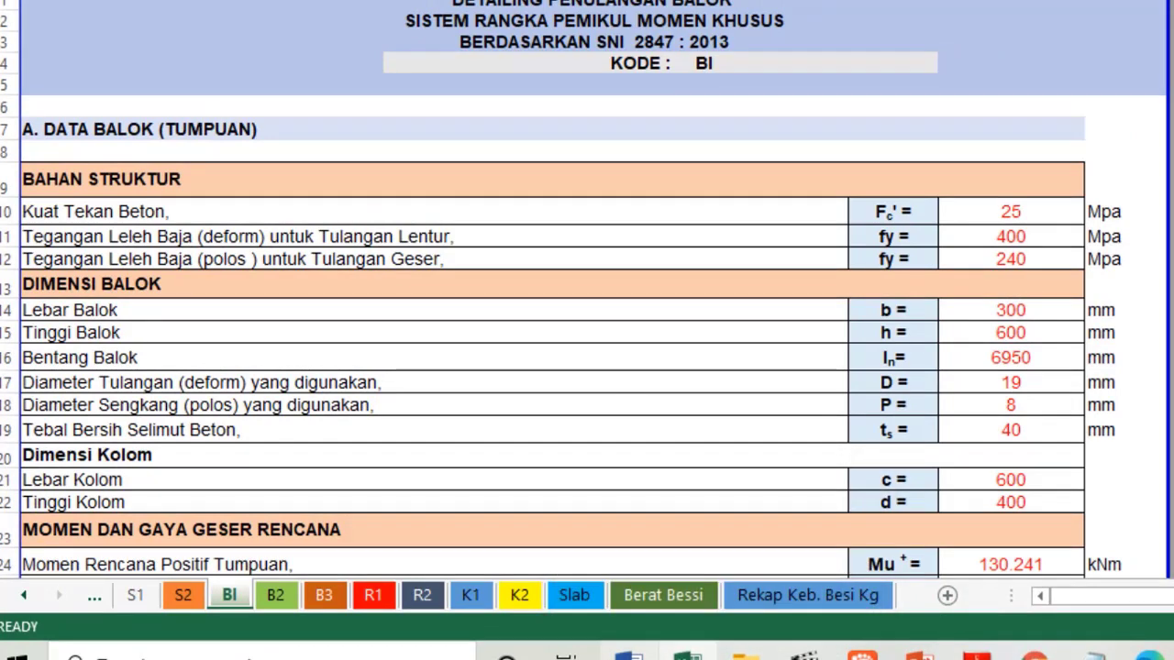
click(745, 655)
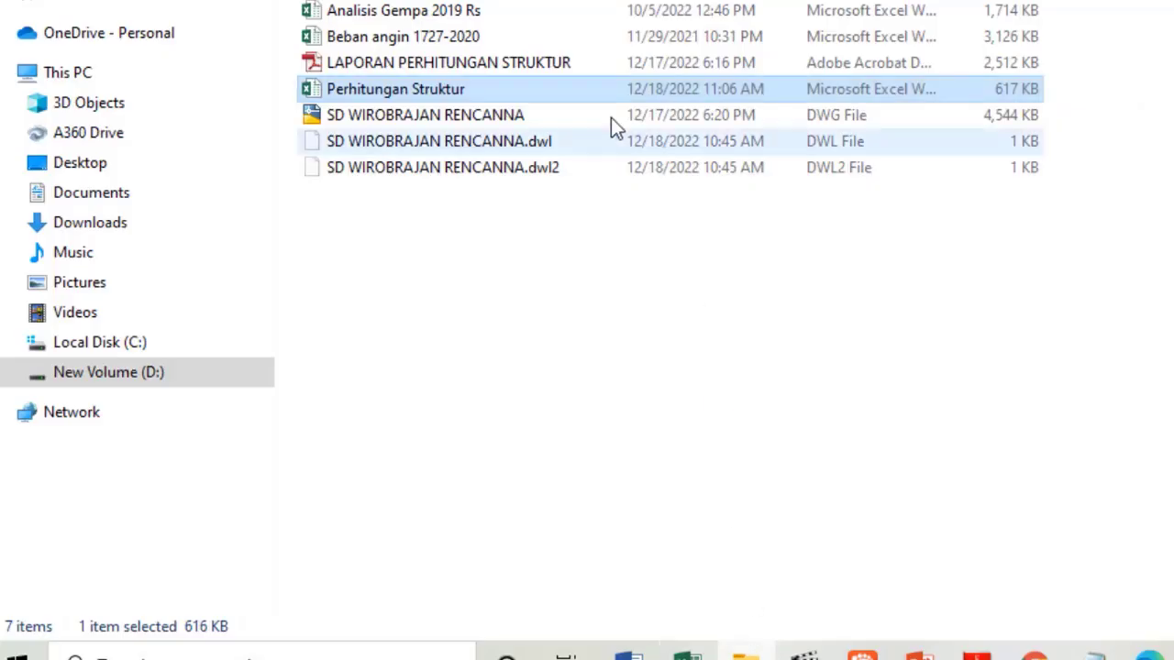
double_click(367, 66)
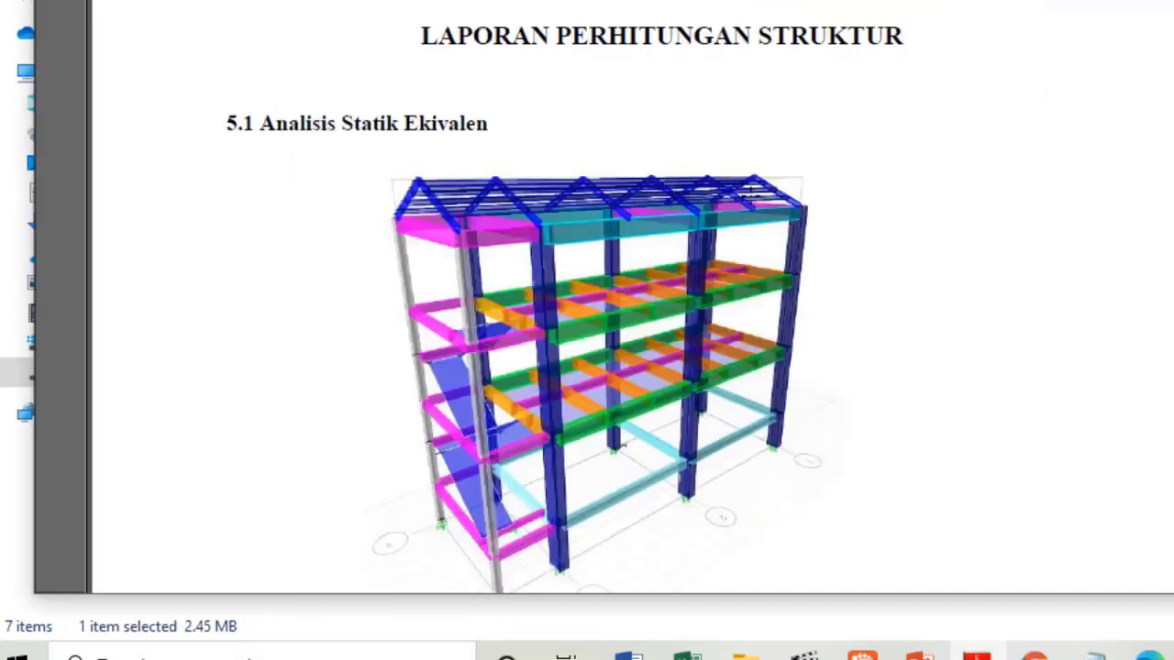
click(1172, 0)
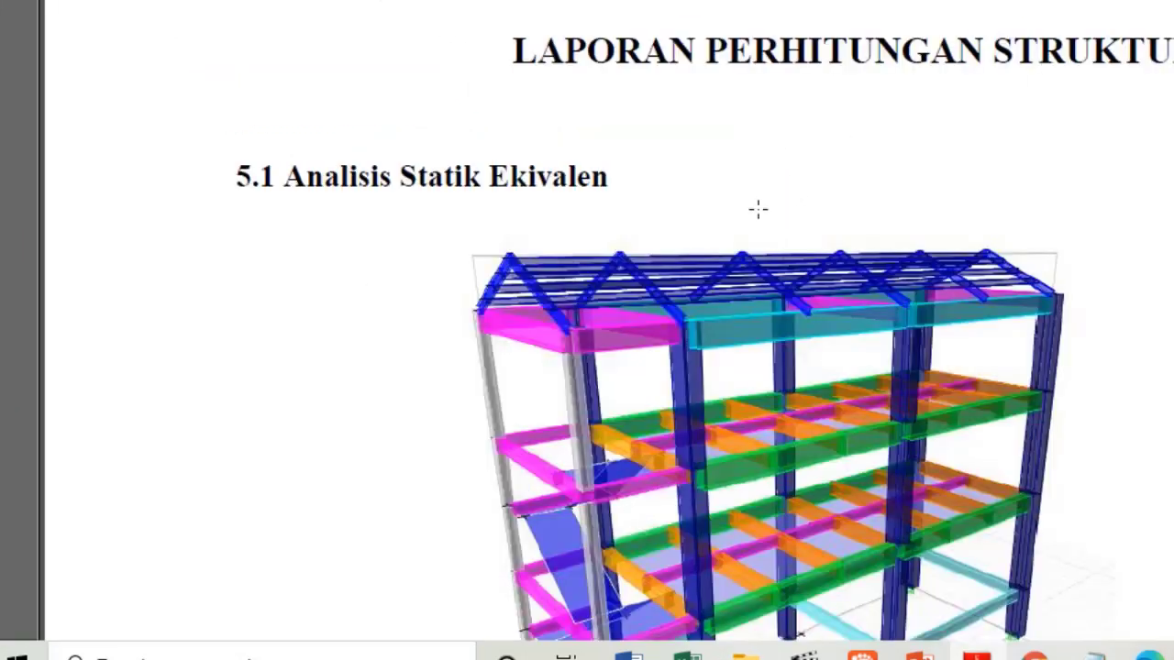
Review the report's 3D structural model and the earthquake data for the equivalent static analysis in section 5.1.1.
scroll(757, 209, down, 3)
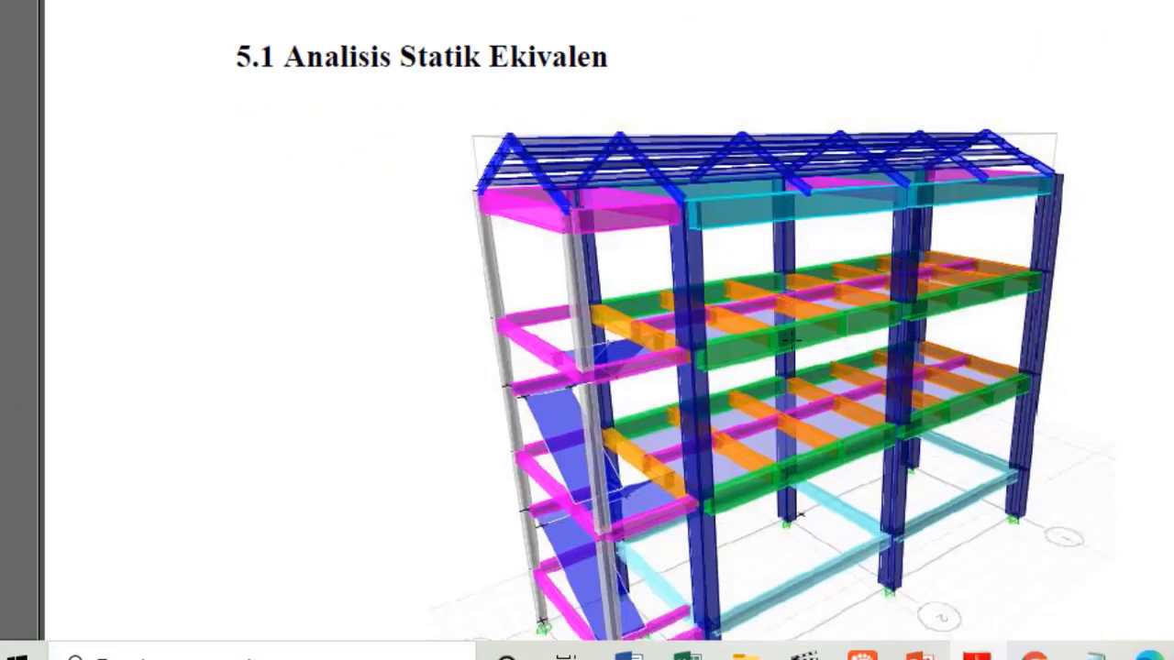
scroll(861, 287, down, 1)
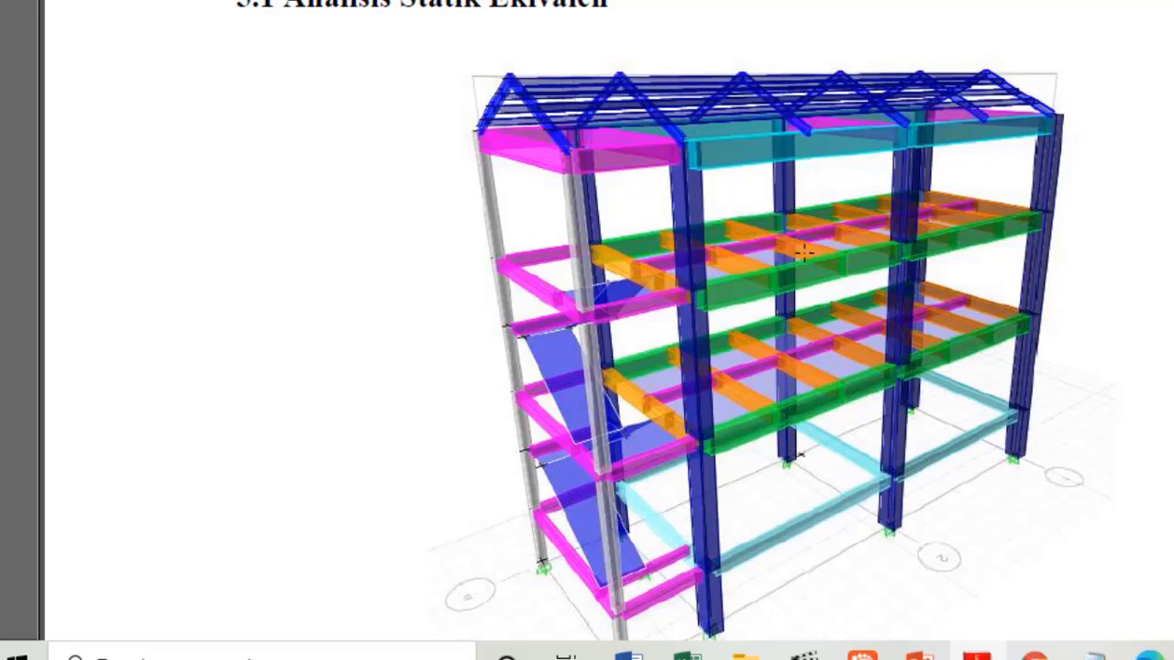
scroll(645, 175, down, 8)
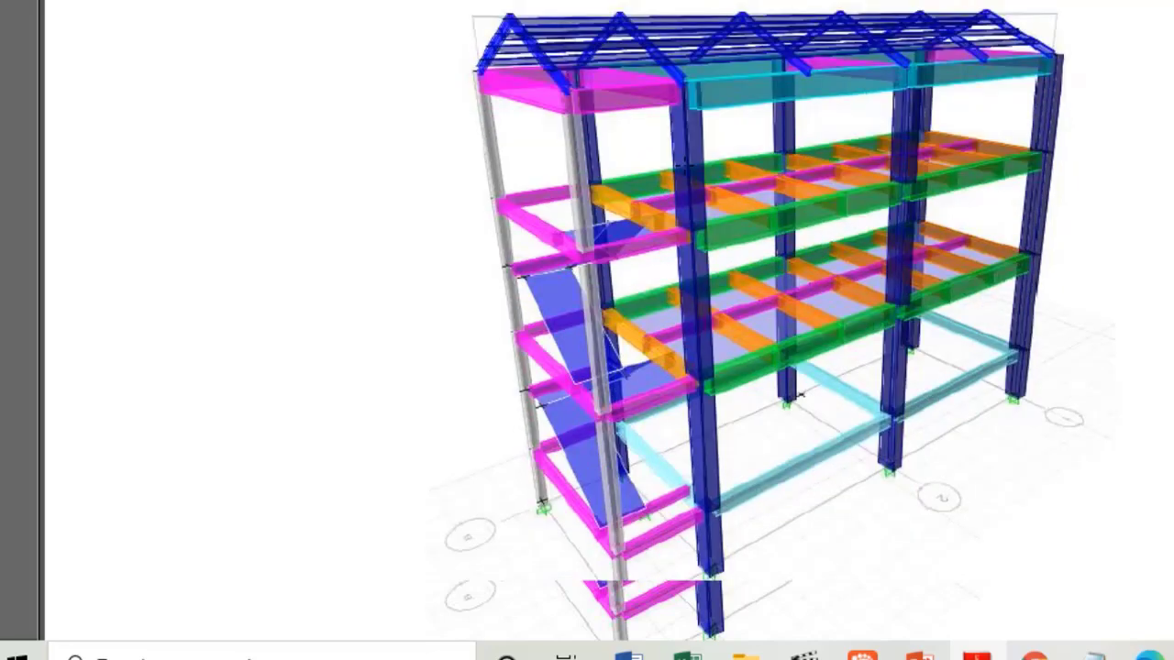
scroll(686, 170, down, 9)
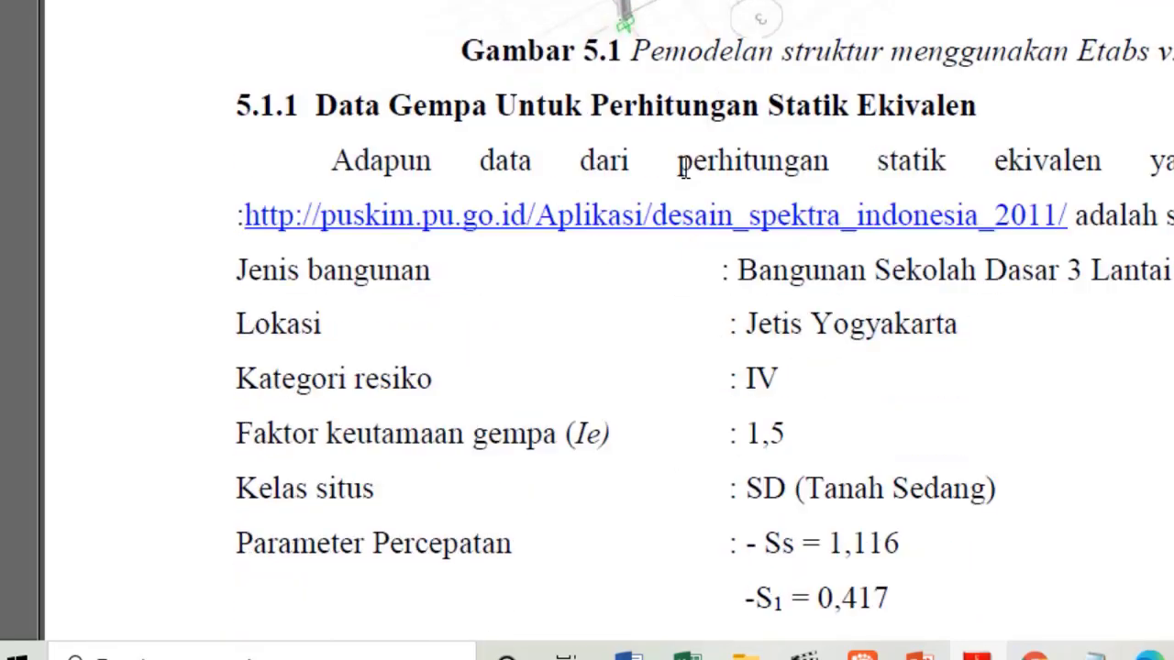
scroll(685, 171, down, 9)
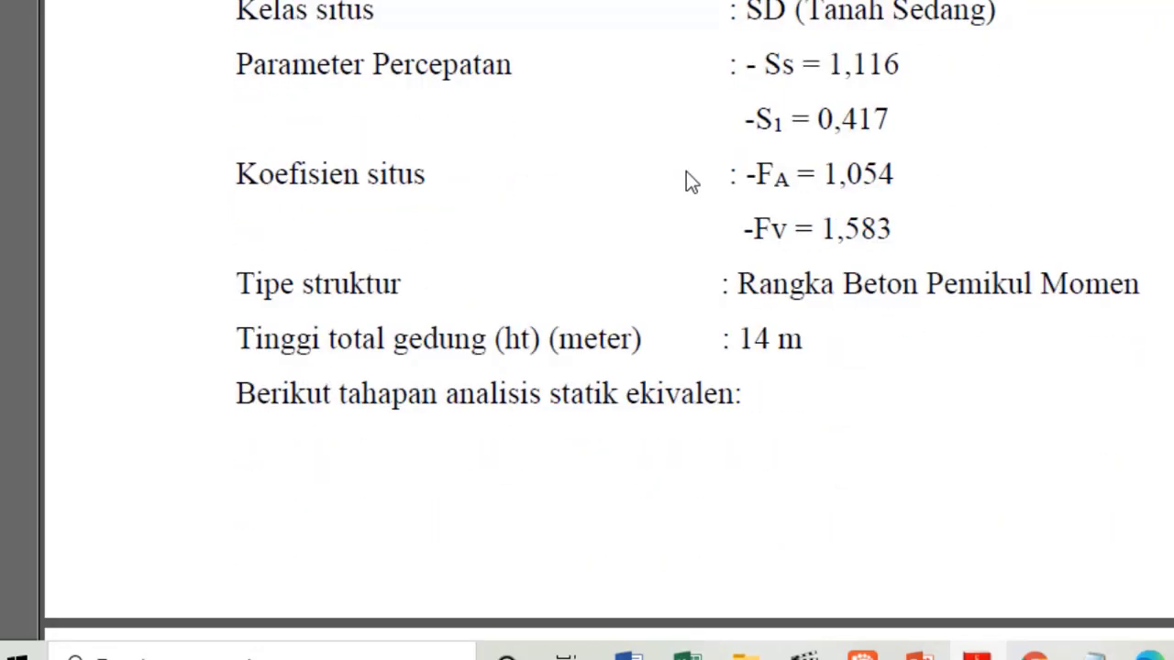
Read through the report's design acceleration parameters, upper-limit coefficient table and approximate period parameters Ct and x.
scroll(686, 175, down, 10)
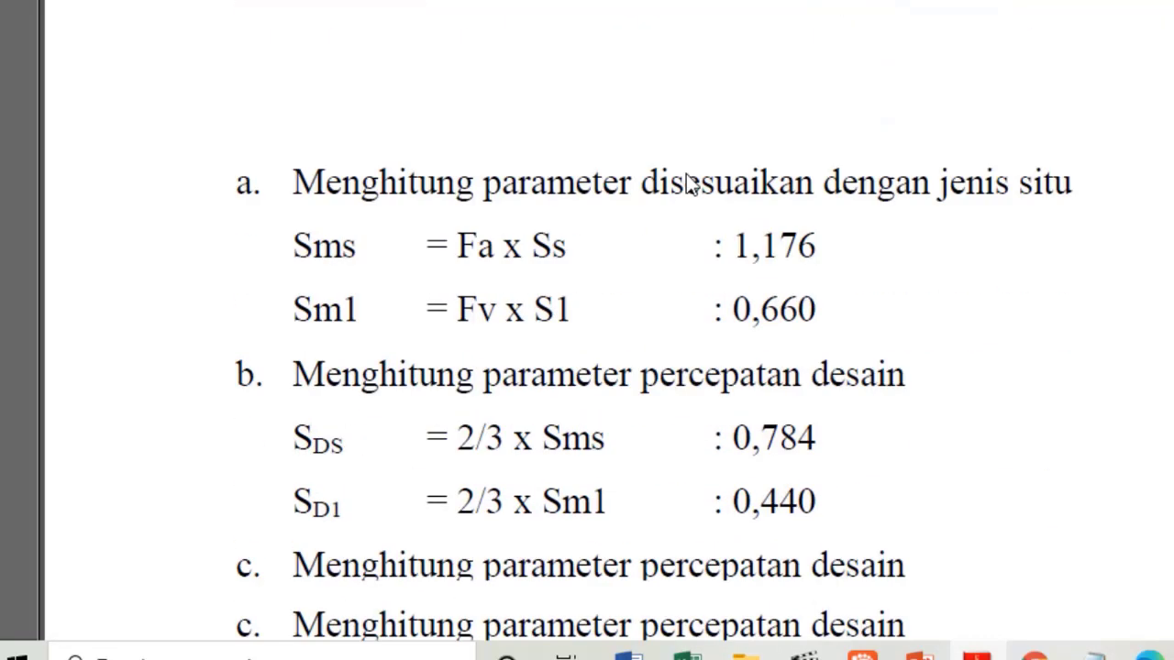
scroll(686, 175, down, 1)
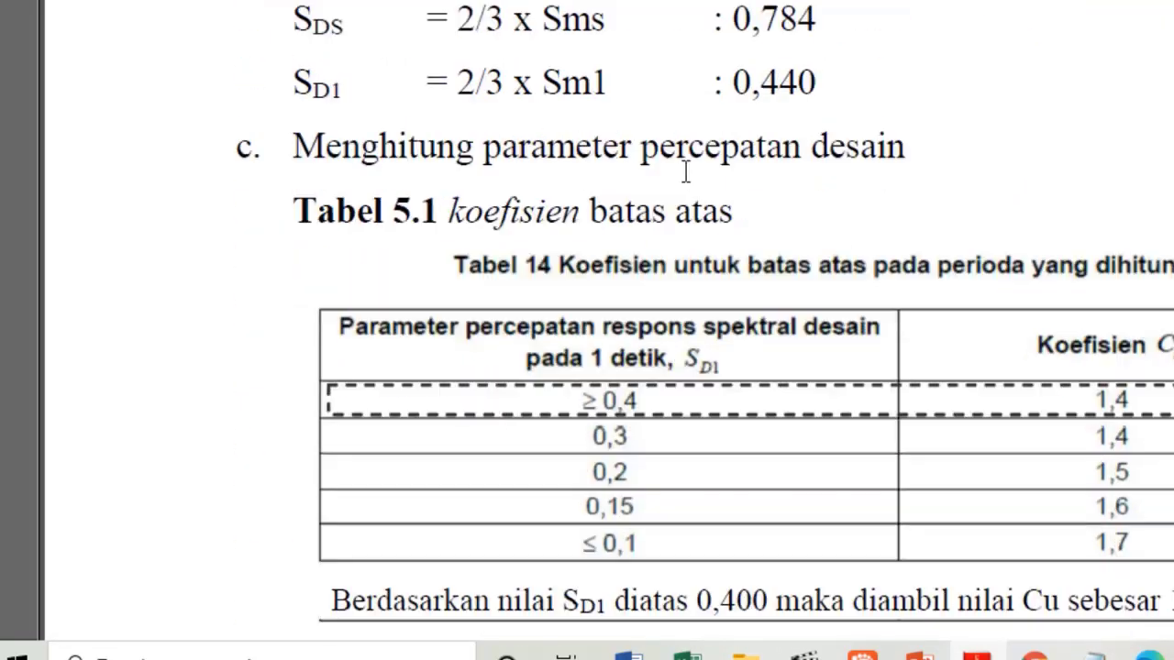
scroll(686, 173, down, 2)
scroll(686, 171, down, 2)
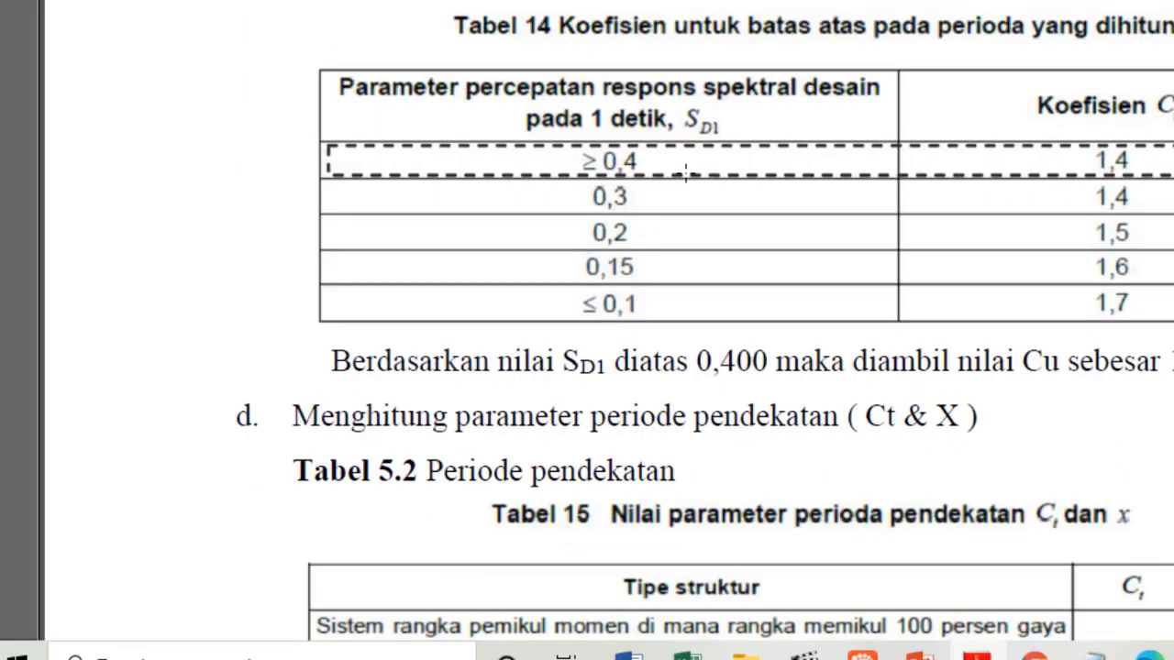
scroll(685, 175, down, 11)
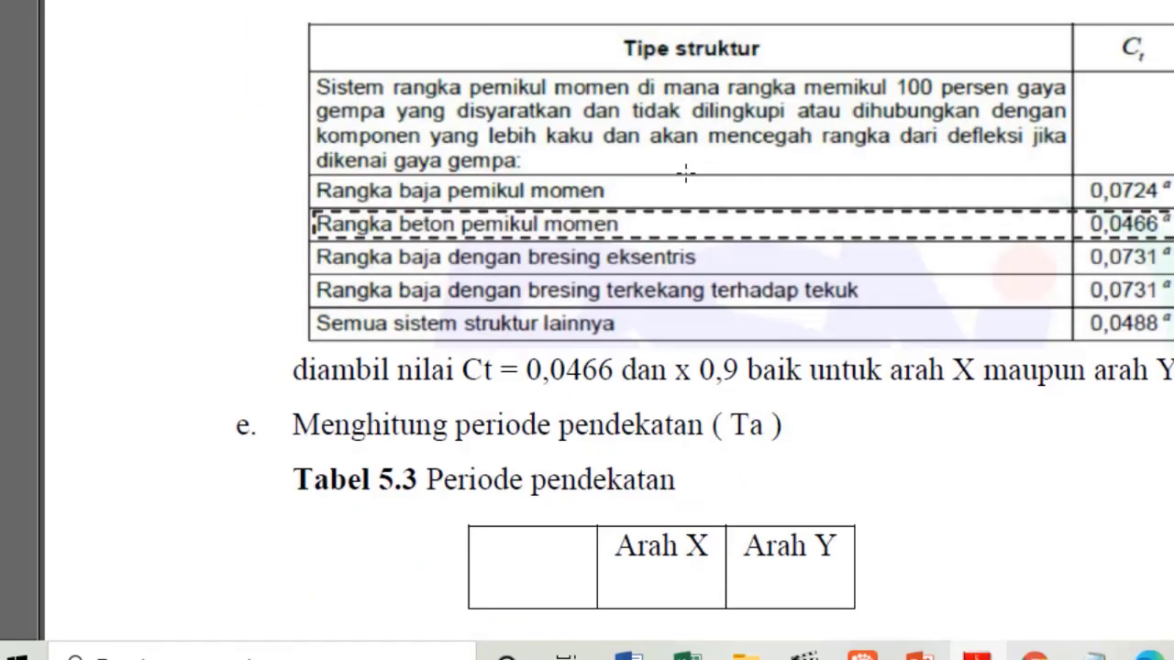
scroll(686, 172, down, 2)
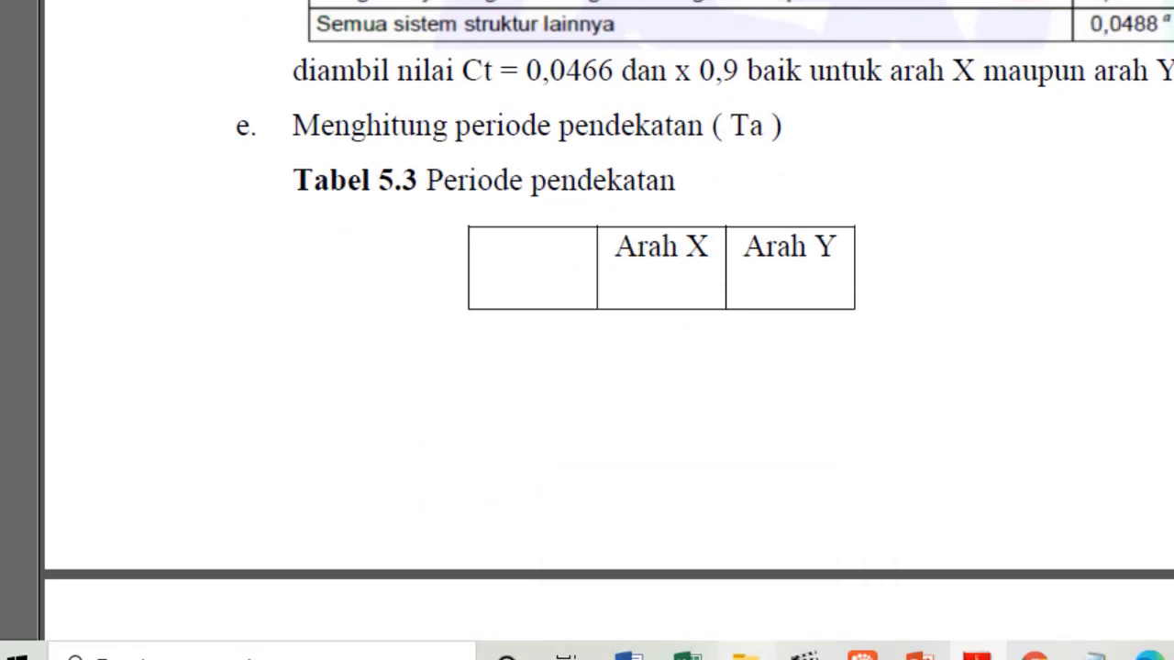
Open the Analisis Gempa 2019 Rs workbook from File Explorer and review the R.spektra sheet's building, site and structural system data.
click(745, 655)
double_click(377, 13)
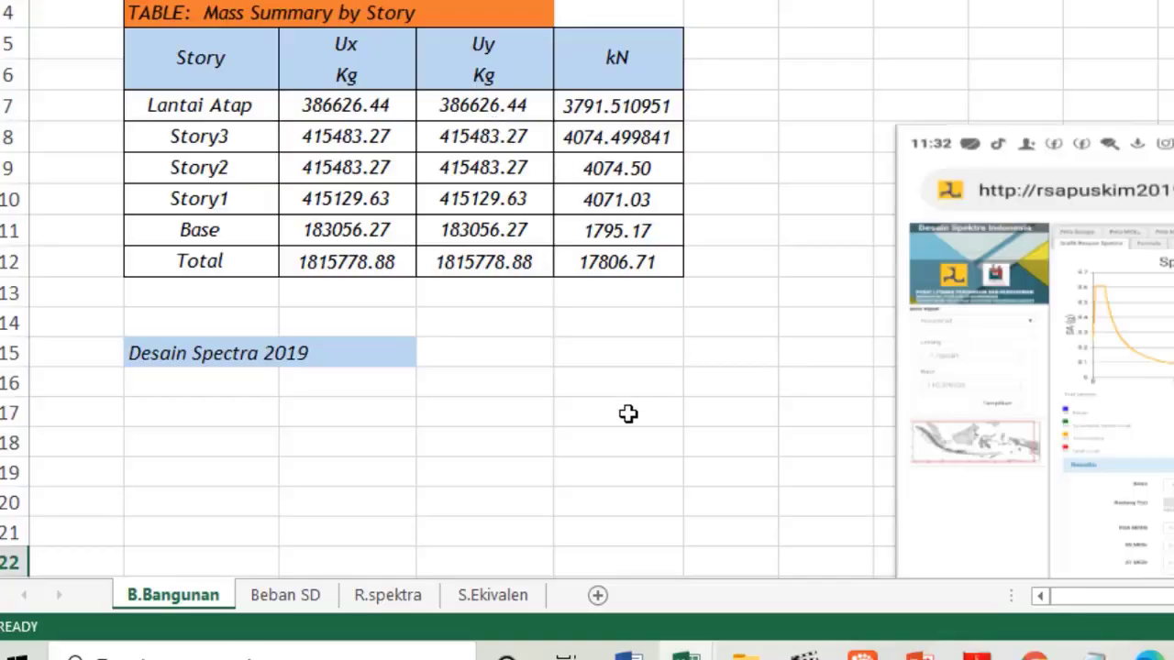
click(300, 595)
click(365, 601)
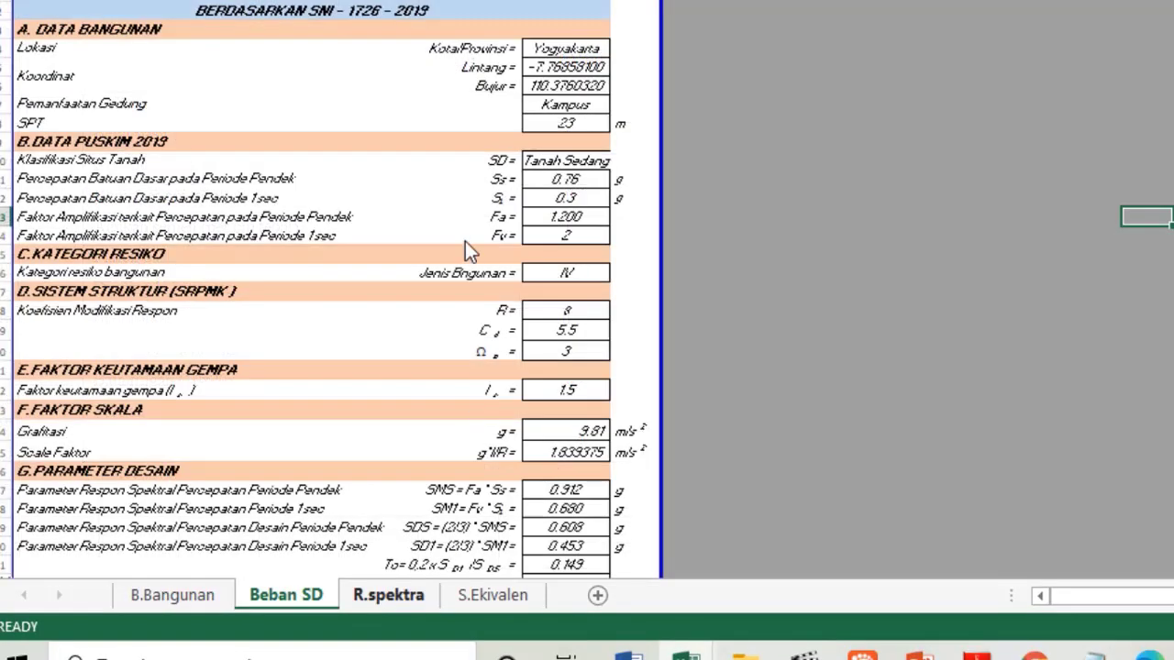
scroll(586, 289, up, 2)
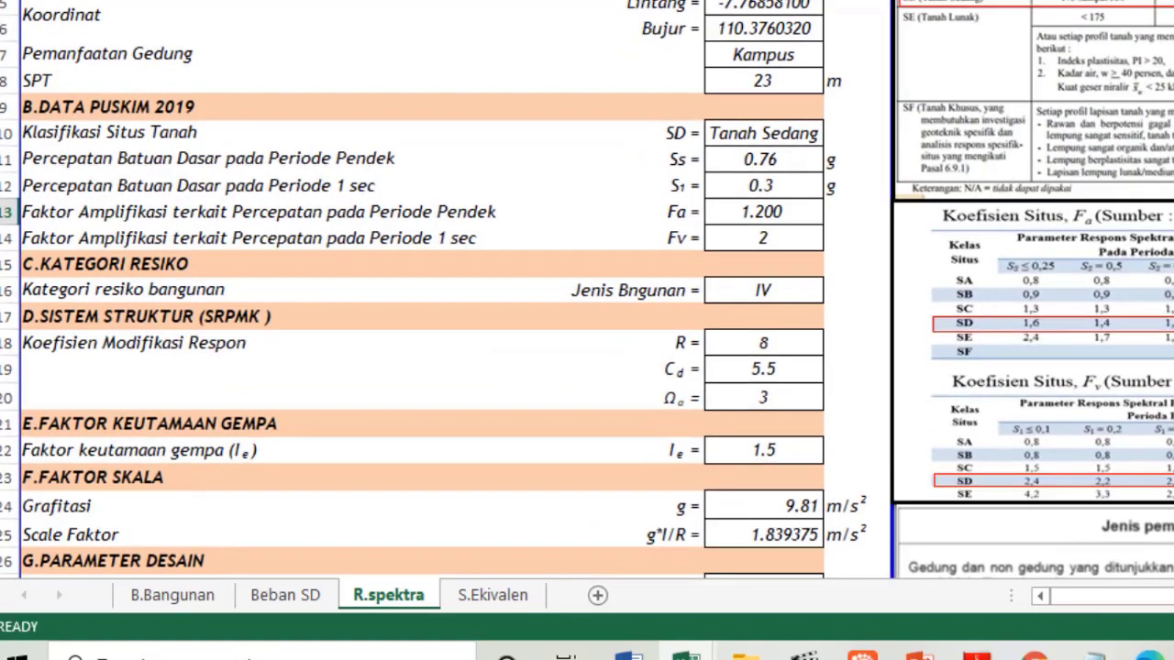
scroll(587, 290, up, 1)
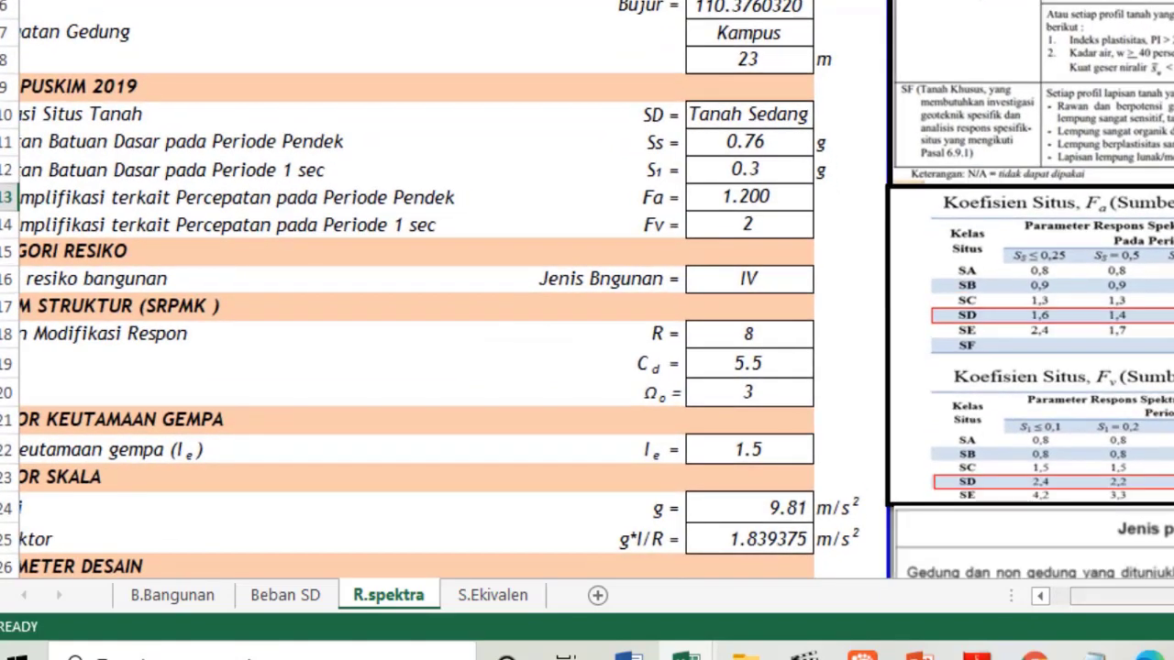
scroll(133, 140, left, 1)
scroll(142, 135, up, 1)
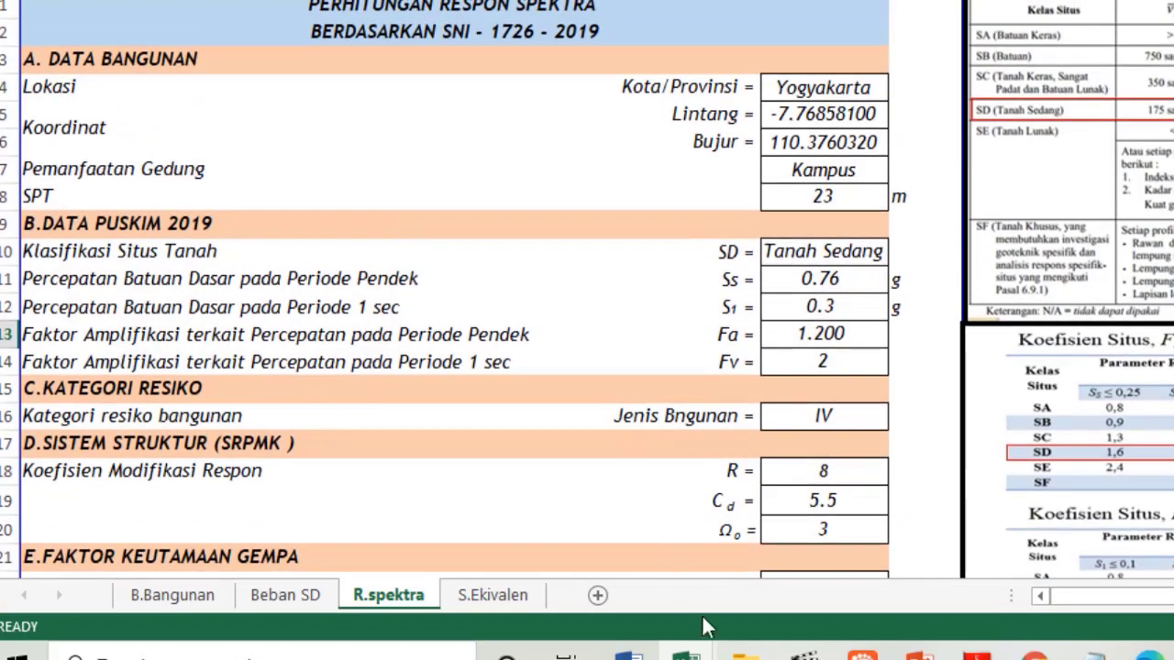
Return to the PDF report and examine the approximate period values, the moment frame system table and the seismic response coefficients.
click(628, 652)
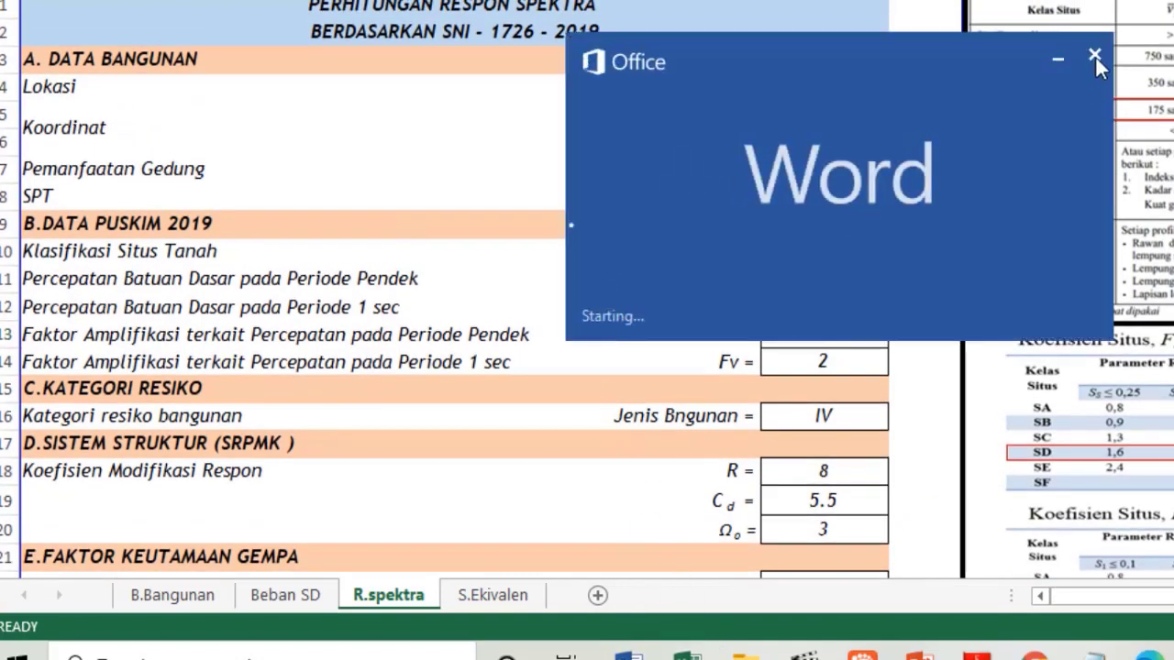
click(1094, 55)
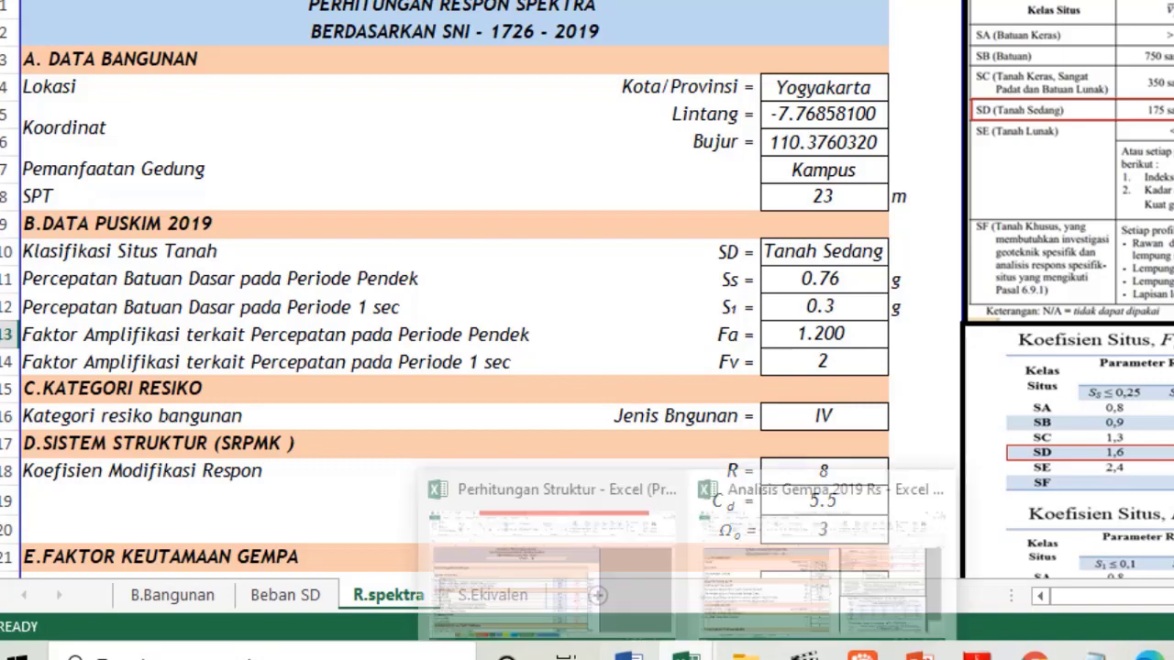
click(976, 653)
scroll(571, 186, up, 4)
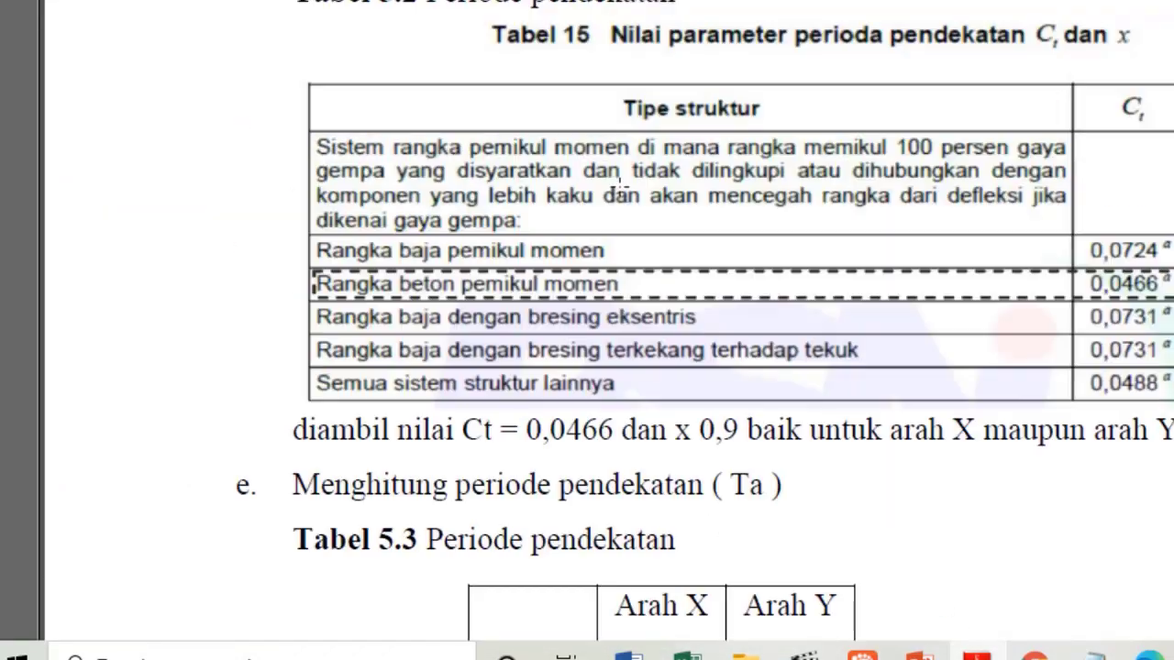
scroll(620, 188, down, 9)
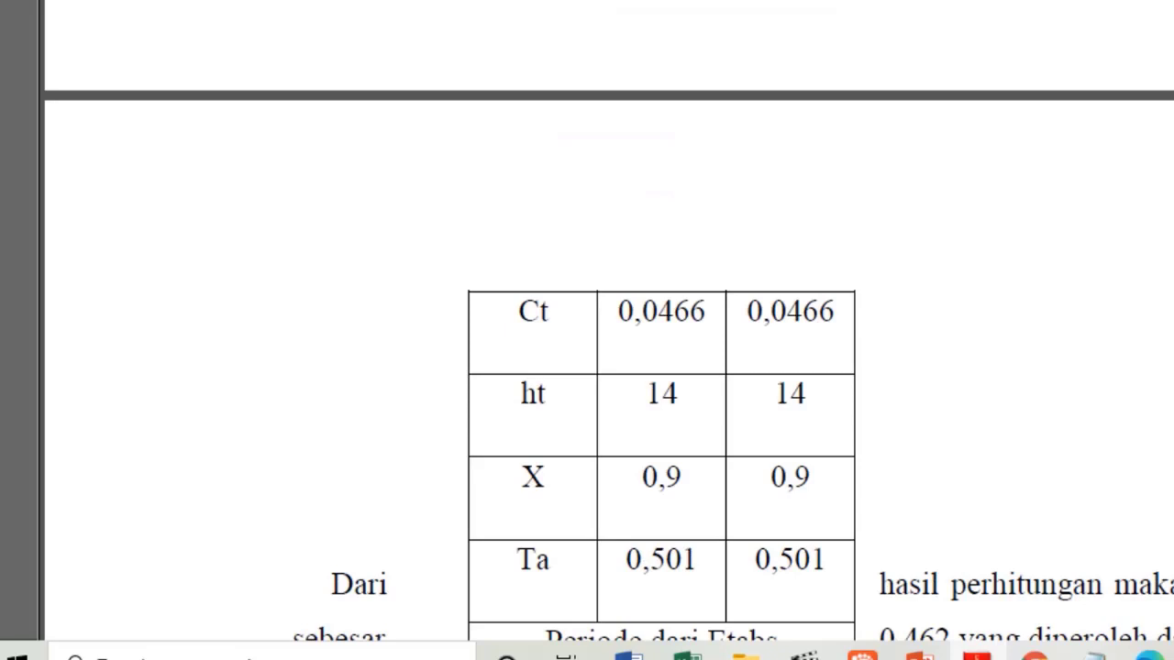
key(ctrl+minus)
scroll(658, 151, down, 18)
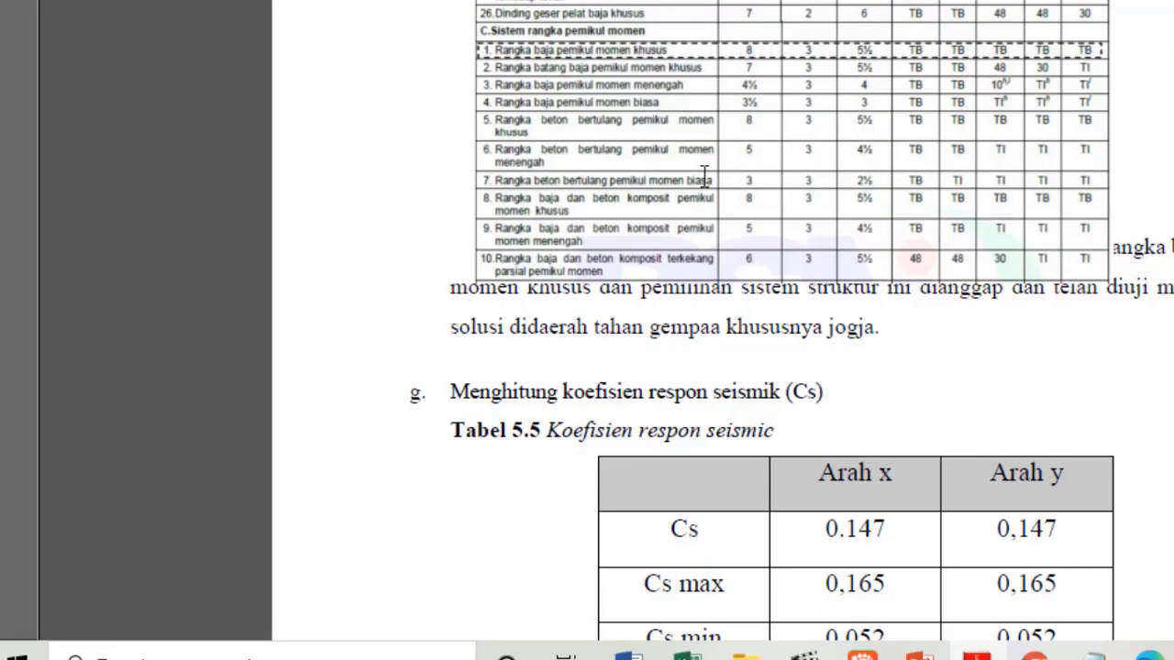
Read through the report's lateral force distribution, base reactions and section 5.2 response spectrum calculations, including the design spectrum table, graph and scale factor.
scroll(711, 188, down, 15)
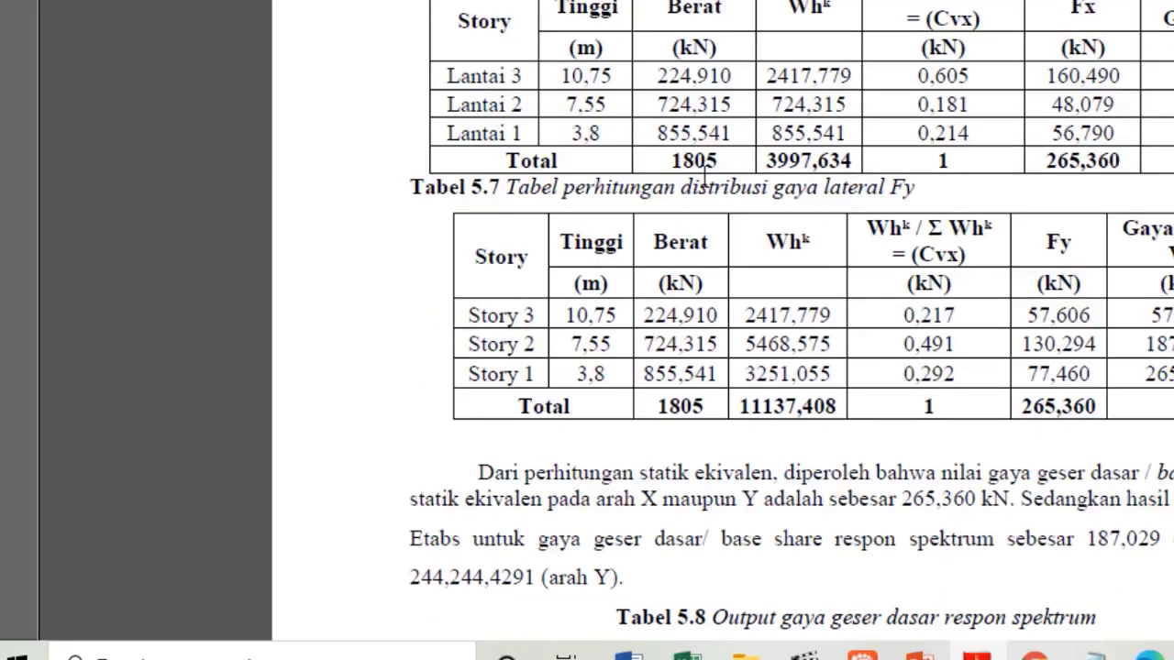
scroll(708, 187, down, 3)
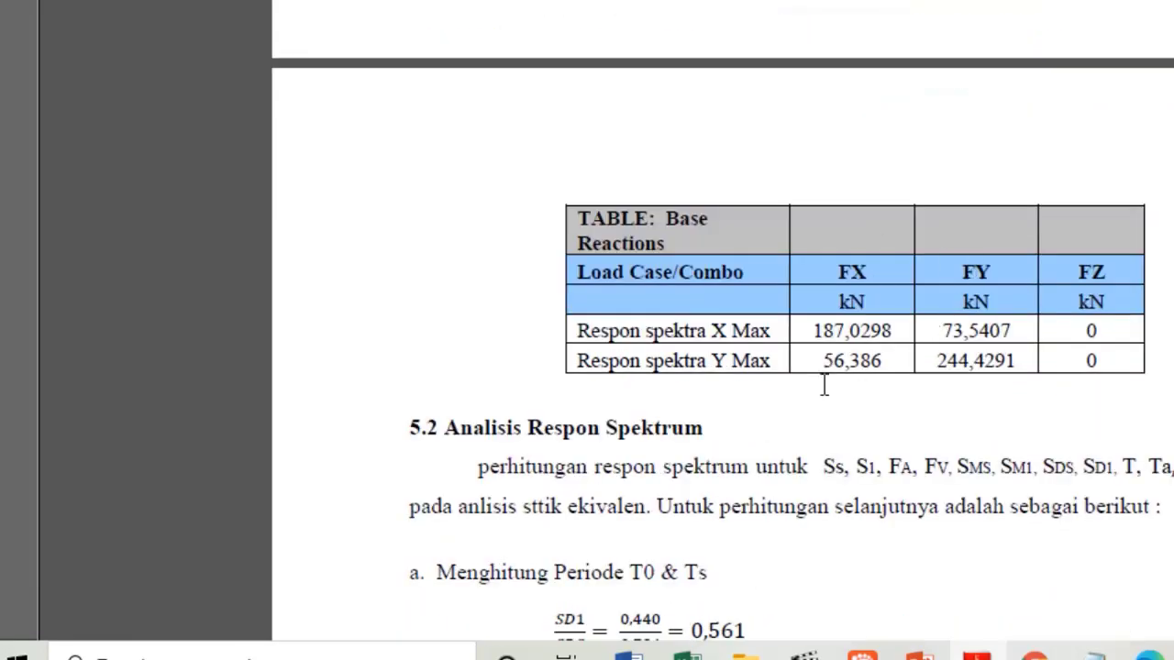
scroll(637, 450, down, 9)
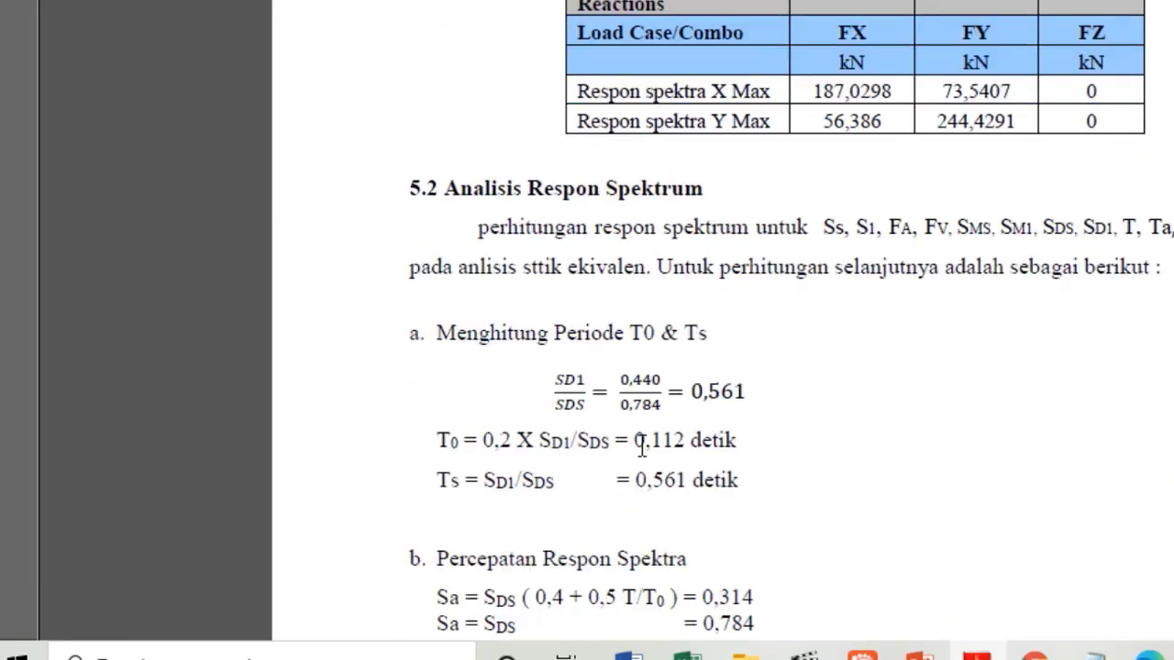
scroll(641, 447, down, 12)
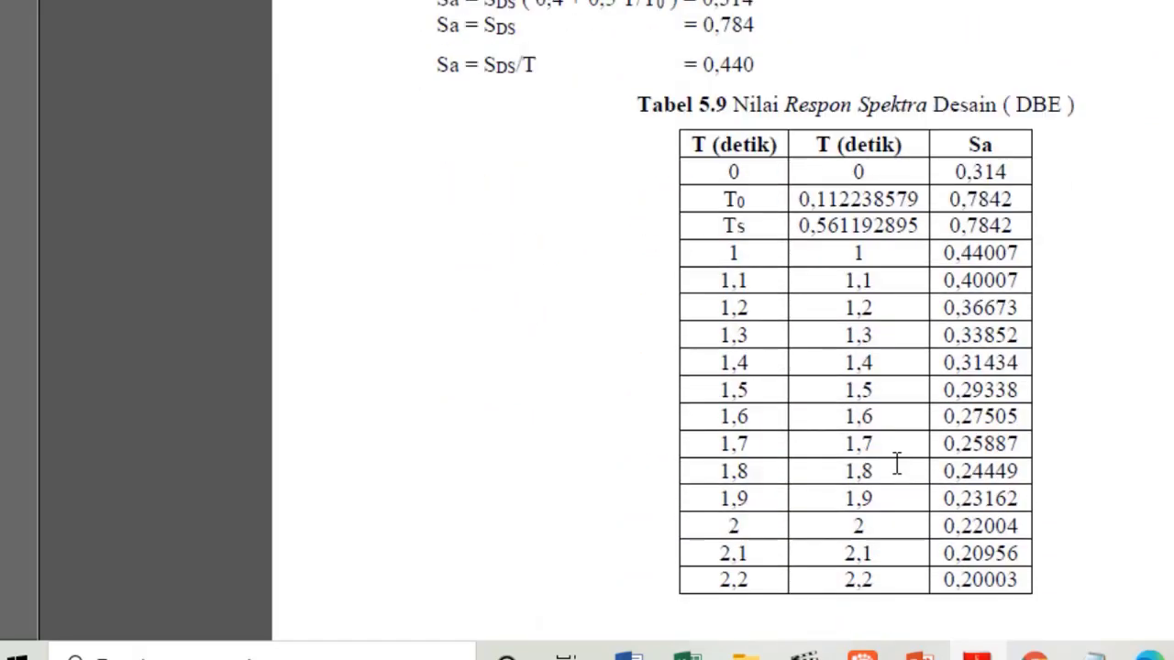
scroll(819, 393, down, 20)
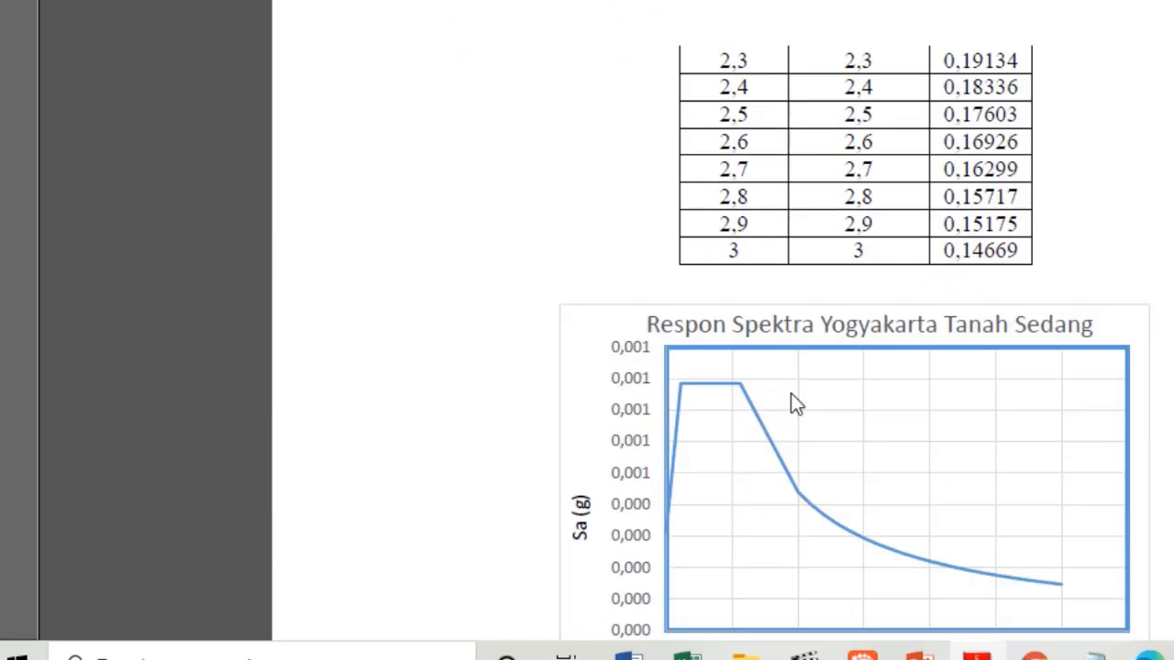
scroll(644, 422, down, 20)
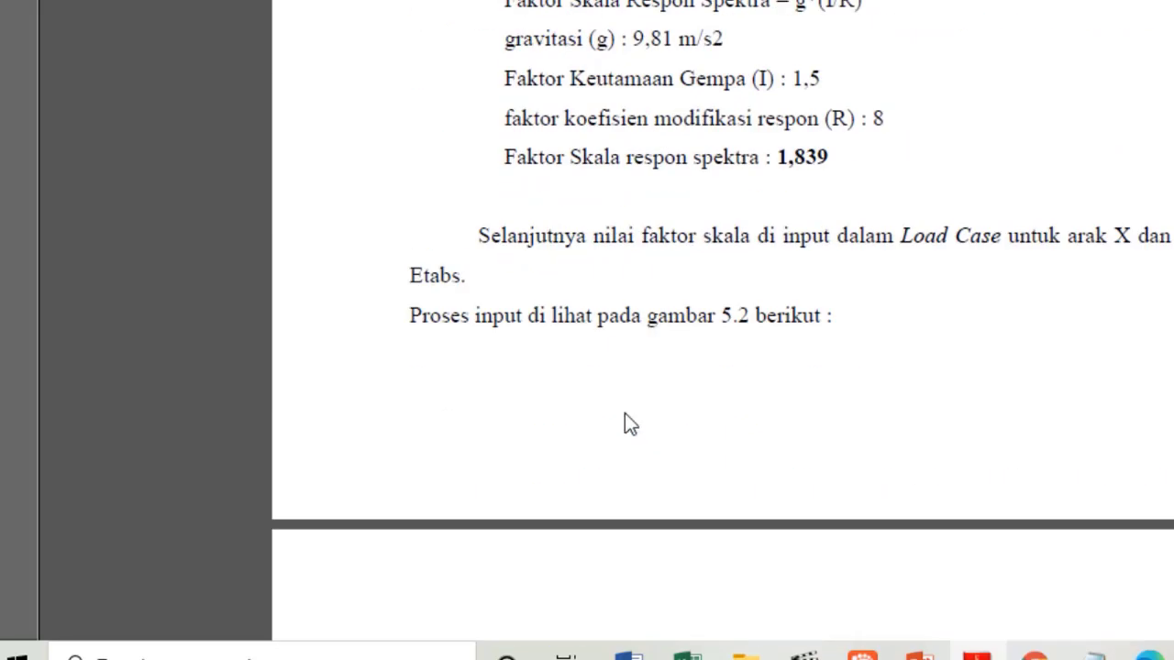
Examine the report's response spectrum load case input, the building mass source definition and the base shear comparison table.
scroll(624, 413, down, 6)
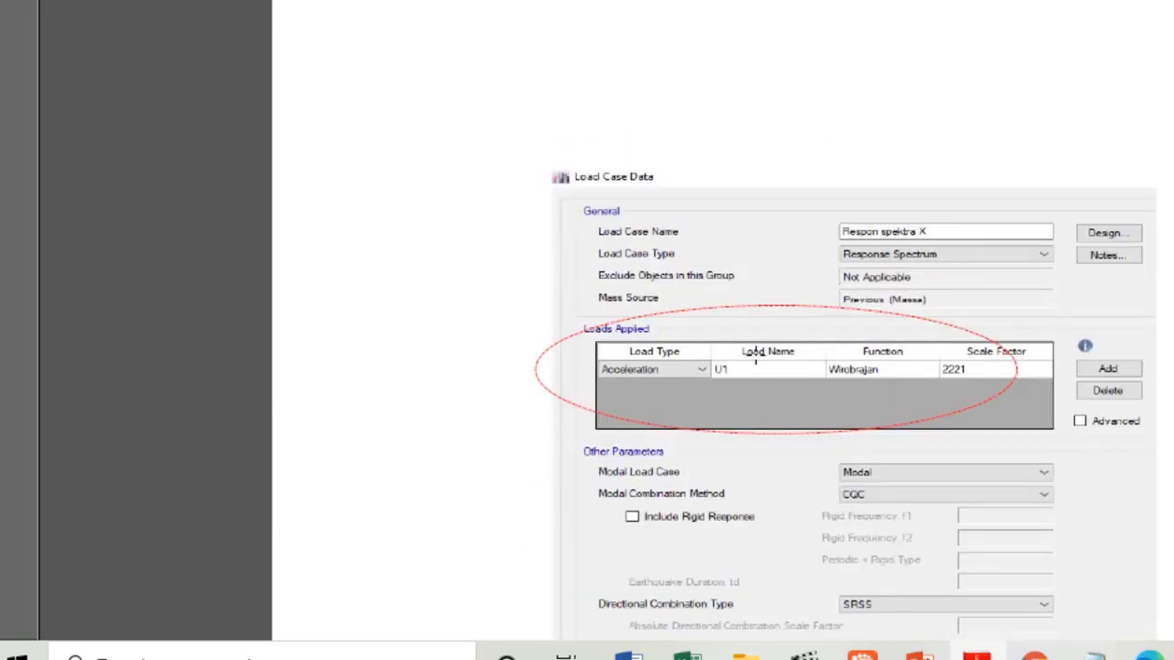
scroll(708, 378, down, 4)
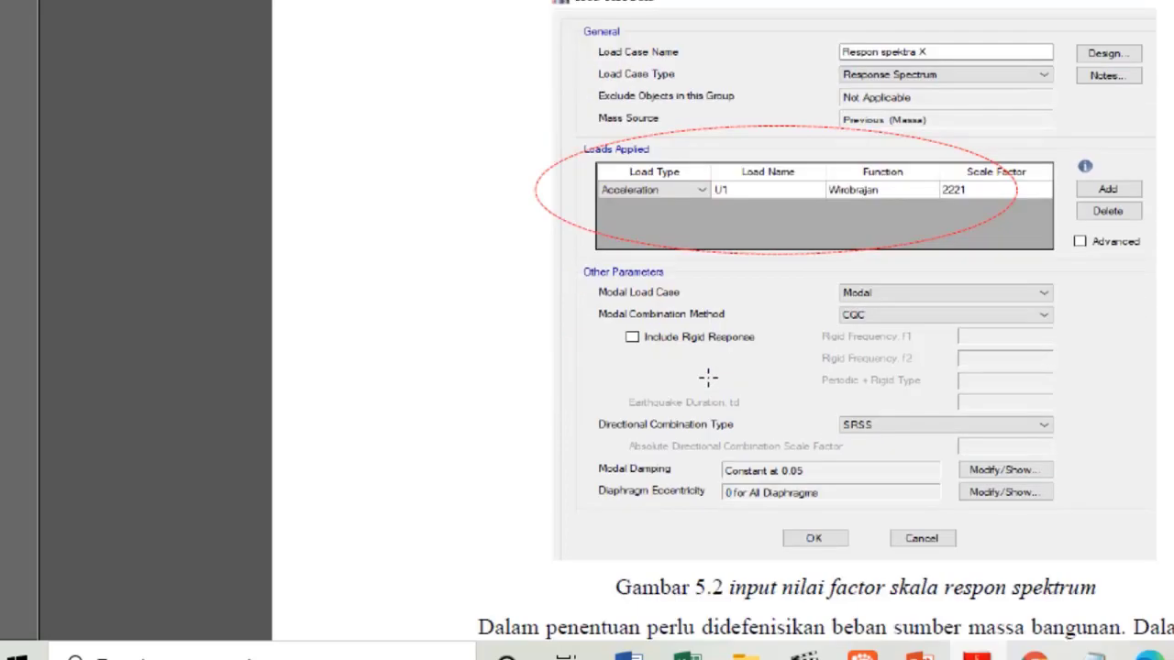
scroll(721, 353, down, 9)
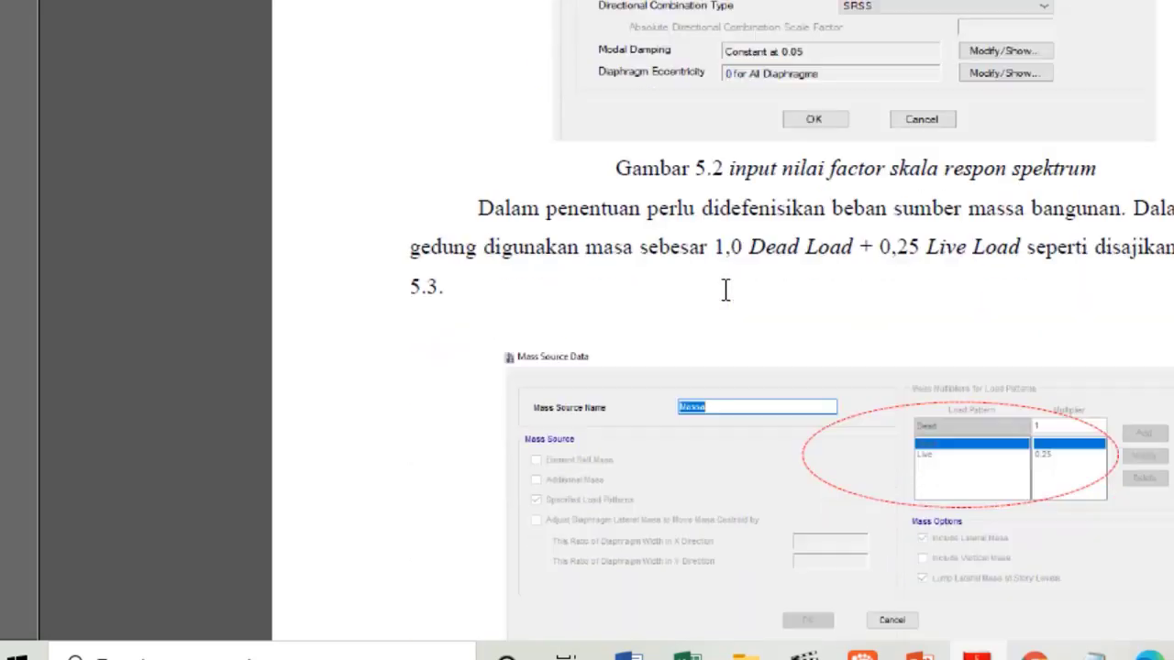
scroll(724, 290, down, 1)
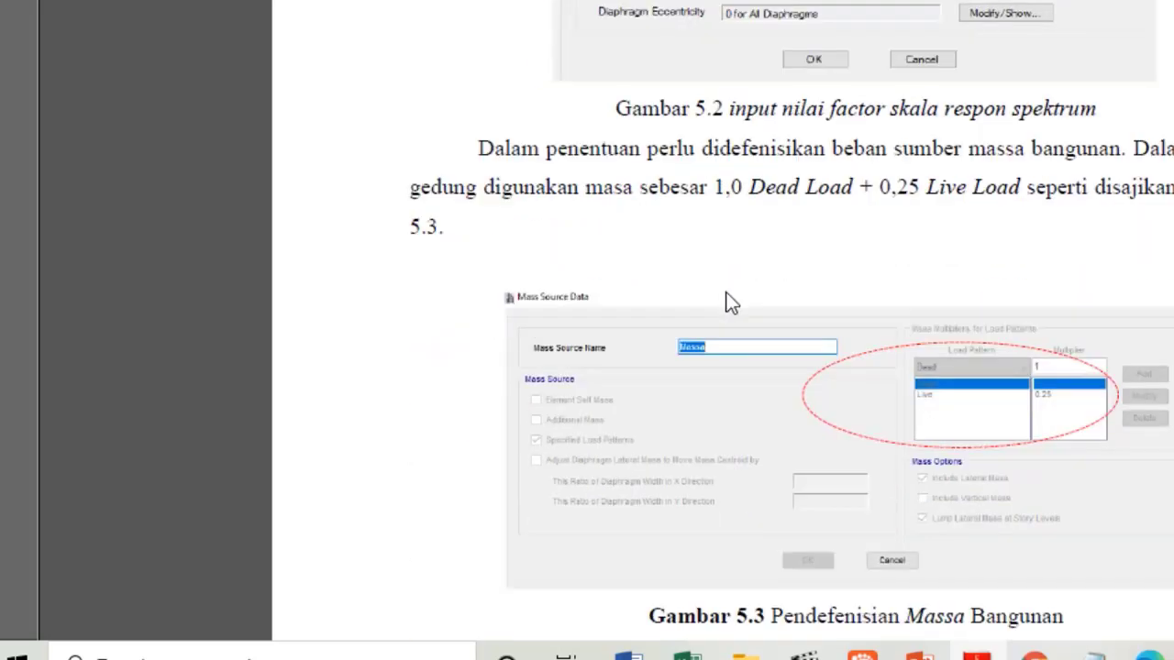
scroll(725, 290, down, 20)
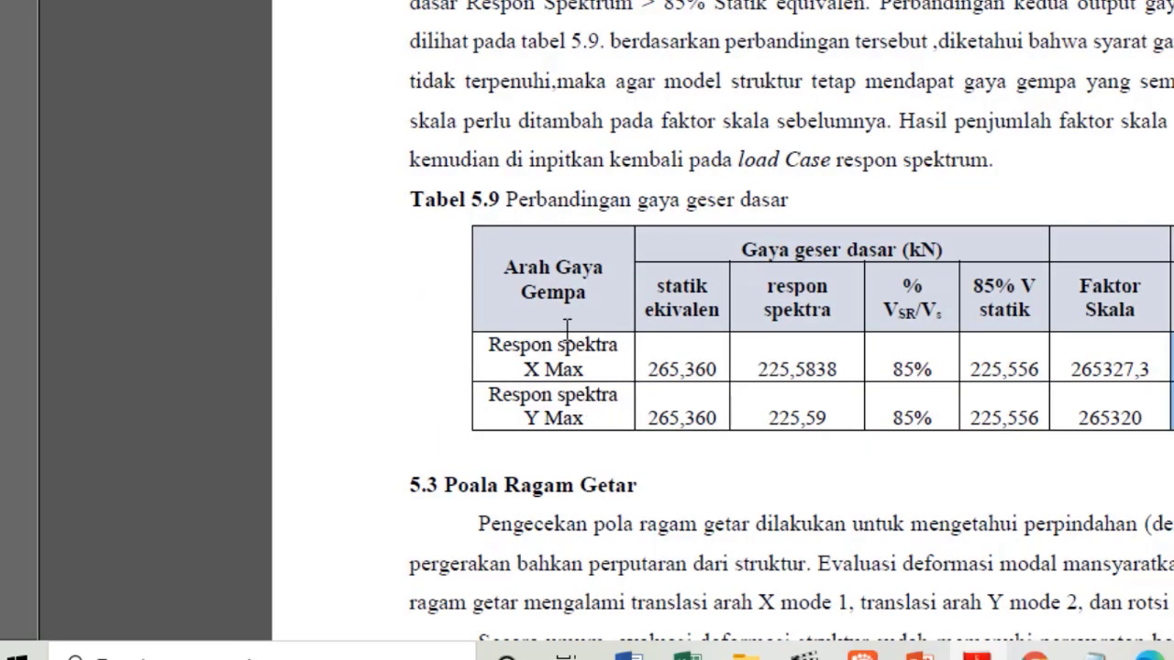
Review the report's vibration mode shapes in section 5.3 and the modal participating mass ratios in section 5.4.
scroll(600, 379, down, 11)
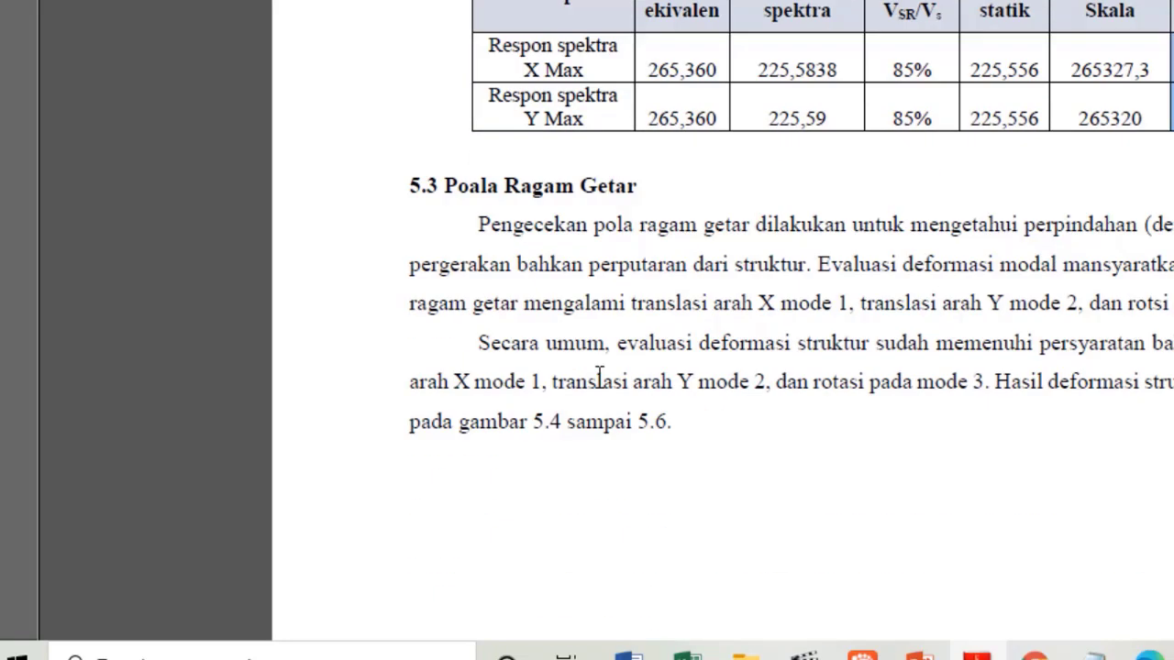
scroll(605, 390, down, 12)
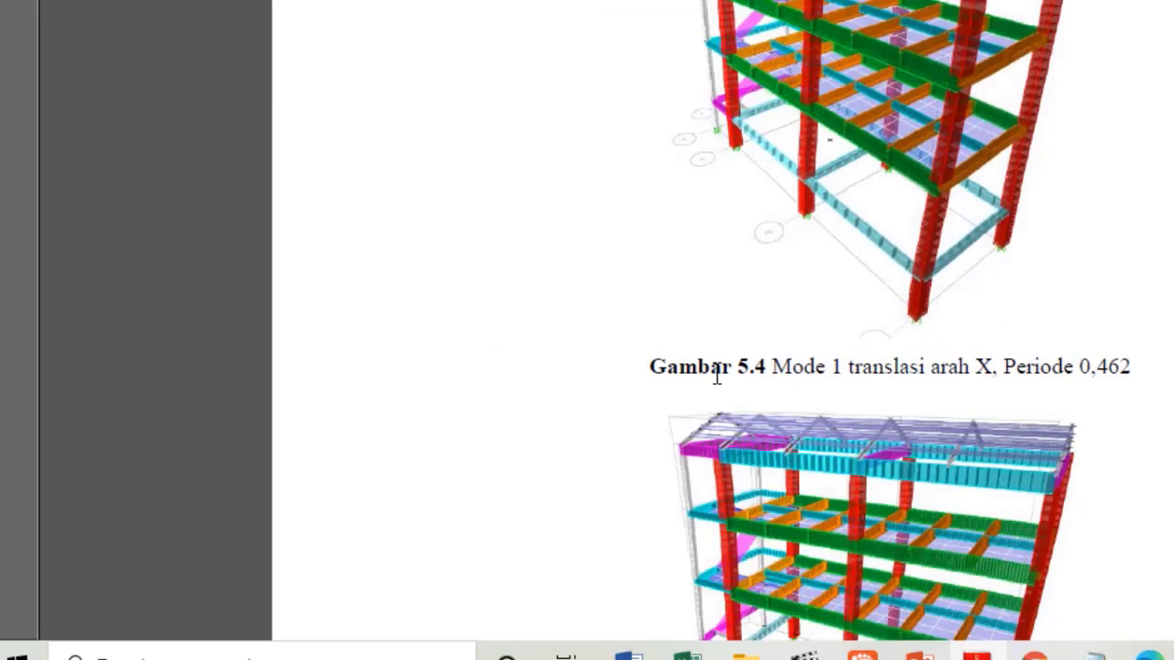
scroll(696, 376, down, 12)
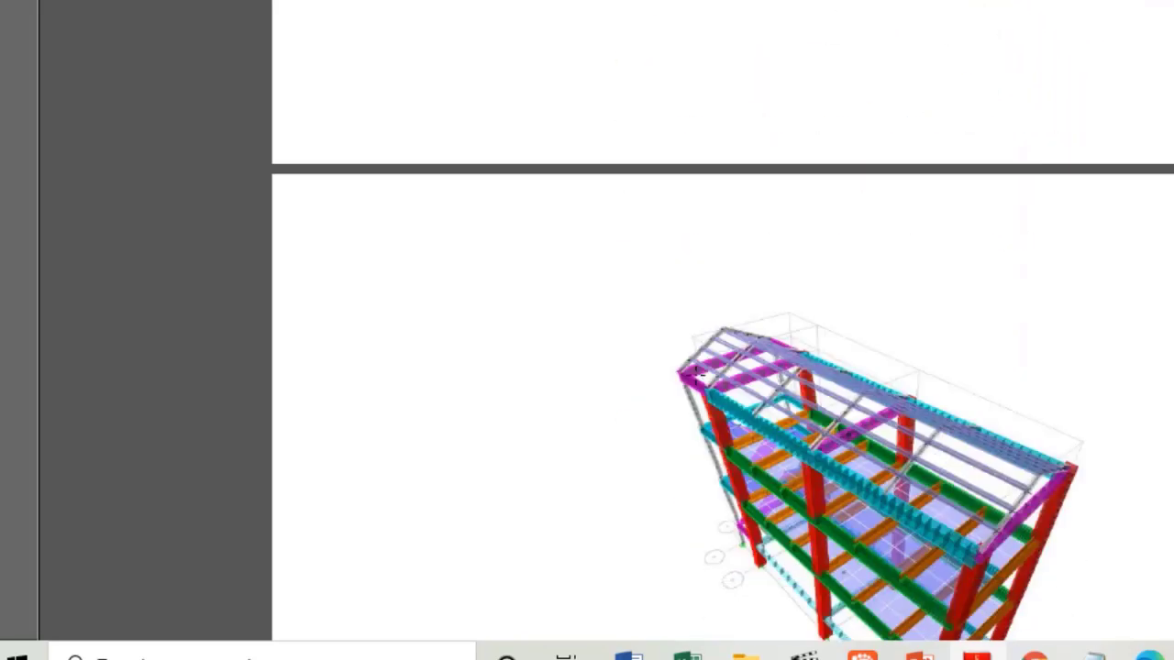
scroll(696, 374, down, 3)
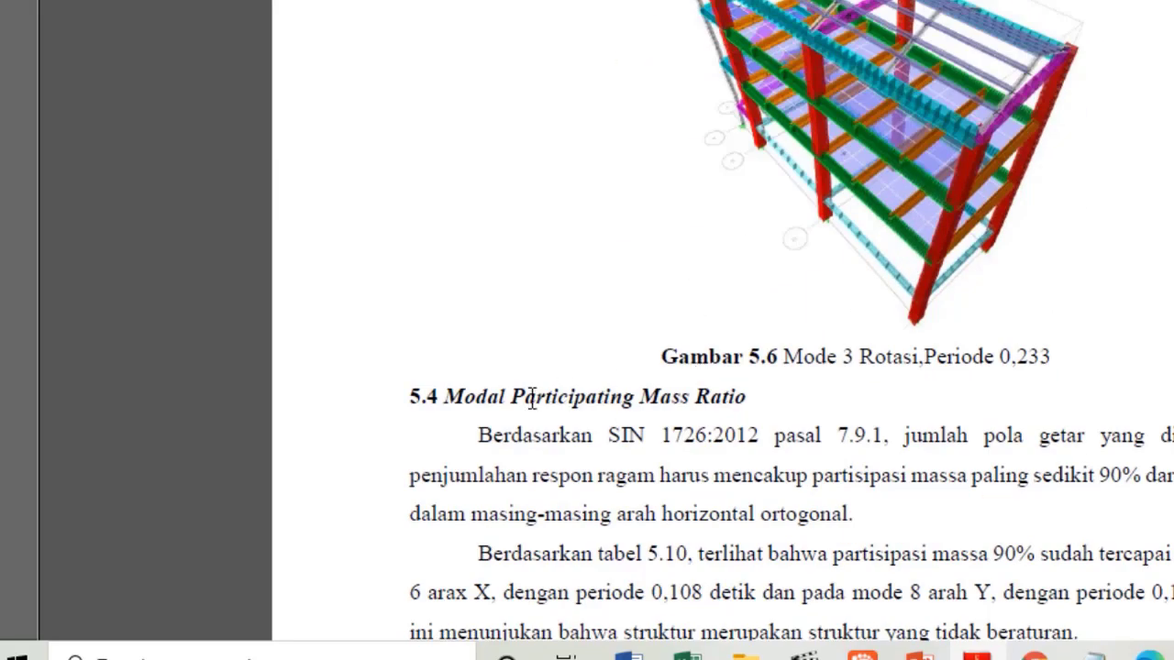
scroll(531, 400, down, 7)
scroll(560, 384, down, 19)
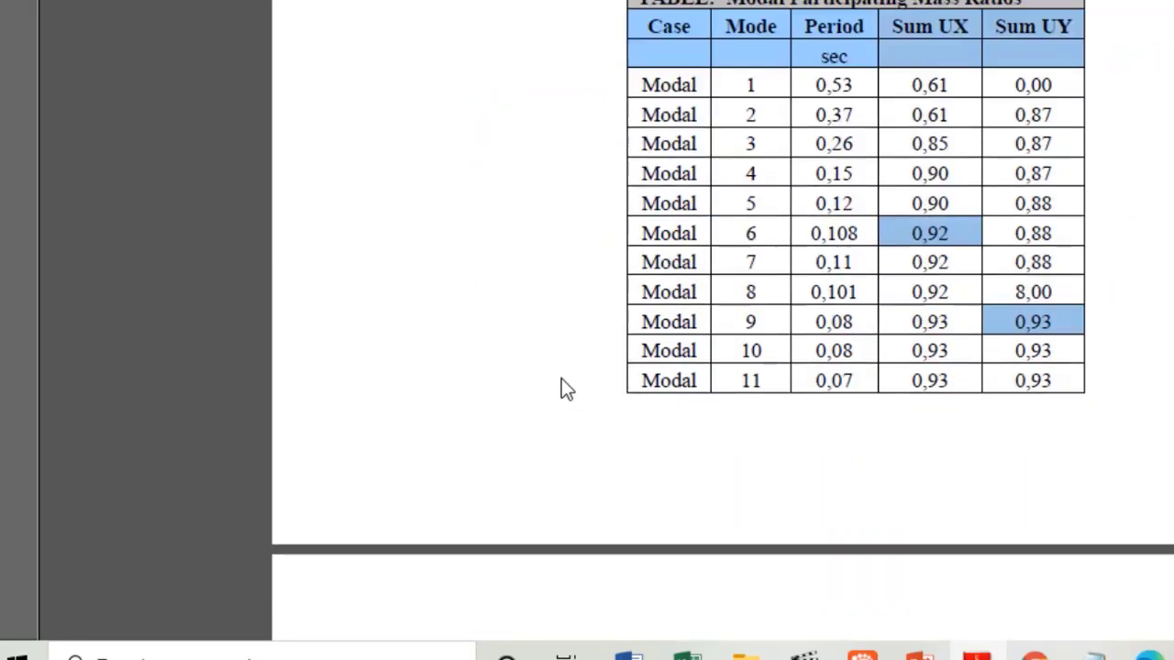
Examine the report's inter-story drift tables for both directions, the story drift diagram and the section 5.6 P-Delta check for direction X.
scroll(561, 376, down, 20)
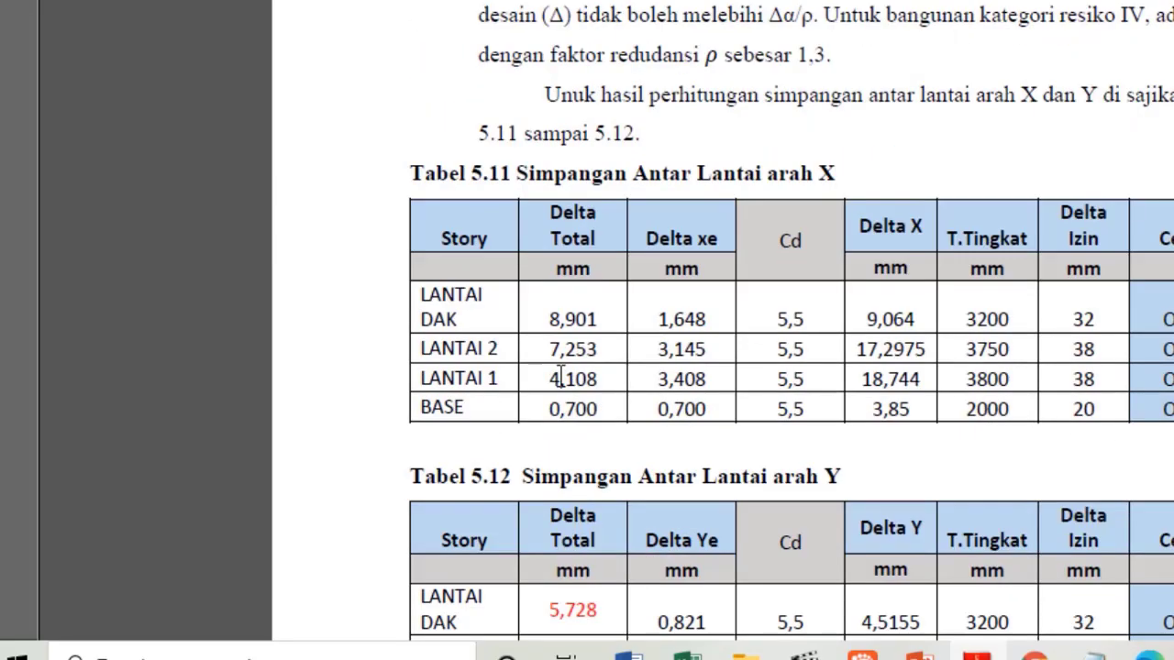
scroll(561, 378, down, 19)
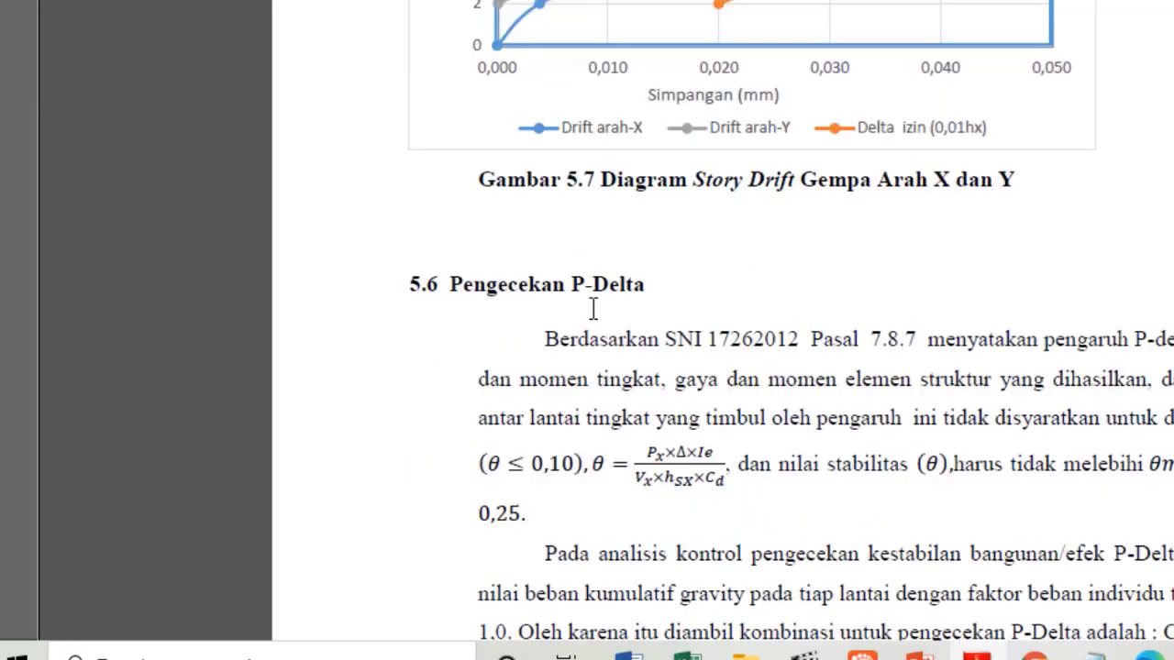
scroll(592, 309, down, 13)
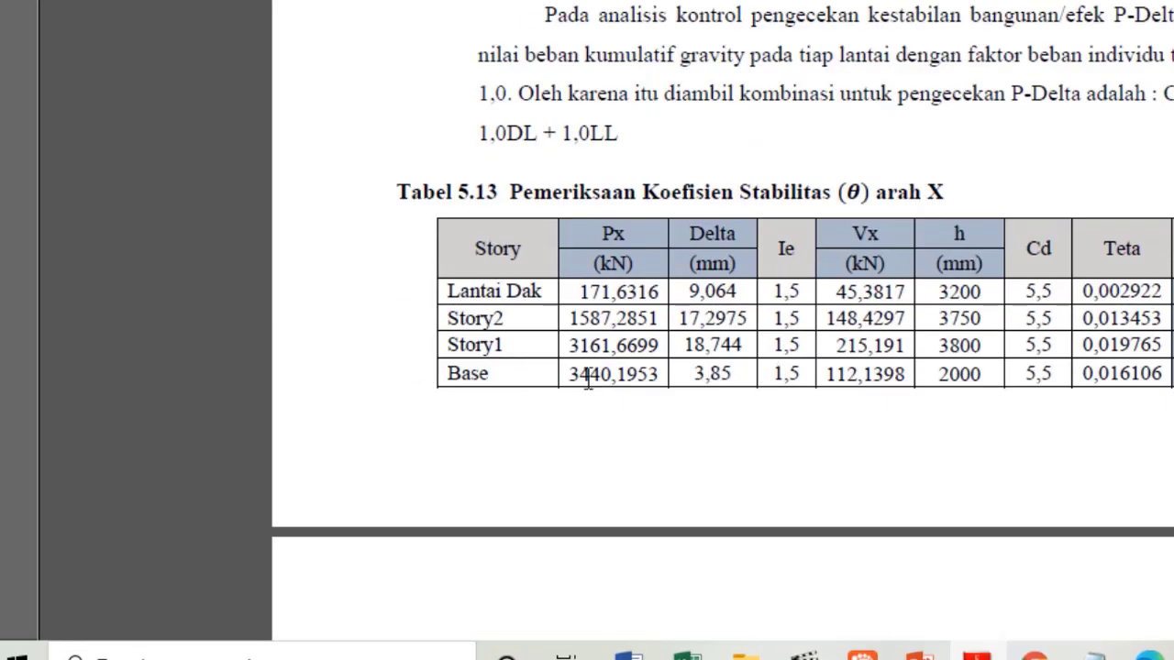
Switch to the Perhitungan Struktur workbook in Excel and view its Berat Bessi and Rekap Keb. Besi Kg sheets.
mouse_move(686, 653)
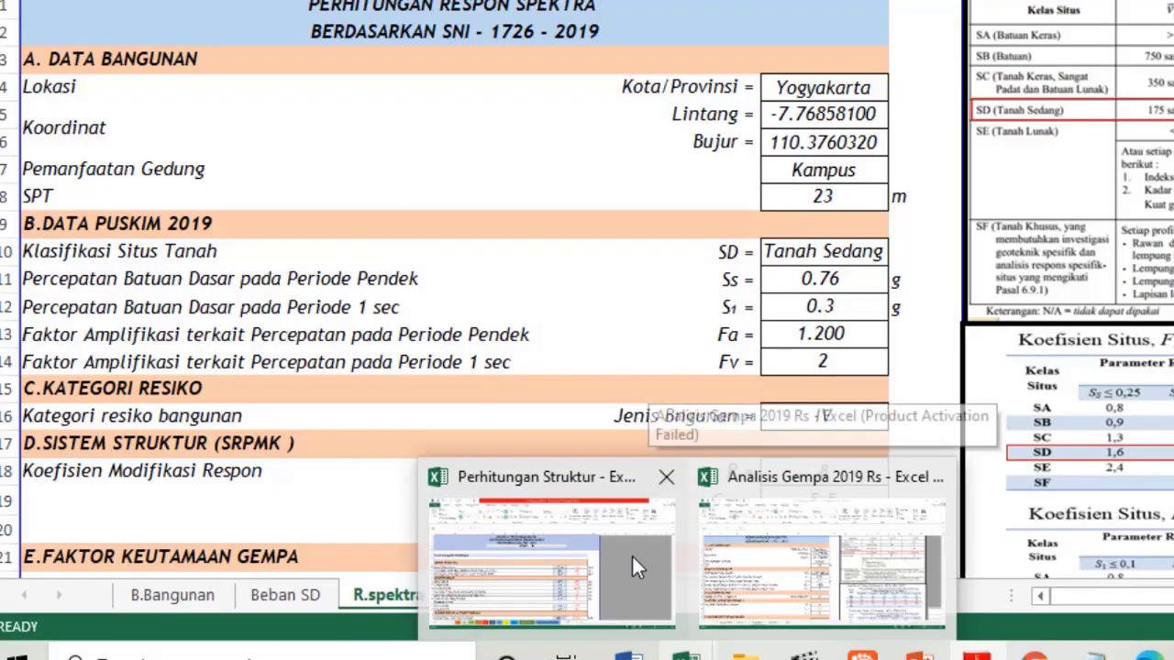
click(631, 555)
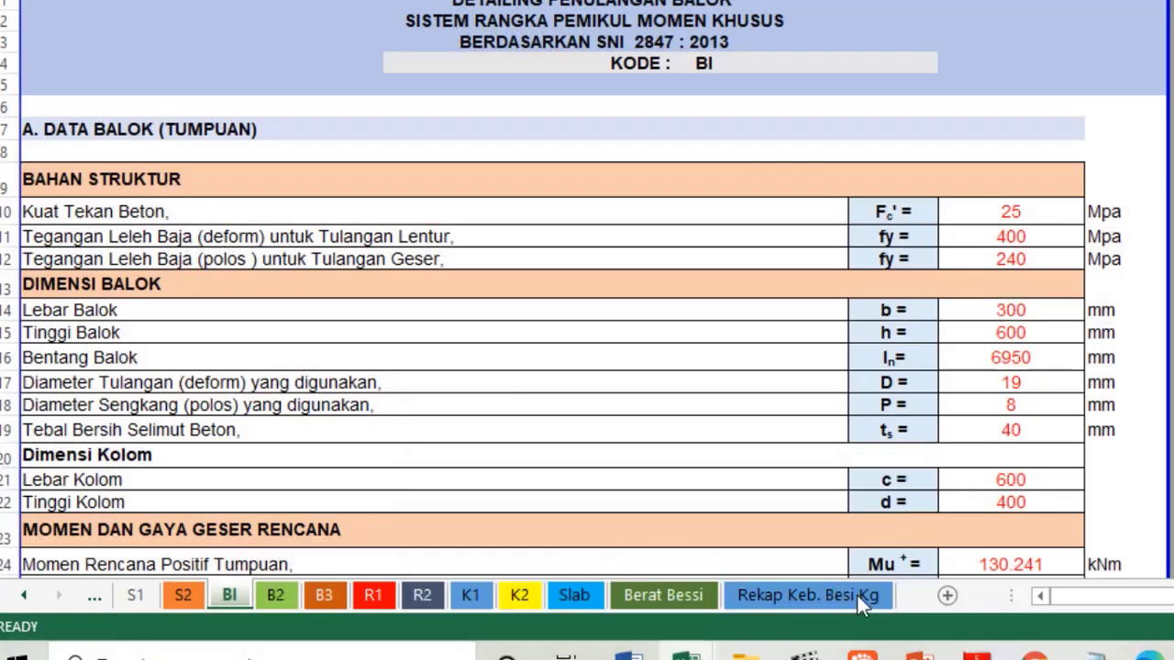
click(669, 591)
click(816, 595)
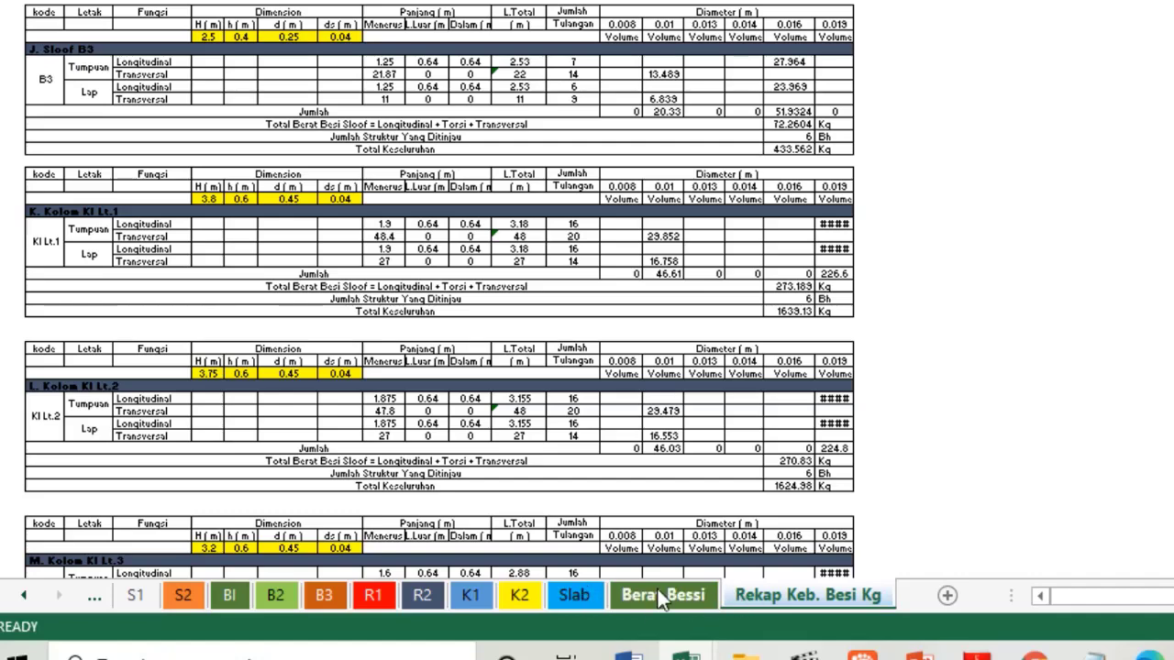
Switch to the Analisis Gempa 2019 Rs workbook and look through its Beban SD, R.spektra and S.Ekivalen sheets.
mouse_move(686, 653)
click(792, 573)
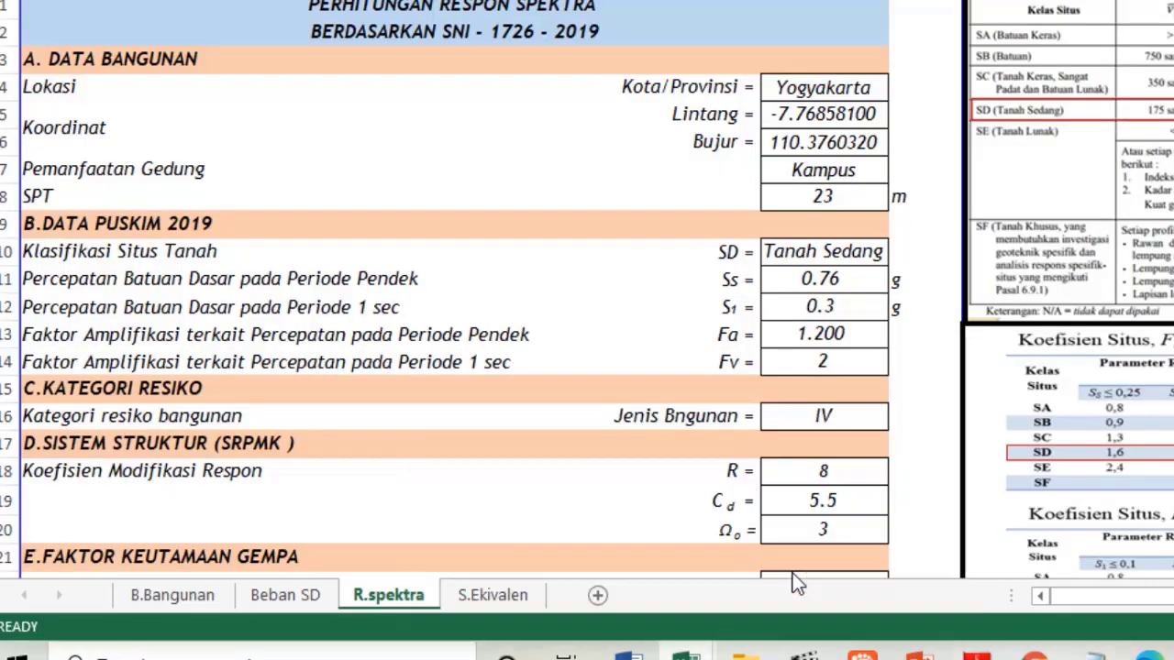
click(486, 601)
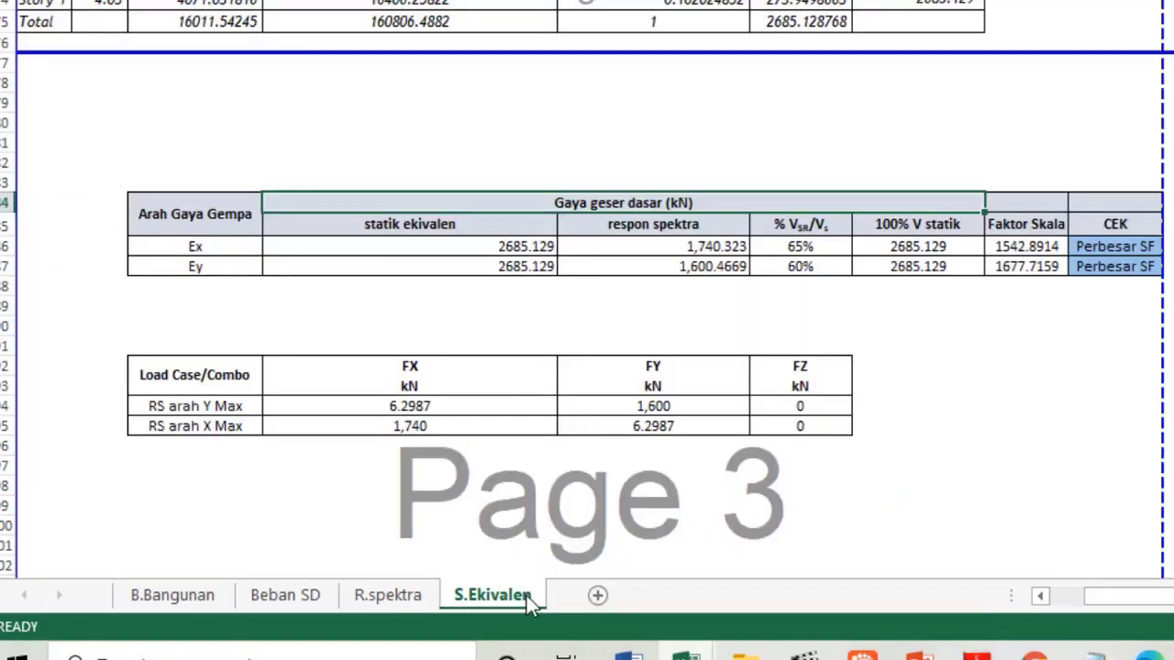
click(285, 596)
click(376, 600)
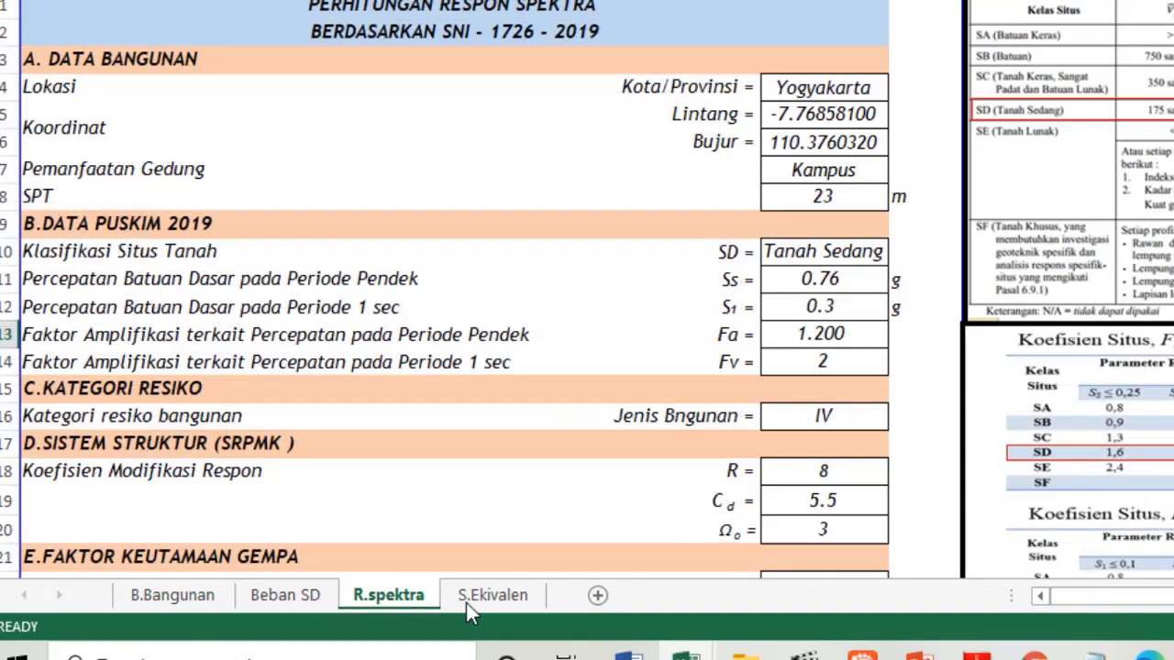
click(467, 603)
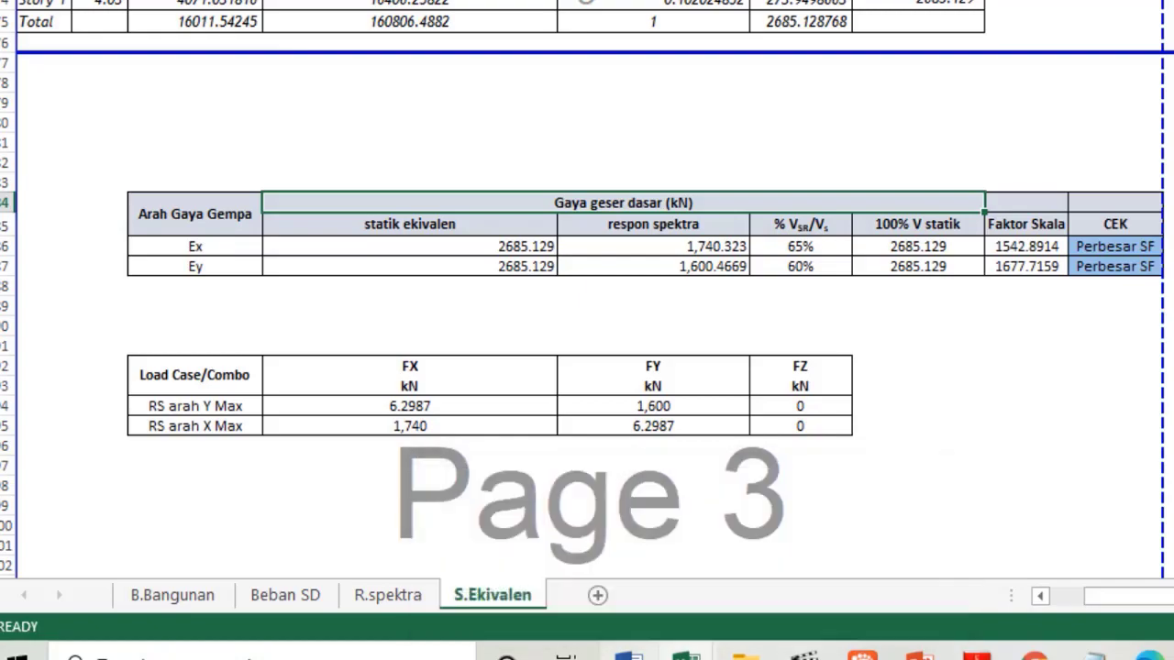
Return to the PDF report and examine the direction Y stability coefficients, the P-Delta diagram and the section 5.7 eccentricity and torsion tables.
click(977, 654)
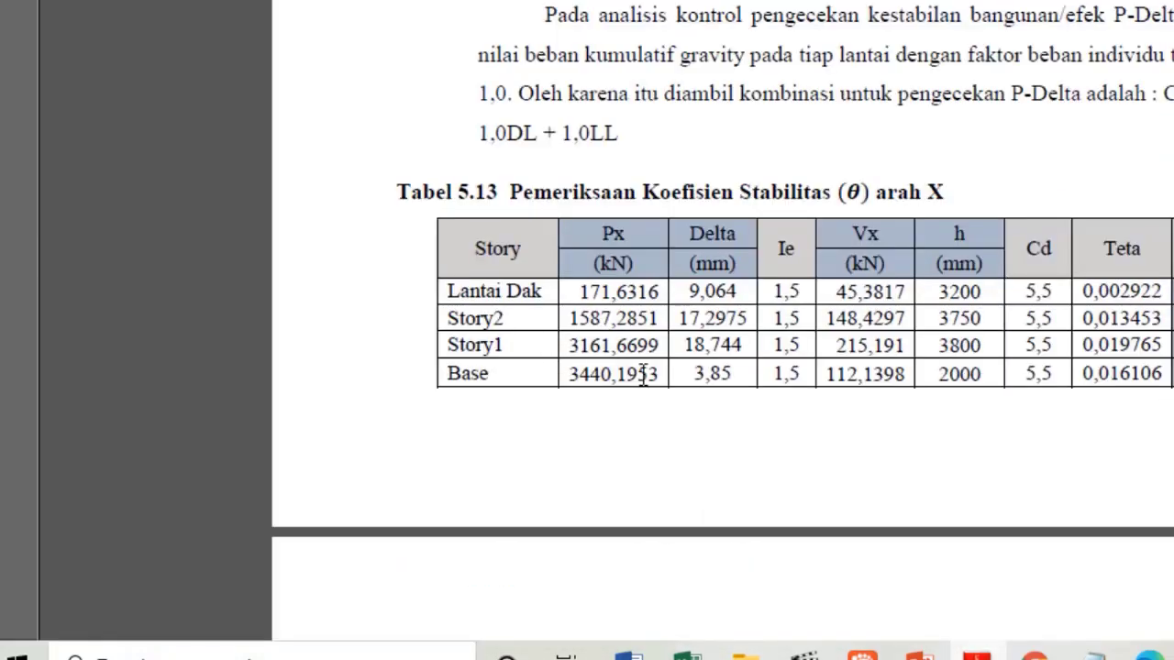
scroll(740, 399, down, 3)
scroll(741, 400, up, 2)
scroll(634, 354, down, 5)
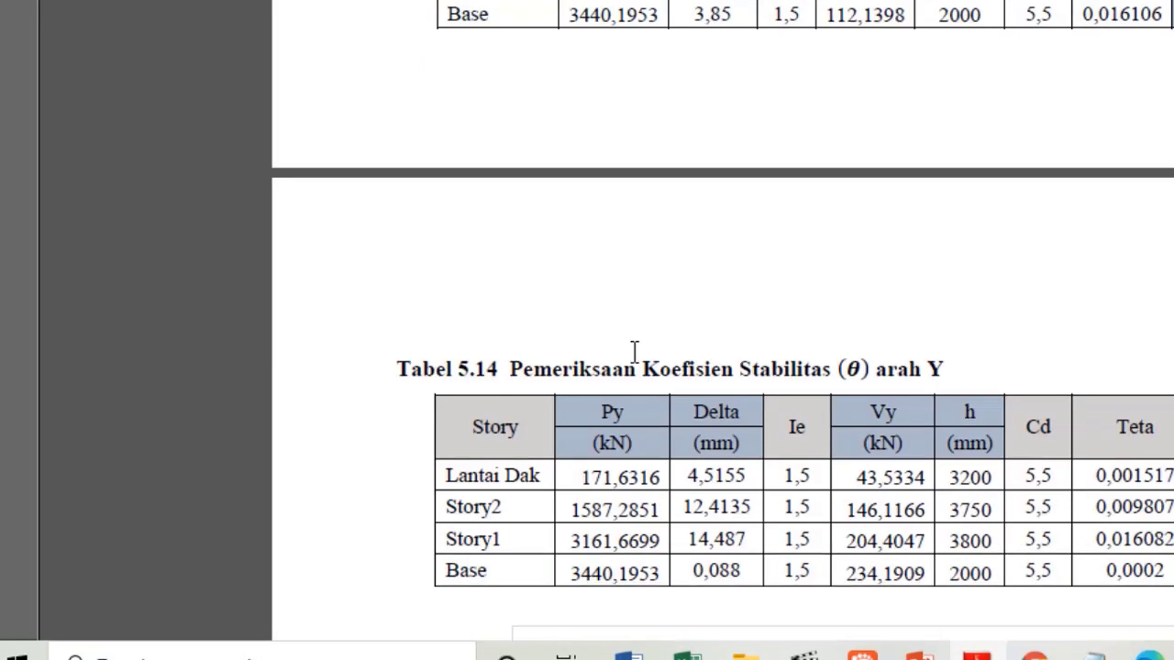
scroll(634, 357, down, 5)
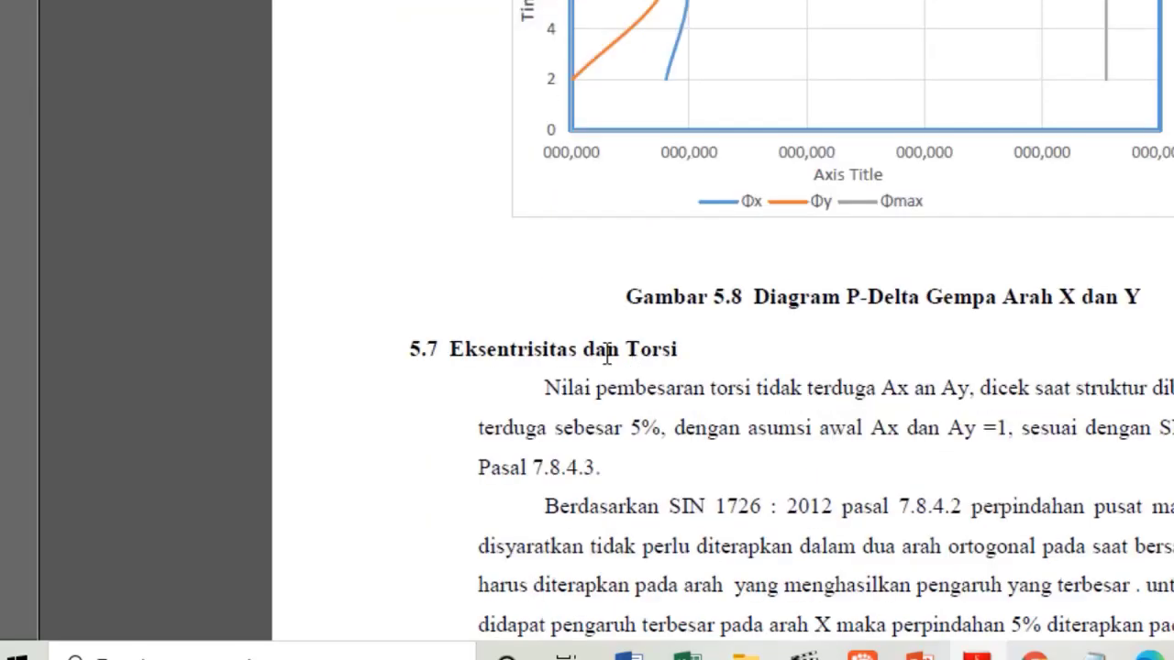
scroll(602, 350, down, 2)
scroll(601, 367, down, 8)
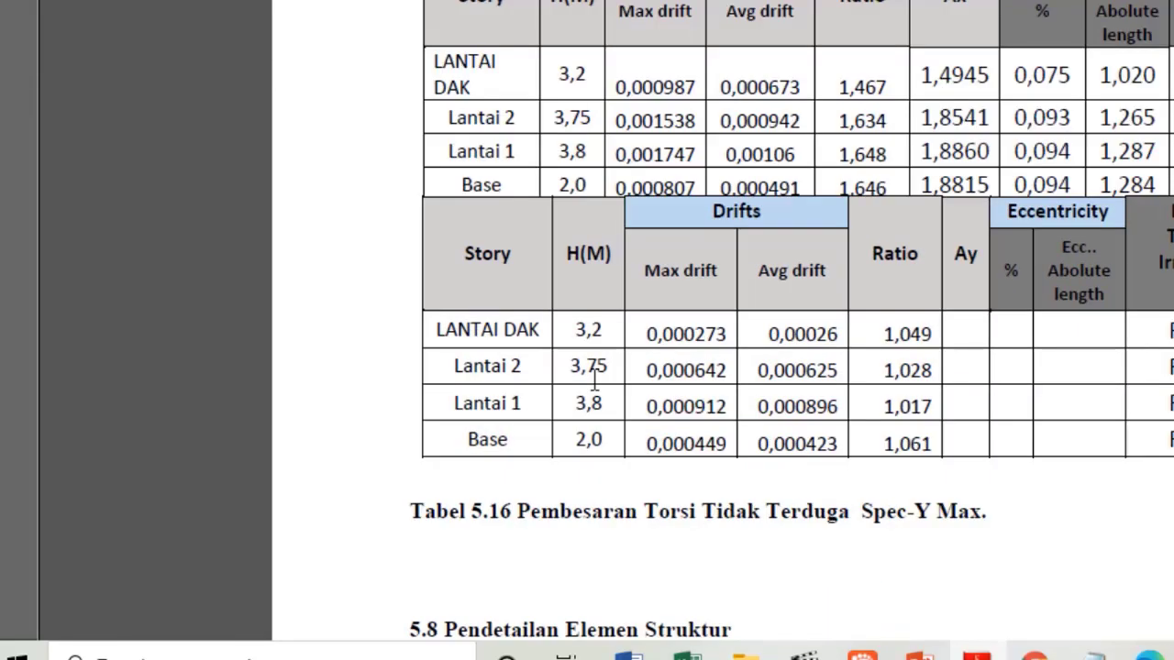
Read section 5.8 on structural element detailing and highlight the S2 and B1 internal force values in Table 5.17.
scroll(594, 380, down, 6)
scroll(594, 381, up, 1)
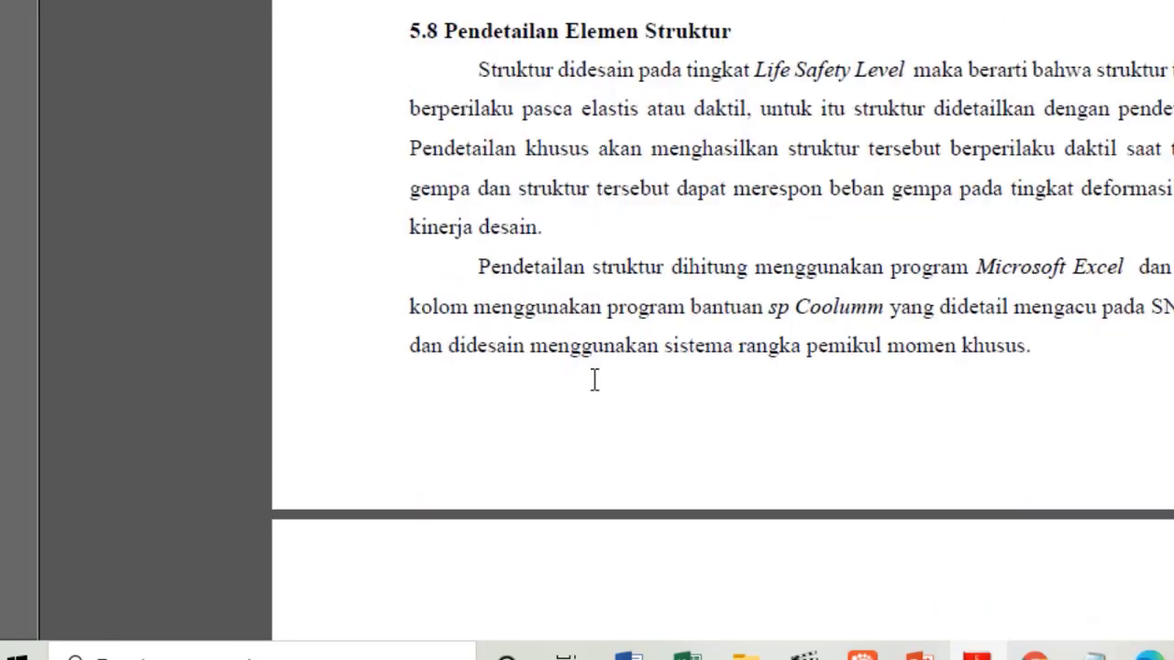
scroll(594, 381, up, 2)
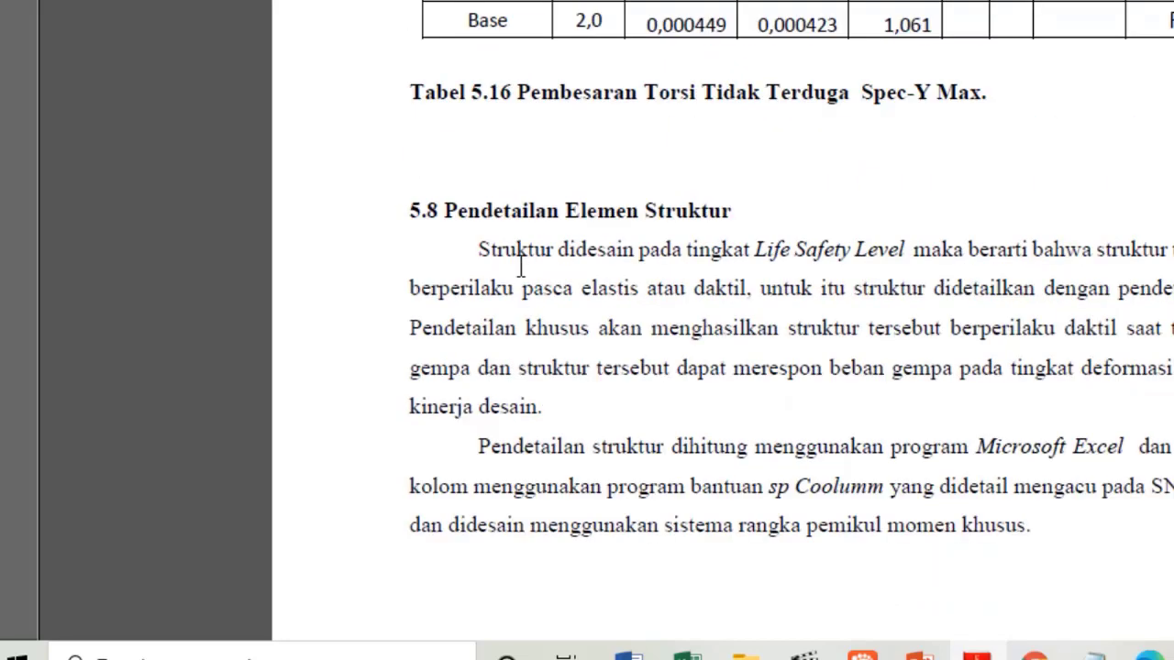
scroll(520, 267, down, 8)
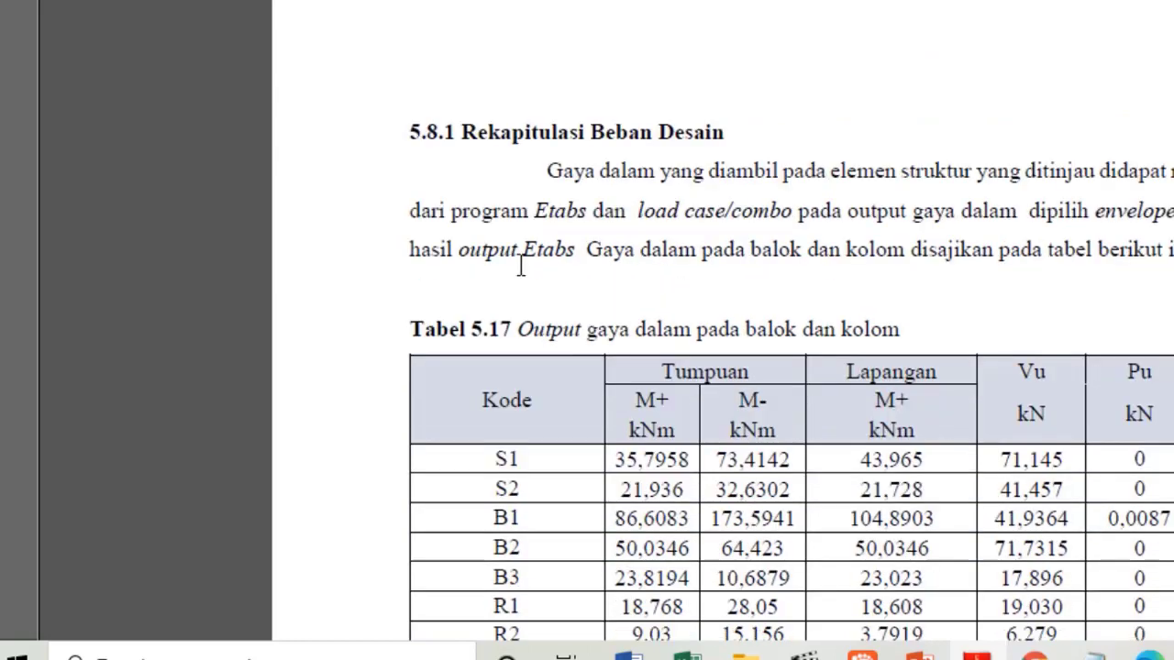
scroll(519, 266, down, 2)
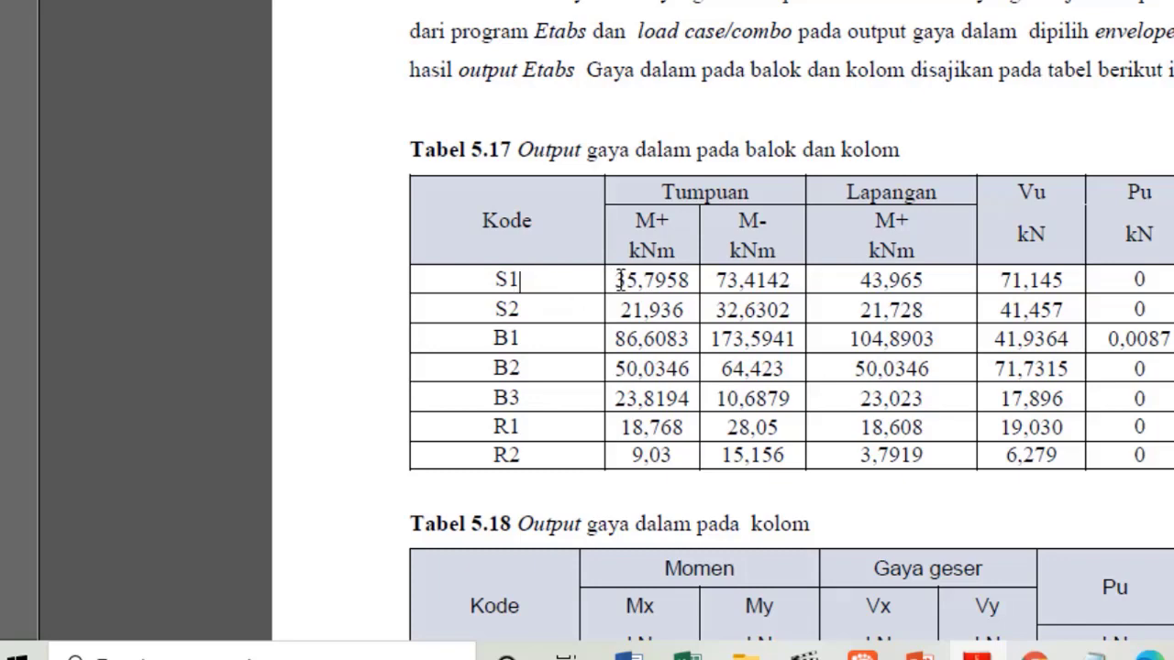
drag(645, 312, 944, 312)
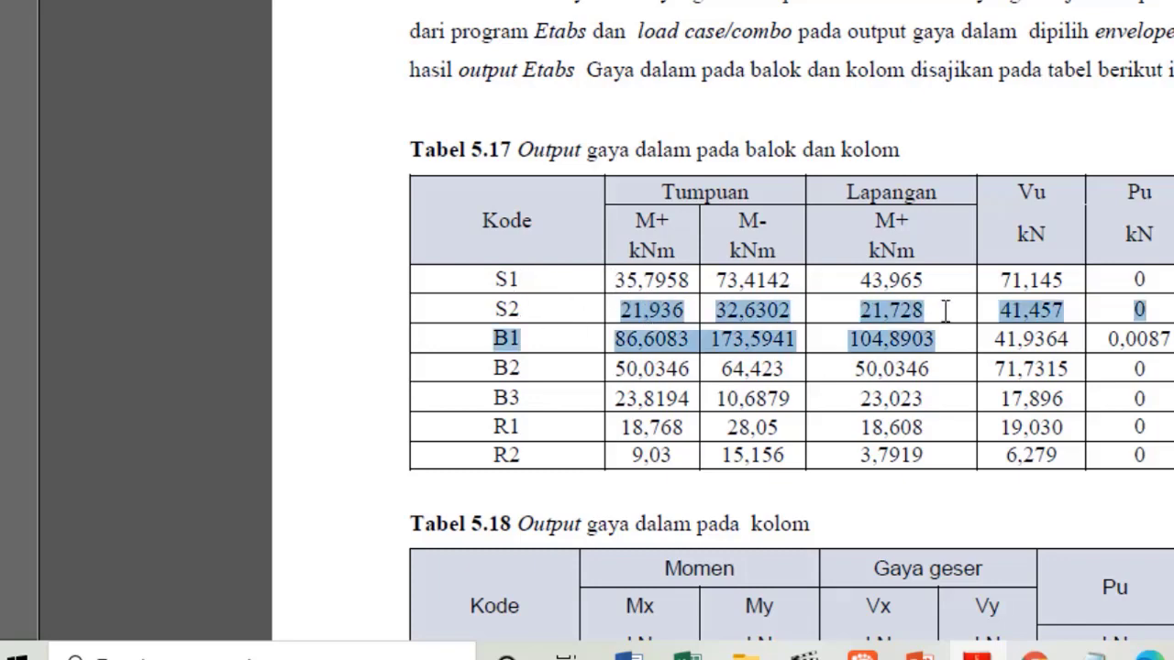
Clear the highlight in Table 5.17 and read on through Table 5.18 and the section 5.8.2 floor plan locating beam BI.
click(683, 310)
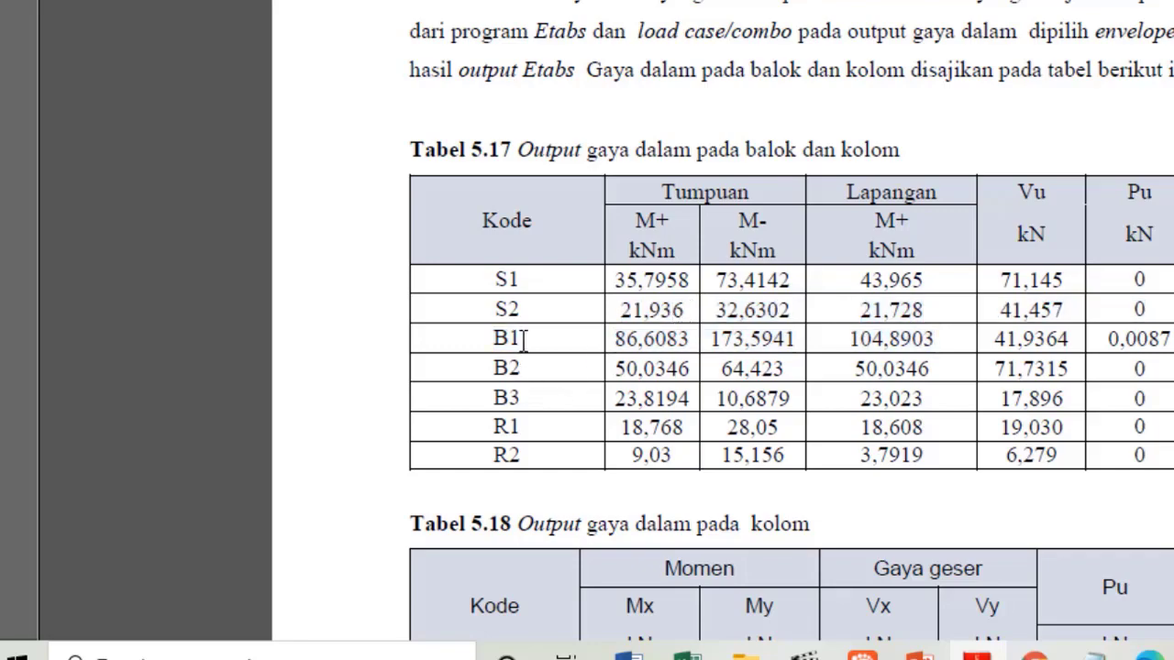
scroll(587, 376, down, 3)
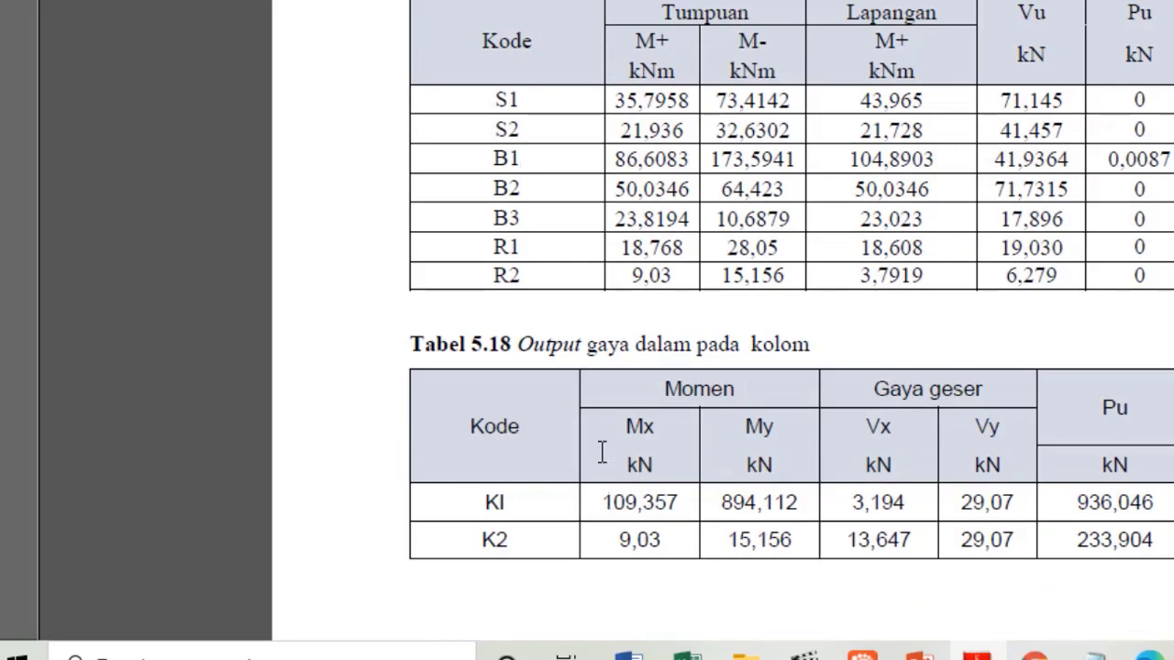
scroll(623, 477, down, 9)
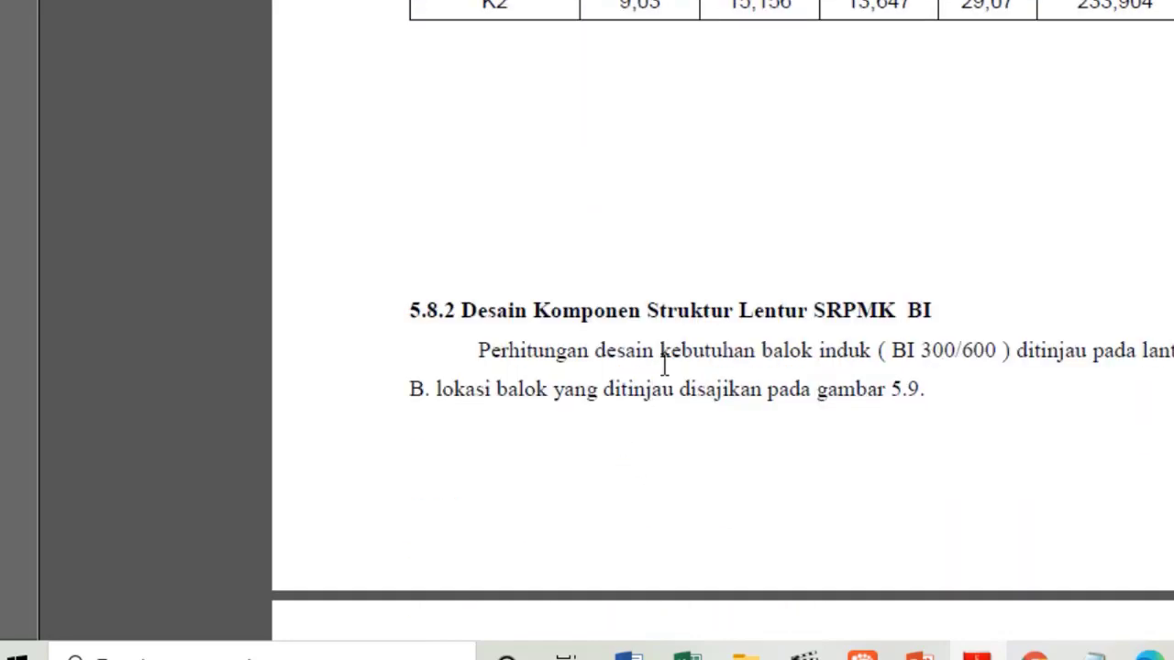
scroll(662, 367, down, 3)
scroll(665, 367, down, 6)
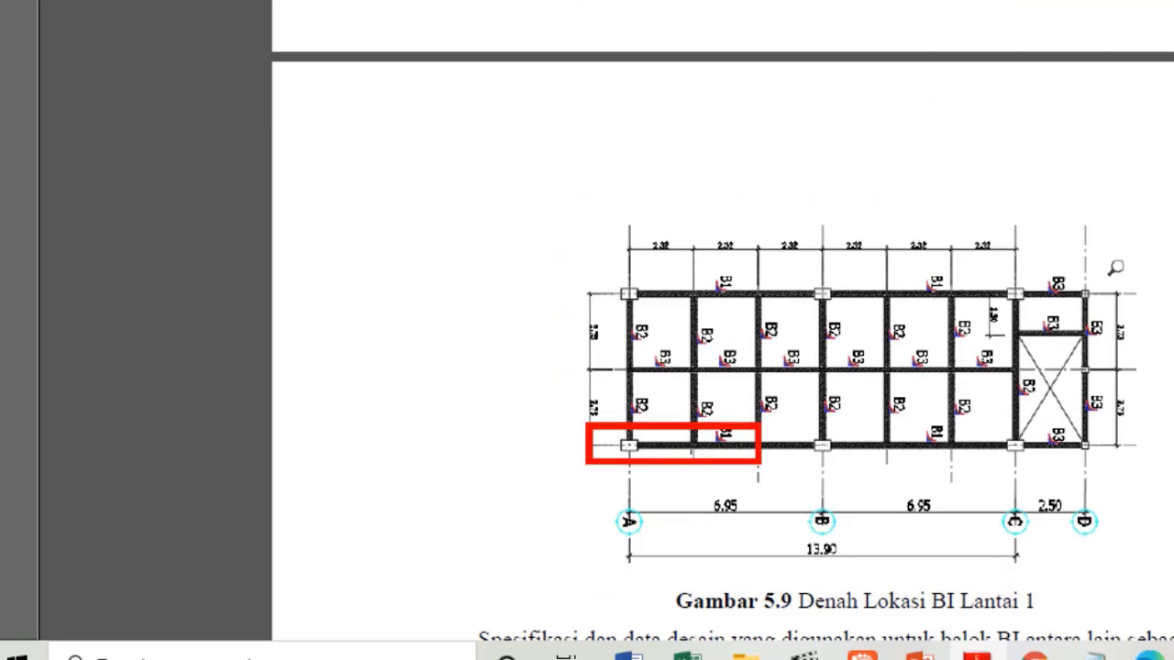
scroll(739, 440, down, 12)
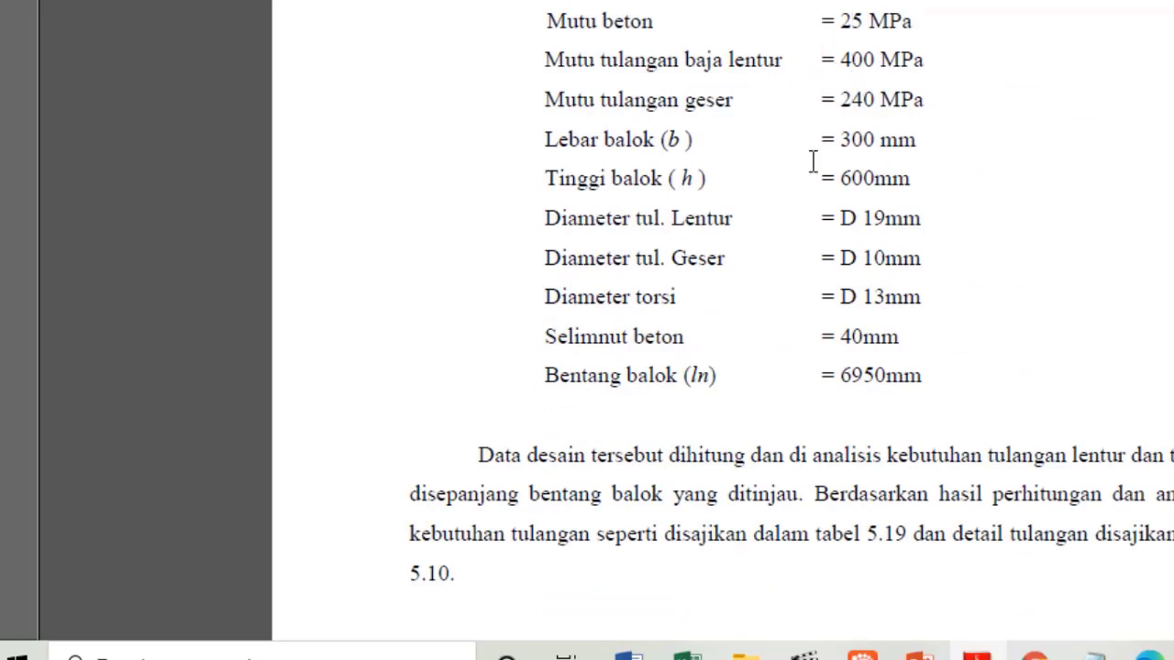
Examine beam BI's design data, its reinforcement table and the reinforcement detail in Gambar 5.10.
click(849, 142)
scroll(856, 259, down, 2)
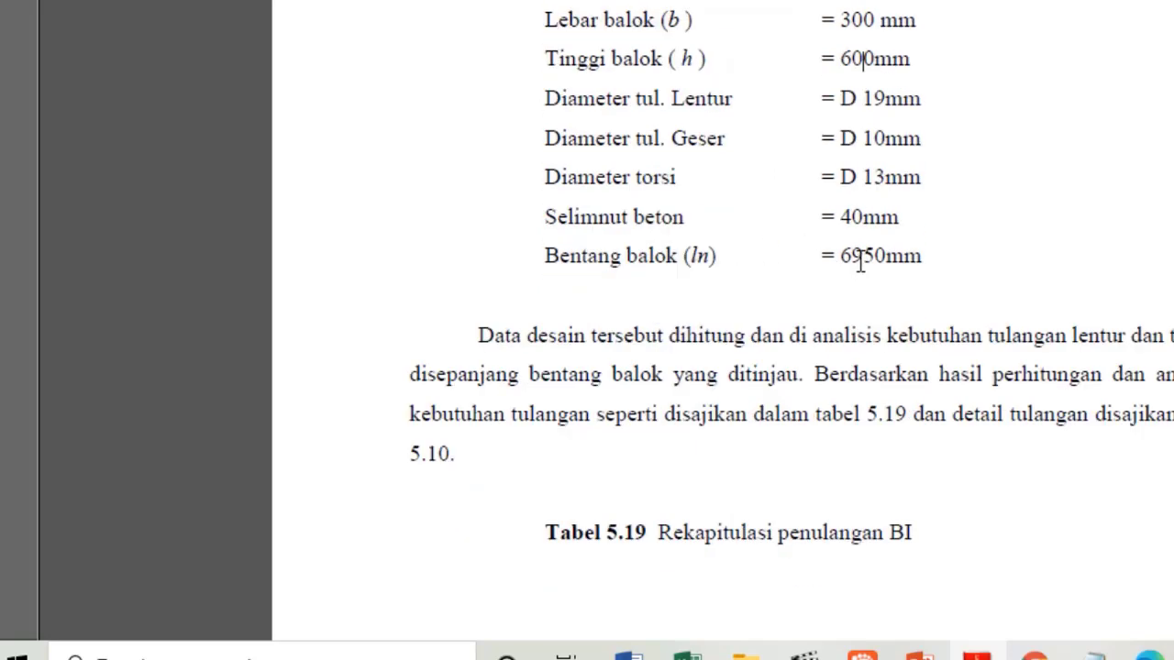
click(854, 177)
click(858, 258)
scroll(718, 257, down, 10)
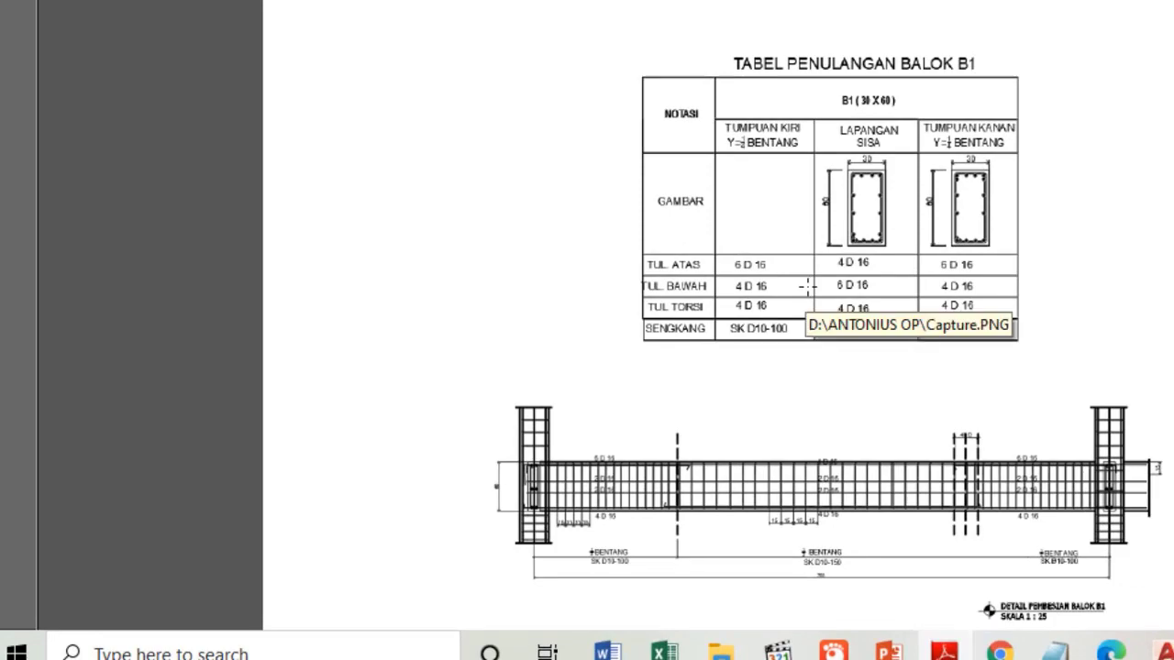
scroll(808, 286, down, 3)
scroll(794, 281, down, 2)
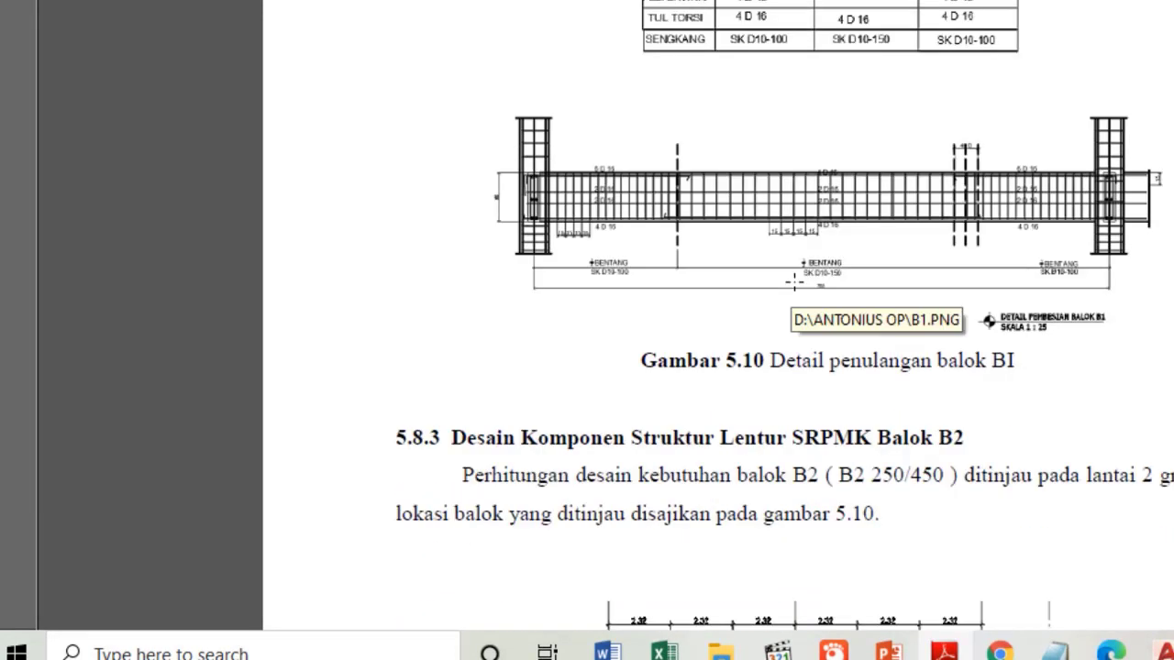
Look through the B2 beam reinforcement recap and the appended beam calculation sheets up to the S2 beam's minimum dimension checks.
scroll(794, 281, down, 20)
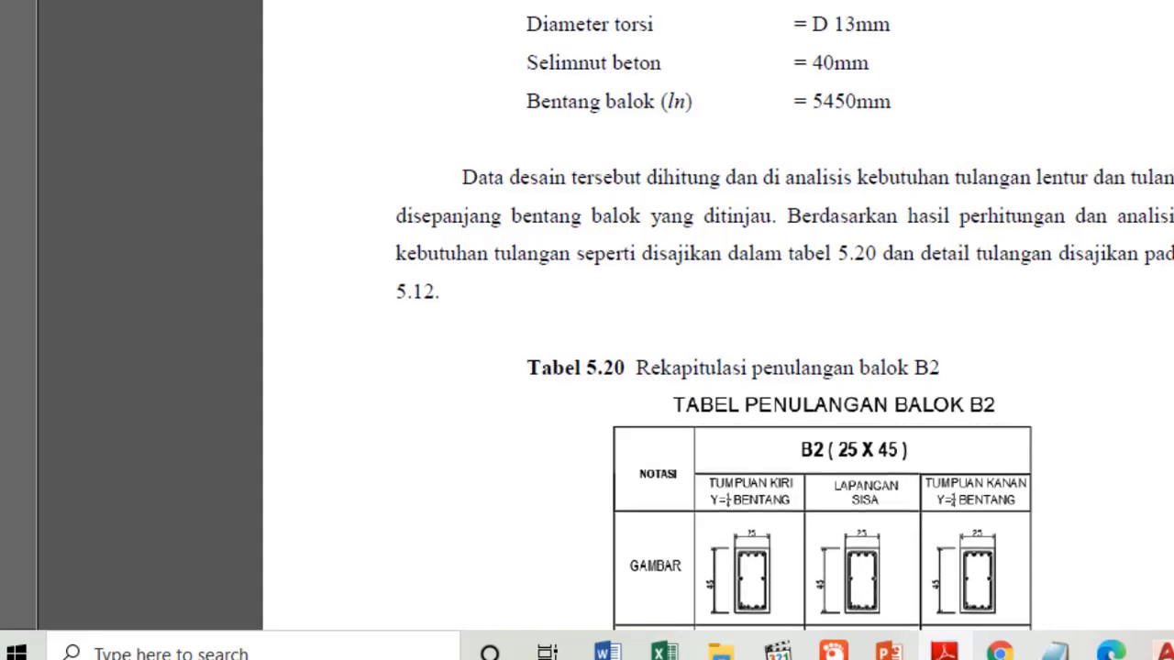
scroll(667, 318, down, 15)
scroll(667, 319, up, 2)
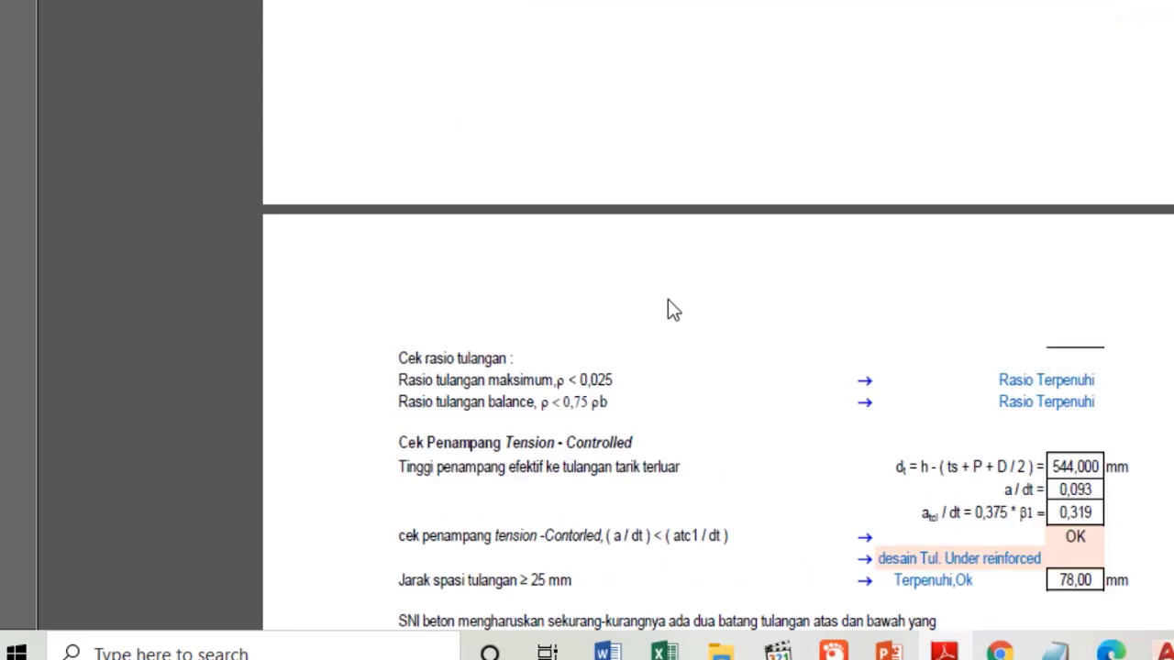
scroll(667, 302, down, 12)
scroll(677, 309, down, 15)
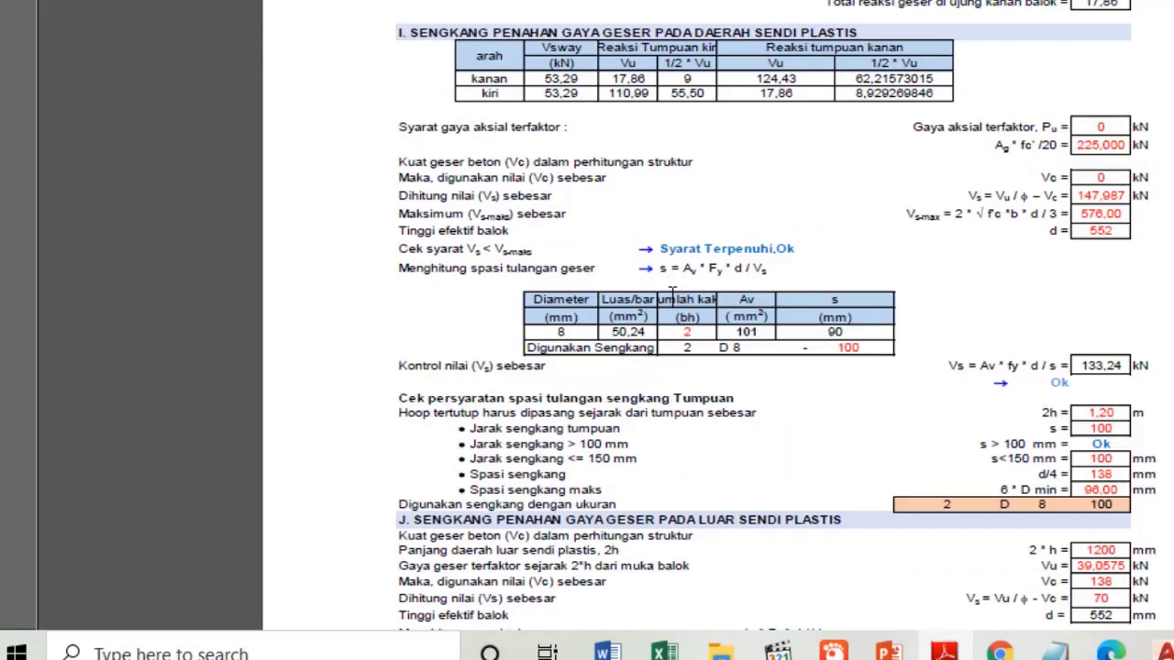
scroll(683, 330, down, 5)
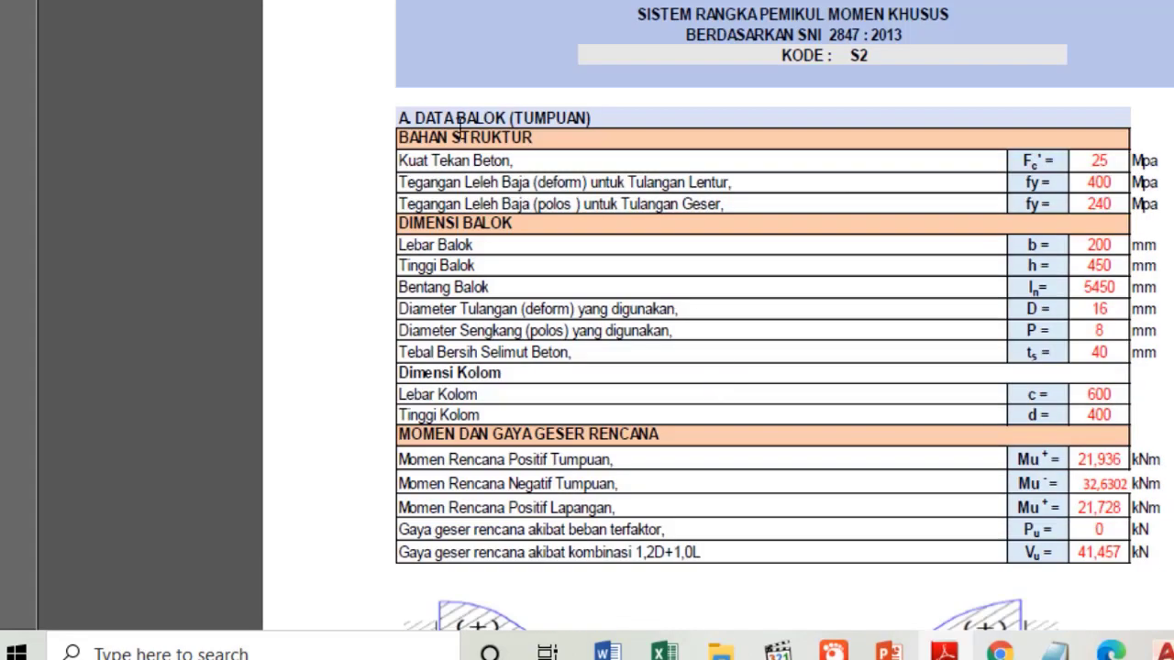
scroll(648, 339, down, 8)
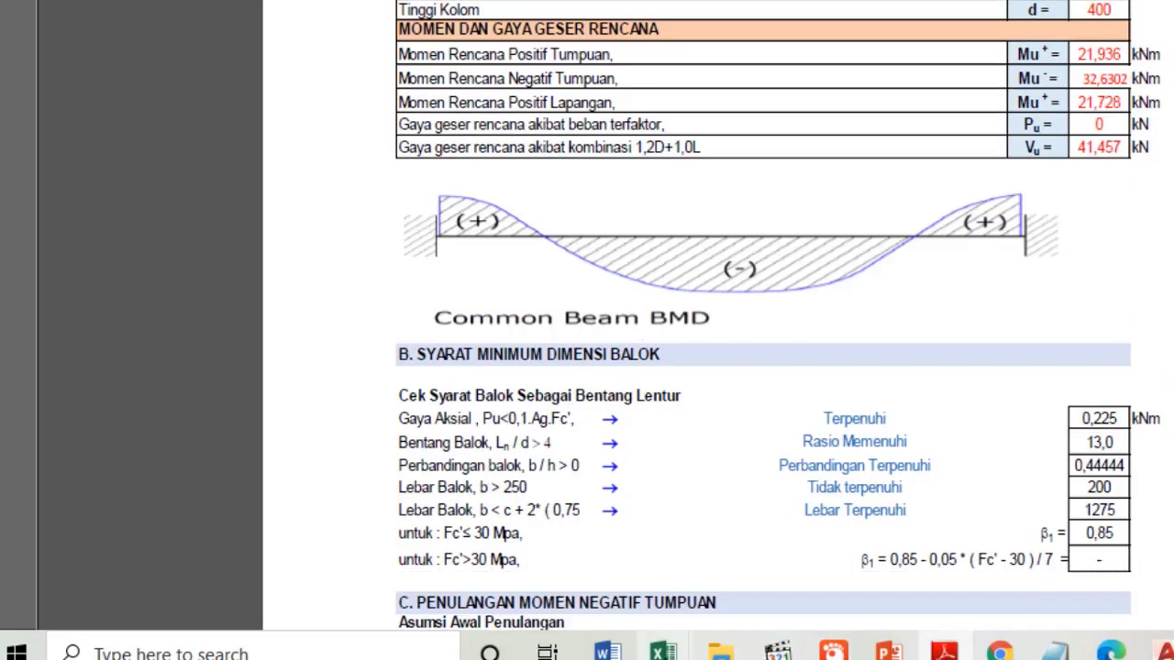
Switch to the Perhitungan Struktur workbook in Excel and view the BI sheet's beam data.
mouse_move(664, 649)
mouse_move(781, 556)
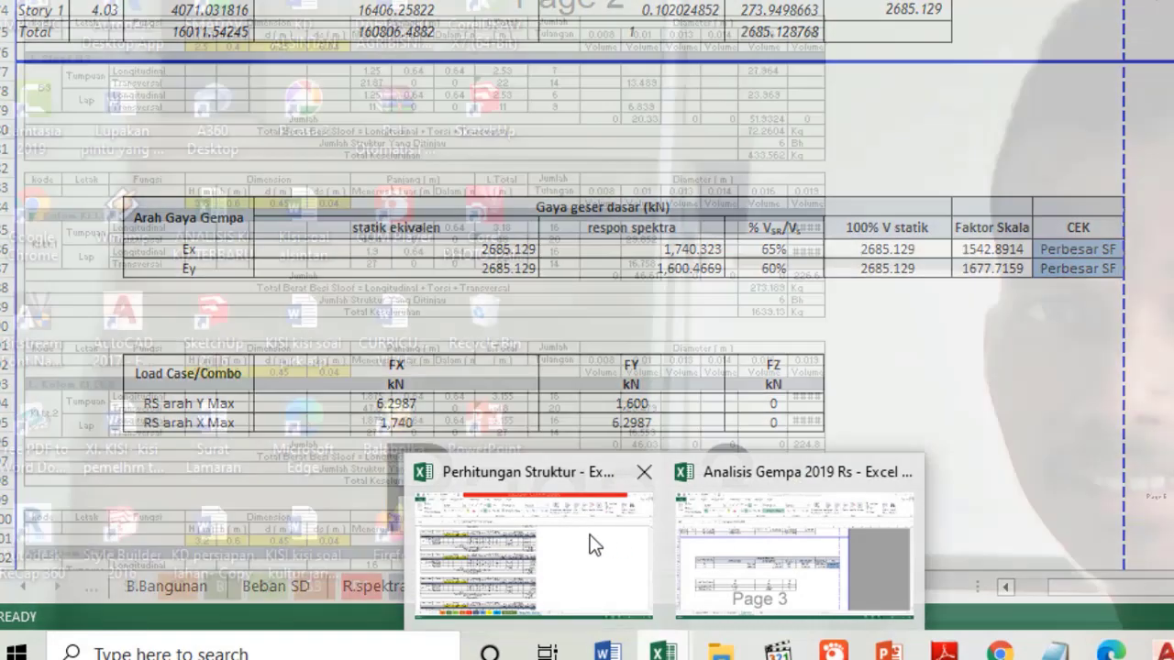
click(586, 542)
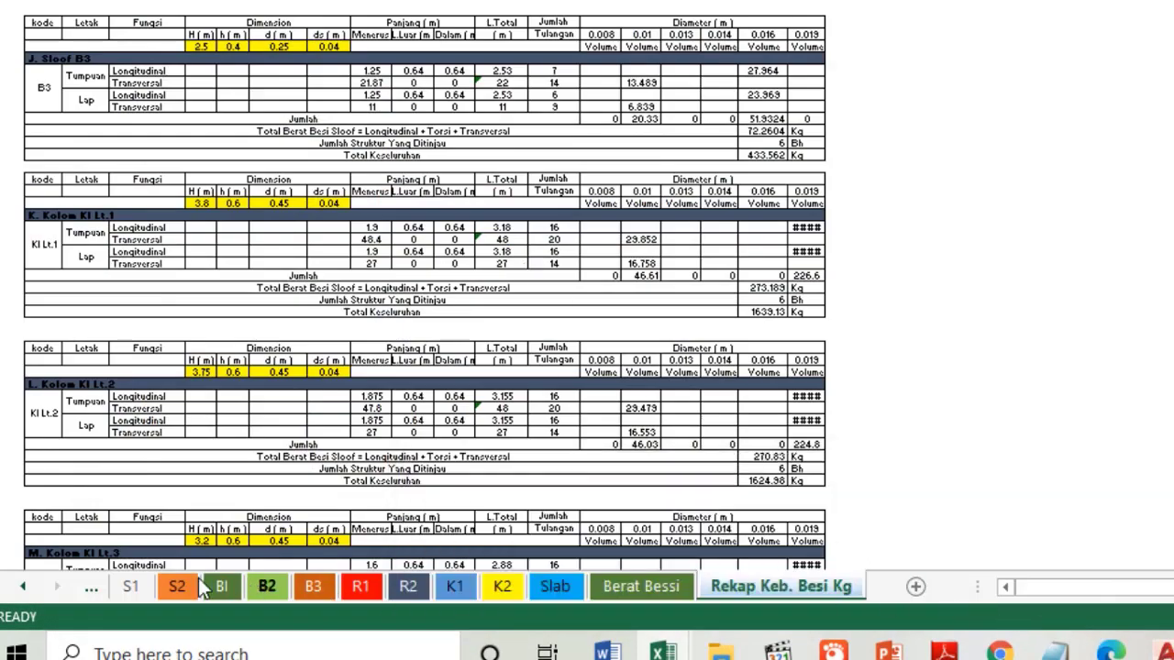
click(138, 586)
click(217, 584)
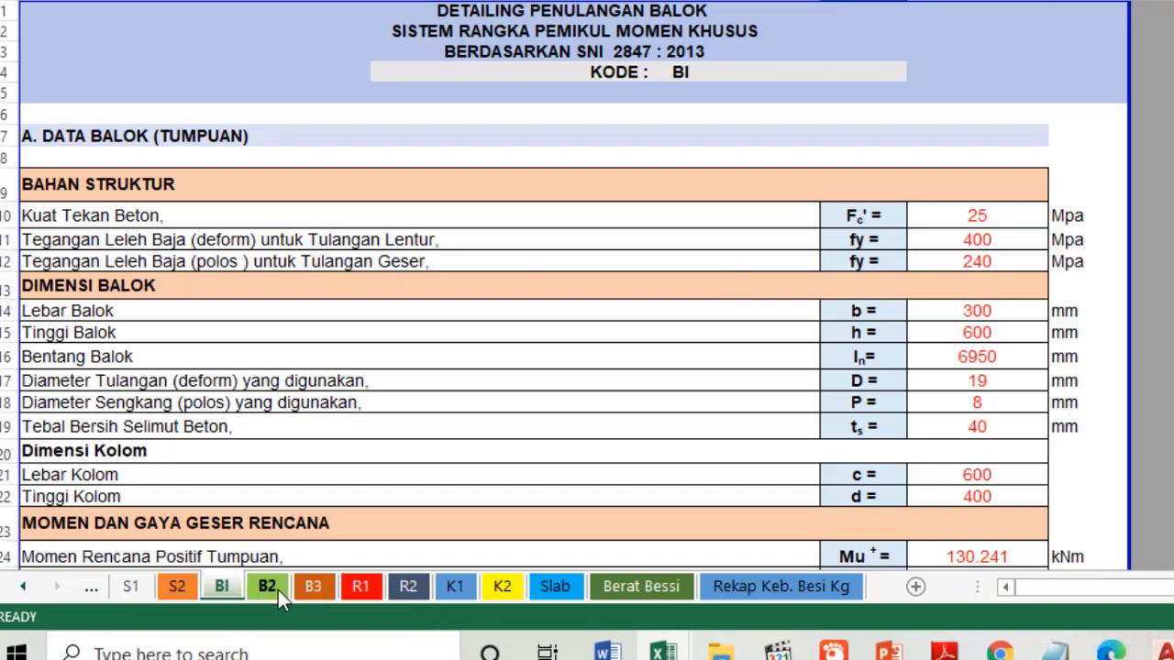
scroll(440, 422, down, 1)
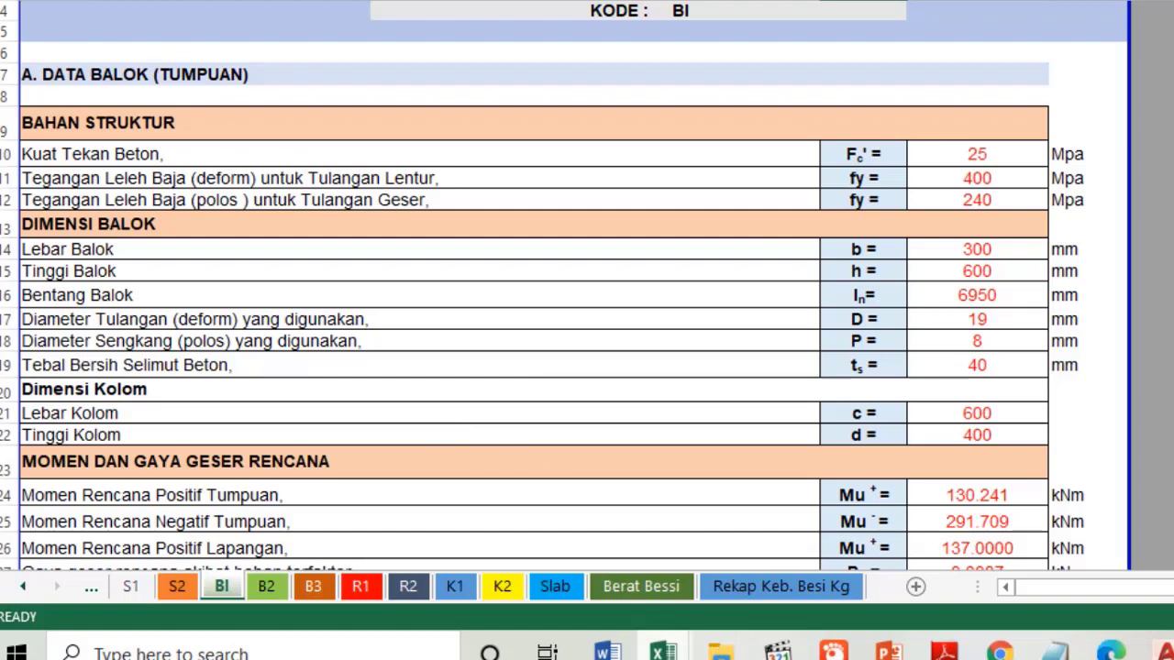
Switch to the Analisis Gempa 2019 Rs workbook and view the general data at the start of its S.Ekivalen sheet.
mouse_move(662, 649)
click(794, 541)
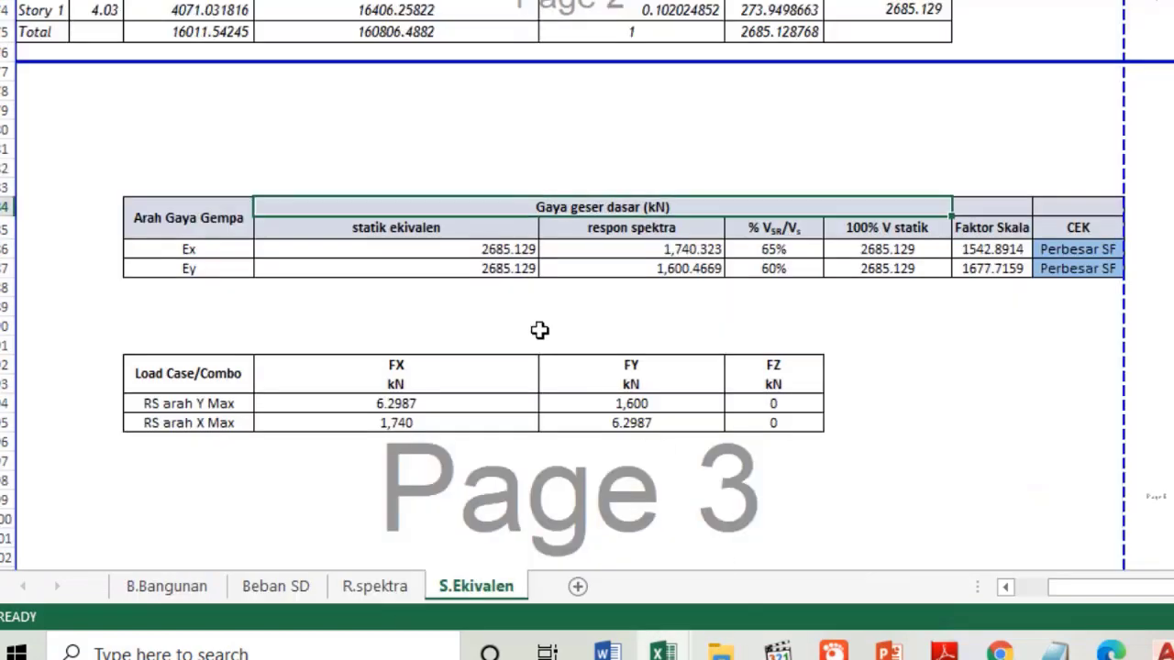
scroll(537, 332, up, 15)
scroll(566, 363, up, 7)
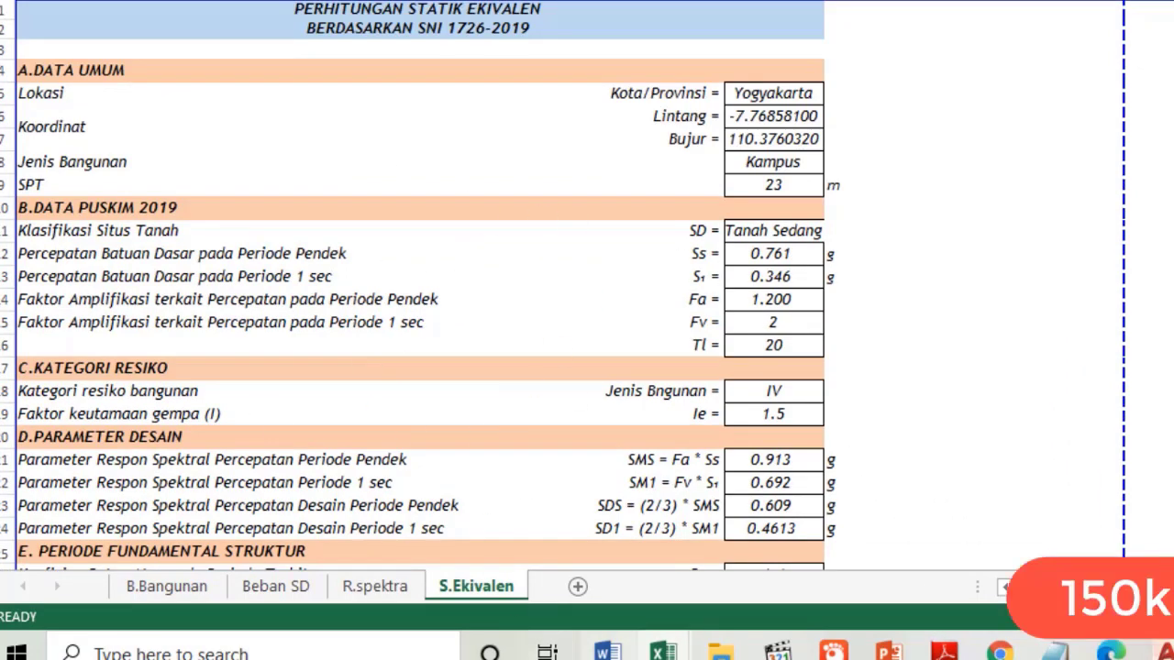
Return to the Perhitungan Struktur workbook and review the BI sheet's material, dimension, moment and shear inputs.
mouse_move(663, 651)
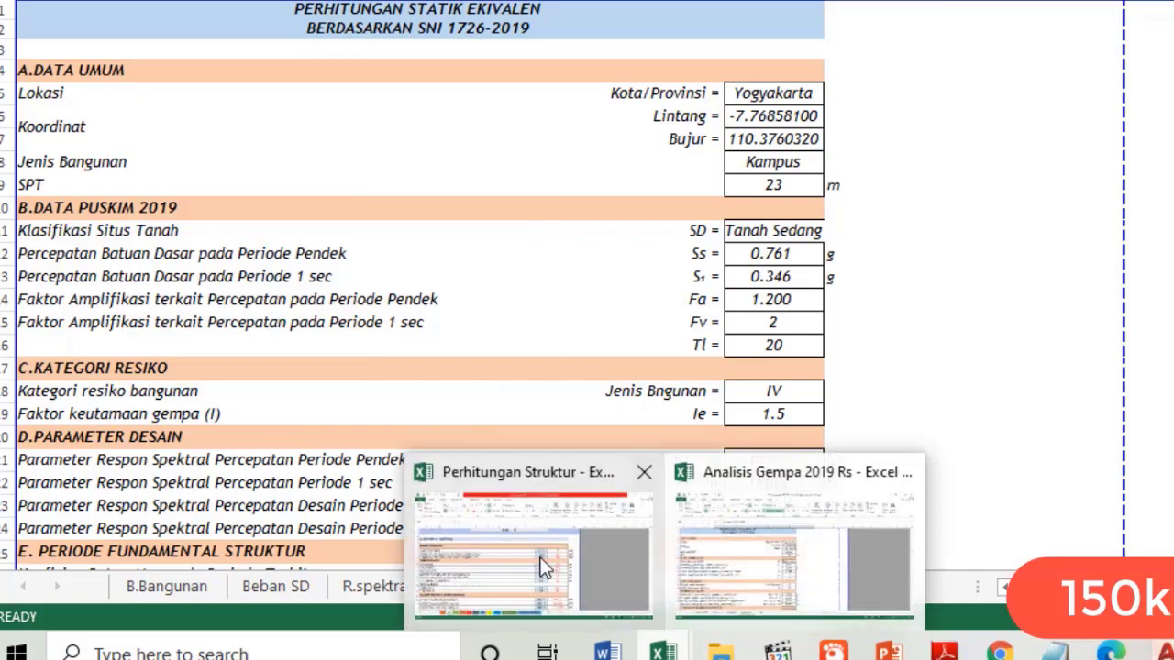
click(538, 516)
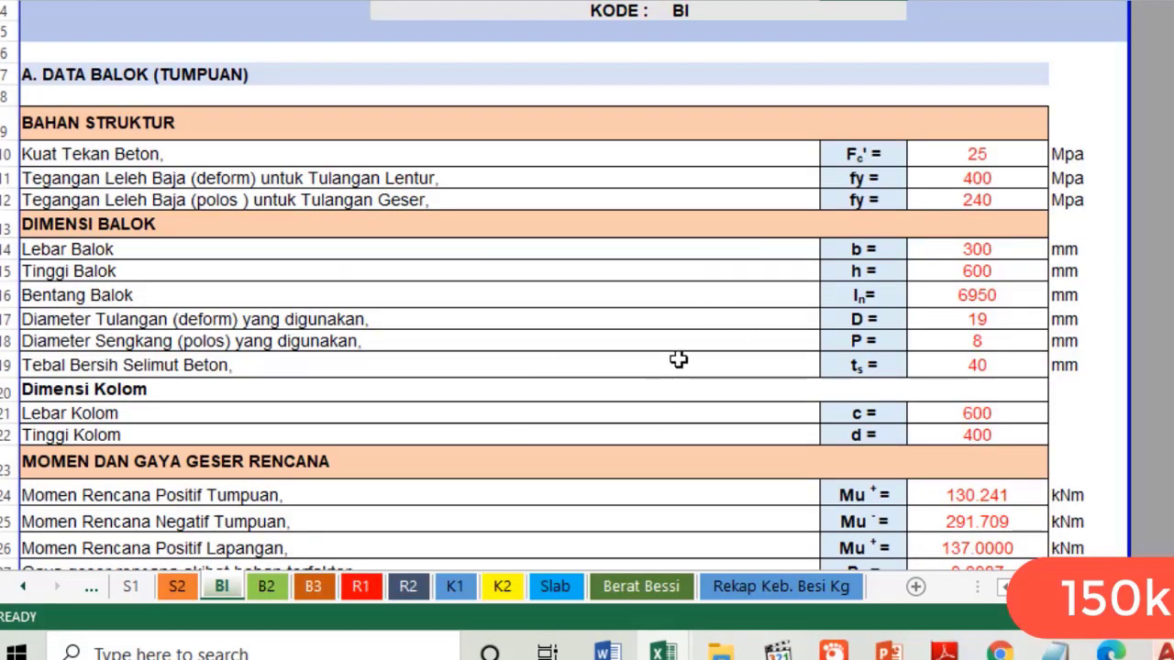
scroll(675, 361, up, 1)
scroll(684, 360, down, 4)
scroll(684, 359, up, 3)
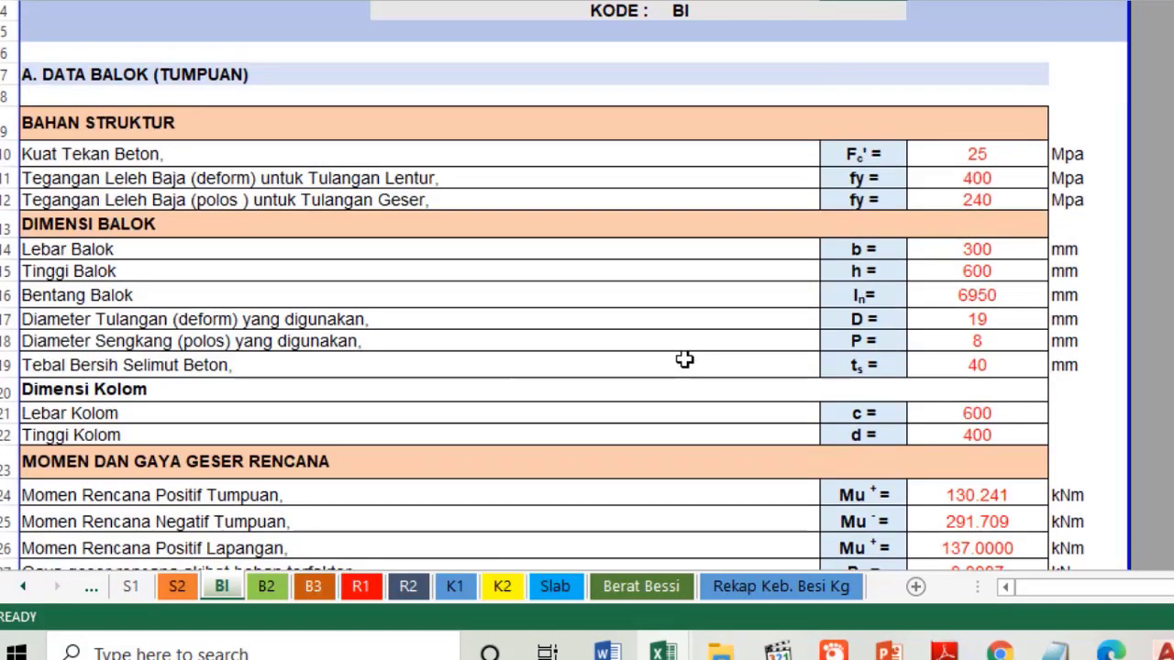
scroll(684, 359, down, 1)
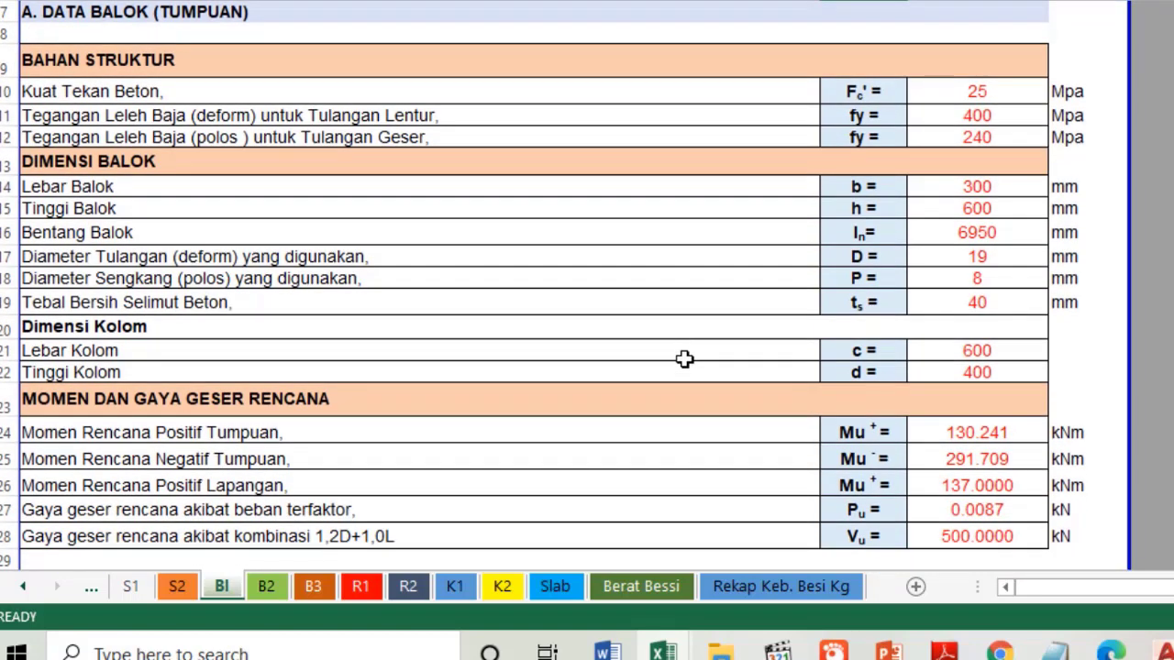